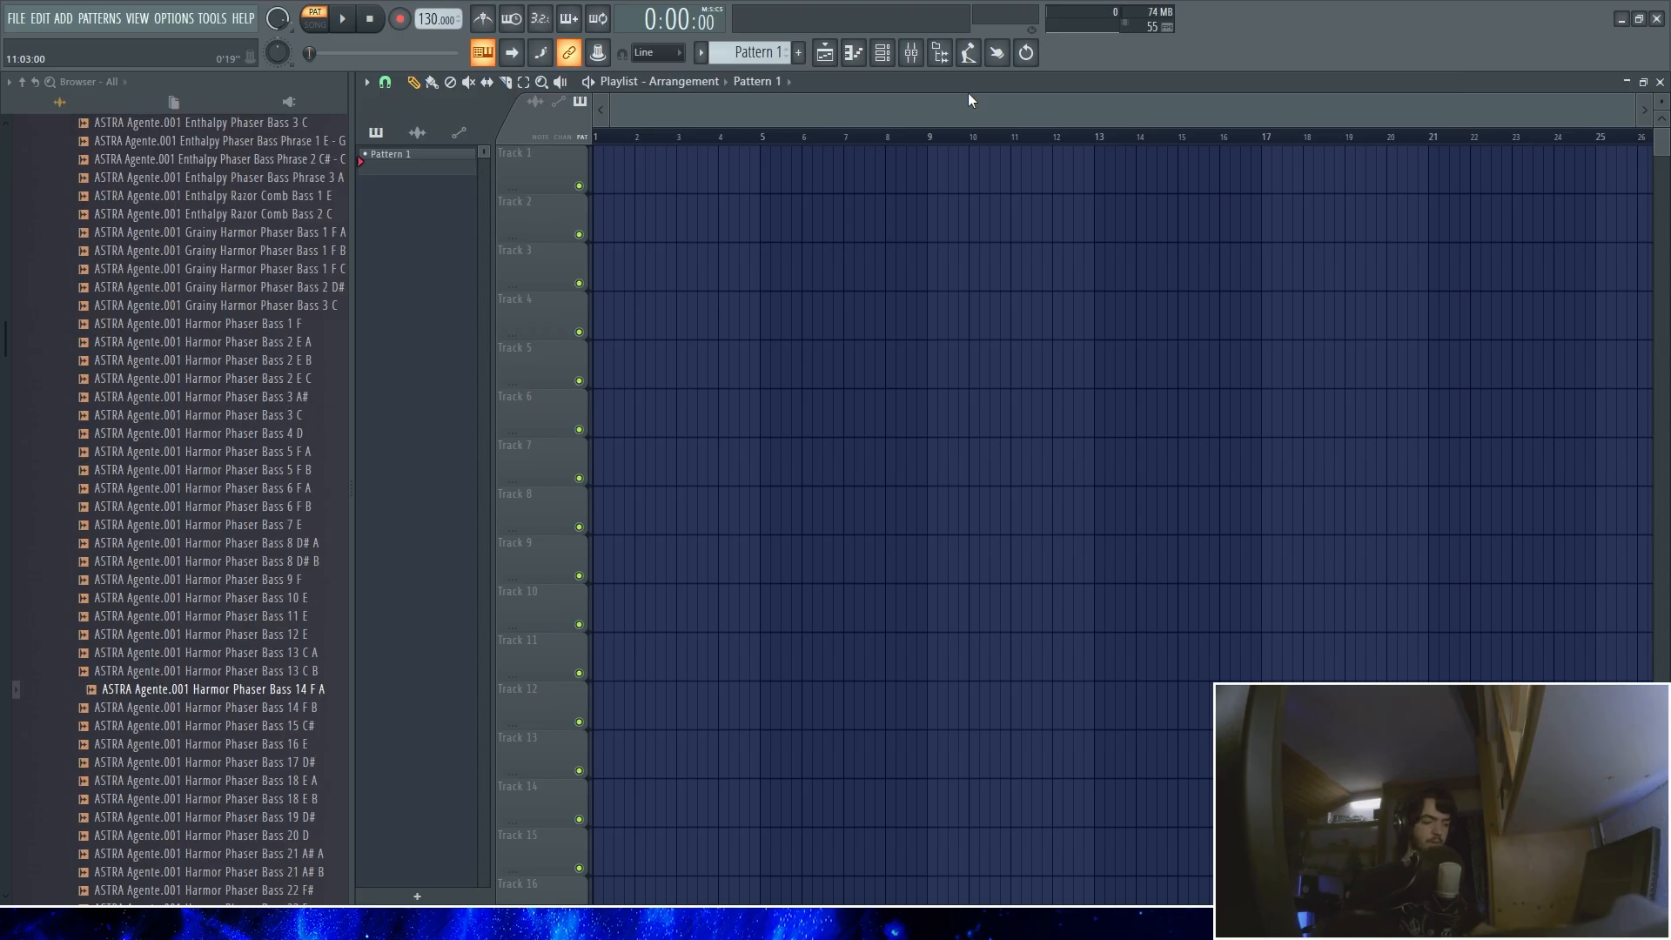
Open Vital and load the sample ASTRA Agente.001 Harmor Phaser Bass 24 D into oscillator 1 as a wavetable
click(882, 52)
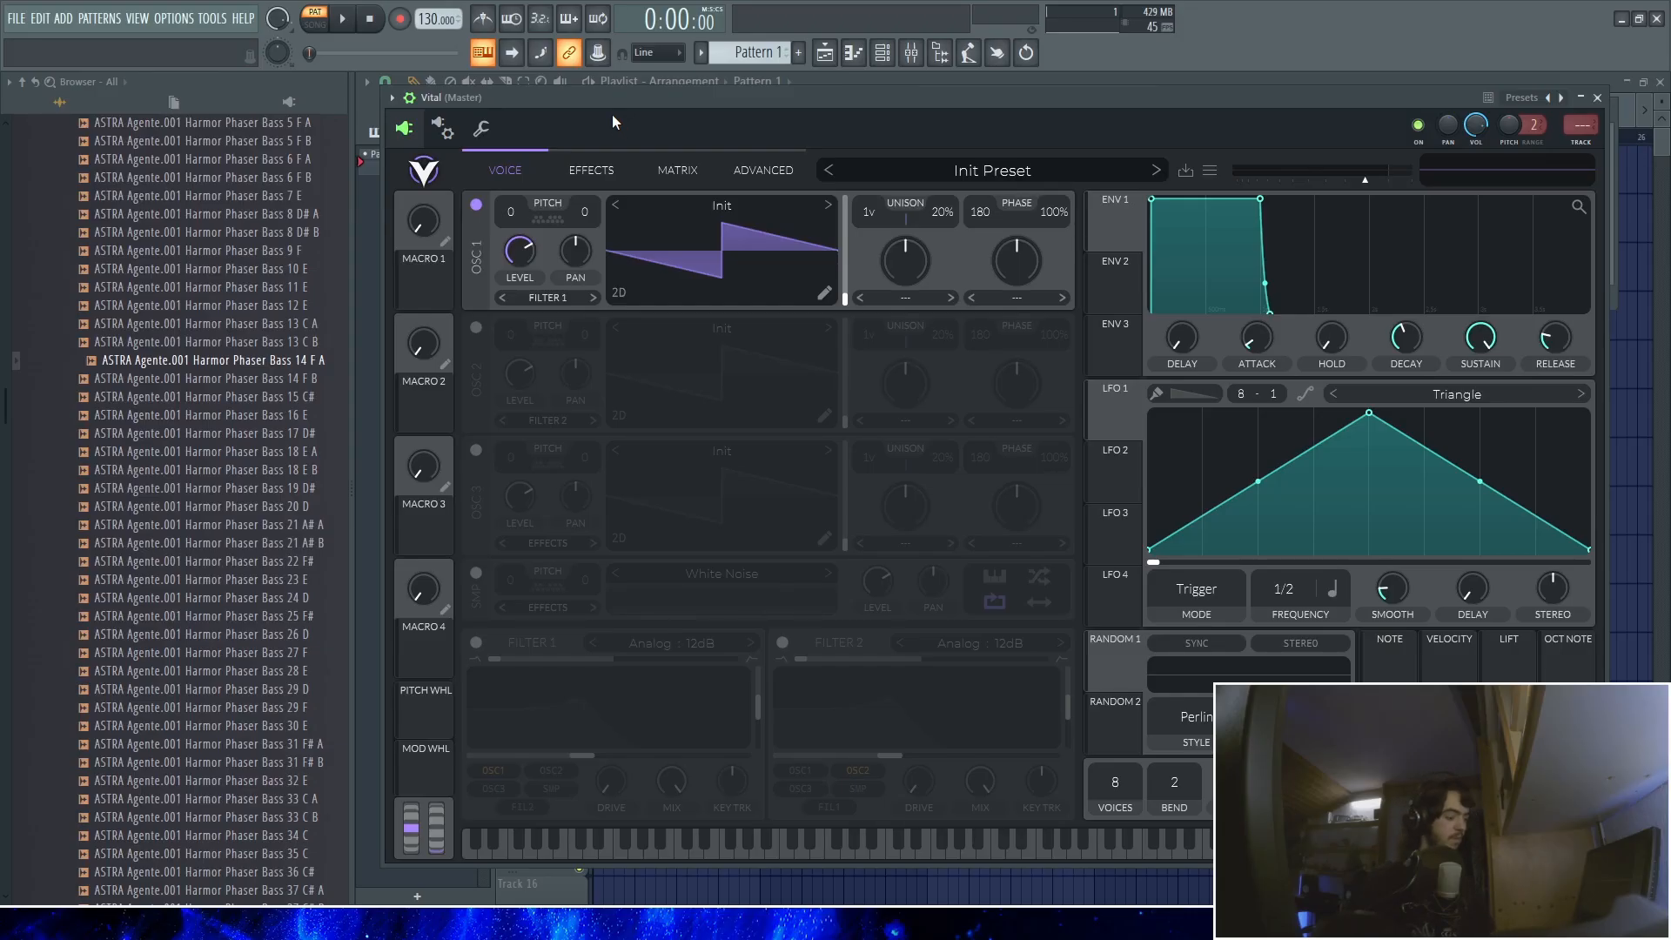
key(d)
key(d)
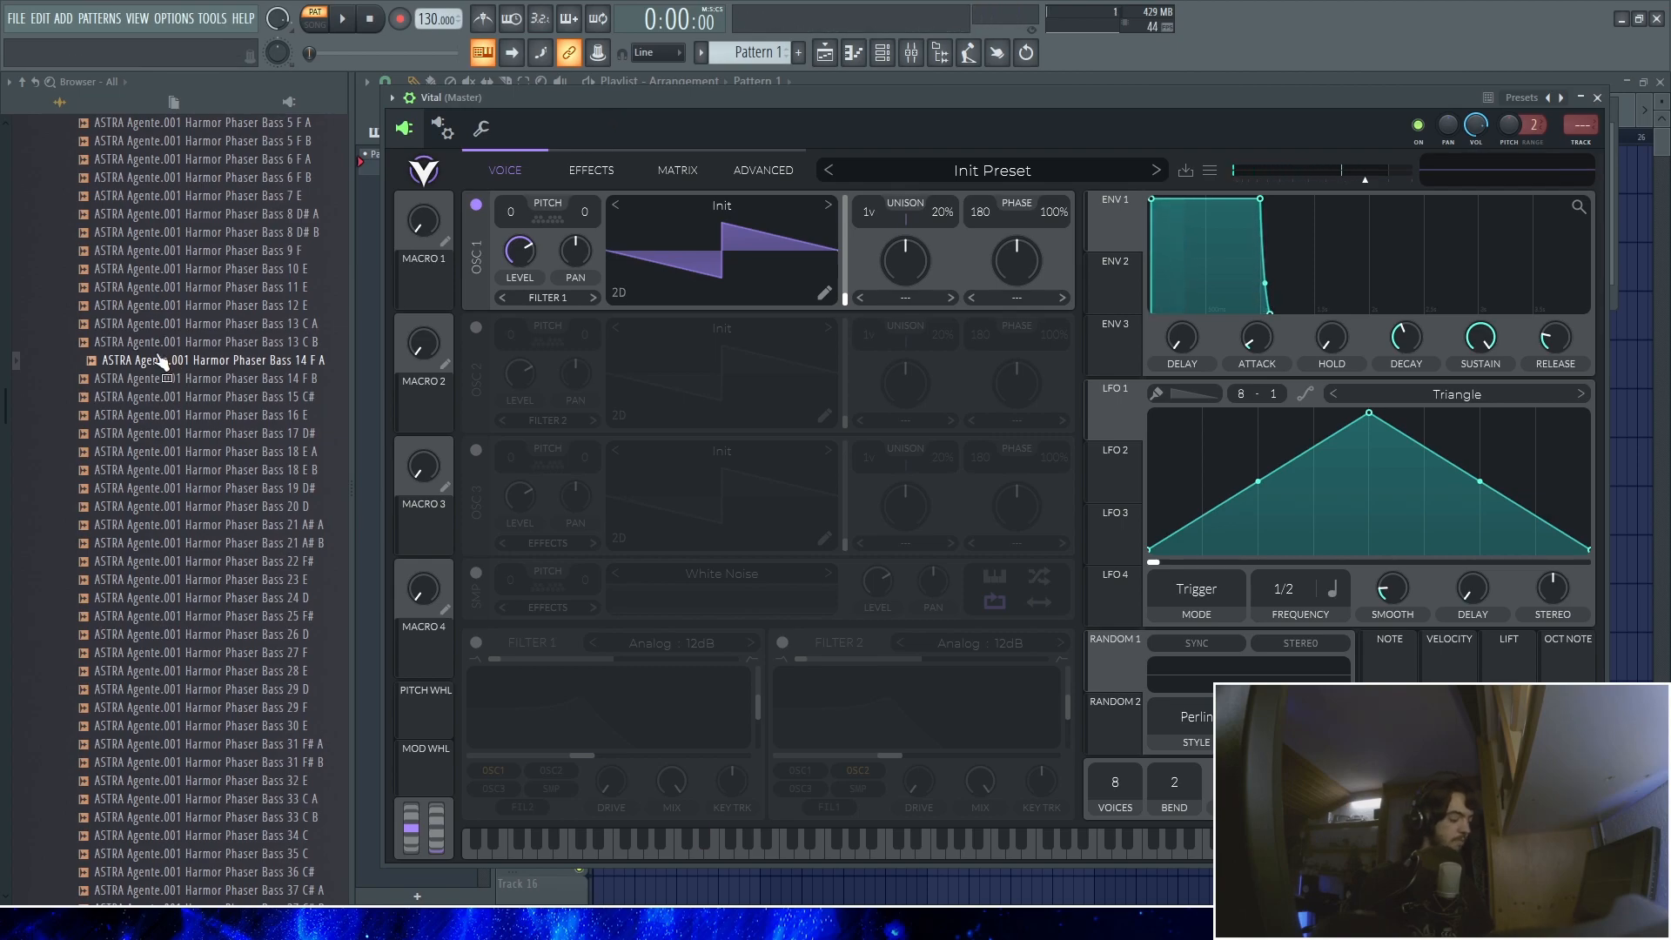
scroll(172, 405, down, 4)
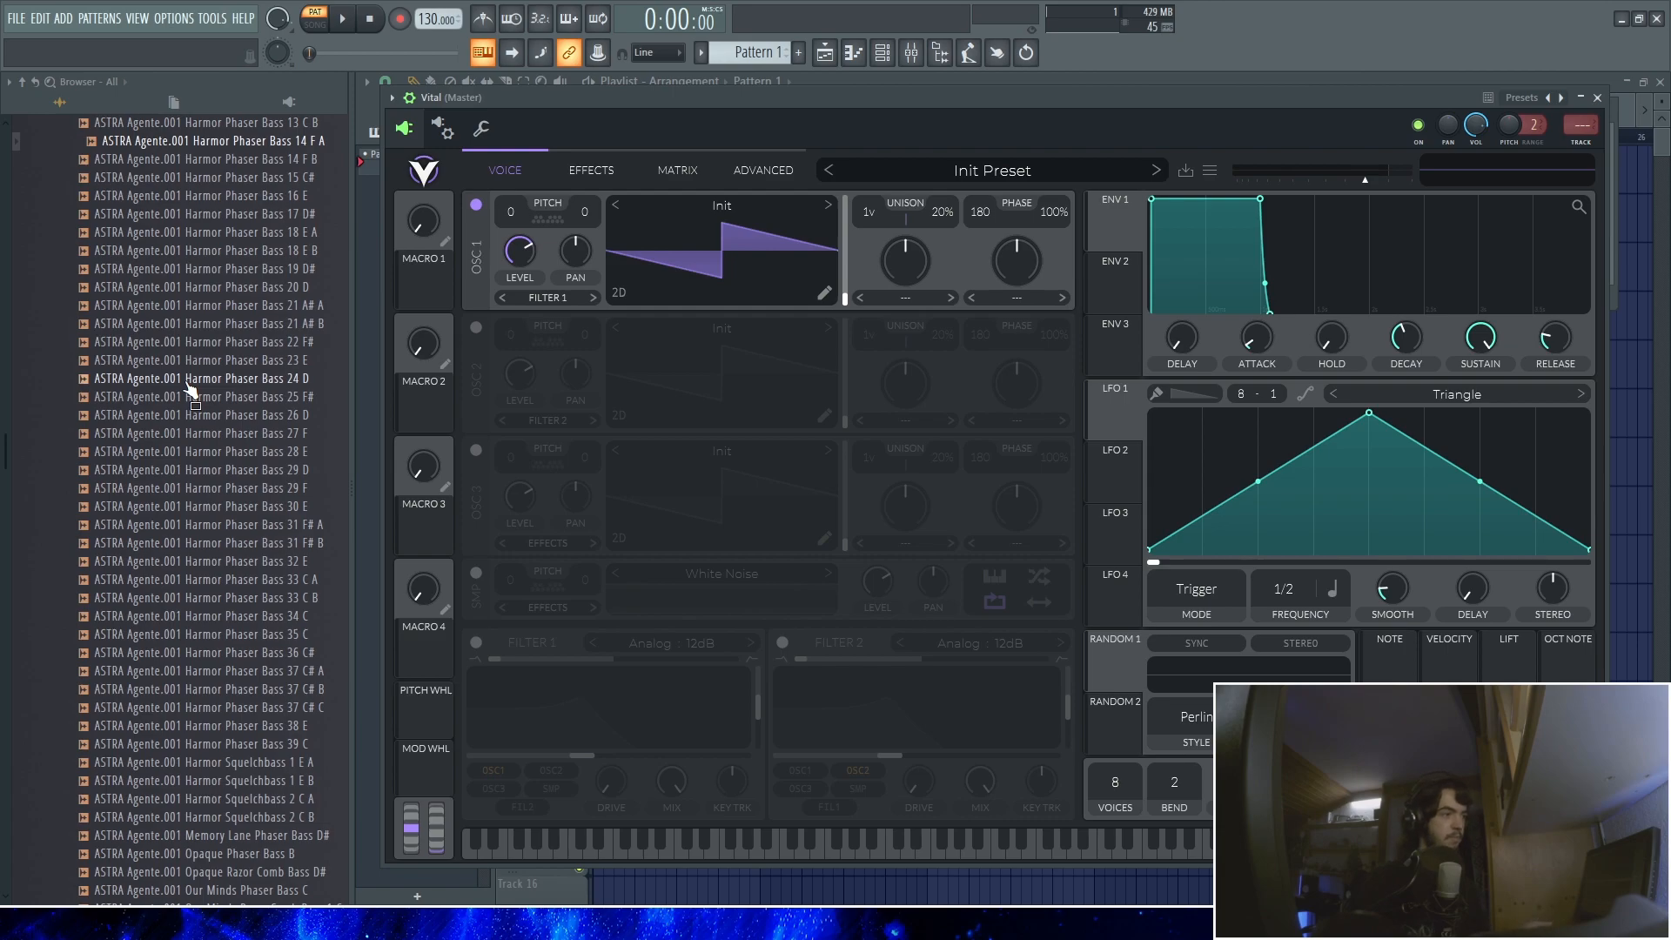
click(192, 380)
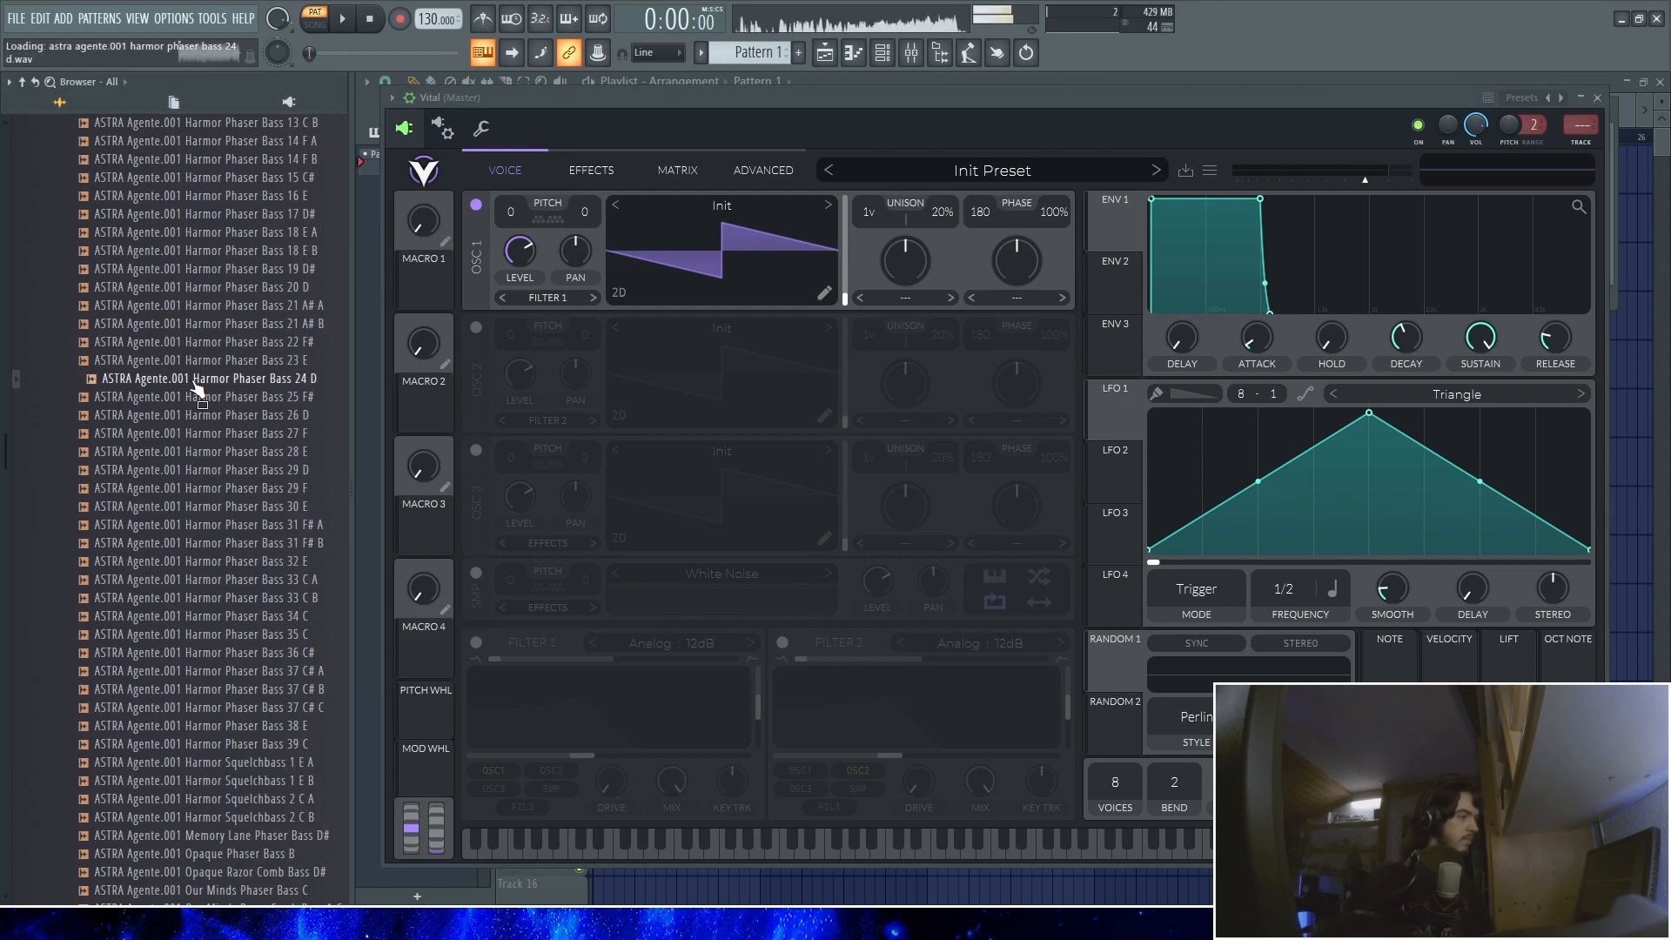
drag(200, 387, 705, 275)
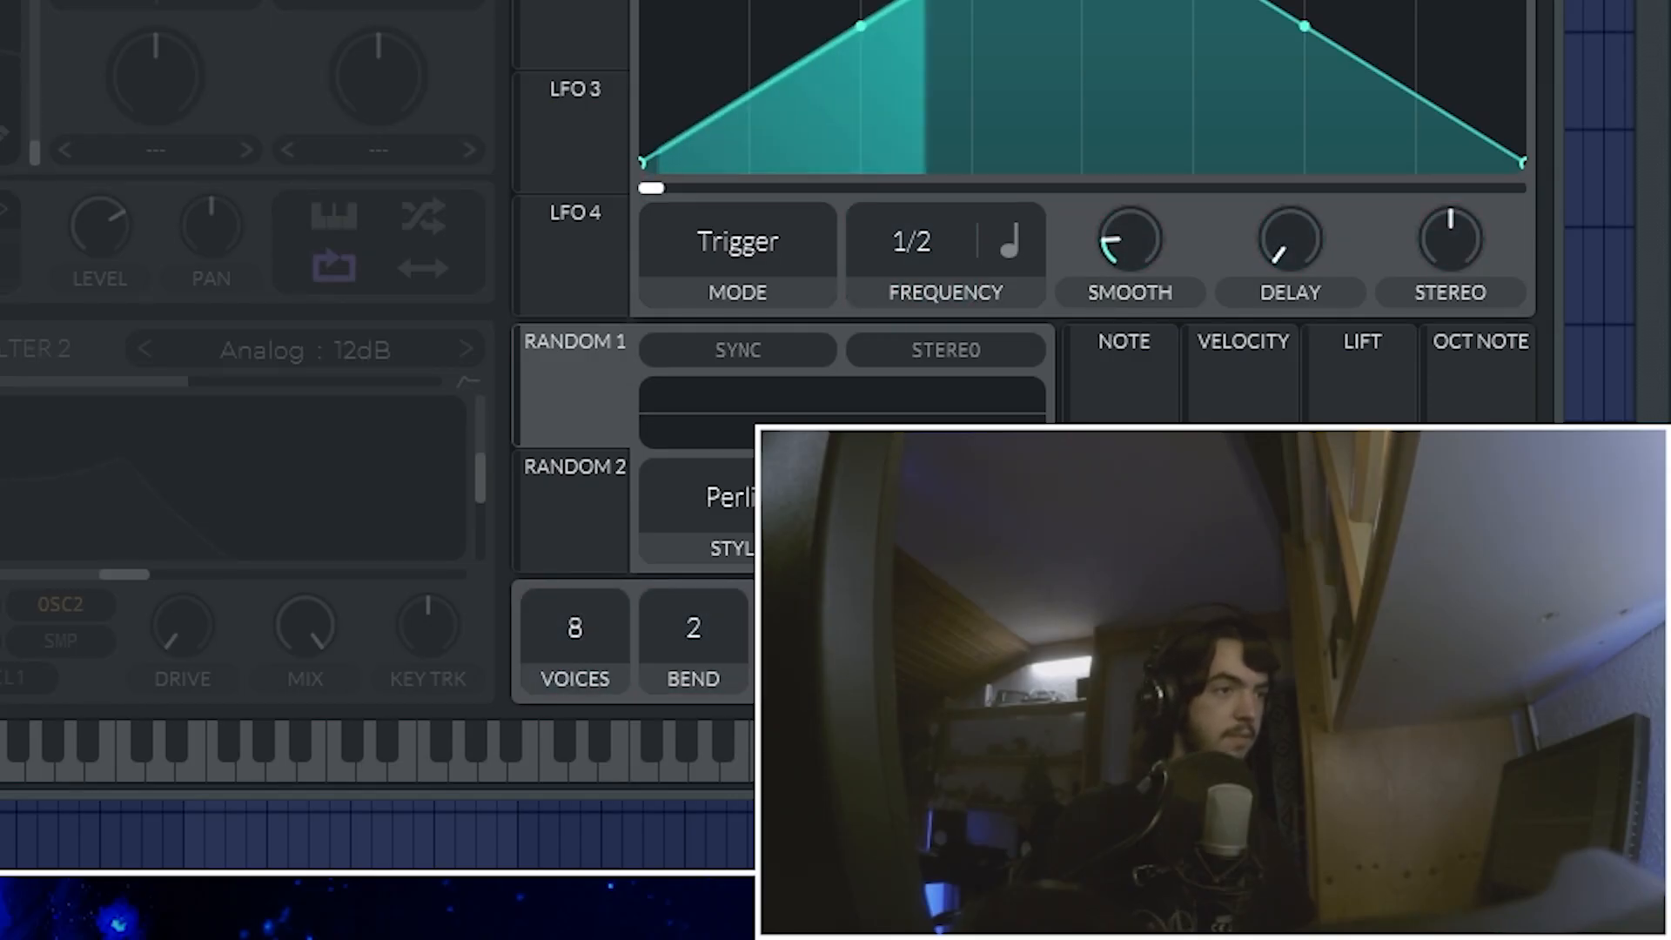
Modulate oscillator 1's wavetable frame with LFO 1 at a frequency of 1/1, centred on frame 127
click(489, 131)
click(414, 132)
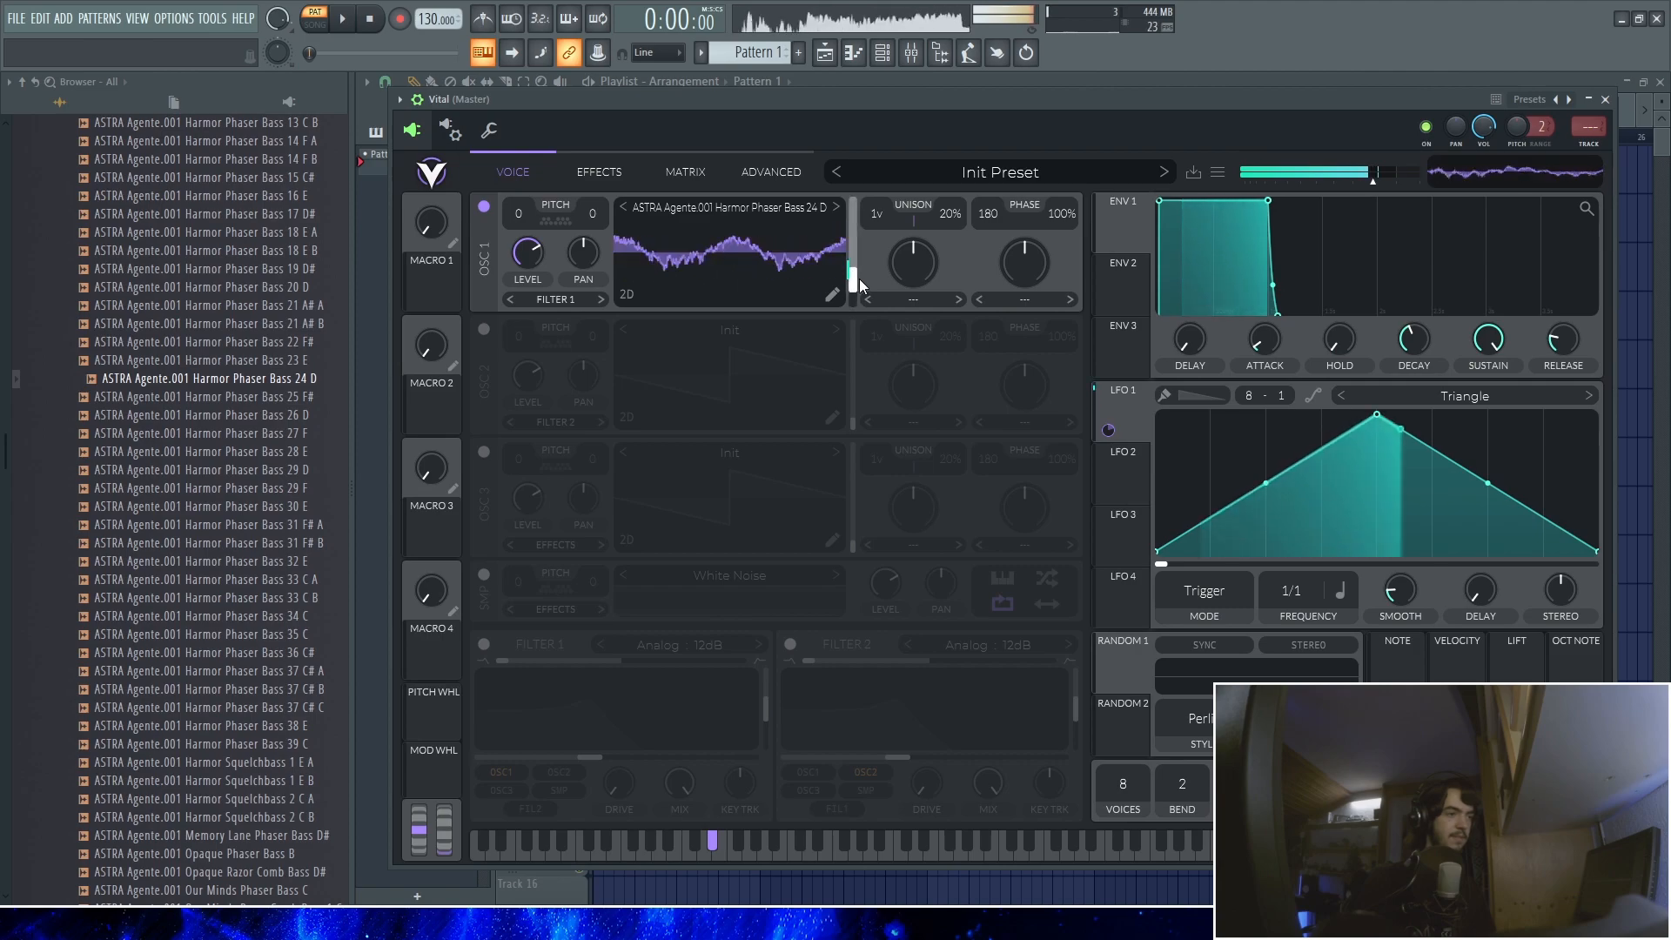
drag(851, 261, 853, 252)
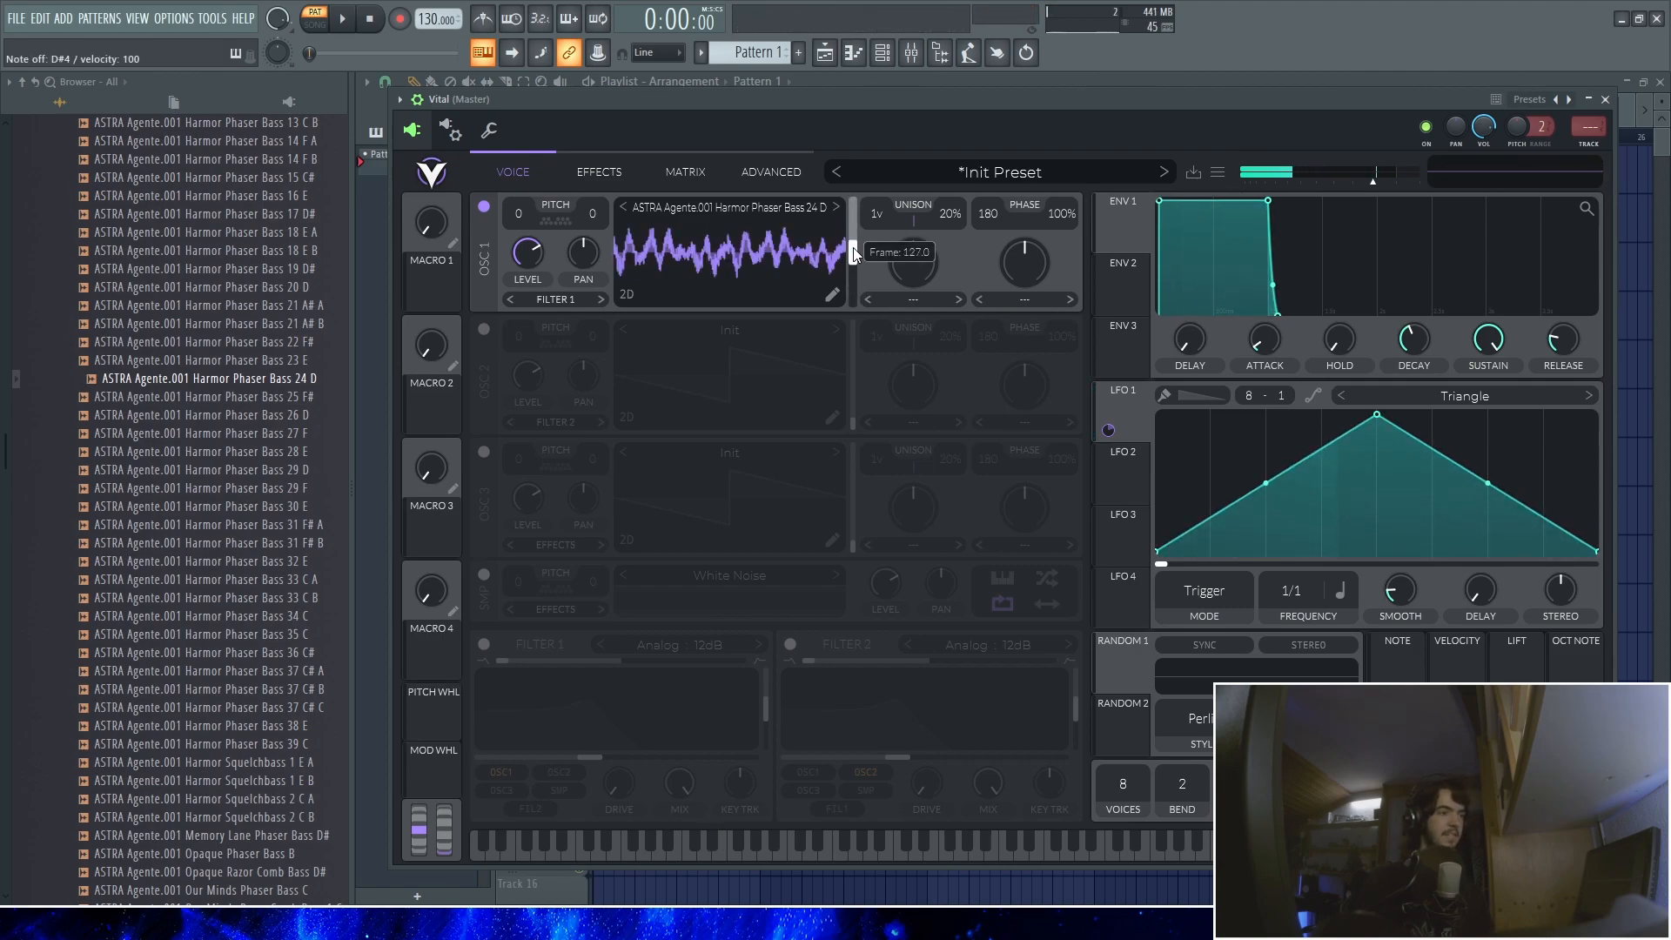
Try the Vocode and Clear phase styles on oscillator 1's wavetable and restore None
click(831, 295)
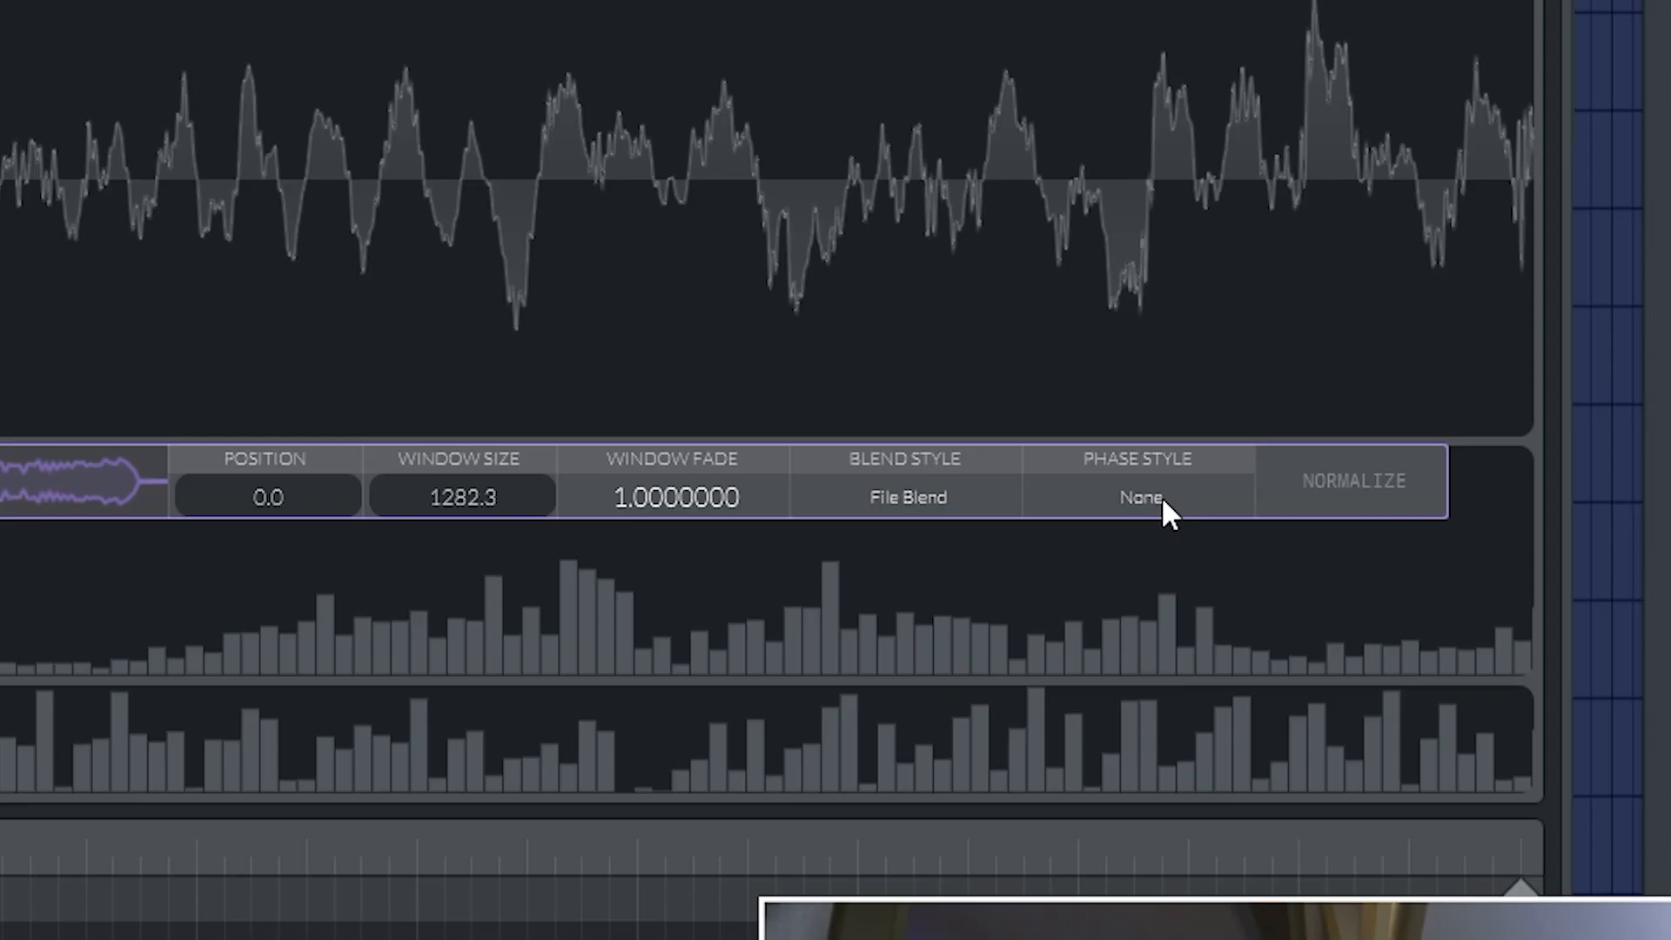
click(1408, 486)
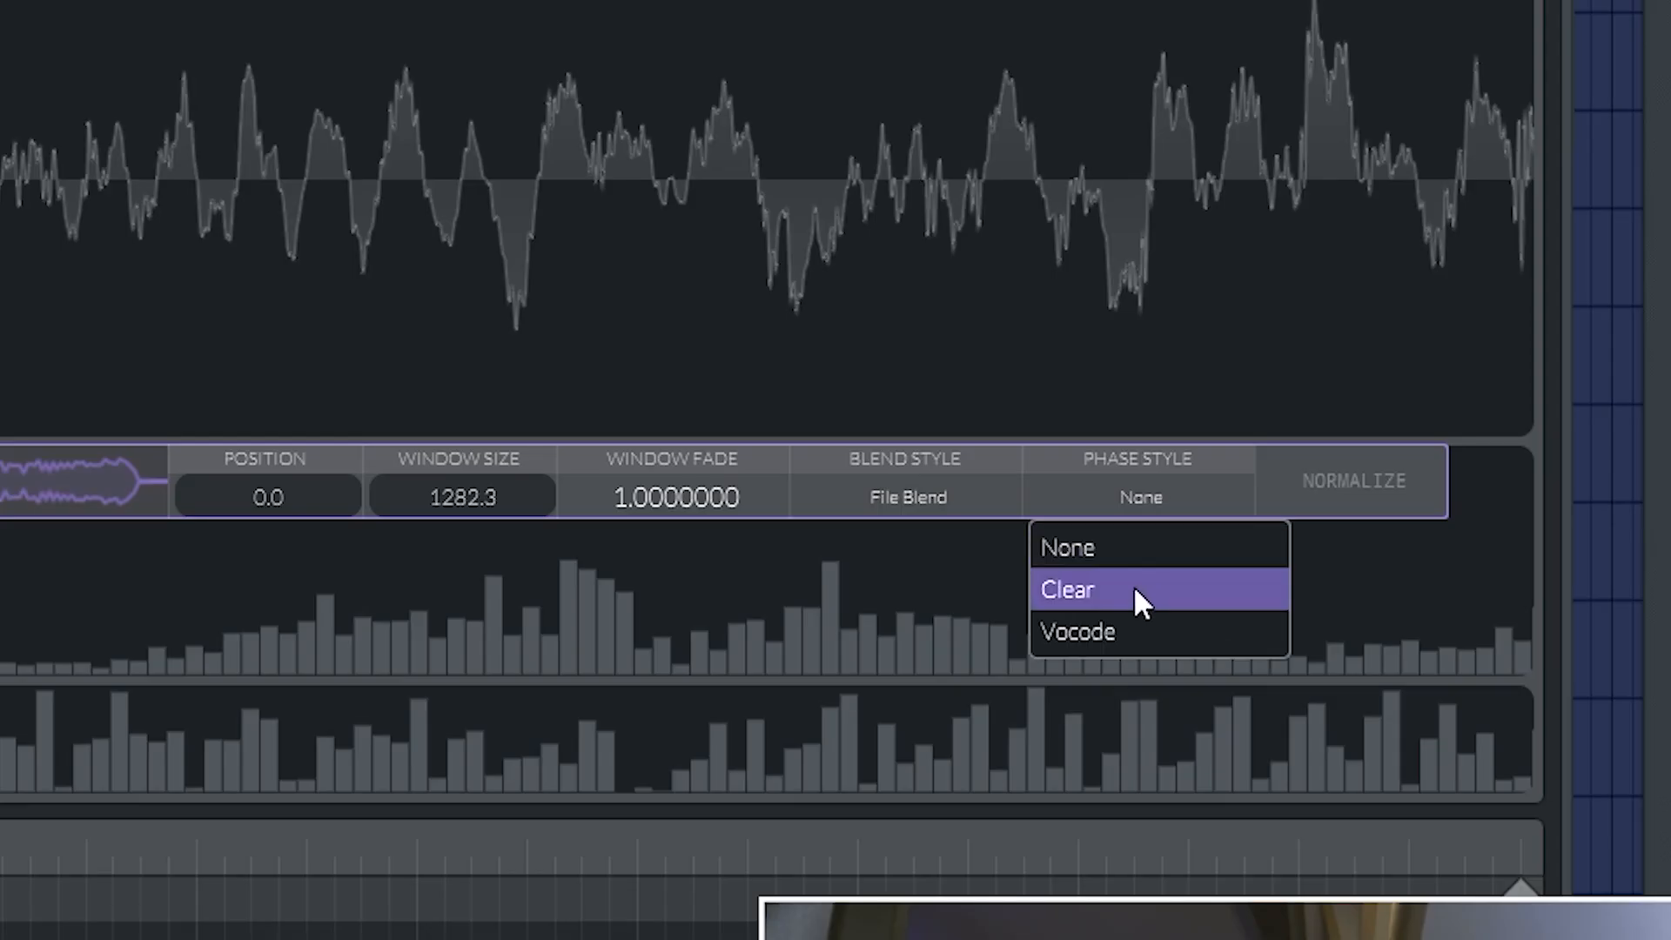
click(1392, 557)
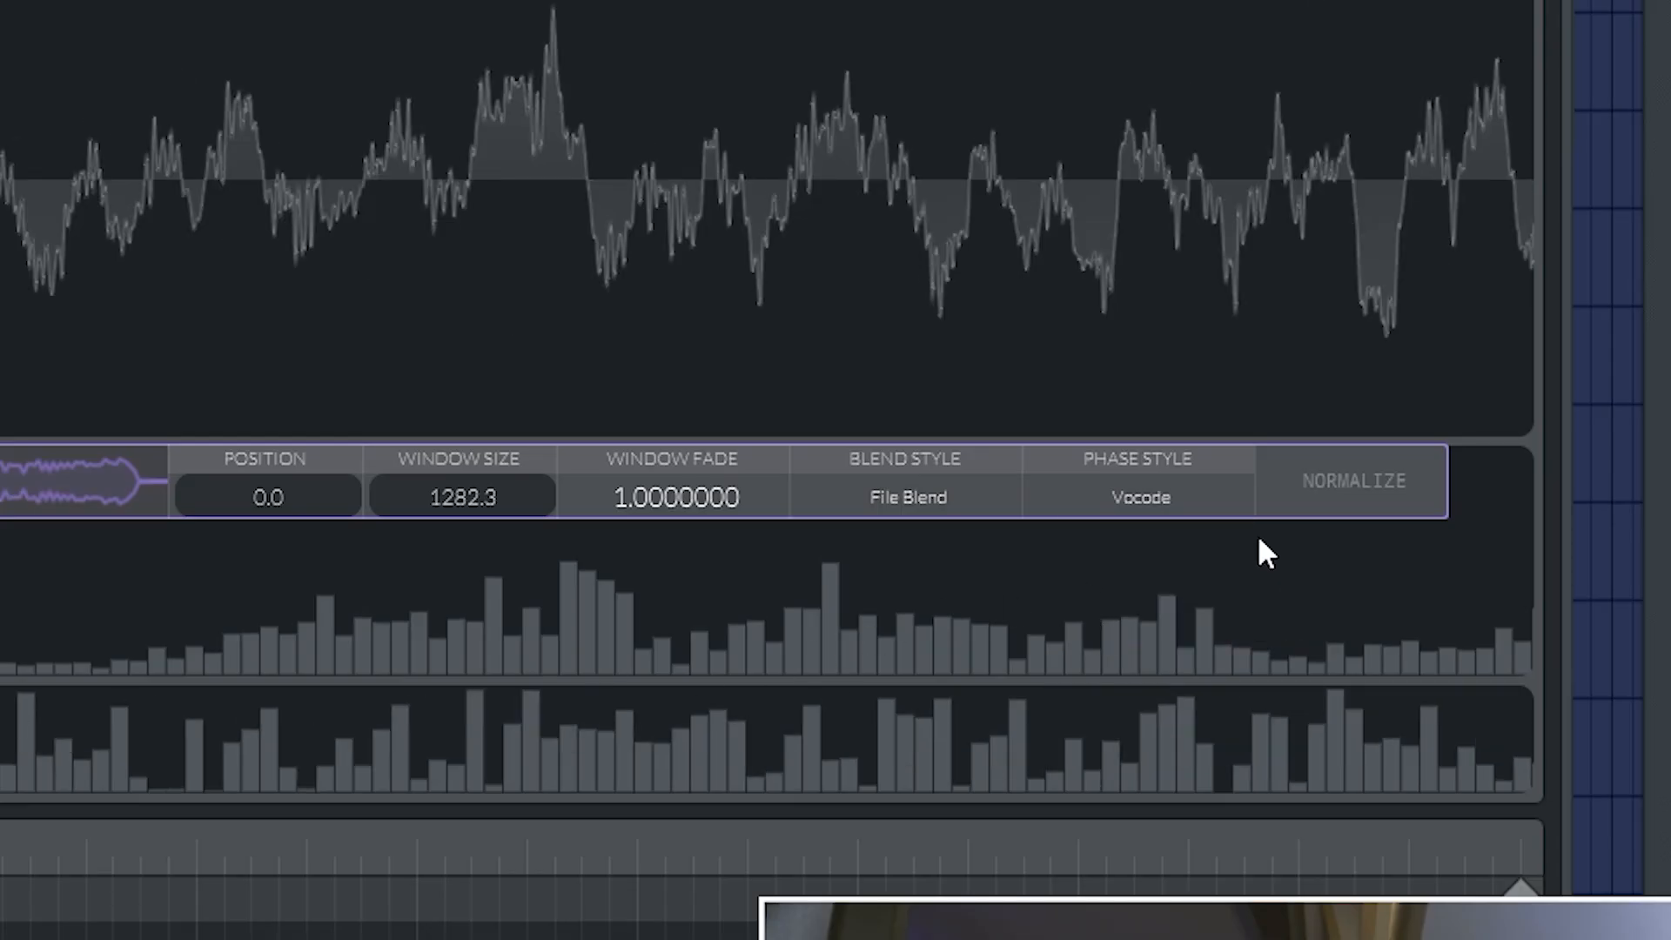
click(1152, 499)
click(1150, 594)
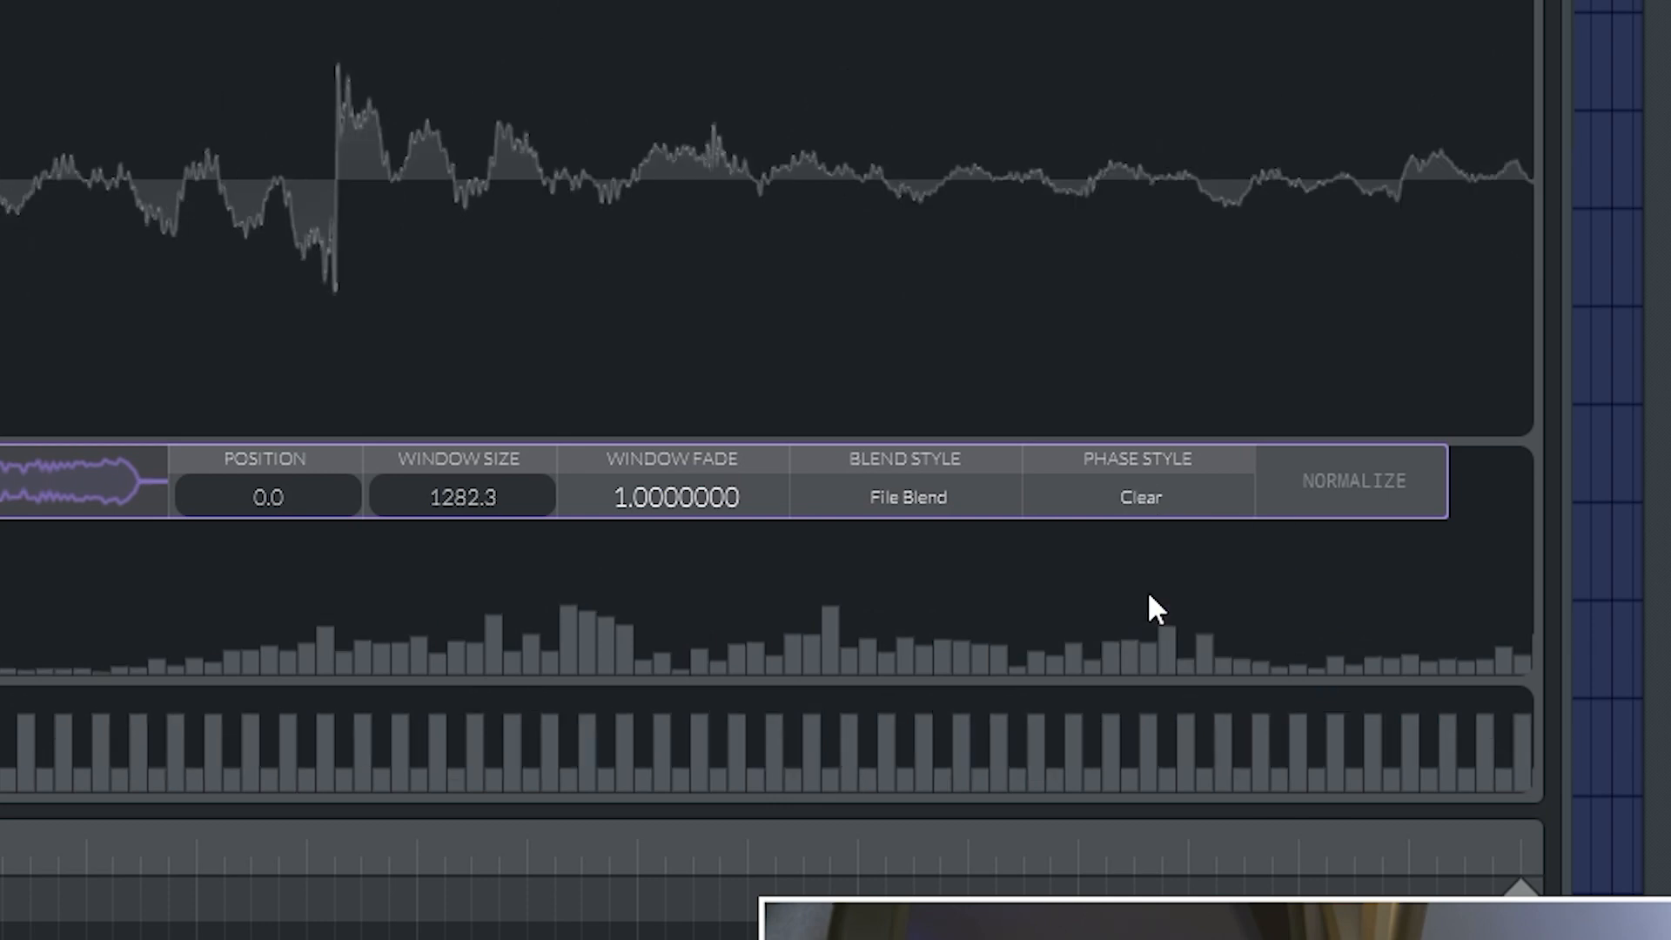
click(1138, 498)
click(1088, 545)
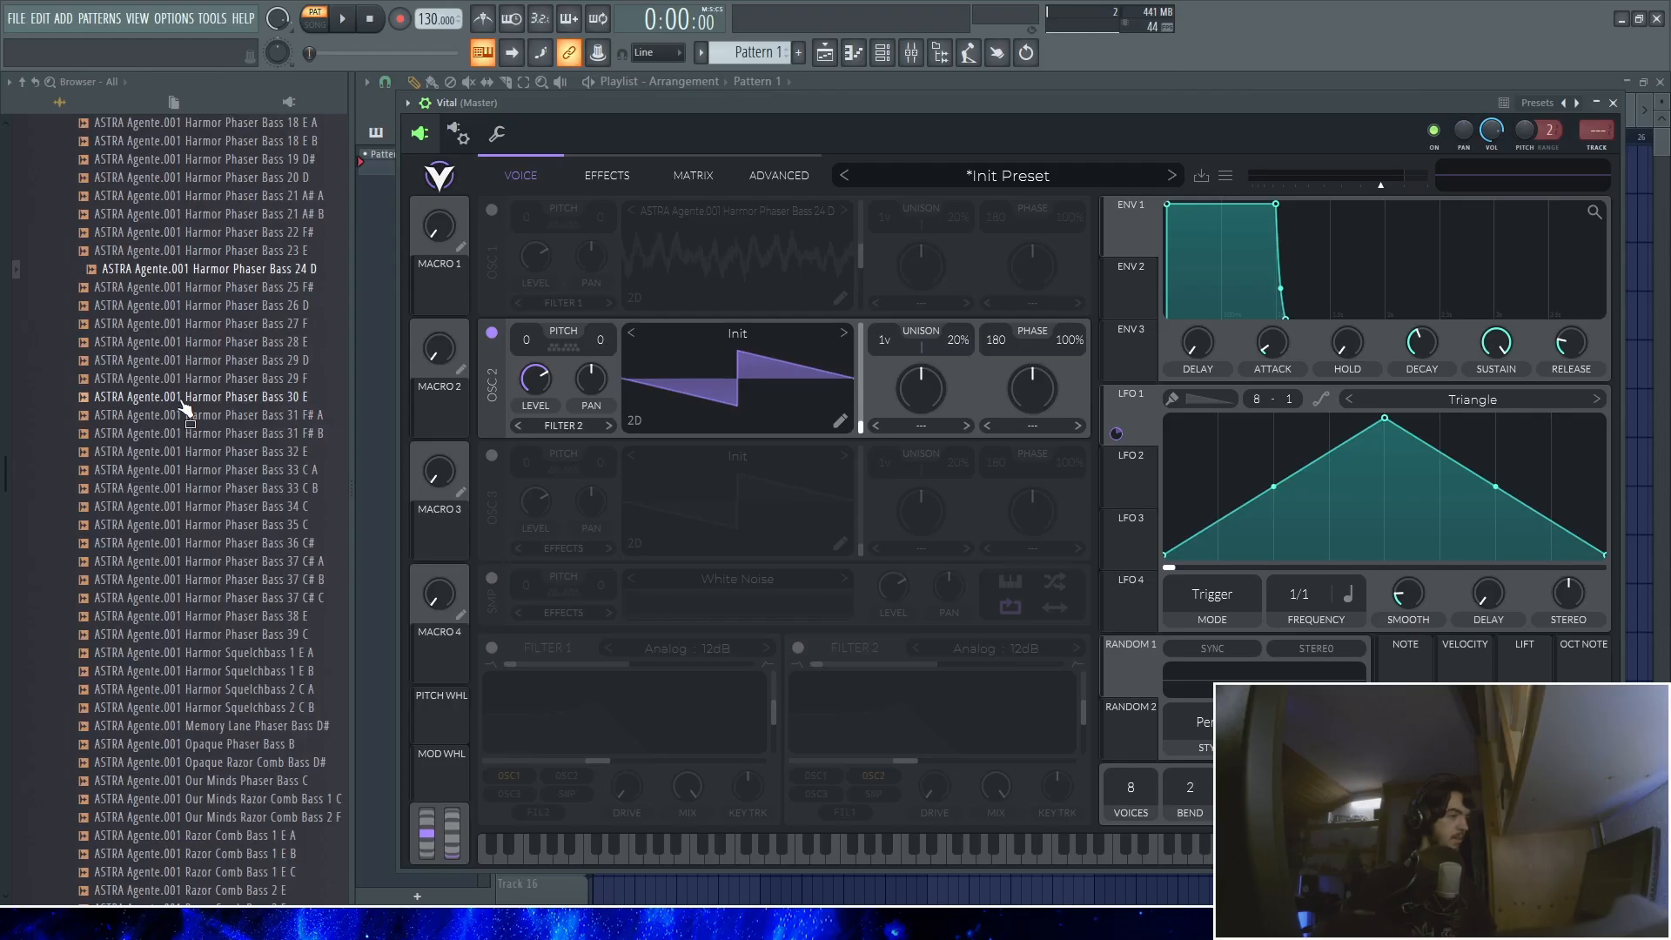
Load Harmor Phaser Bass 38 E into oscillator 2 and sweep it around frame 106.5 using LFO 1 reshaped as a rising curve at 1/2
scroll(201, 431, down, 3)
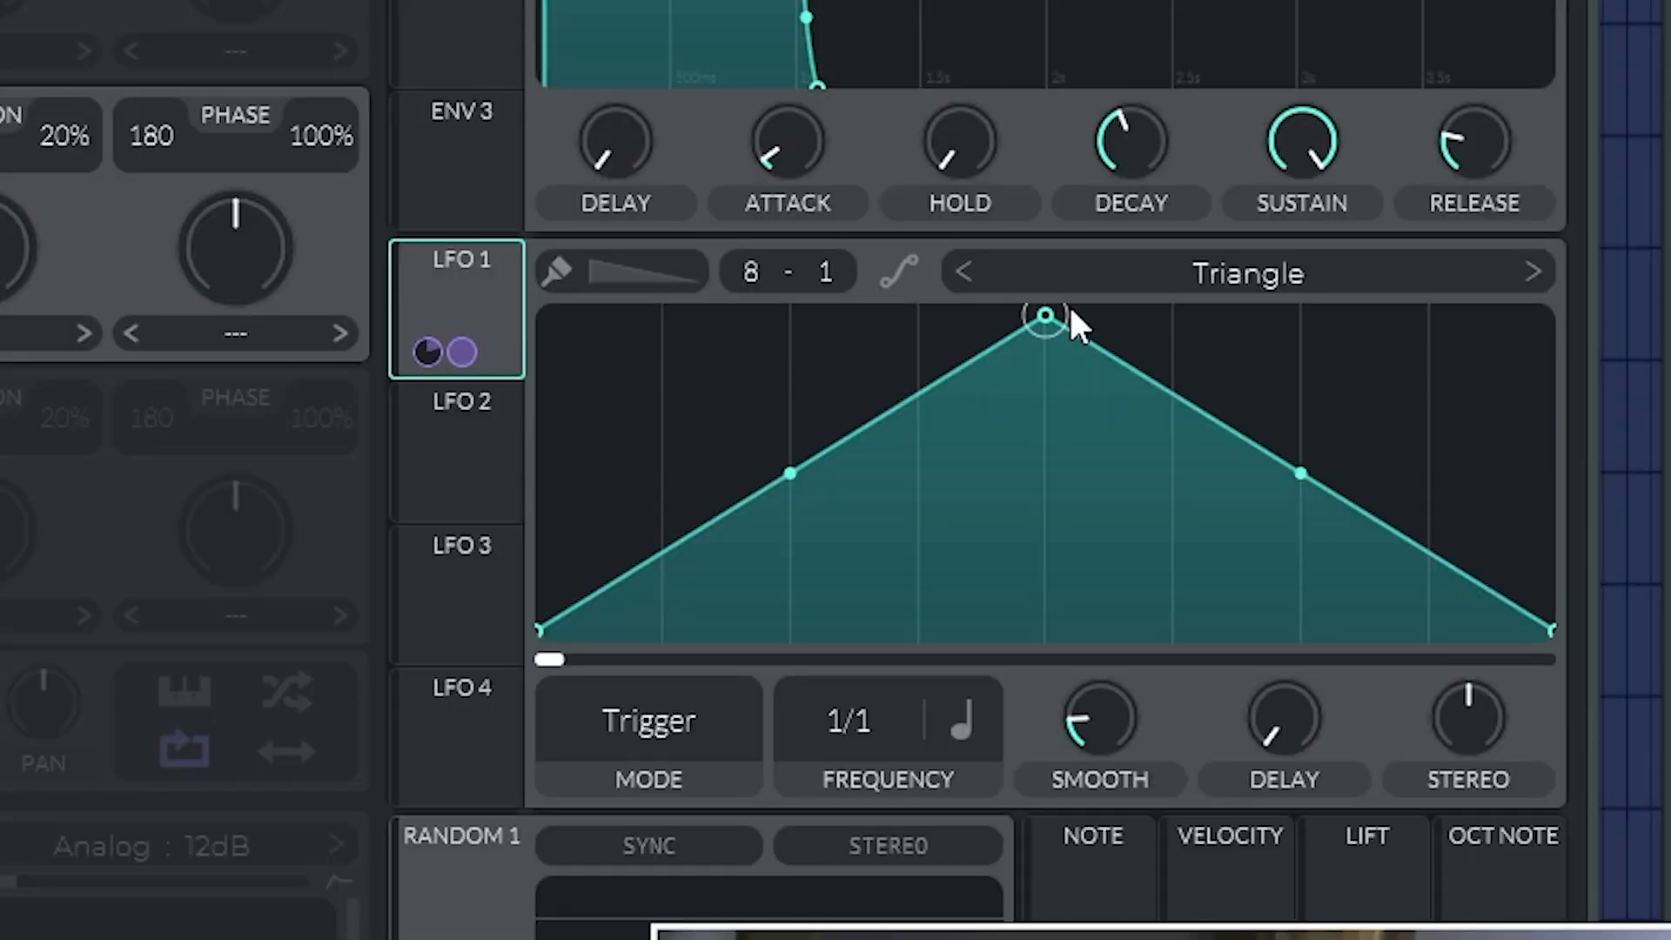
drag(1070, 311, 1546, 318)
drag(1043, 476, 1054, 374)
scroll(872, 718, up, 1)
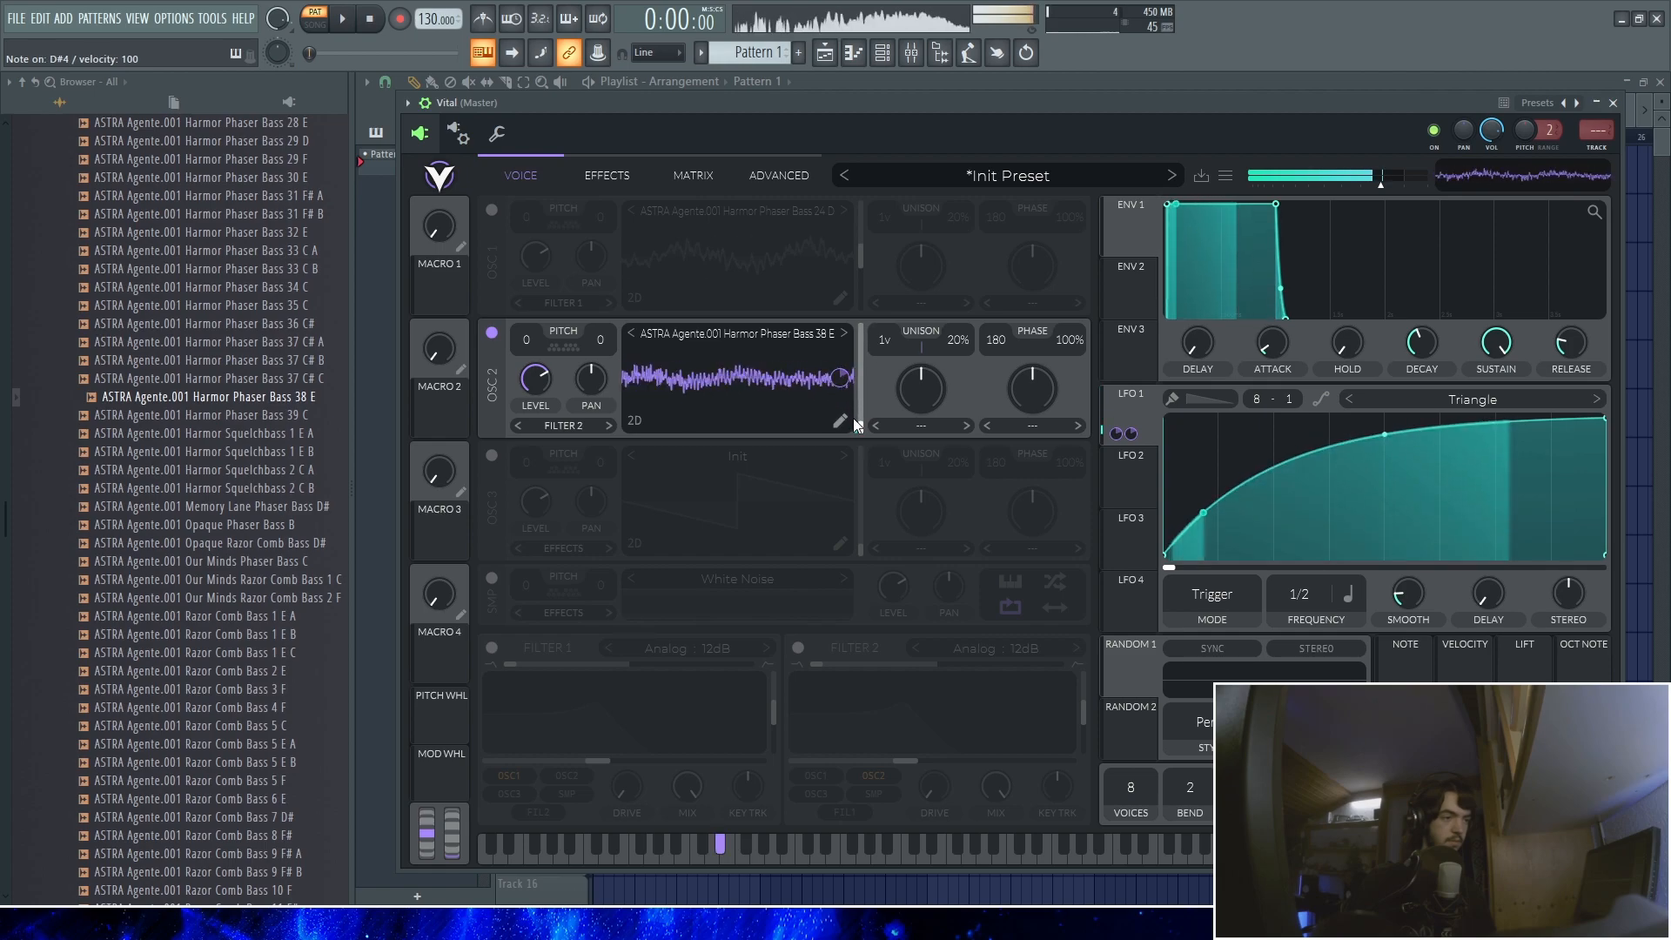
drag(860, 423, 865, 386)
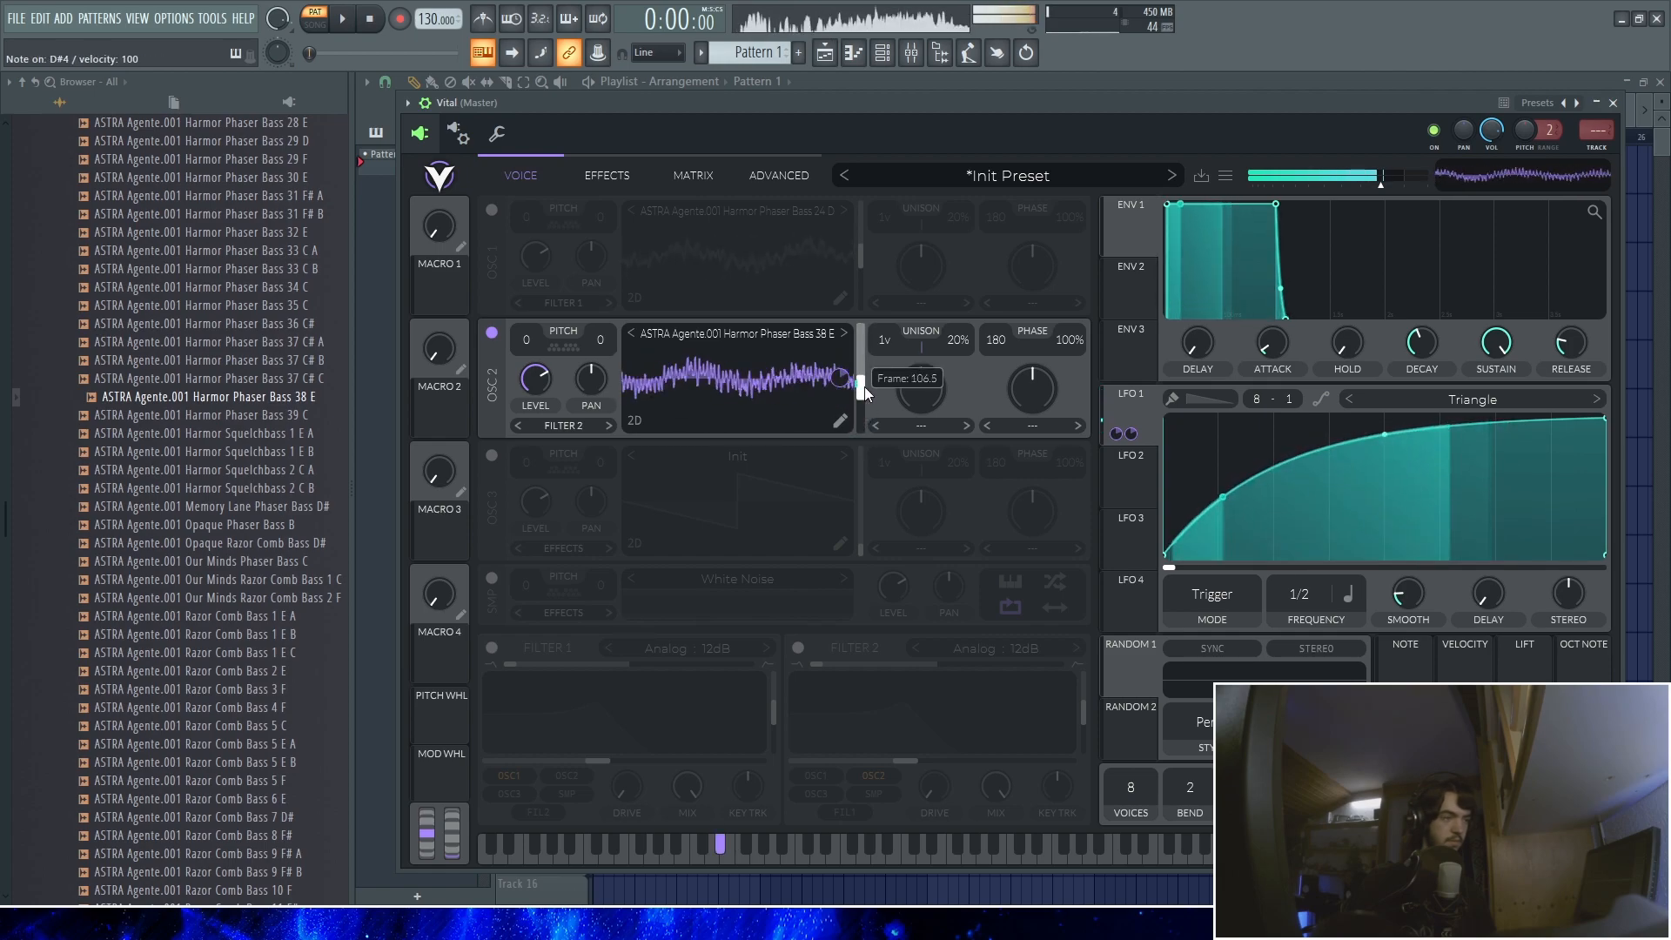
Switch from oscillator 2 to oscillator 3, loading Harmor Phaser Bass 8 D# B with LFO 1 modulating its wavetable frame around 71
click(492, 333)
click(491, 454)
scroll(209, 487, up, 8)
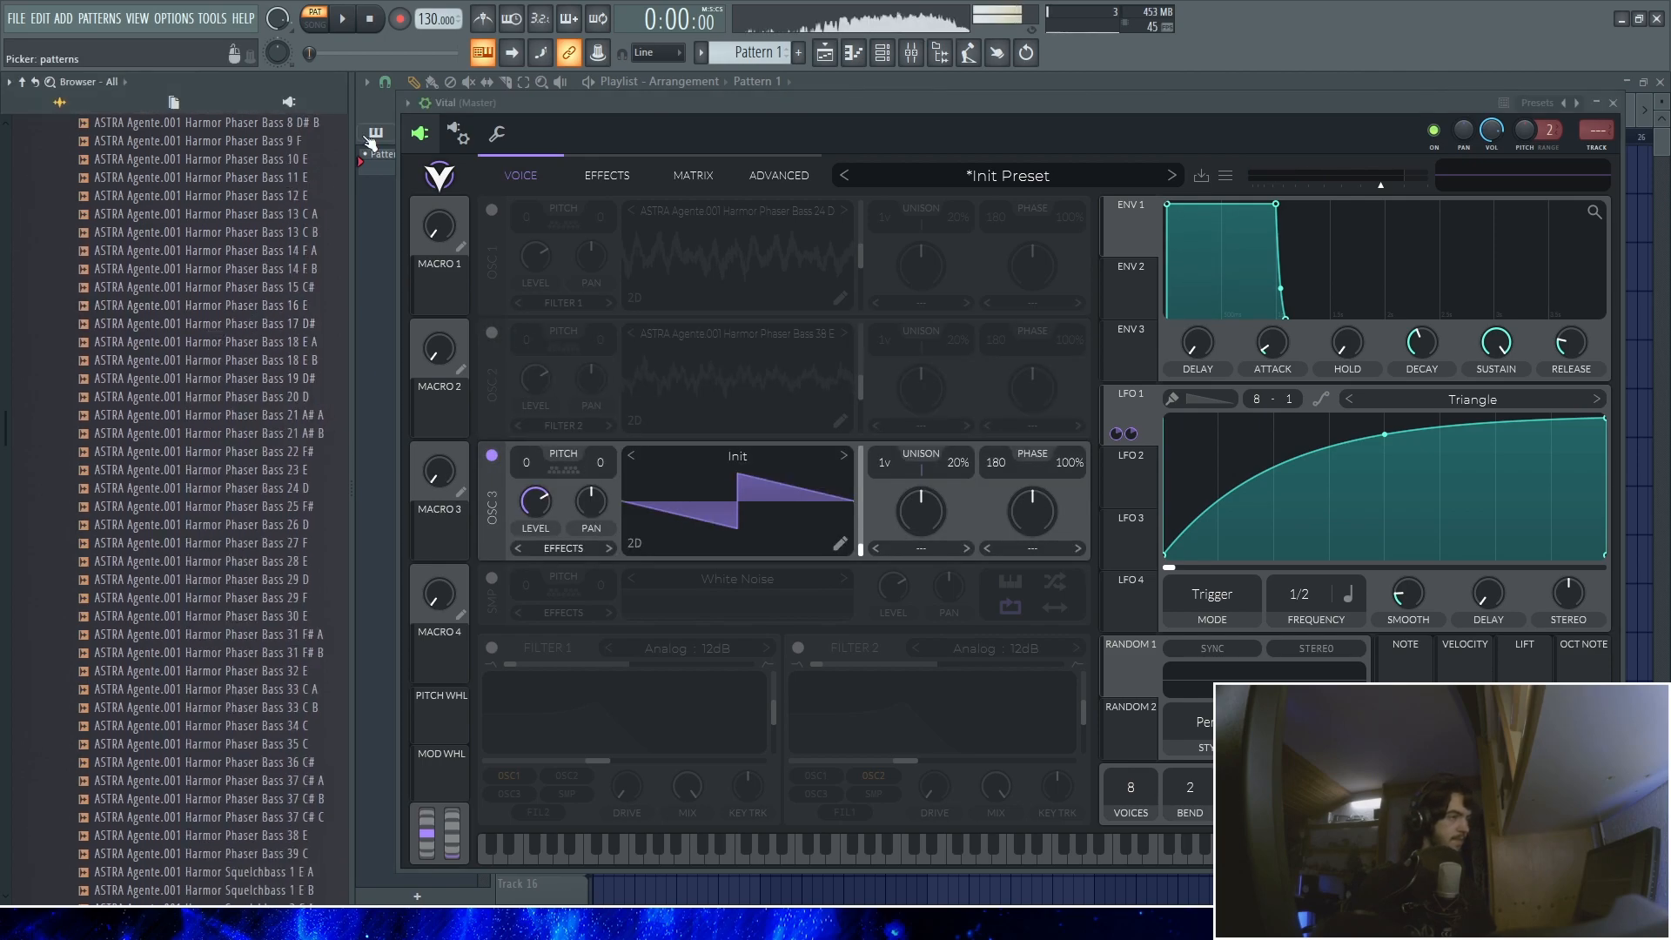
drag(652, 109, 656, 108)
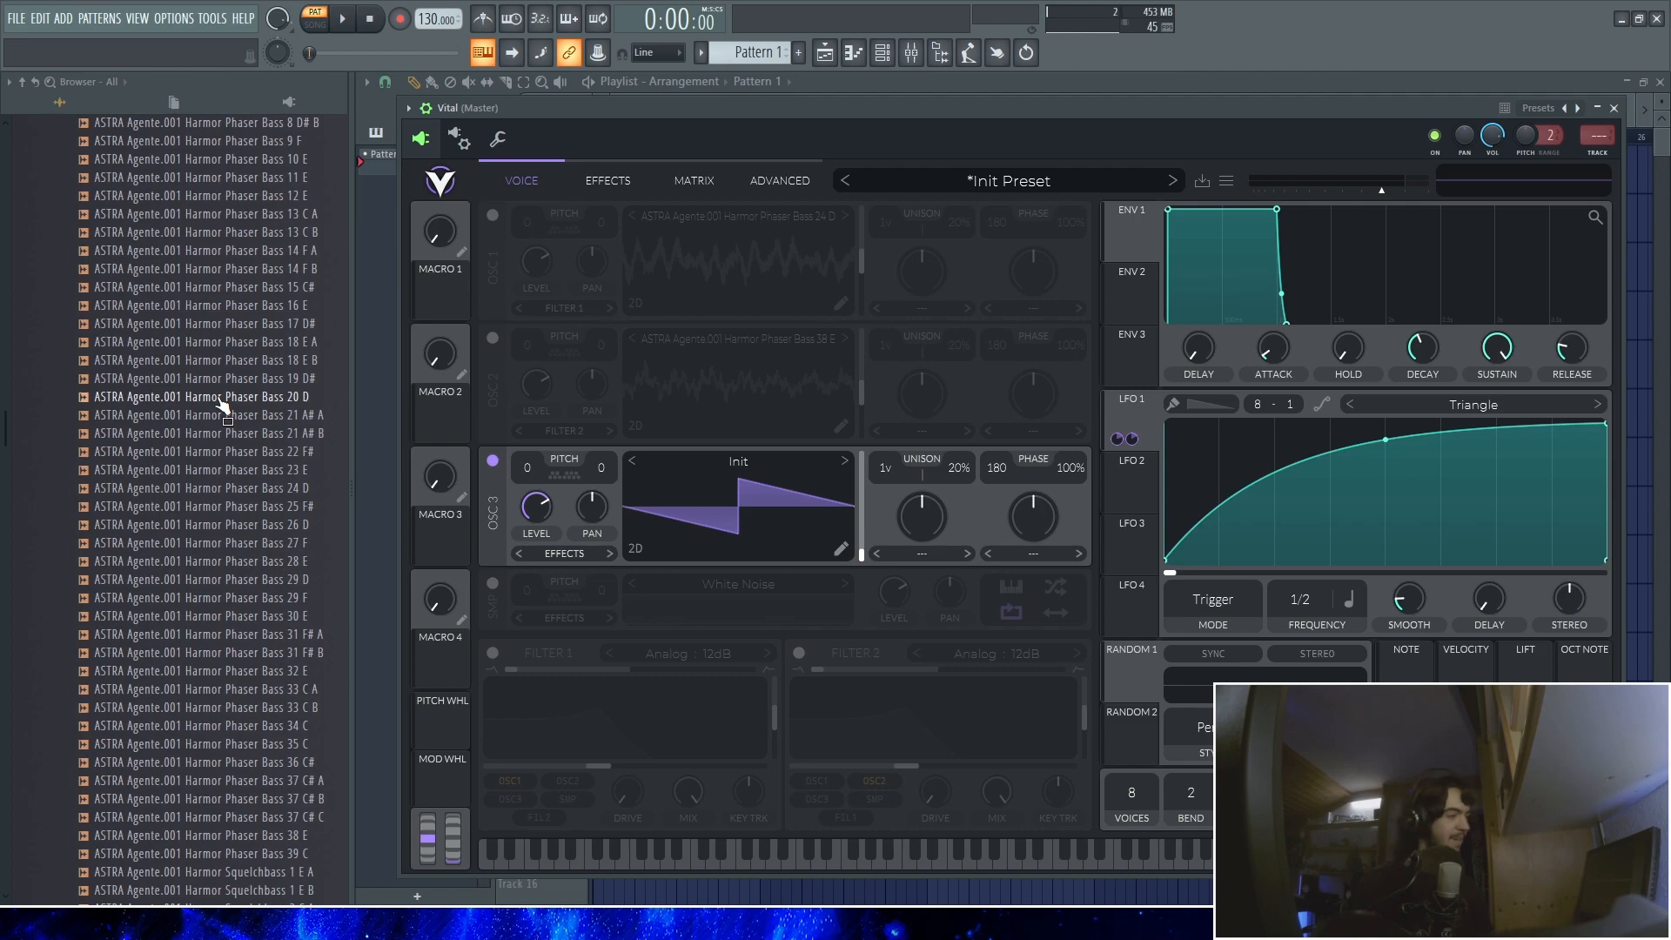
drag(222, 406, 862, 532)
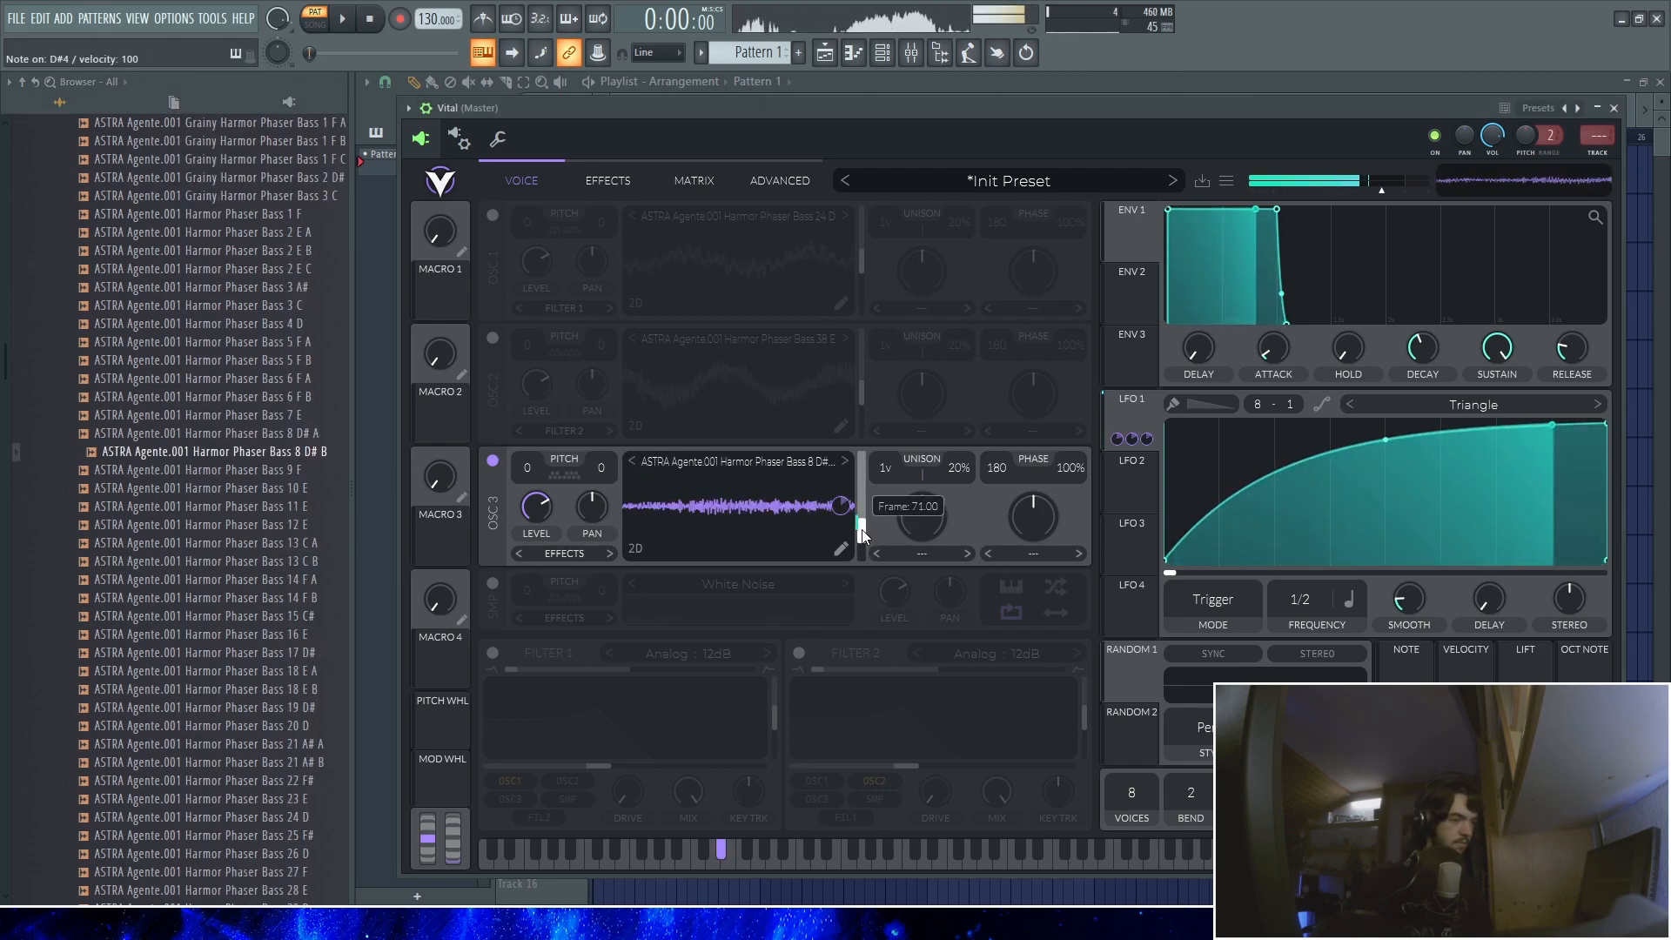
Inspect oscillator 3's wavetable source and sweep its frame position up to about 128.9 and back down
click(841, 548)
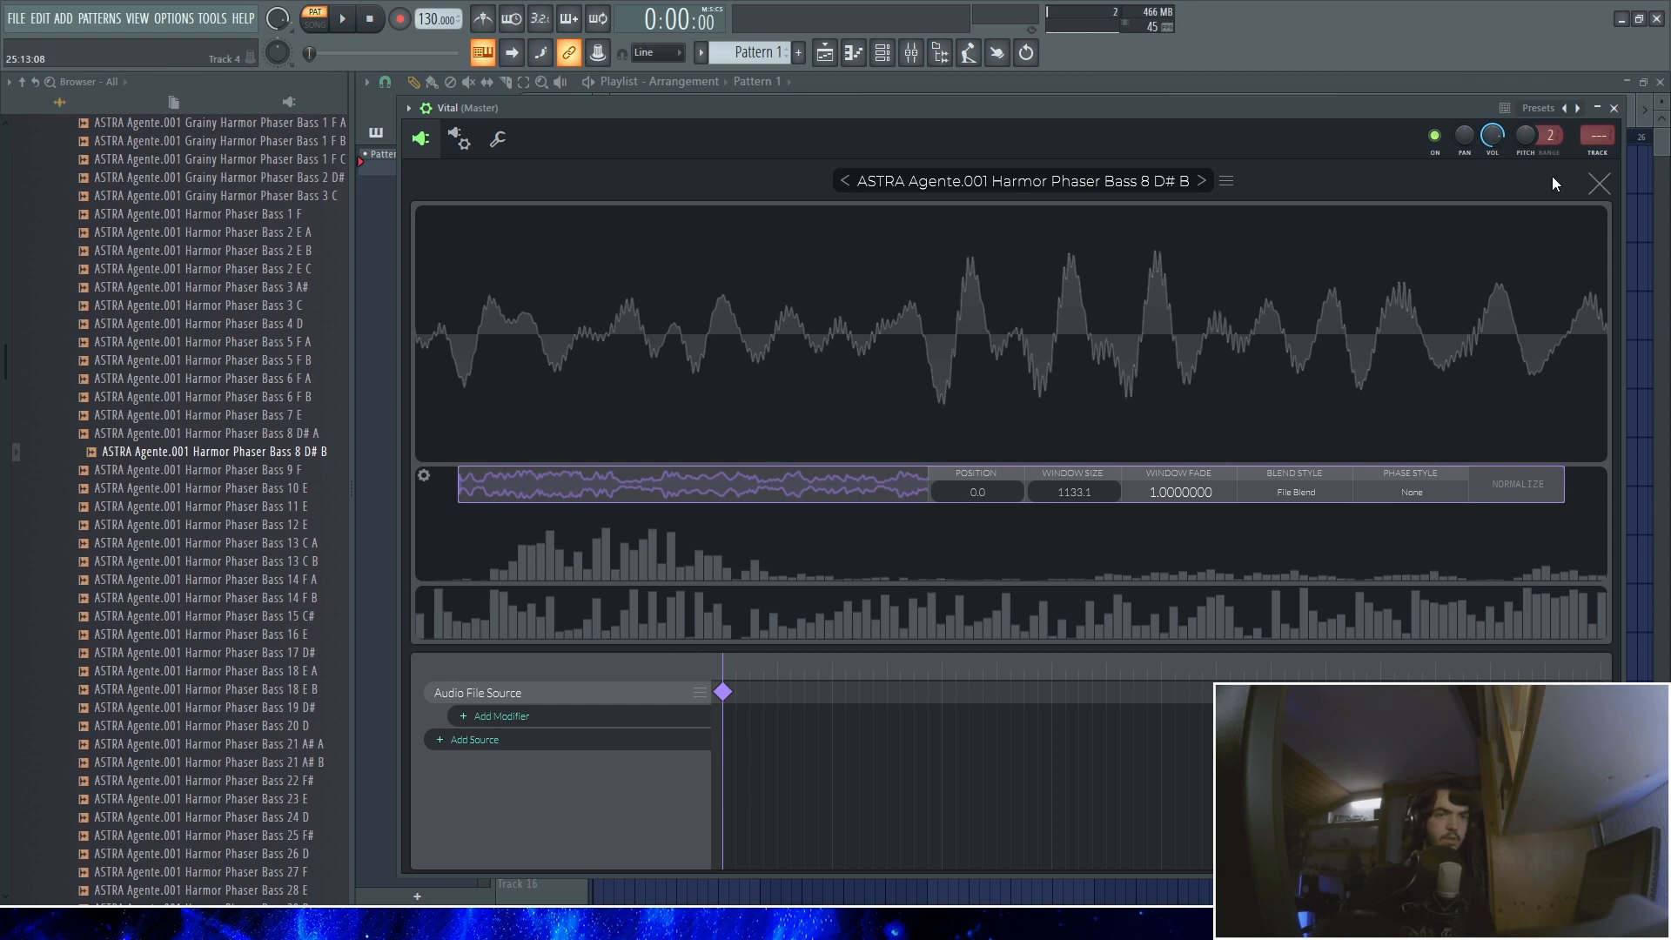
click(1598, 184)
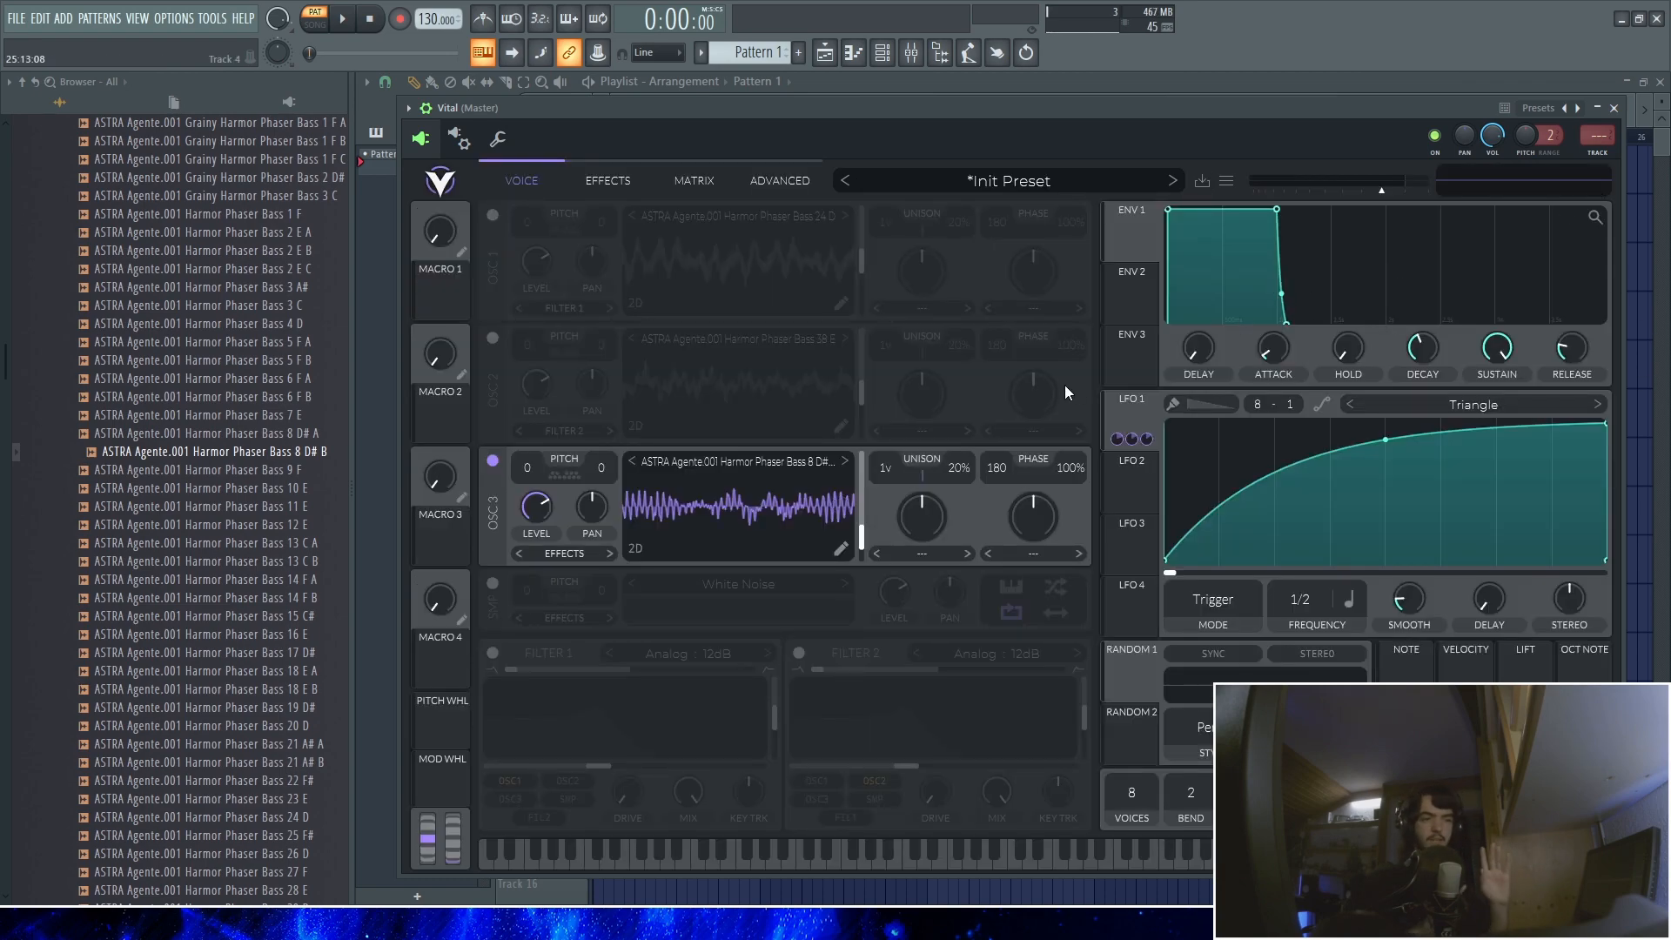
mouse_move(861, 536)
mouse_down()
mouse_move(869, 495)
mouse_move(902, 520)
mouse_move(892, 590)
mouse_move(845, 557)
mouse_move(845, 523)
mouse_move(844, 557)
mouse_up()
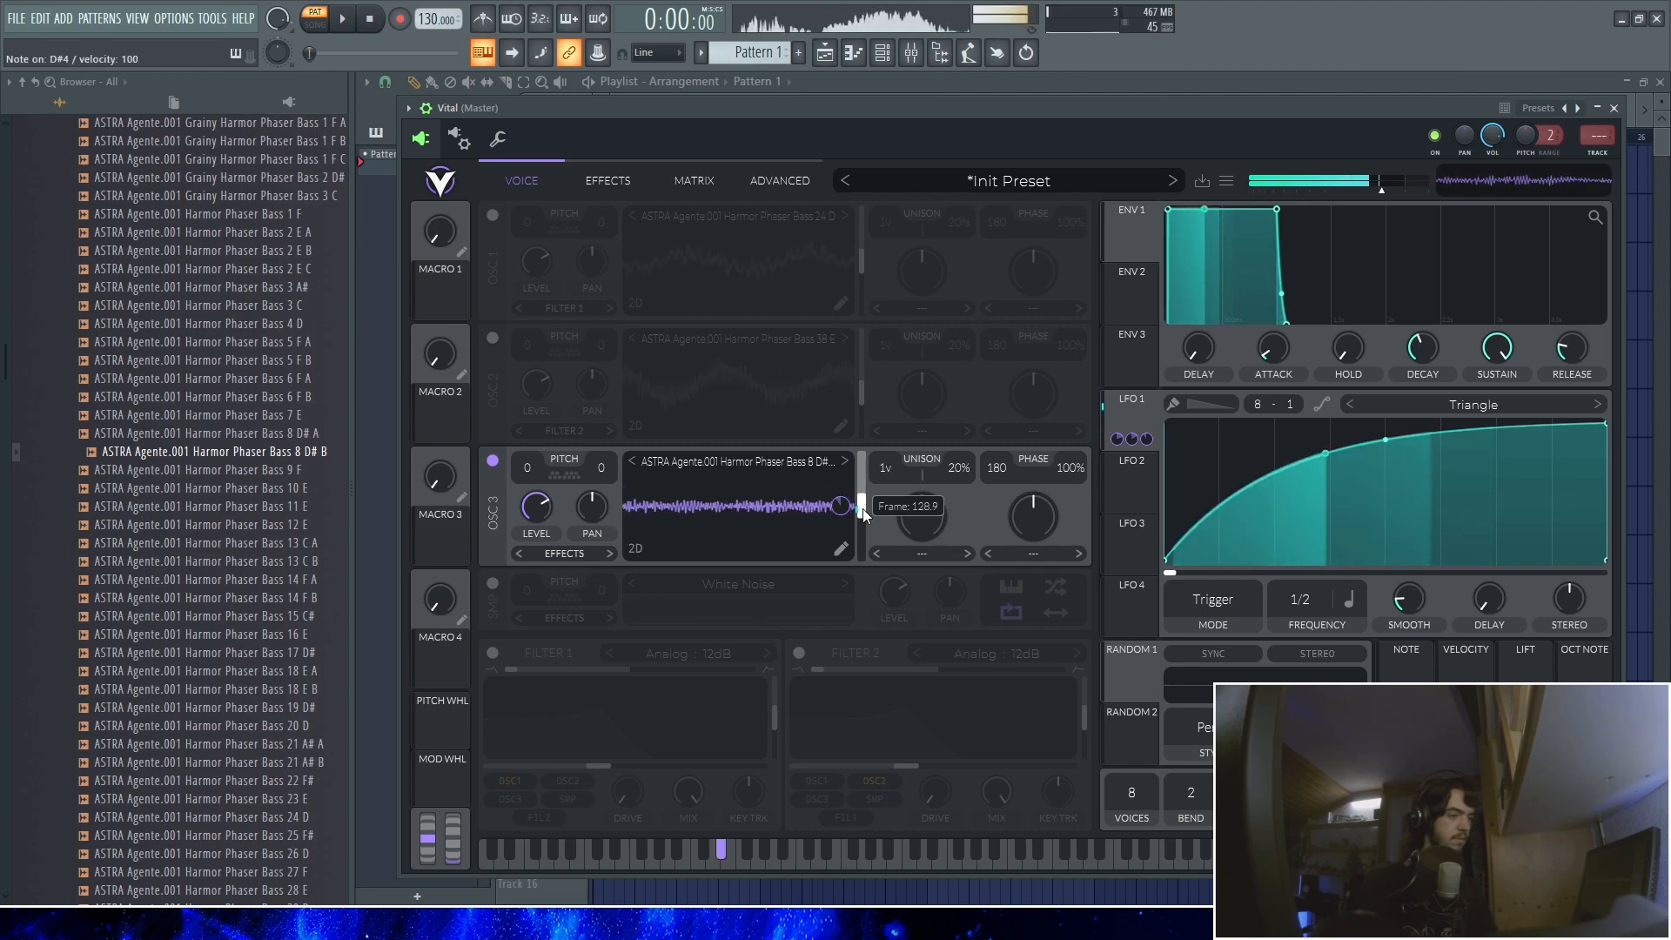
drag(863, 508, 862, 535)
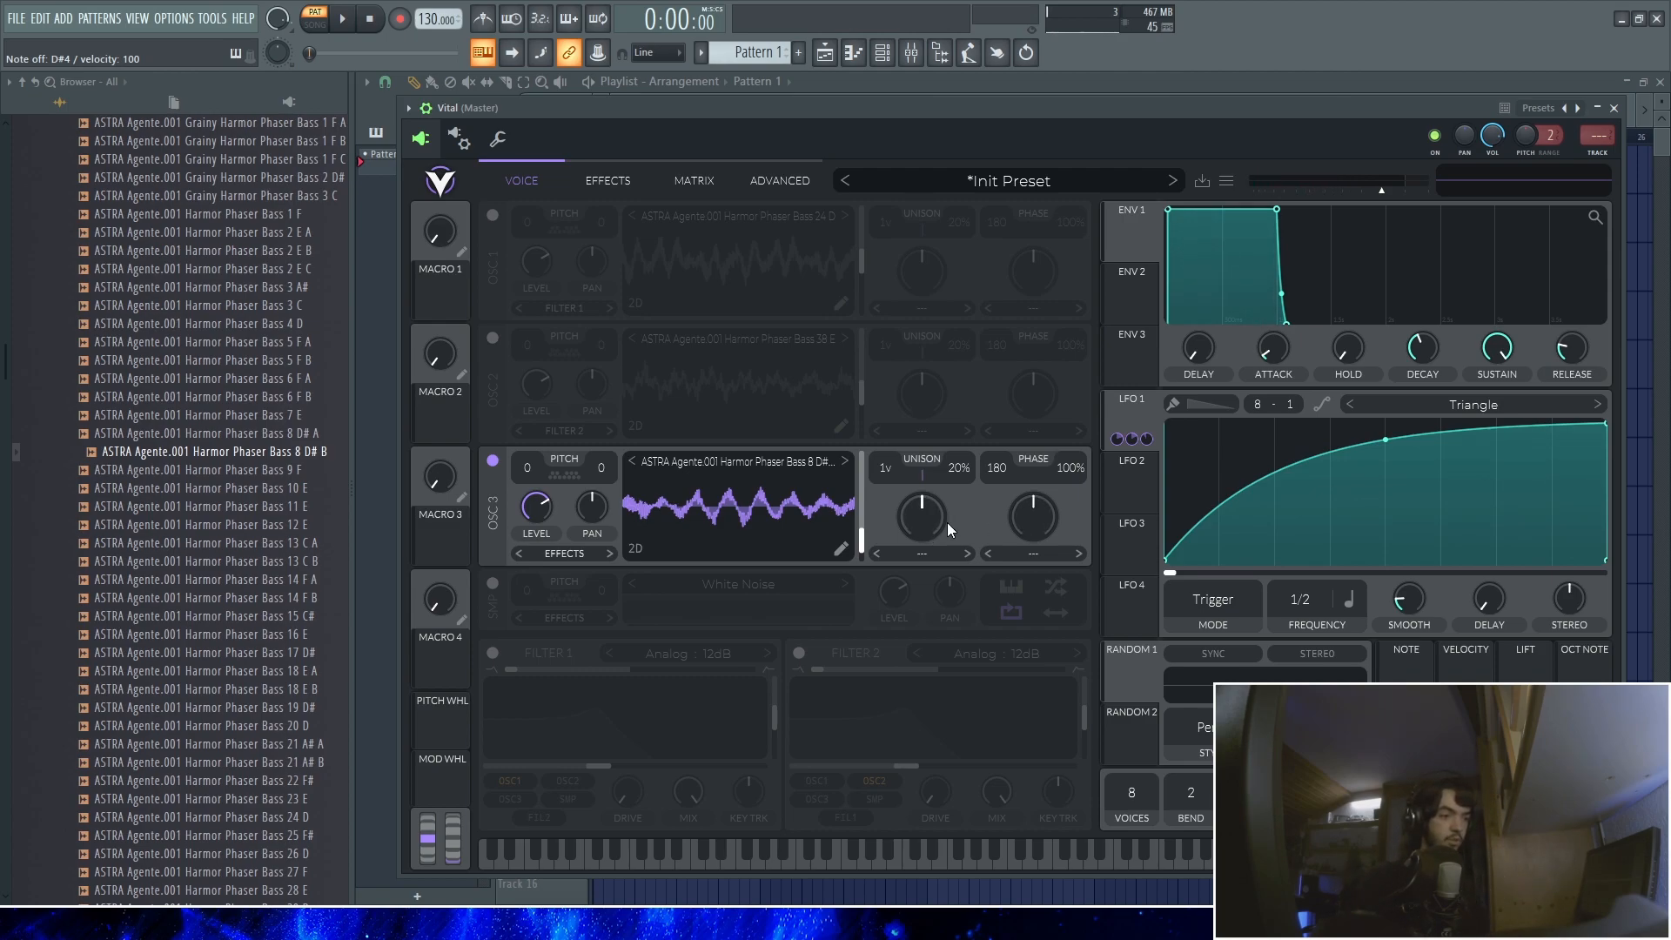
Apply Bend distortion to oscillator 3 with an amount of about 29.5%
click(922, 555)
click(1052, 555)
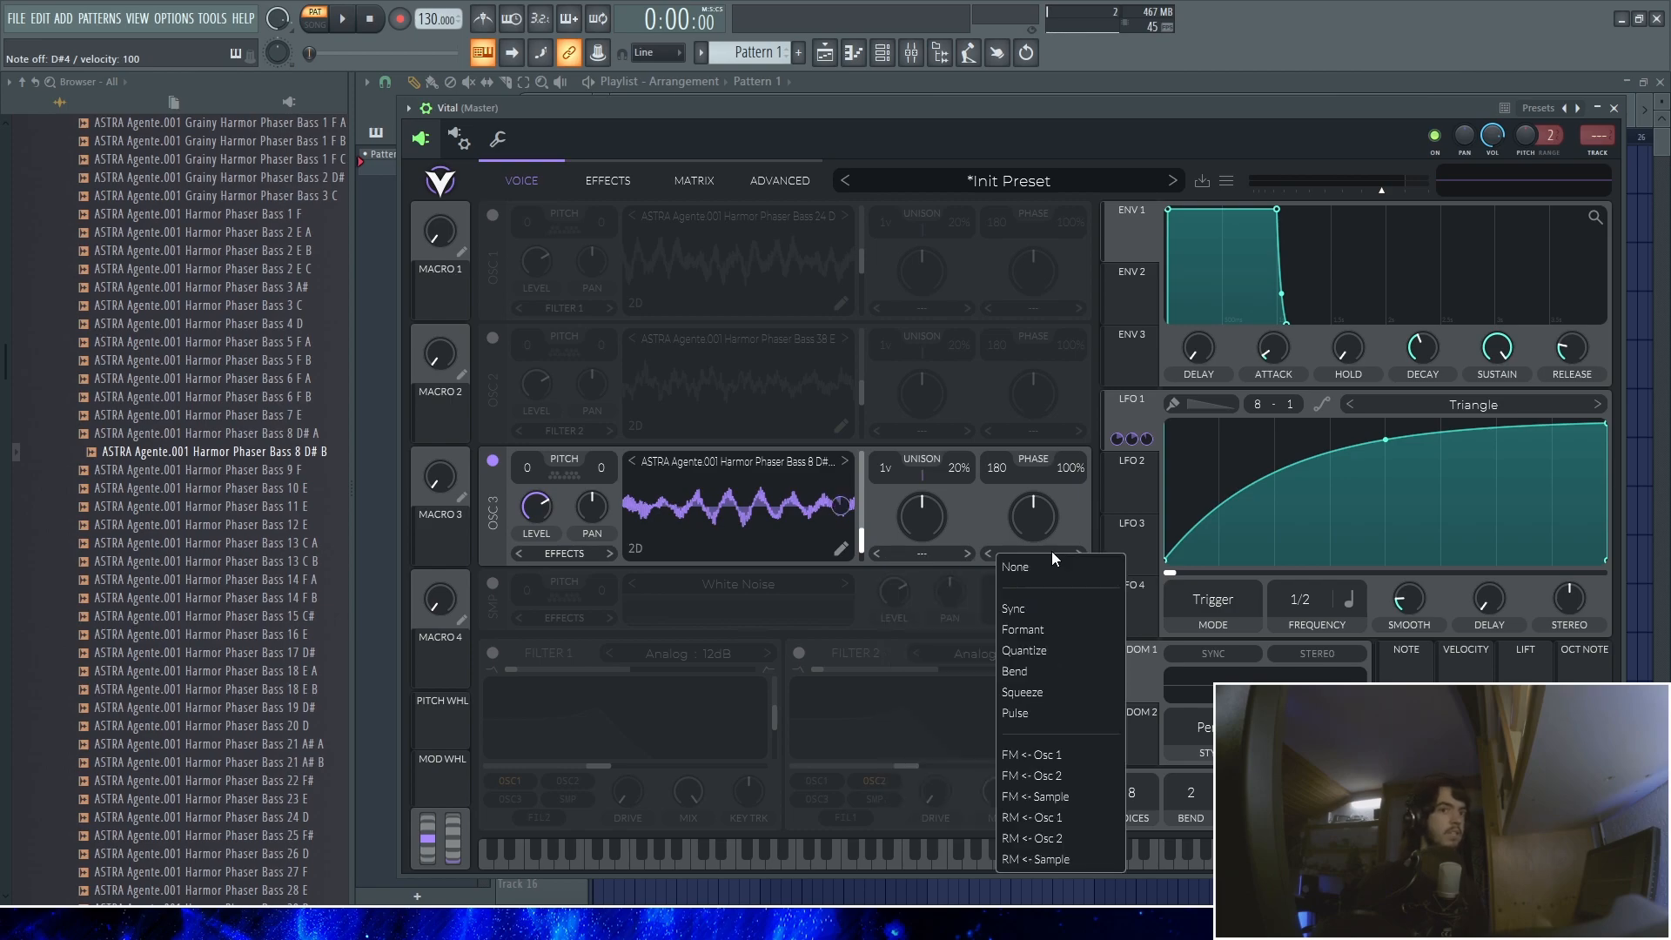
click(1018, 672)
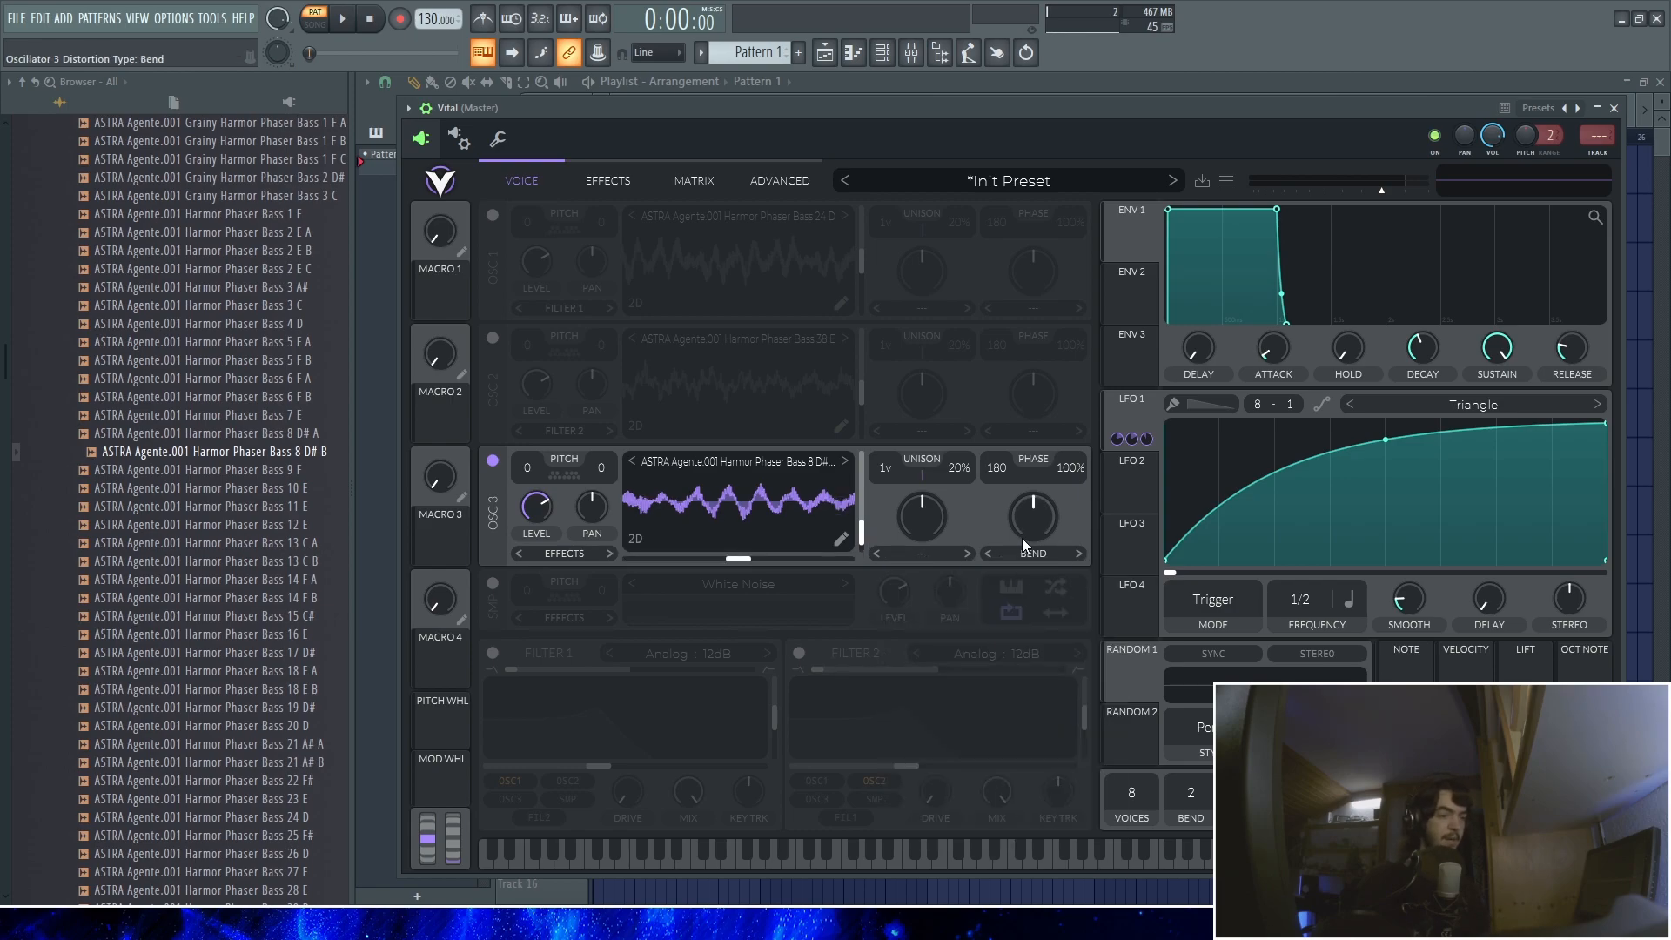
drag(1038, 509, 1026, 535)
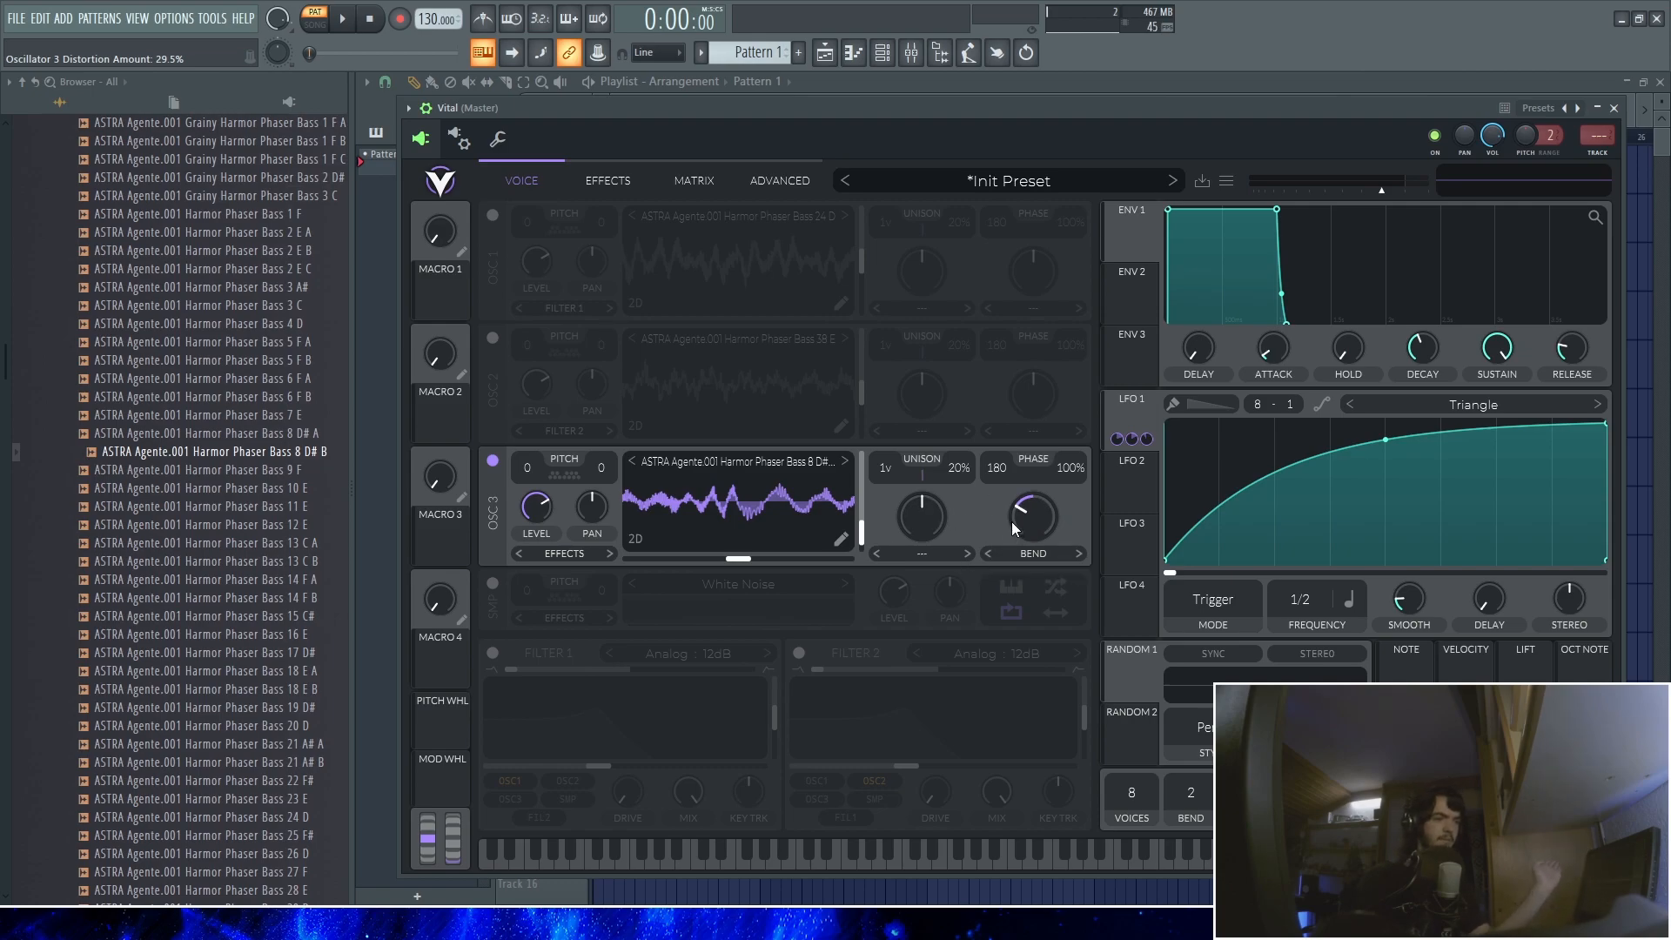
Audition oscillator 3 while setting its Bend amount to about 38%, and move its wavetable frame higher
key(d)
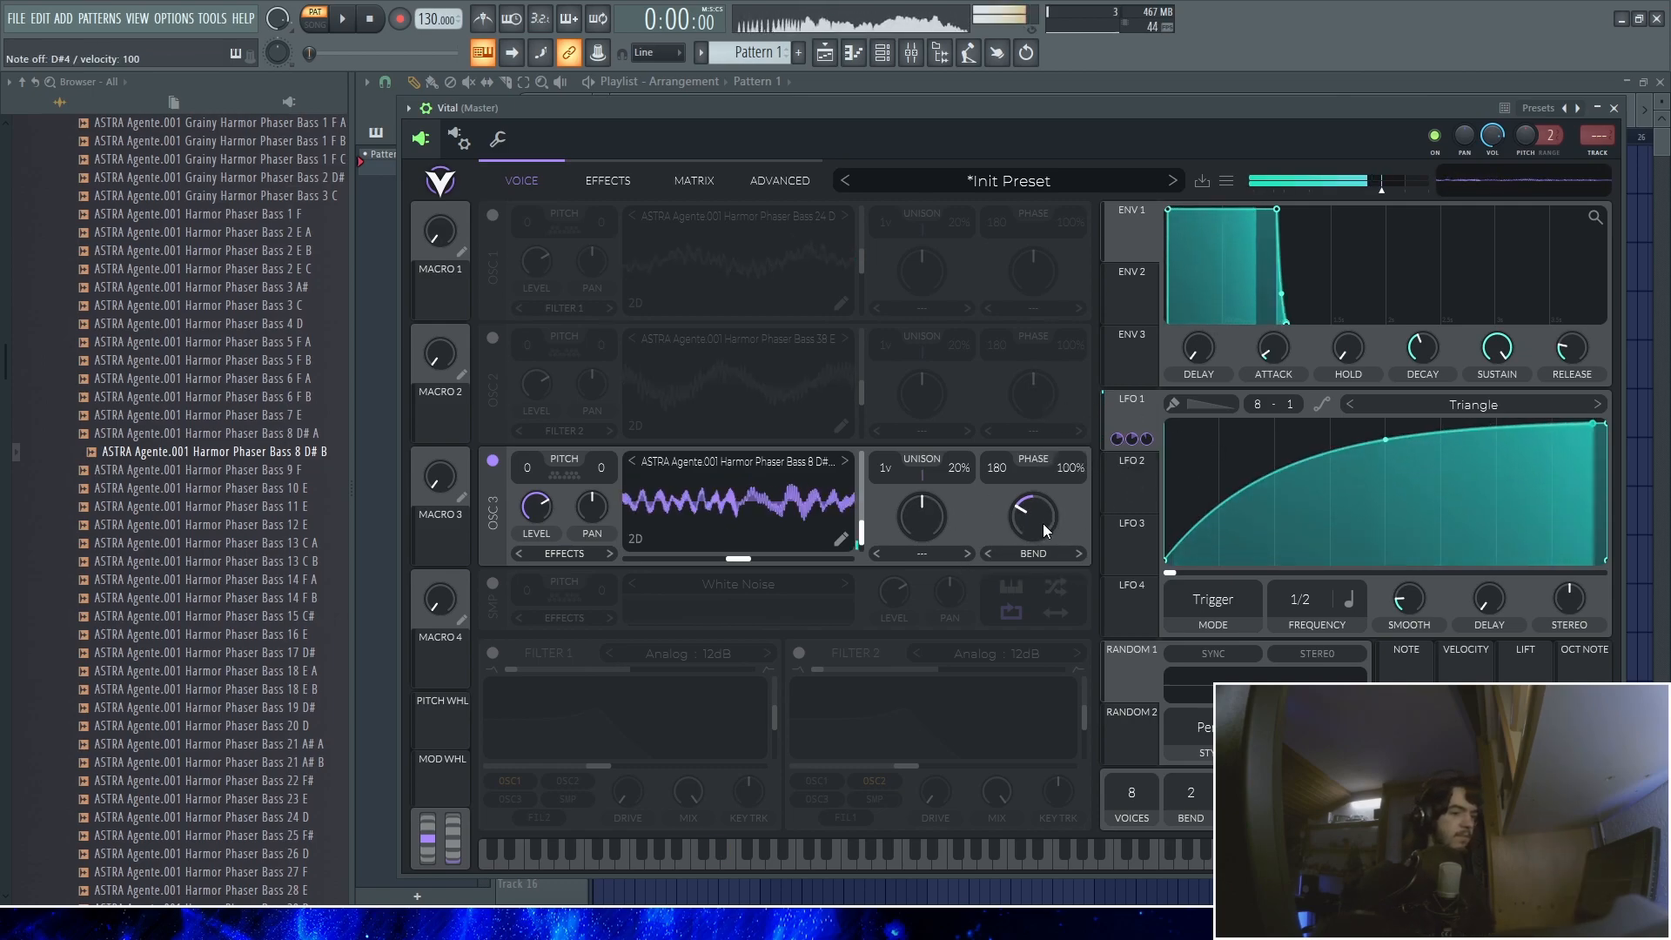
key(d)
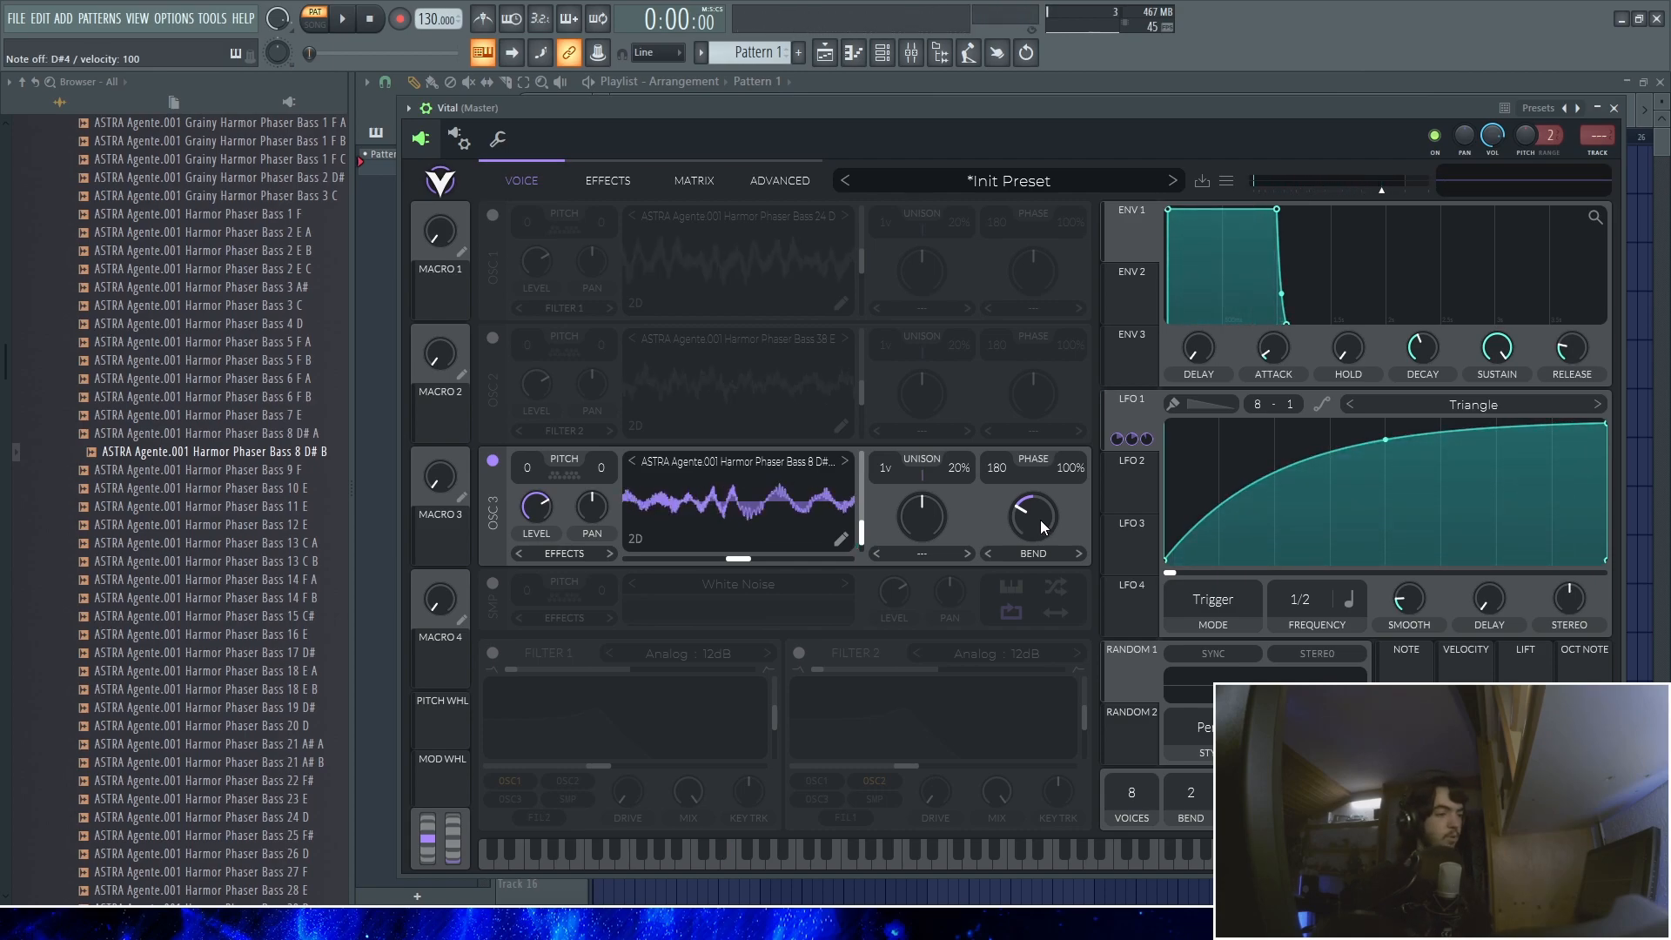
drag(1043, 525, 1048, 511)
key(d)
drag(1041, 520, 1032, 526)
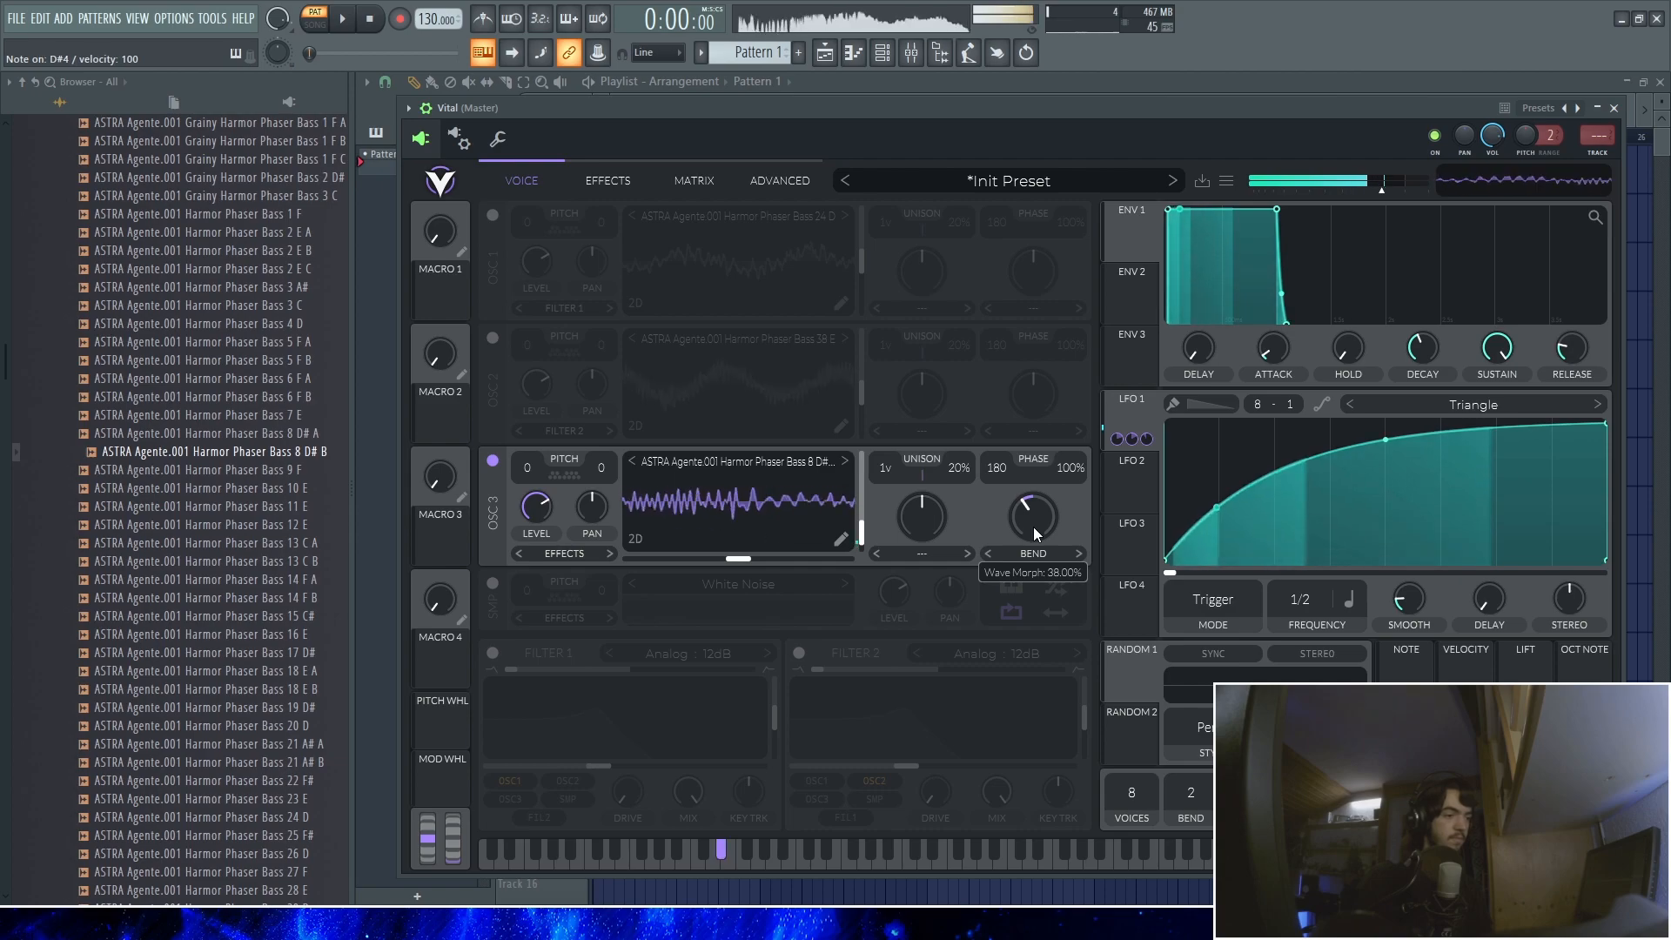
drag(861, 533, 864, 470)
Audition nearby Harmor Phaser Bass samples and load Harmor Phaser Bass 7 E into oscillator 3
scroll(181, 522, up, 4)
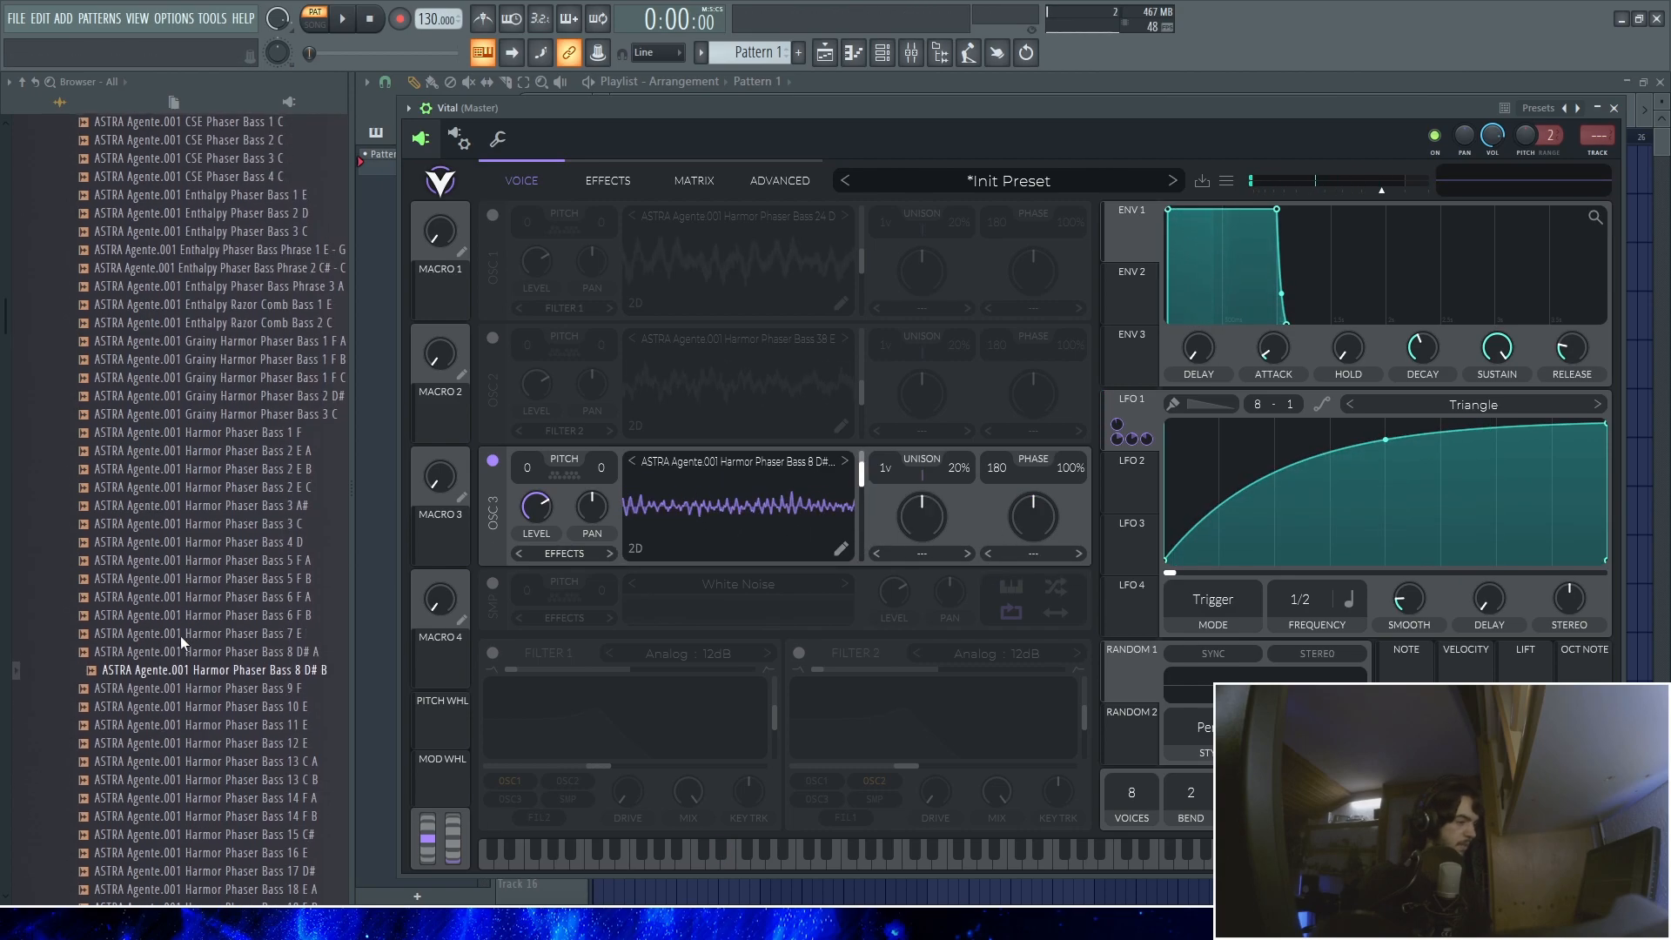
click(183, 634)
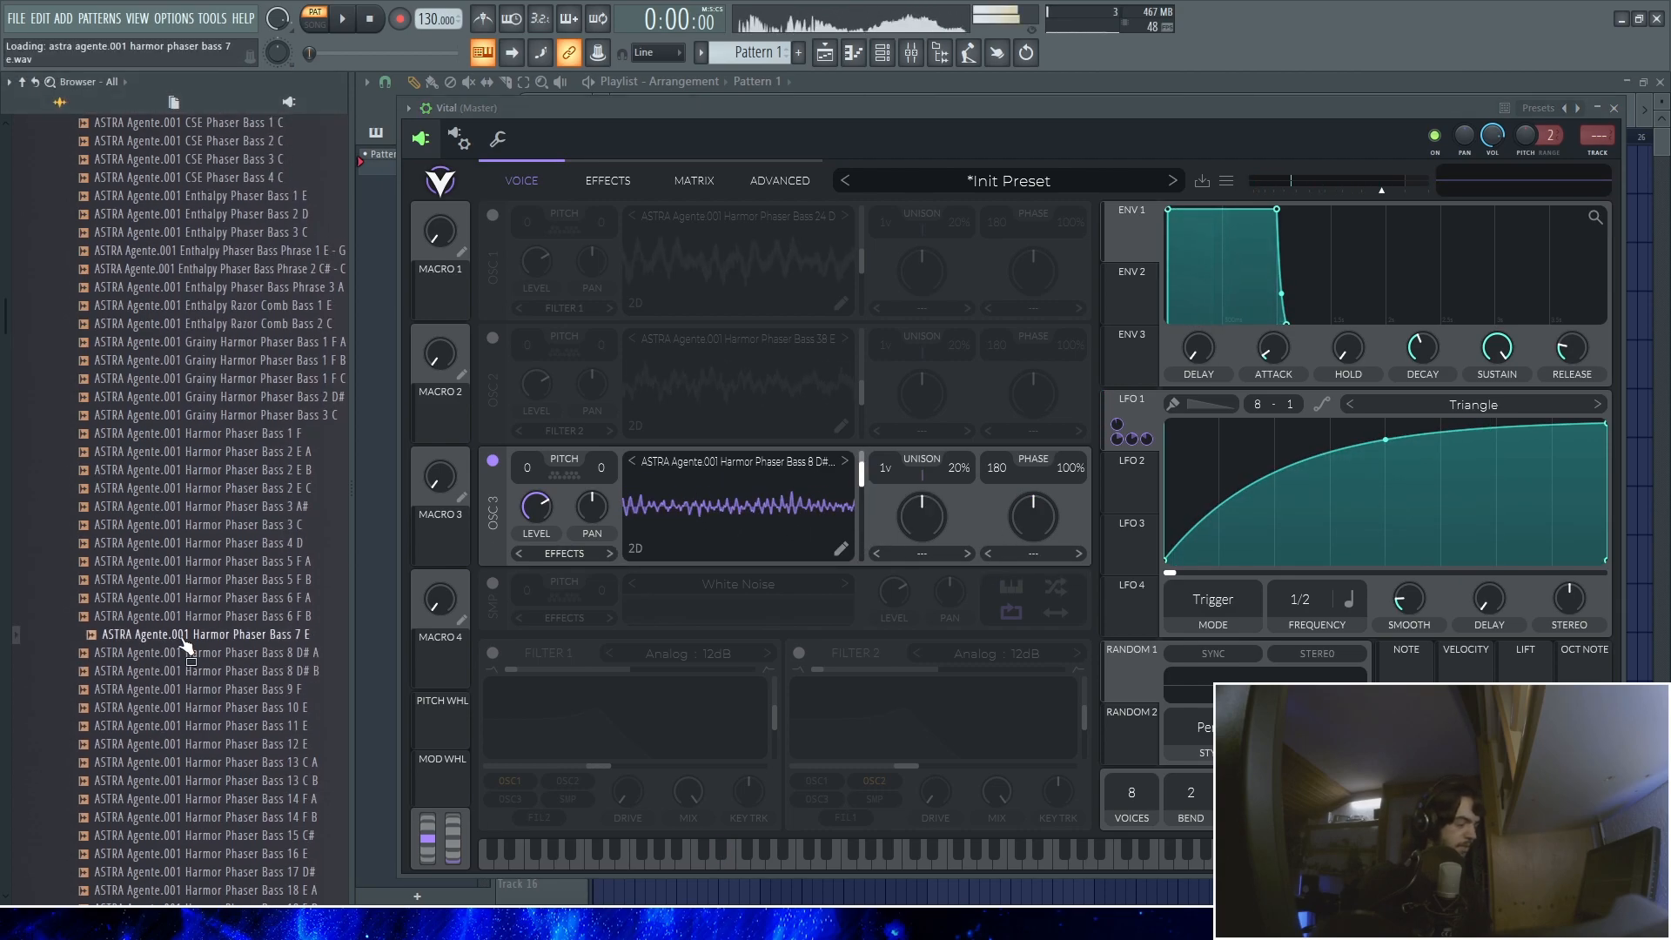
click(202, 599)
click(207, 564)
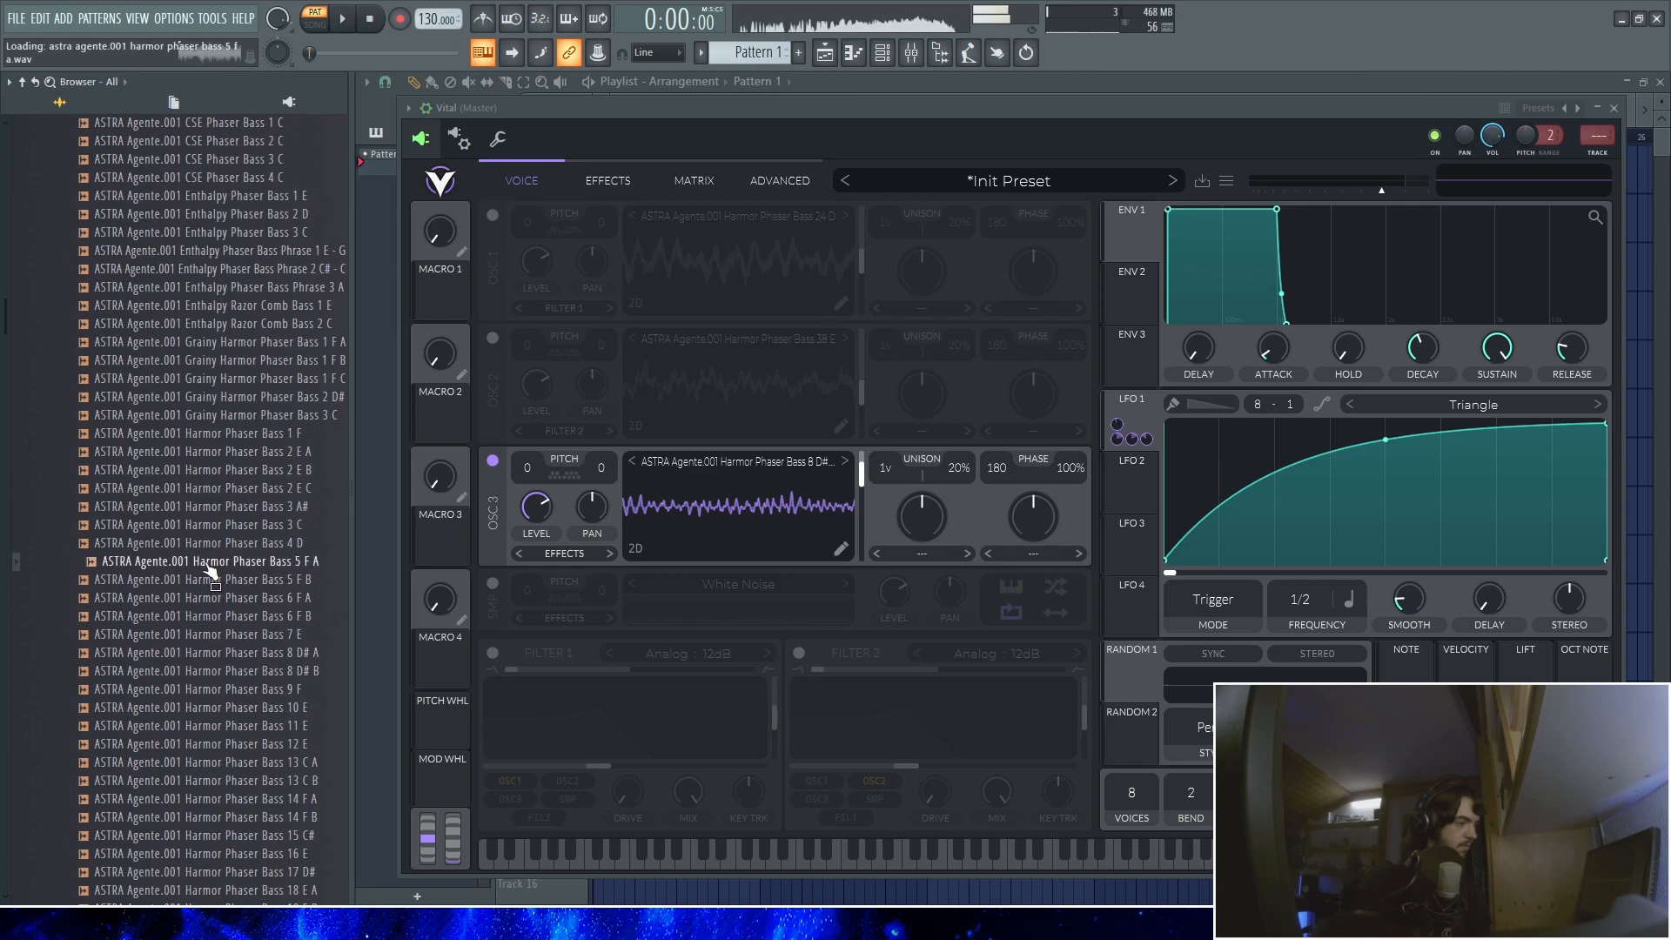
drag(213, 638, 349, 625)
drag(755, 551, 753, 543)
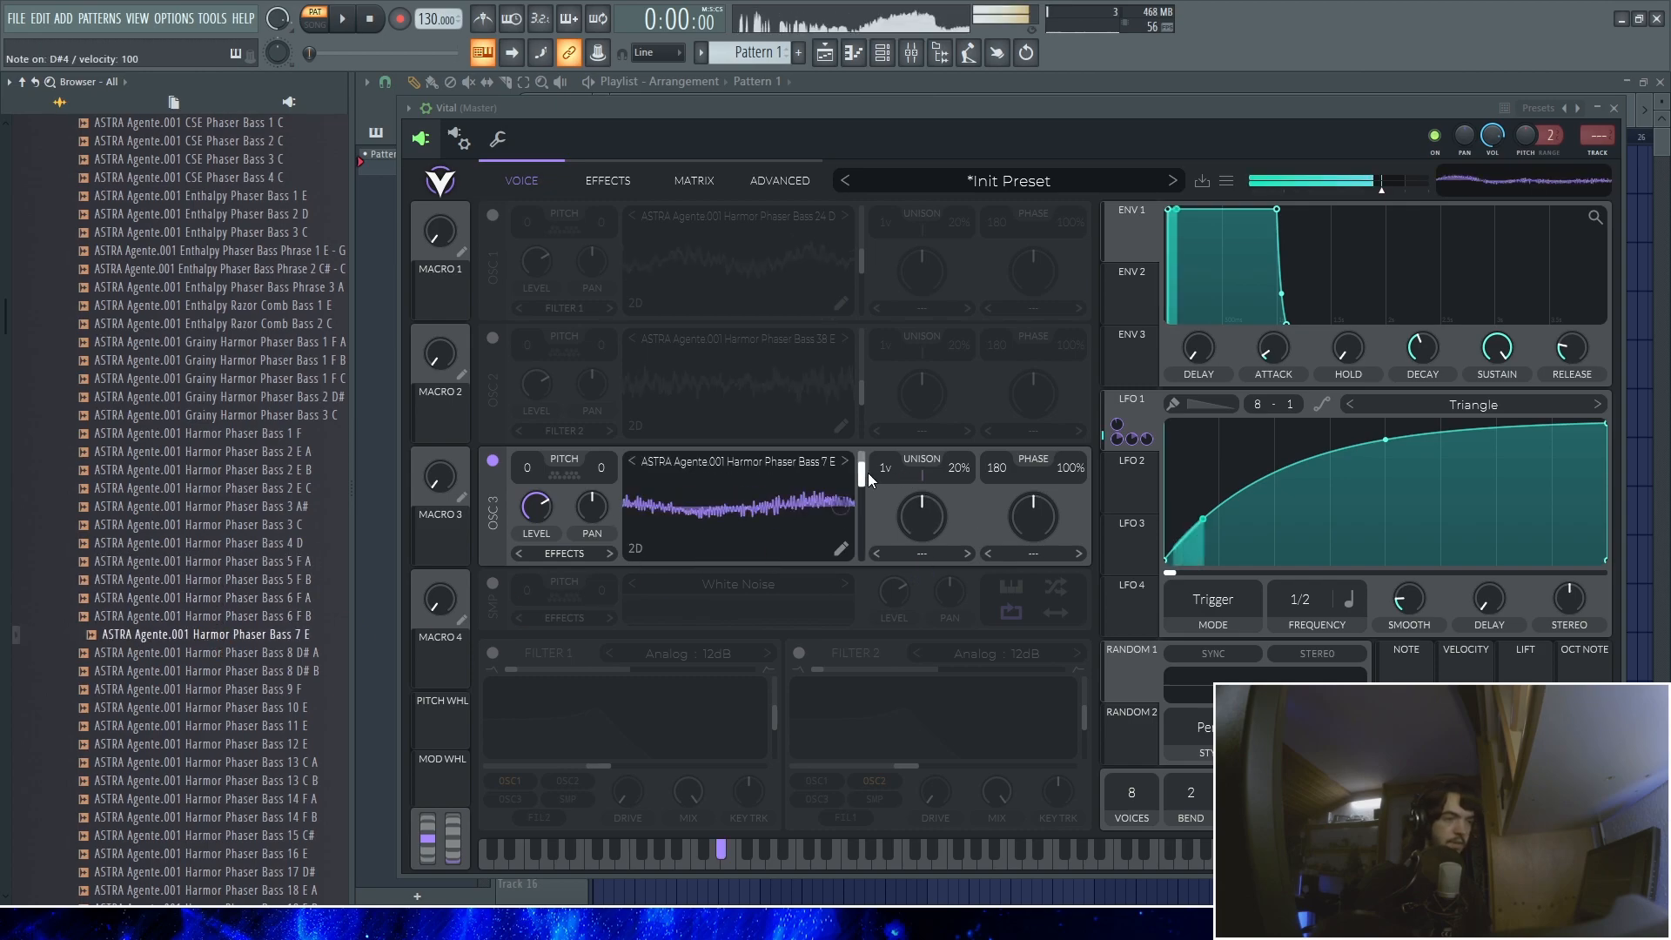
Lower oscillator 3's wavetable frame to about 101 with Bend distortion enabled
drag(866, 473, 848, 509)
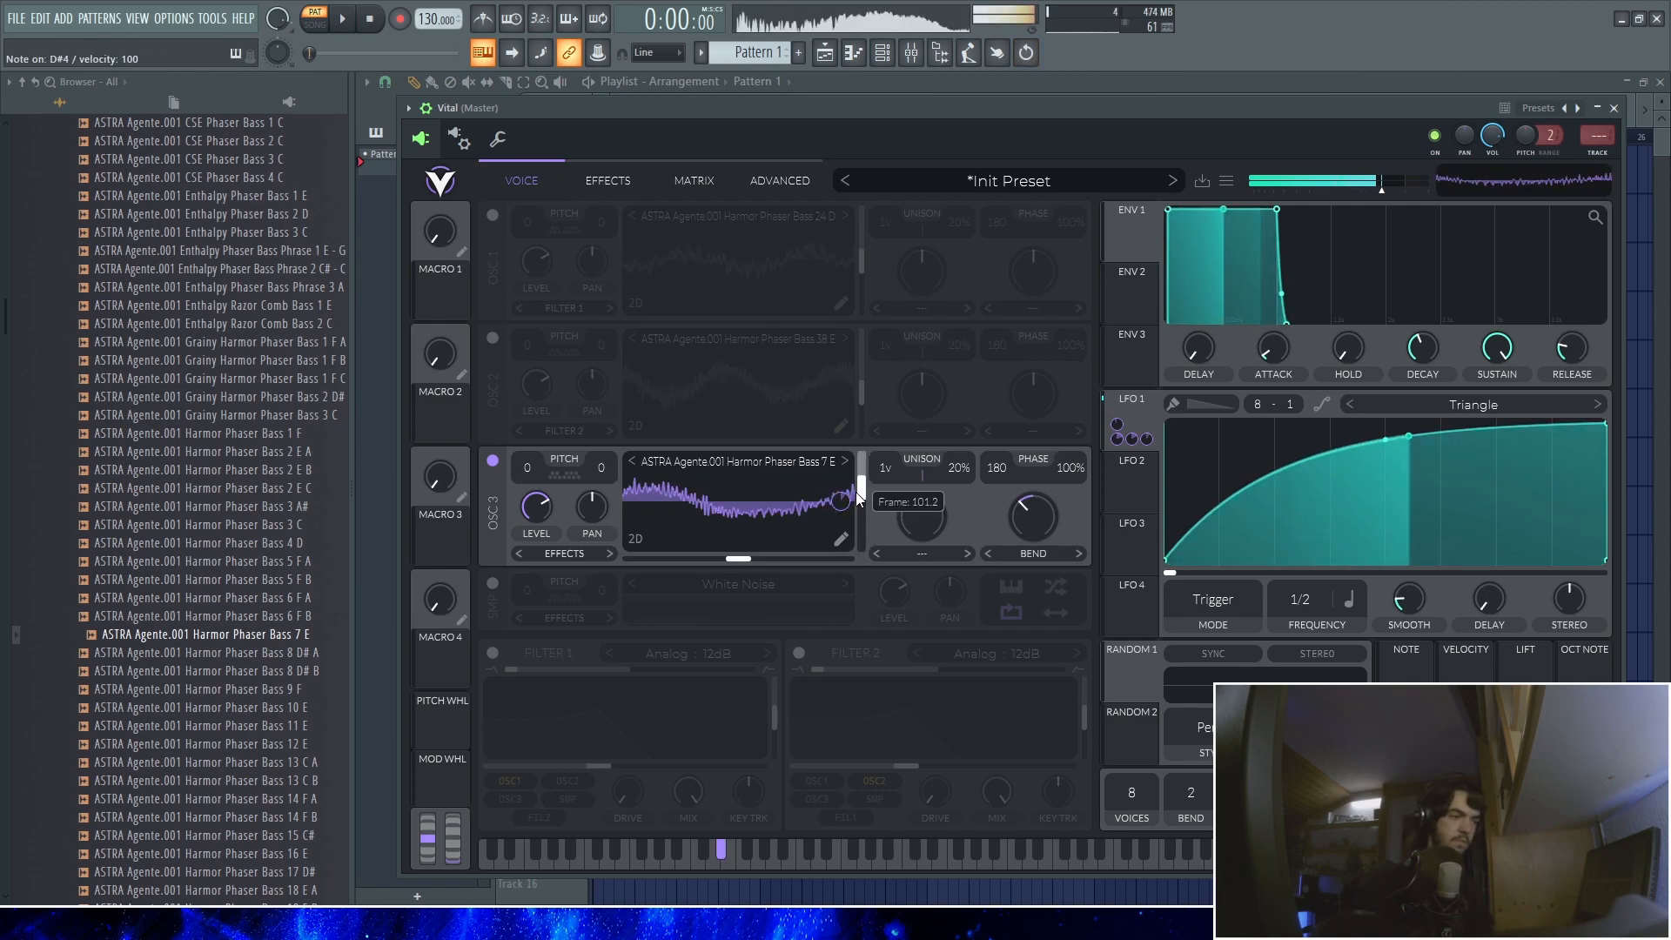
drag(847, 499, 850, 509)
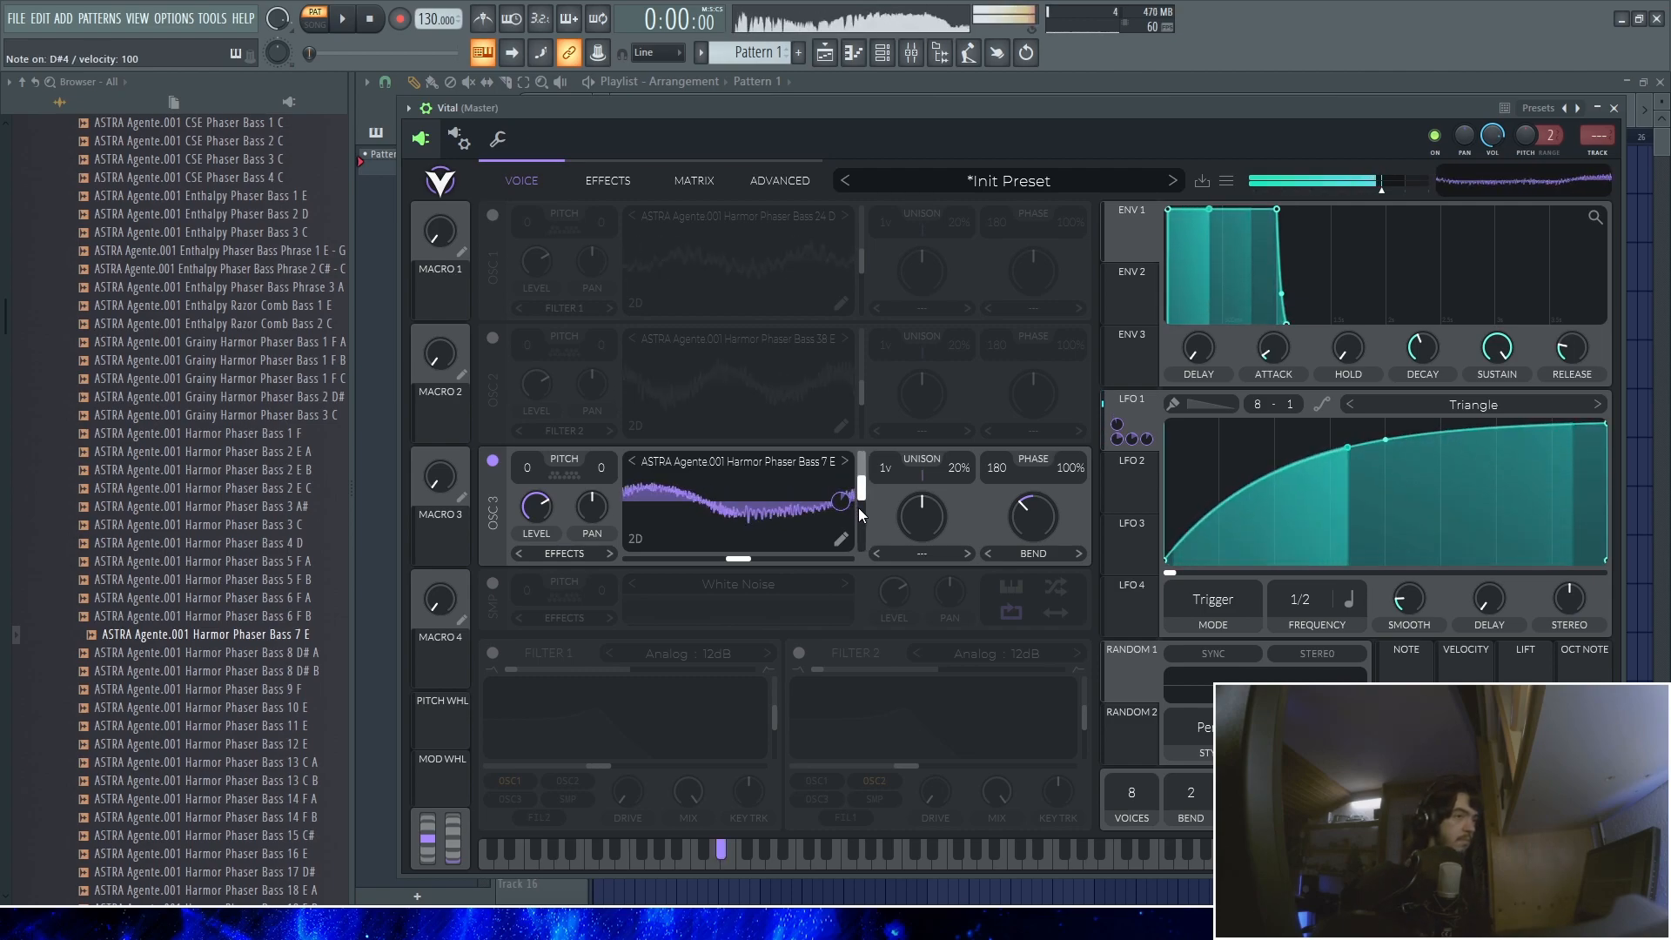
Set oscillator 3's Harmor Phaser Bass 7 E wavetable to the Spectral blend style and the Clear phase style
click(841, 538)
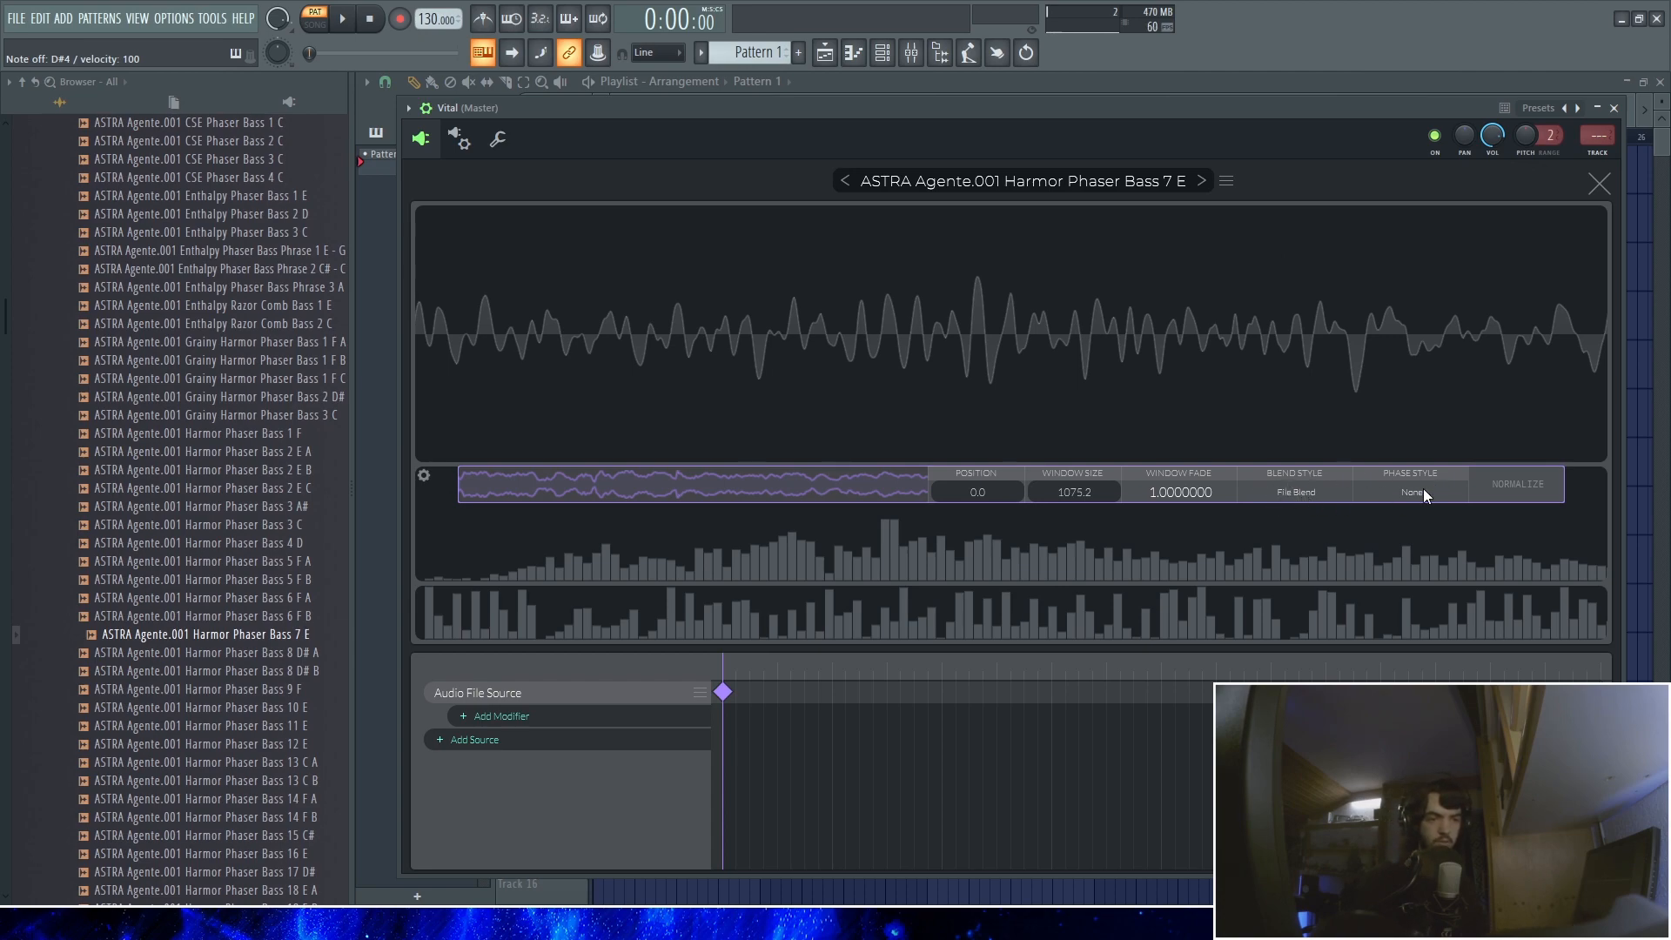
click(1281, 571)
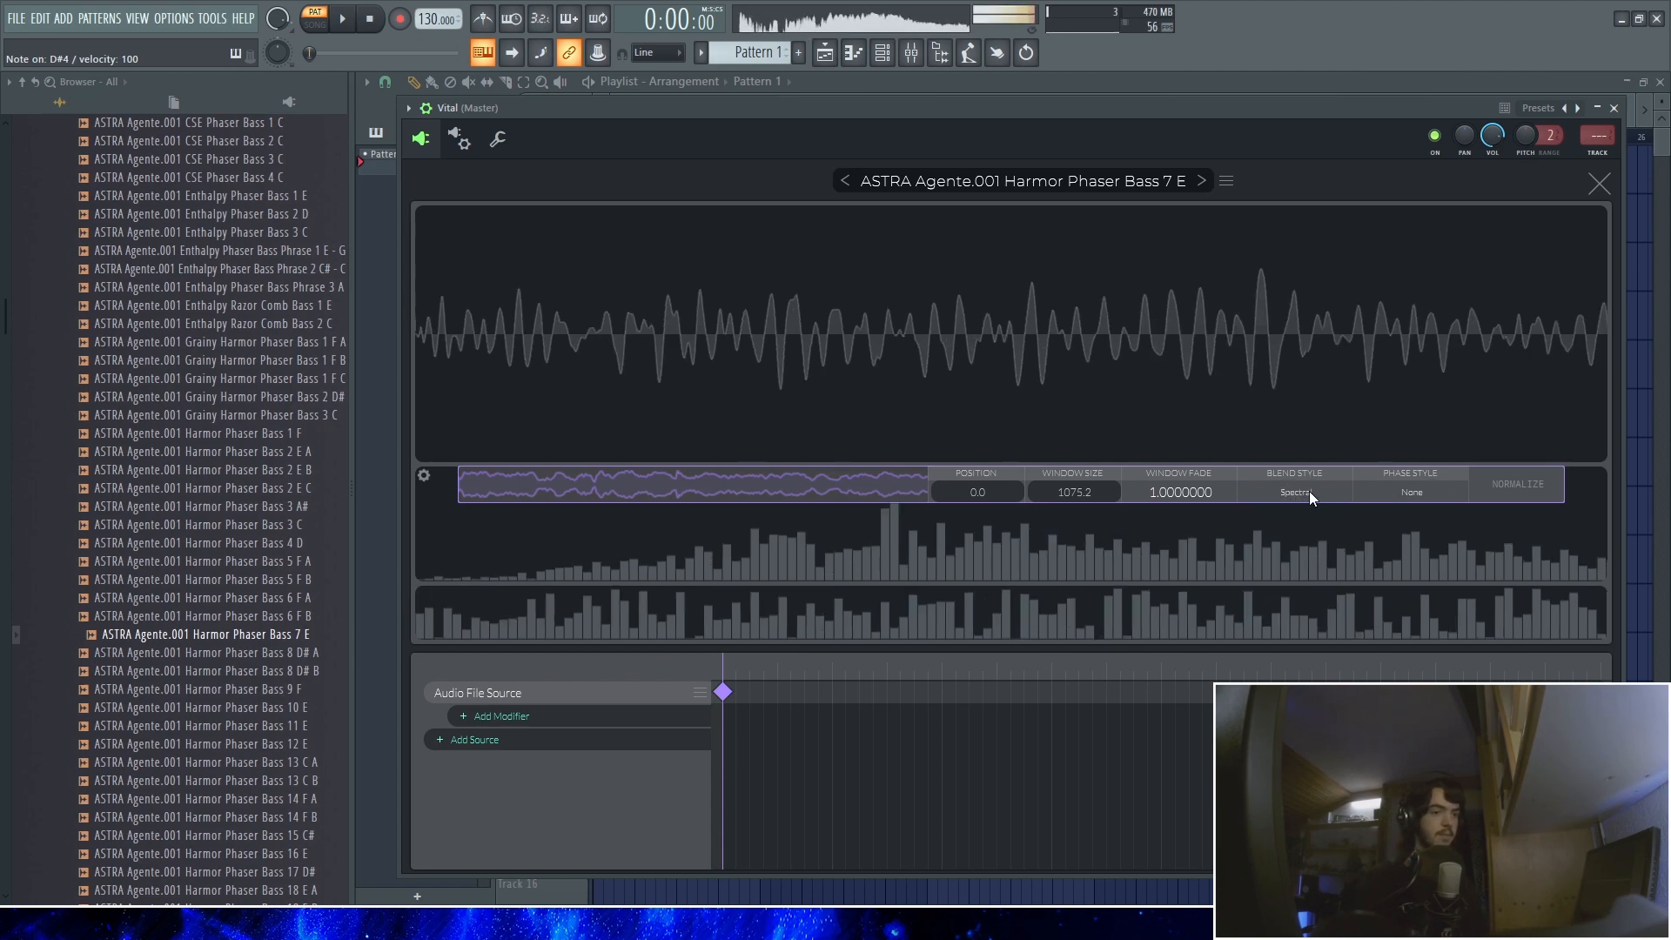
click(1375, 493)
click(1377, 531)
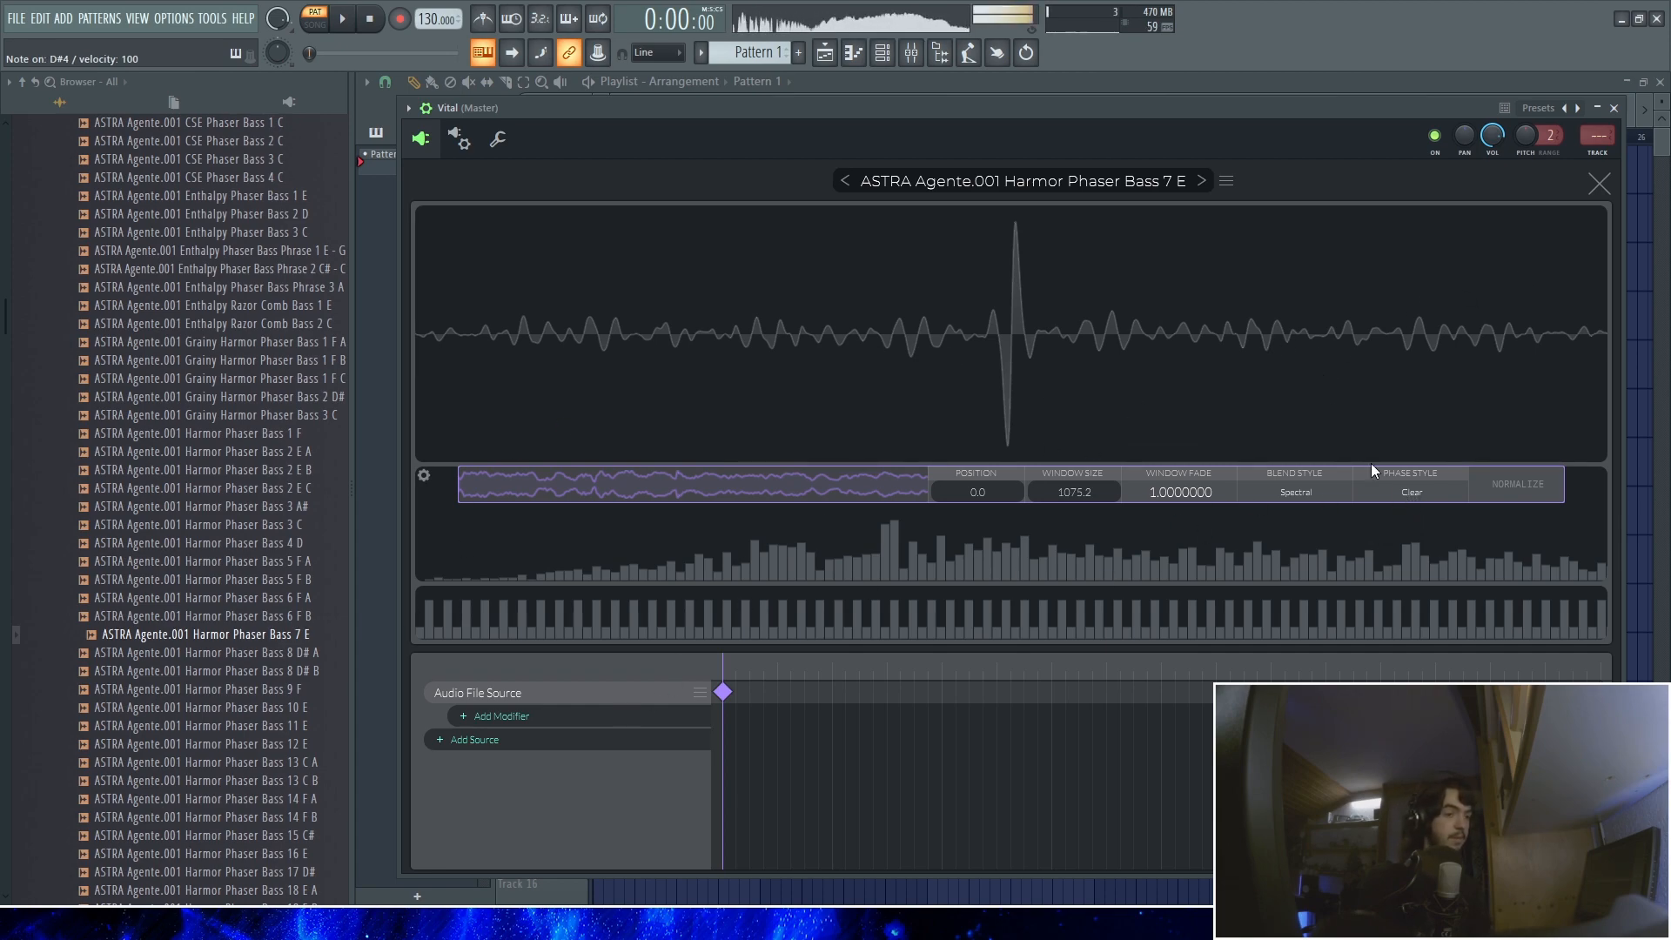
Compare the Vocode phase style and the File Blend style on oscillator 3's wavetable
click(1402, 558)
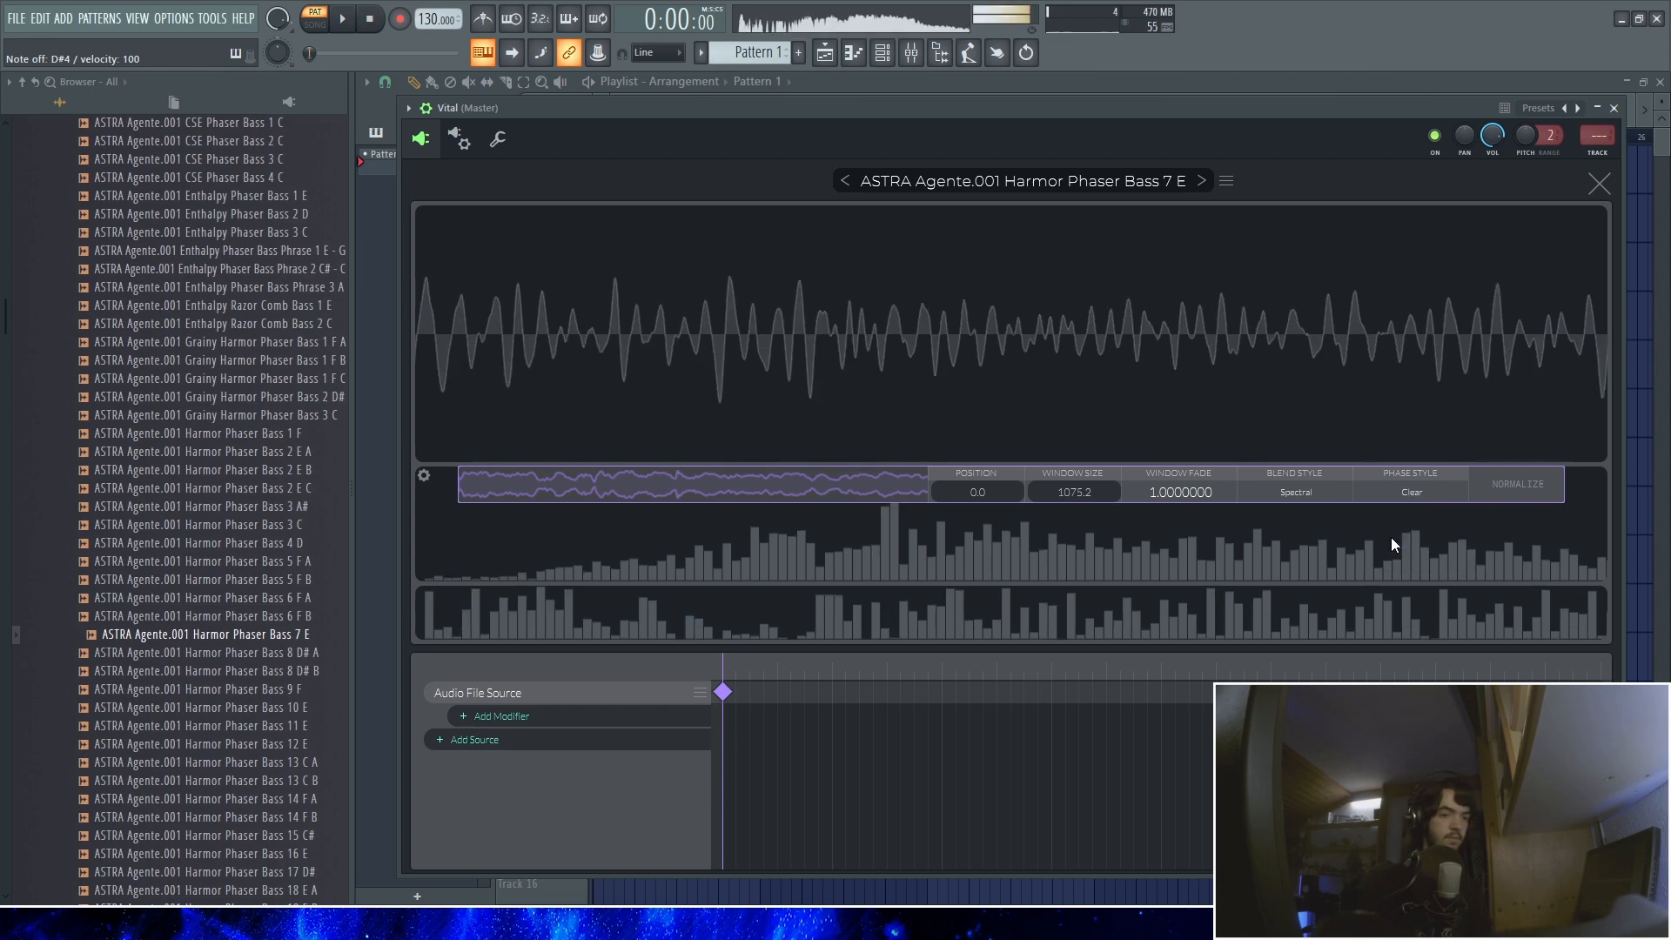
click(1296, 517)
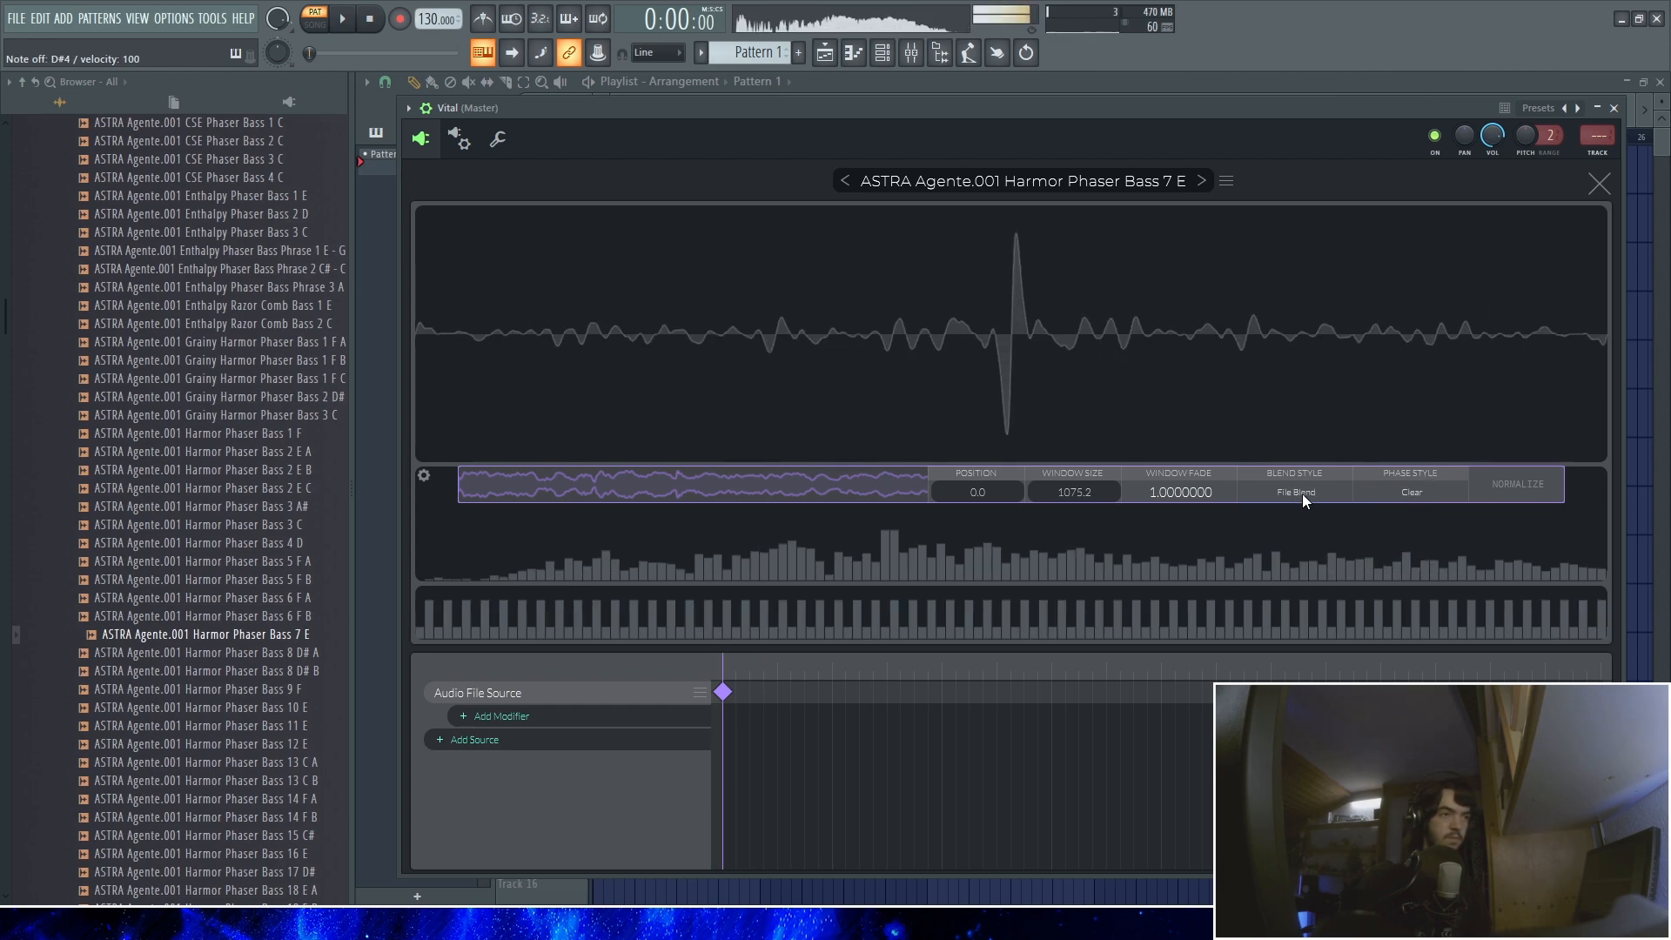
click(1392, 494)
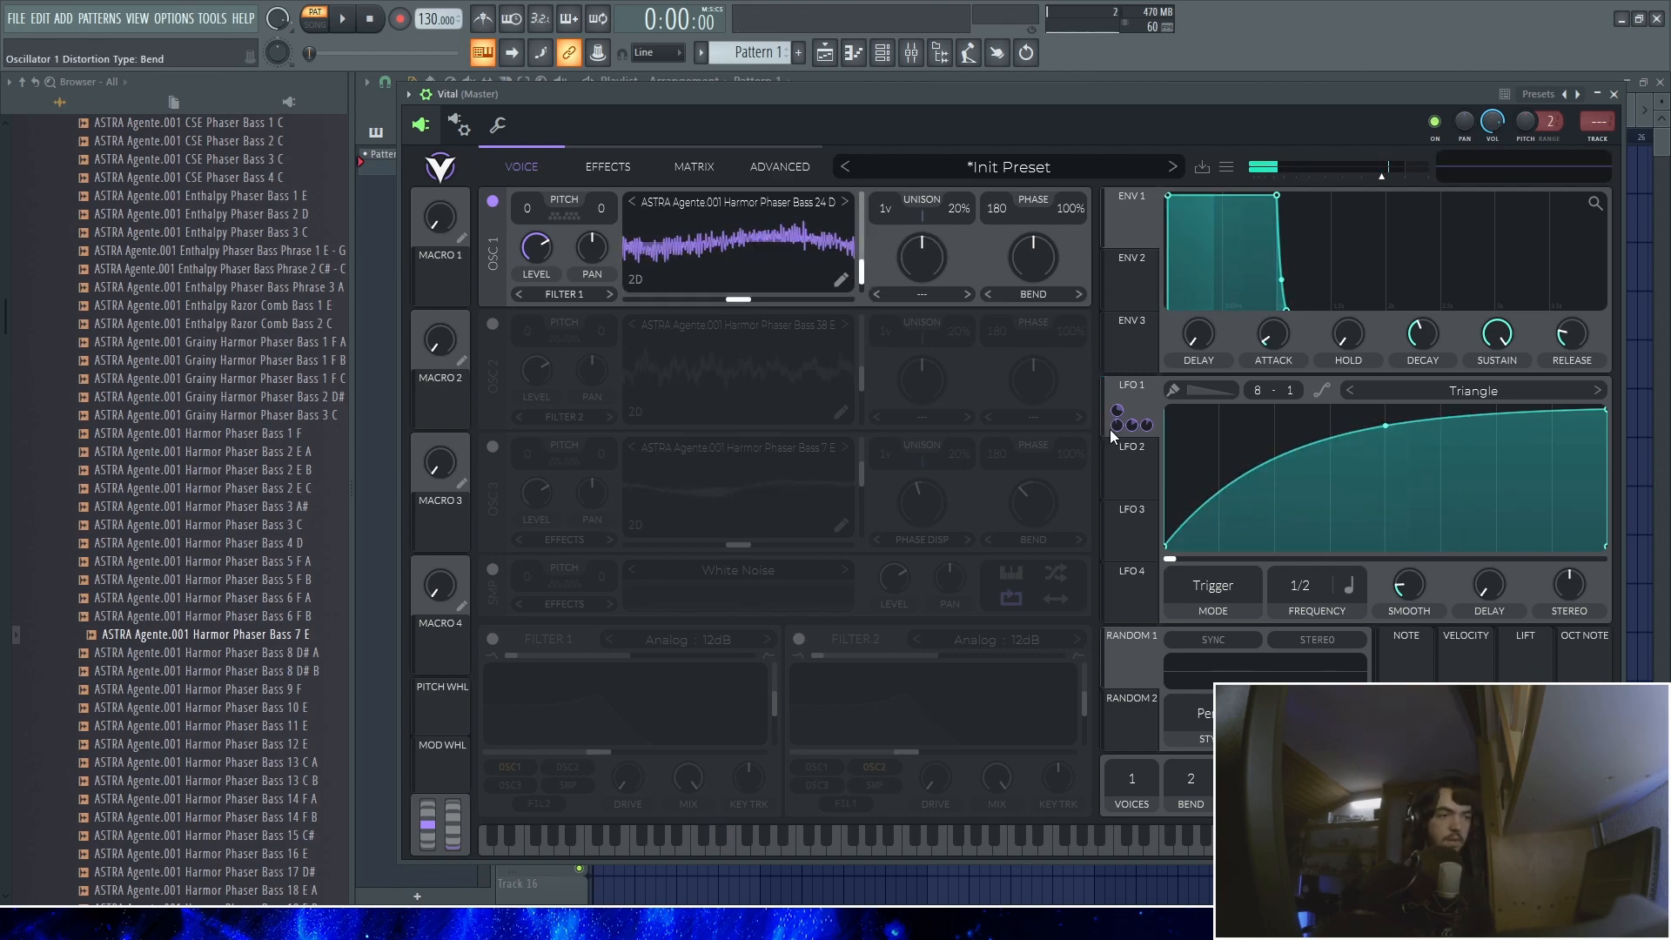
Modulate oscillator 1's Bend amount with LFO 1 and adjust the modulation depth
drag(1110, 430, 1033, 259)
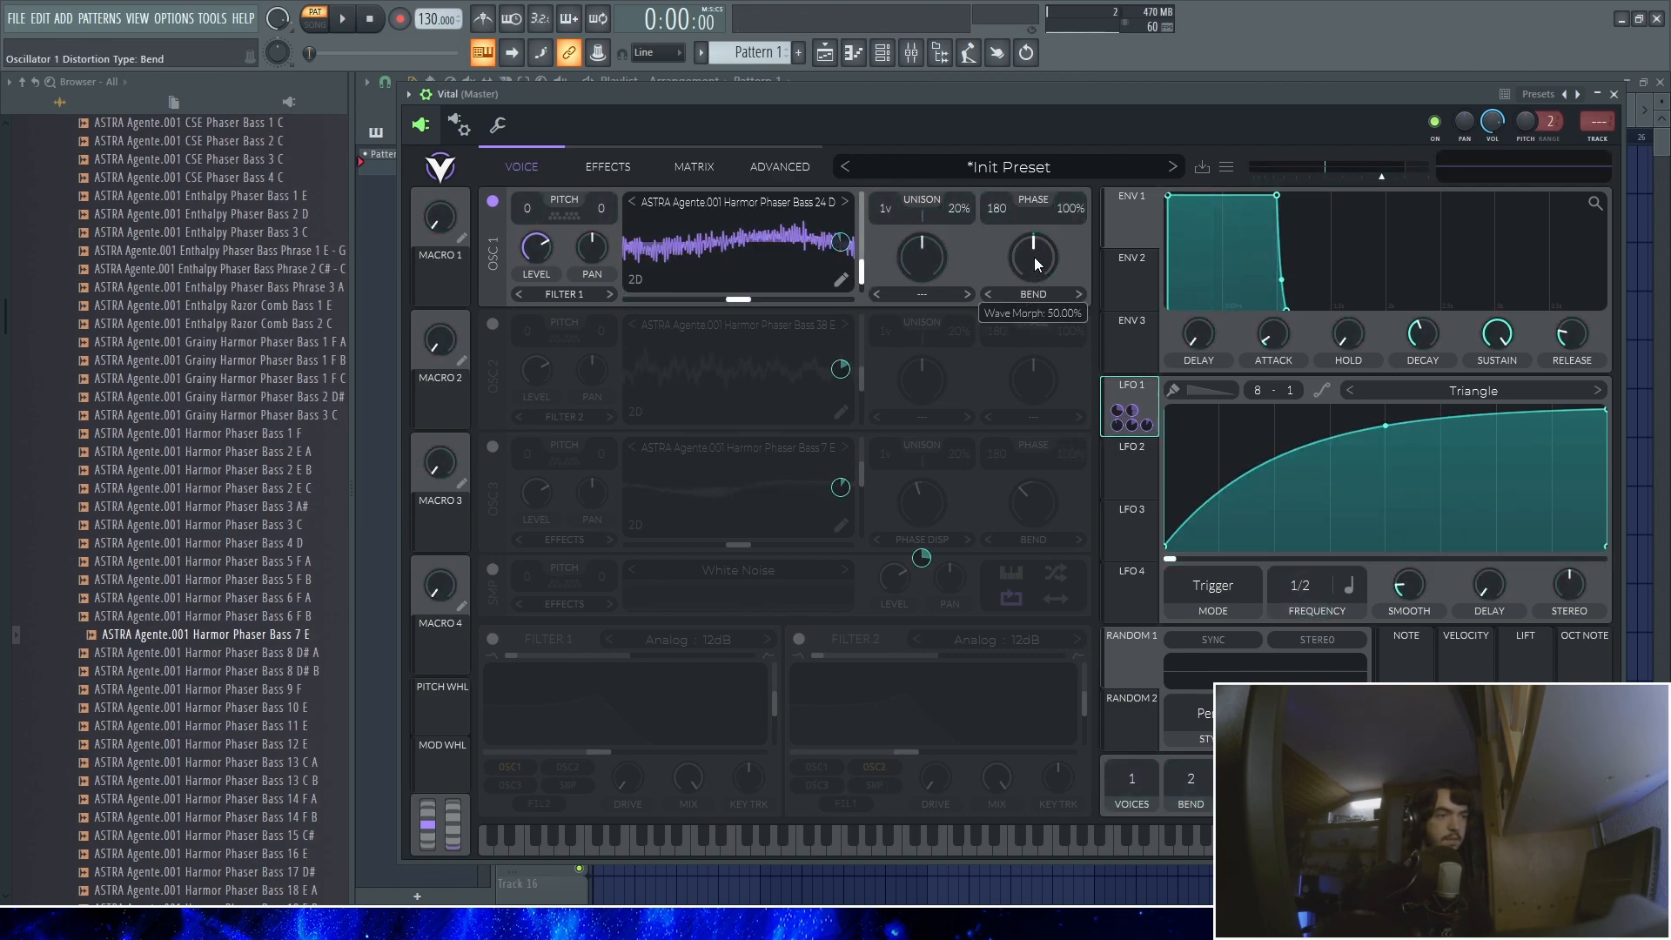
drag(1035, 317, 1036, 344)
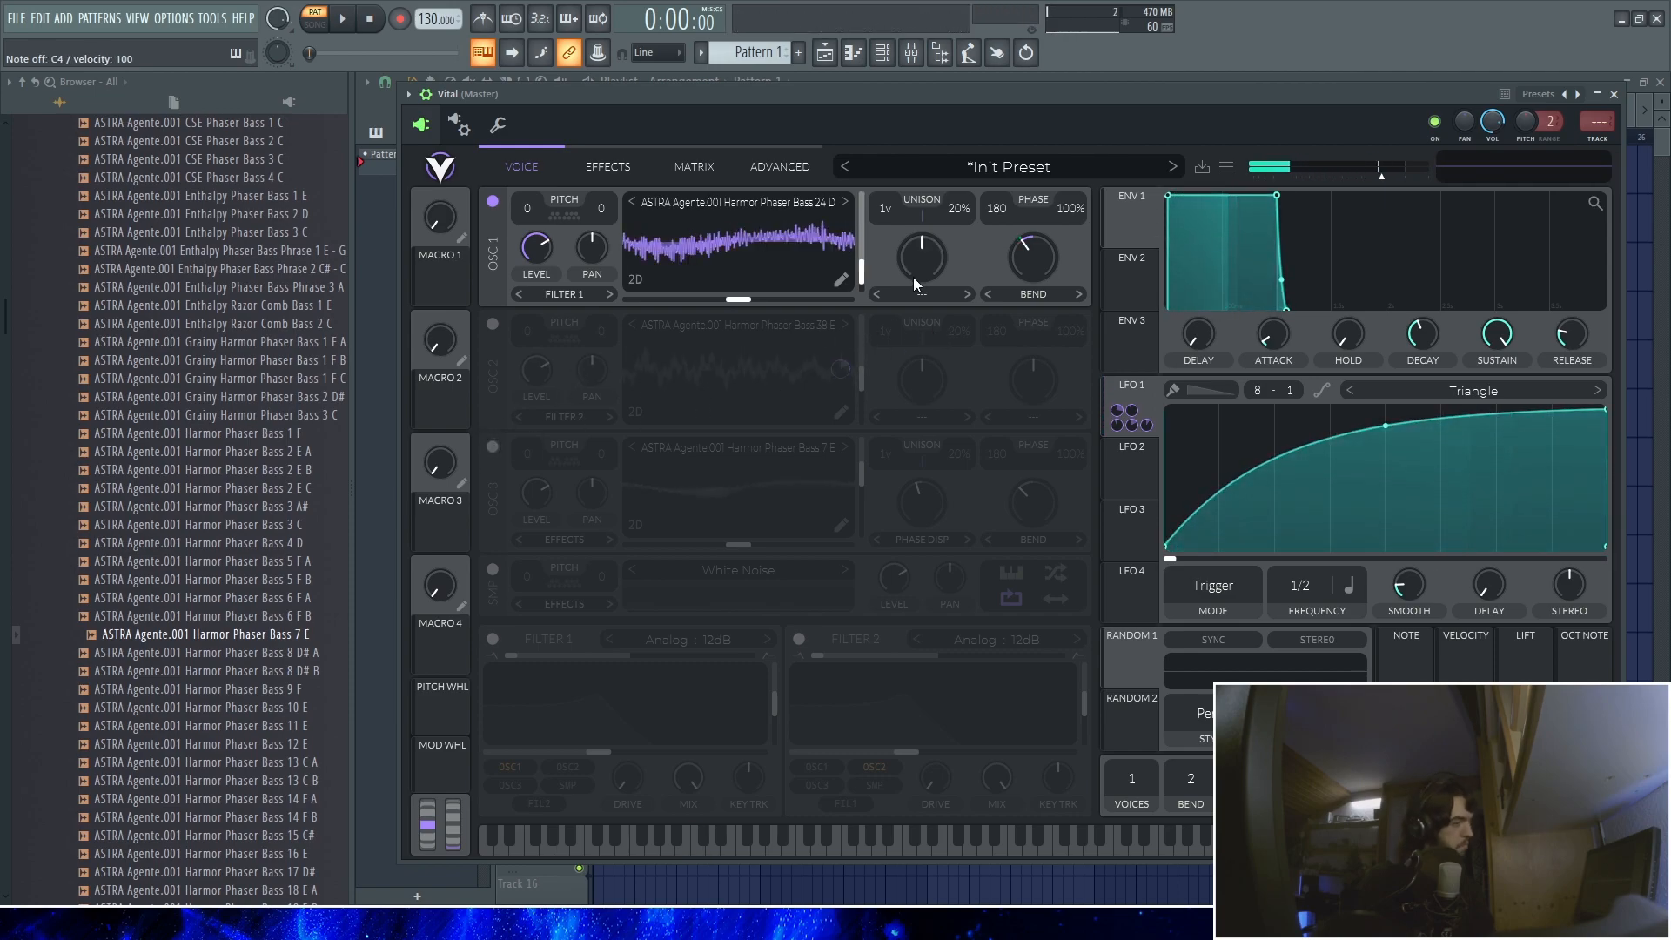
Audition oscillators 1 and 3 together, set oscillator 3's level to about 0.5, and turn oscillator 1 off
click(493, 201)
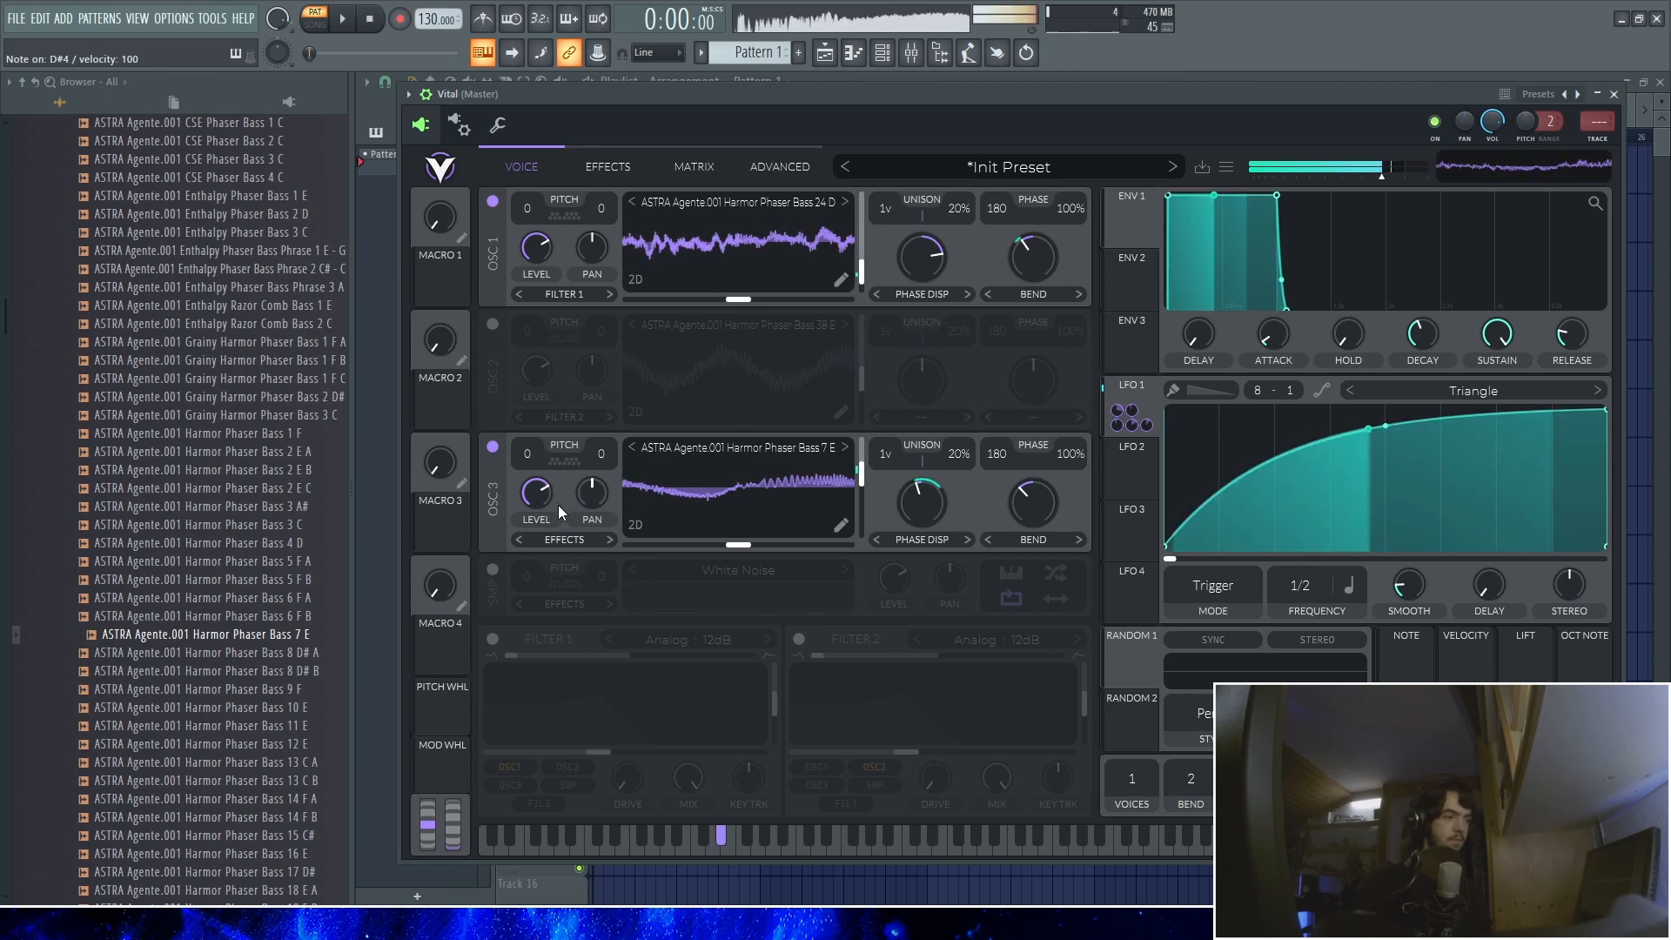
drag(557, 505, 532, 474)
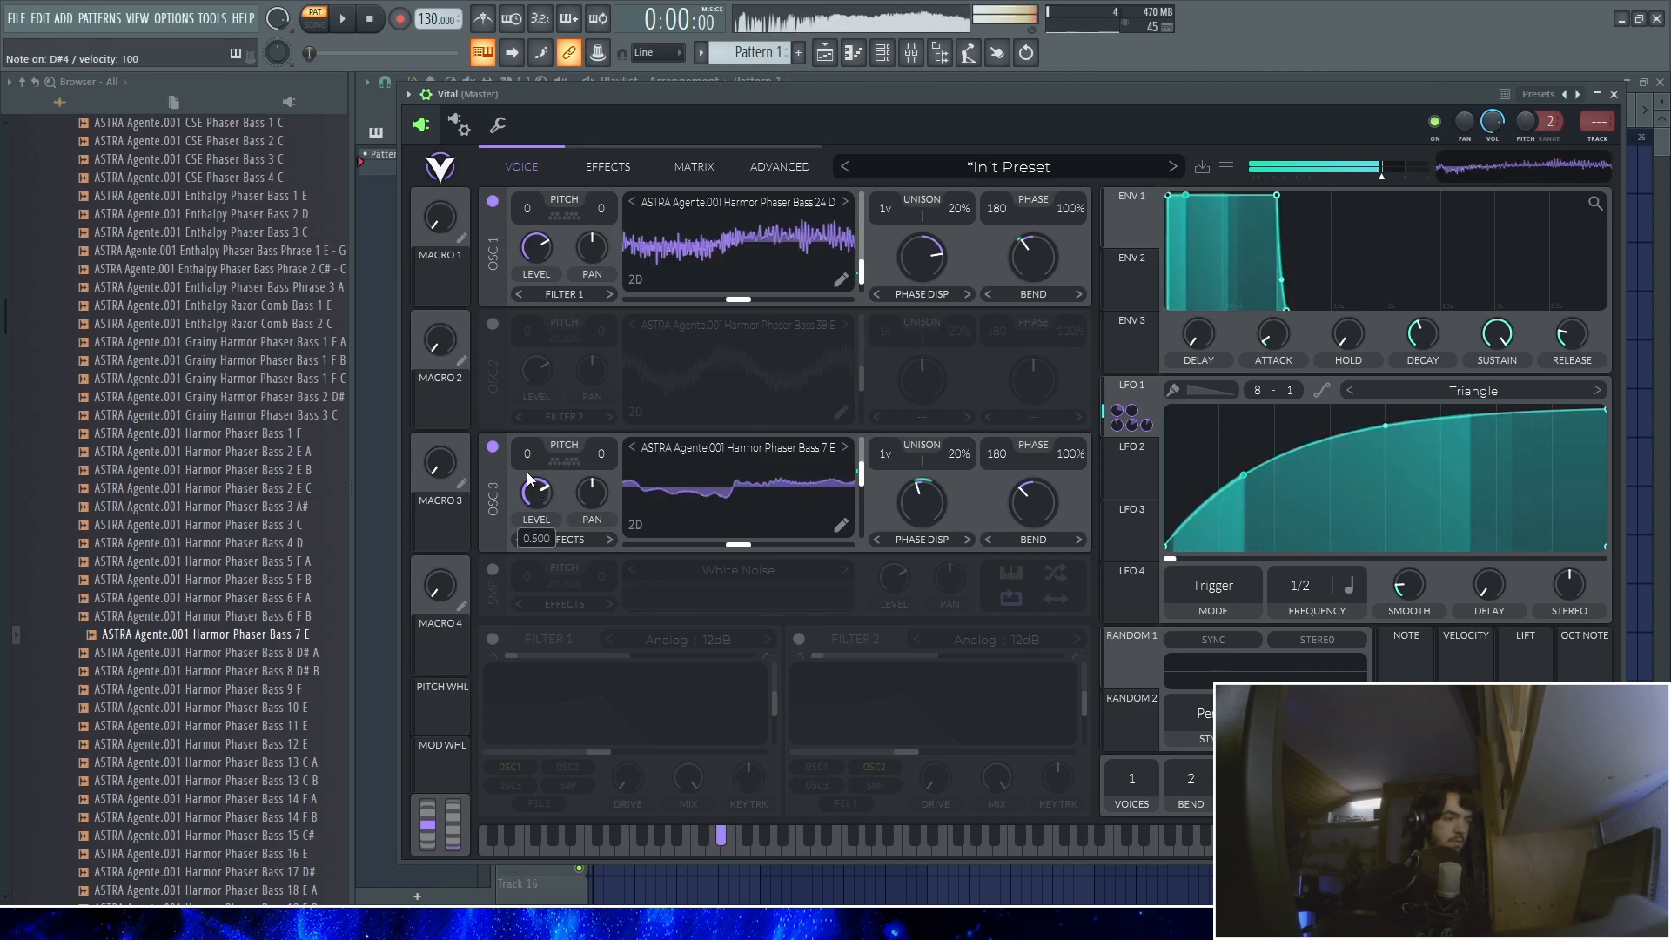
click(492, 202)
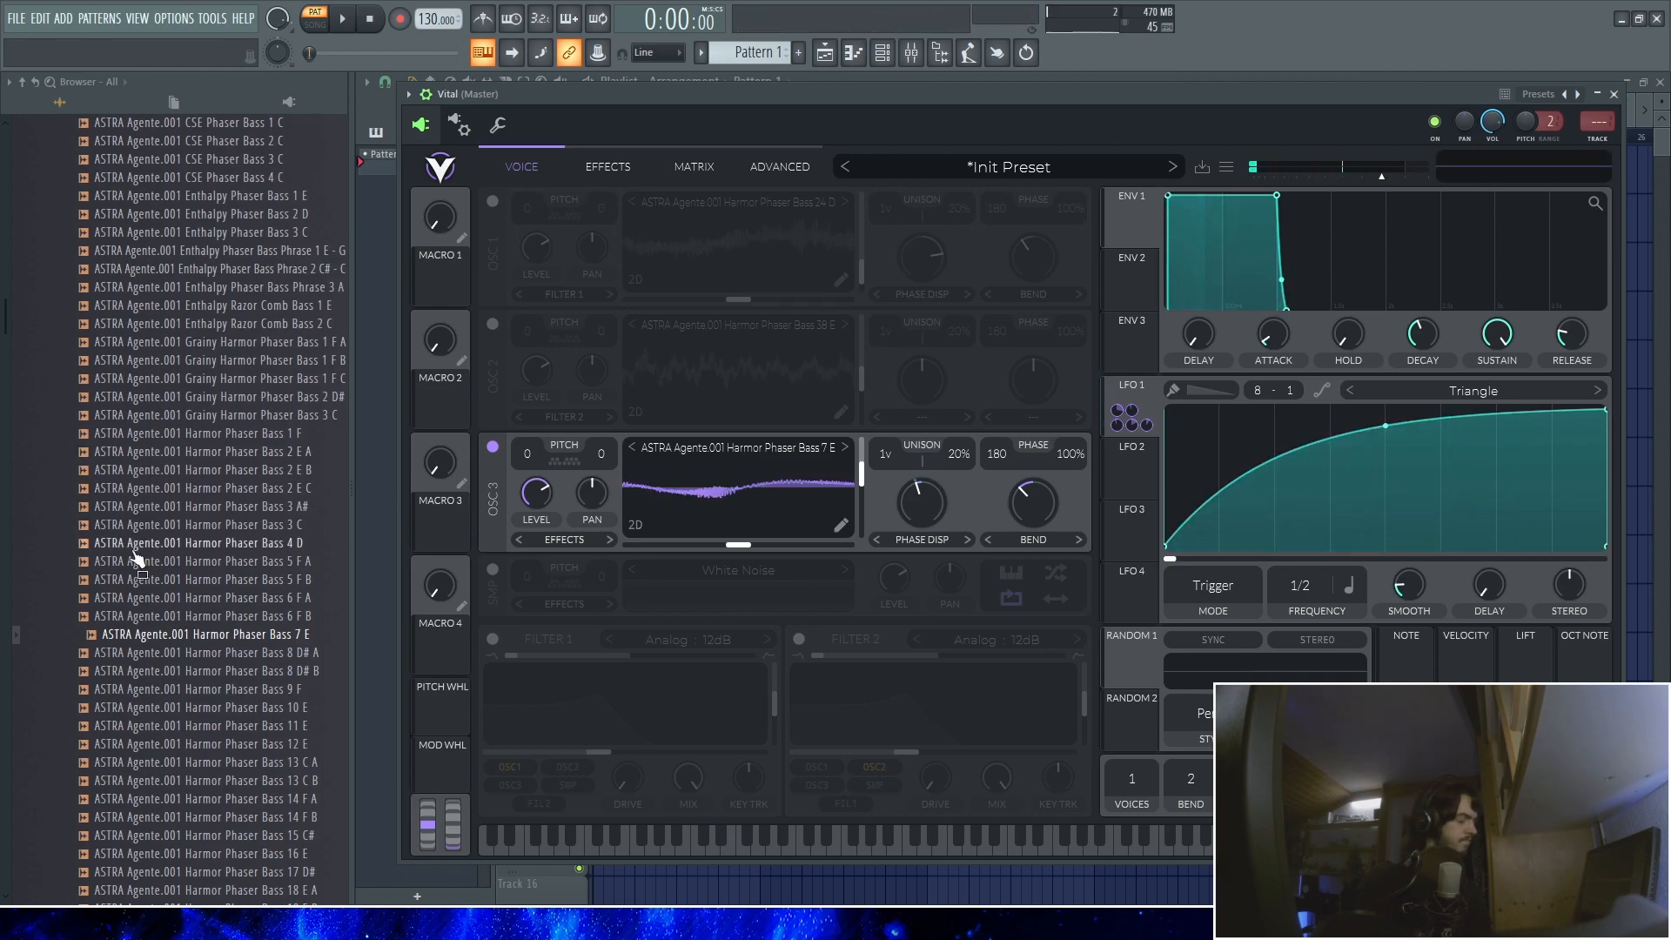
Find the Razor Comb Bass 14 D B sample in the browser and load it into oscillator 3 as a wavetable
scroll(197, 498, down, 20)
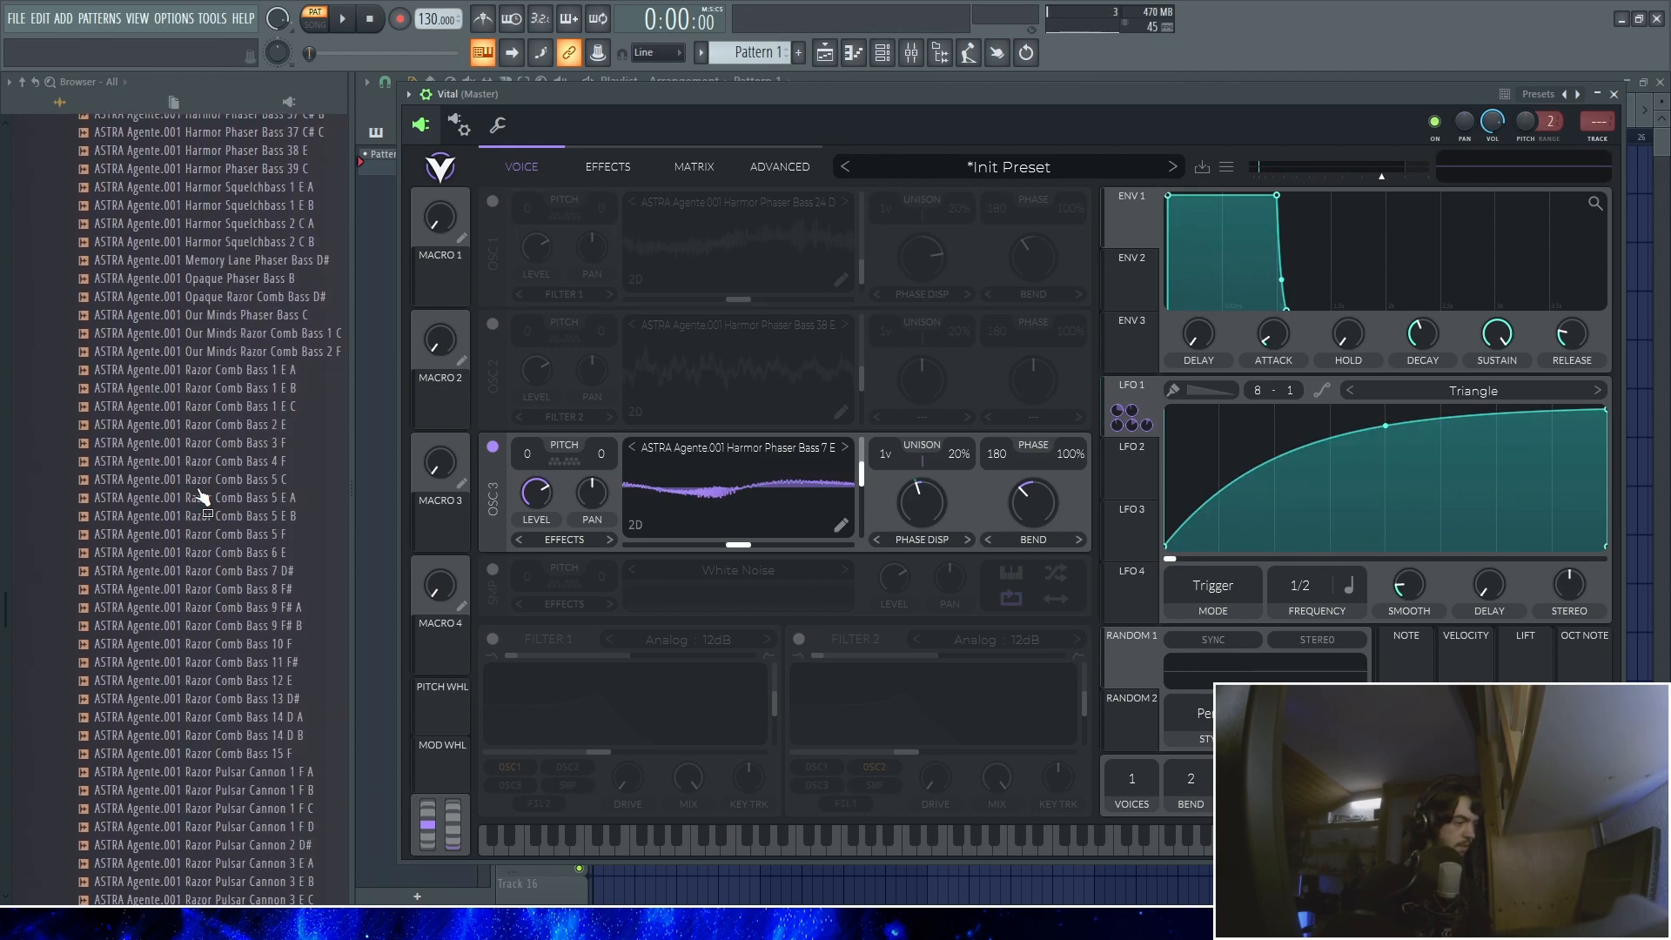
click(205, 434)
drag(206, 440, 745, 514)
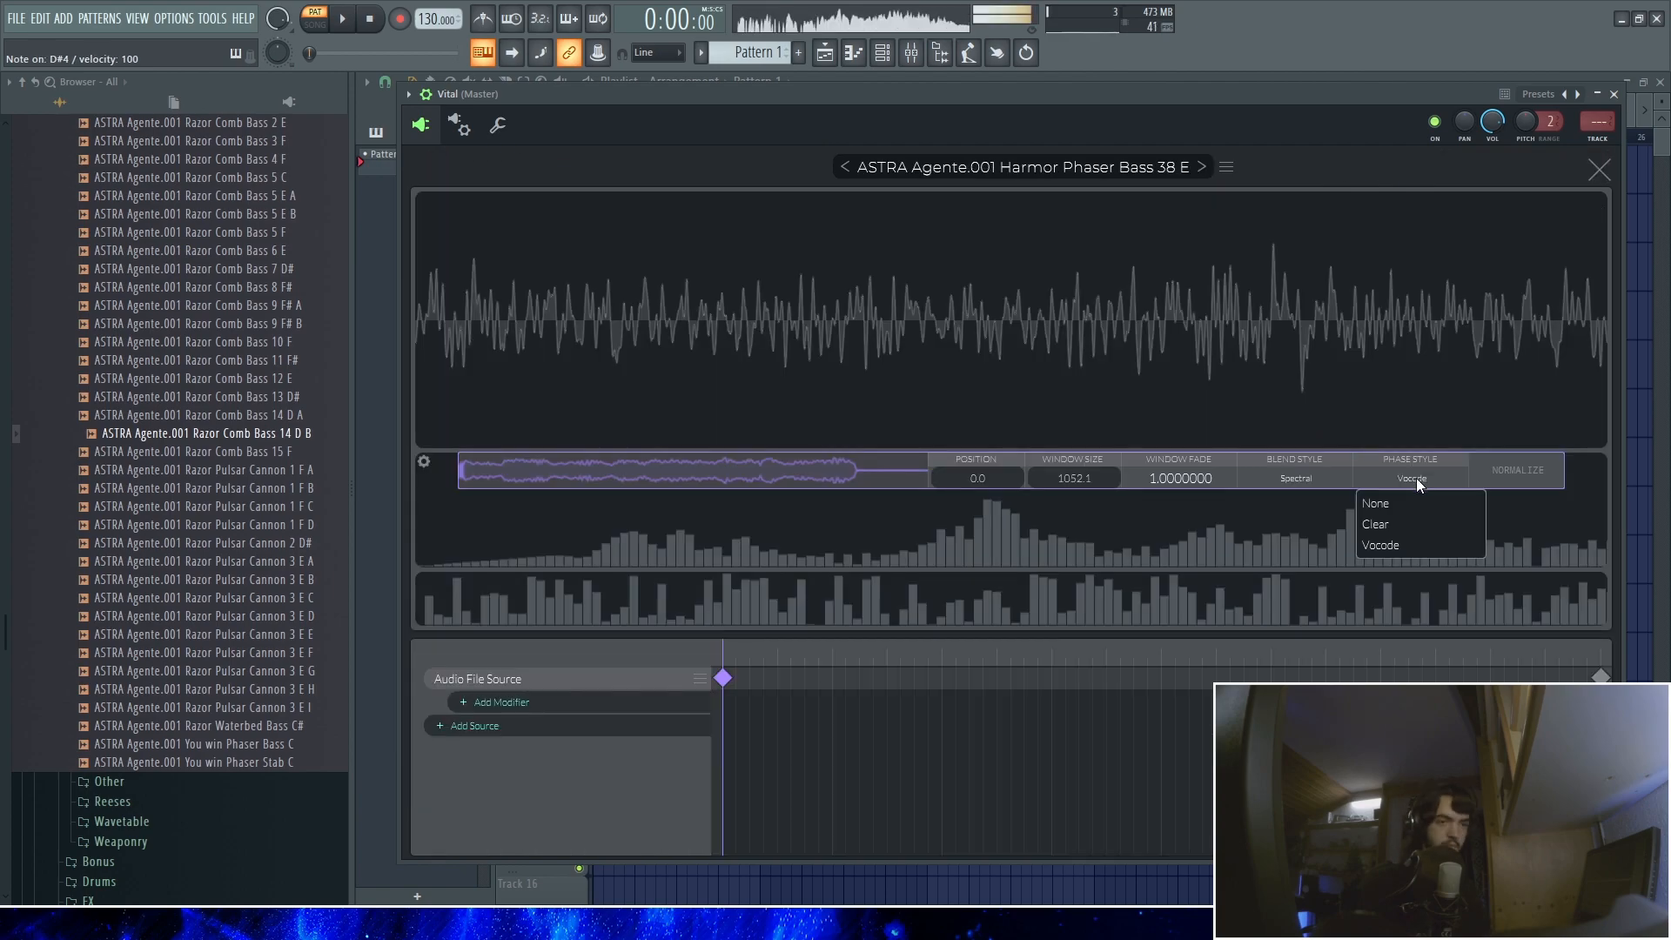
Set the phase style of oscillator 2's Harmor Phaser Bass 38 E wavetable to Clear and close the wavetable editor
click(1393, 524)
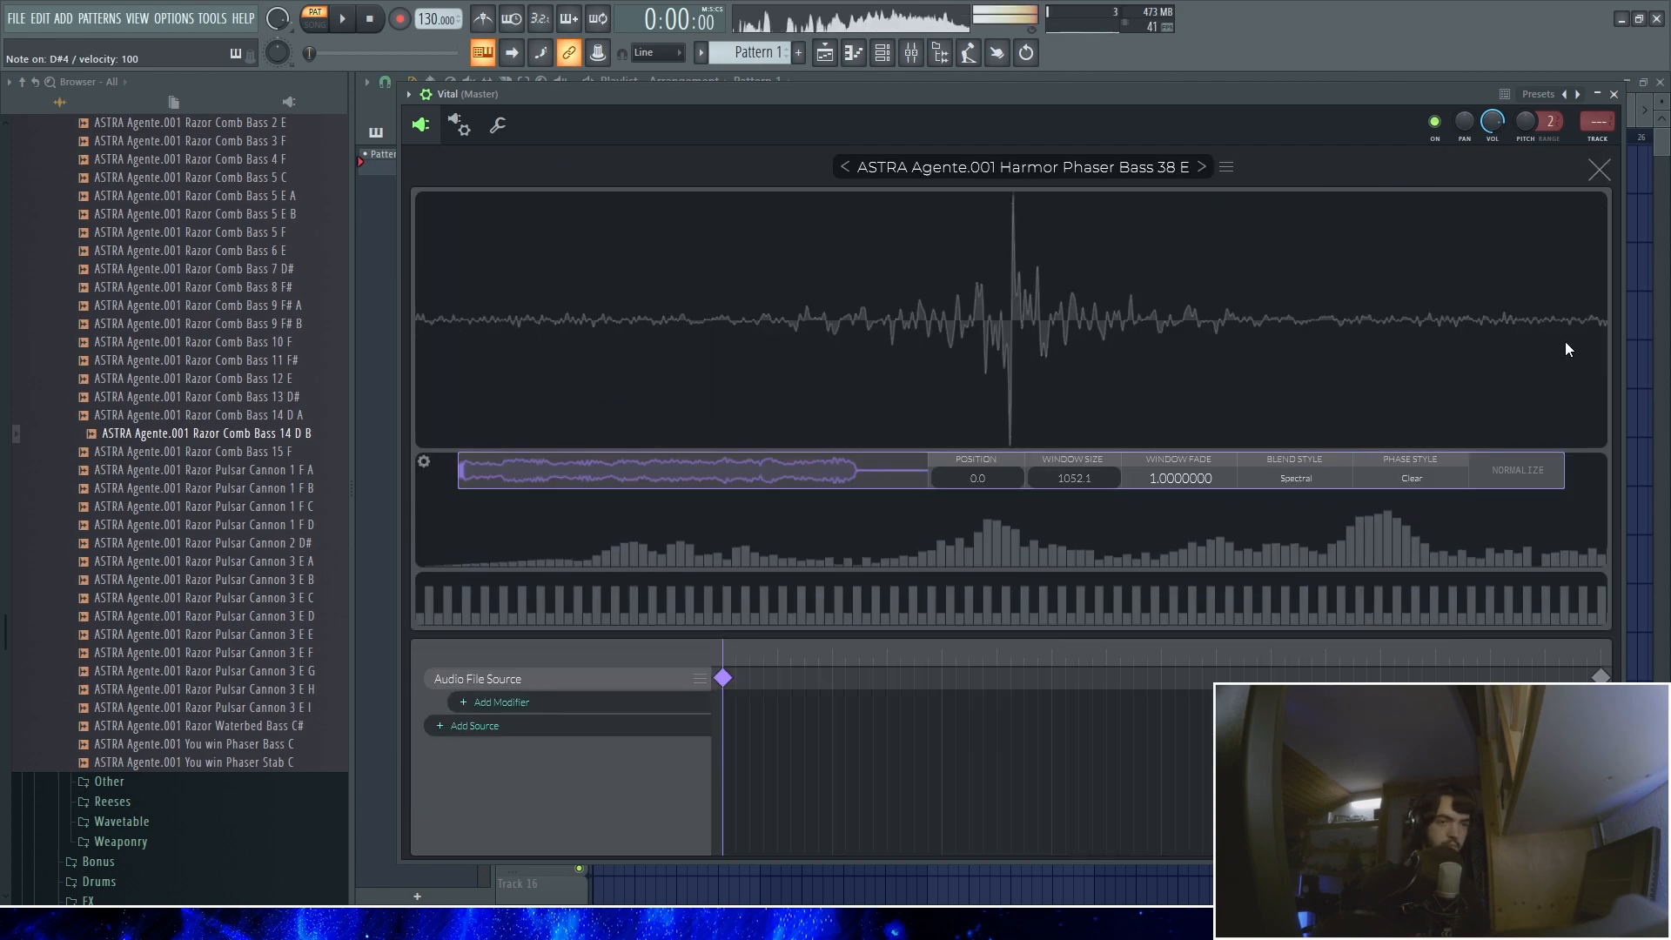
click(1596, 168)
Try Phase Disperse at about 39% on oscillator 2 with LFO 1 modulation, and disconnect that modulation
click(922, 416)
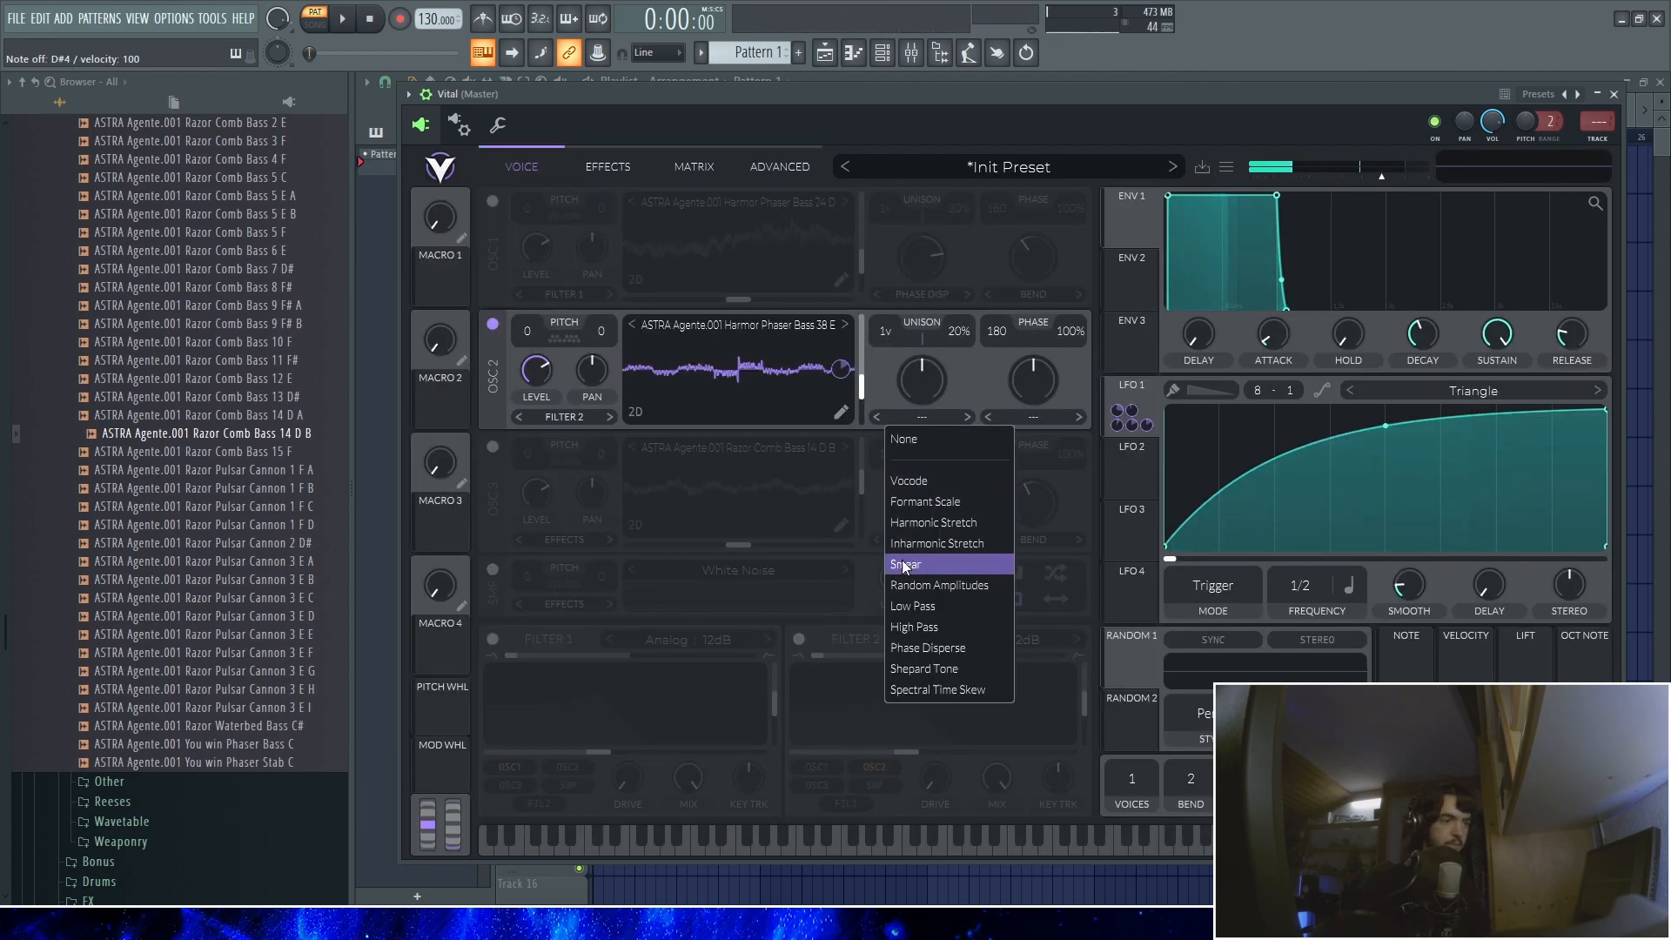
click(928, 647)
scroll(930, 398, down, 2)
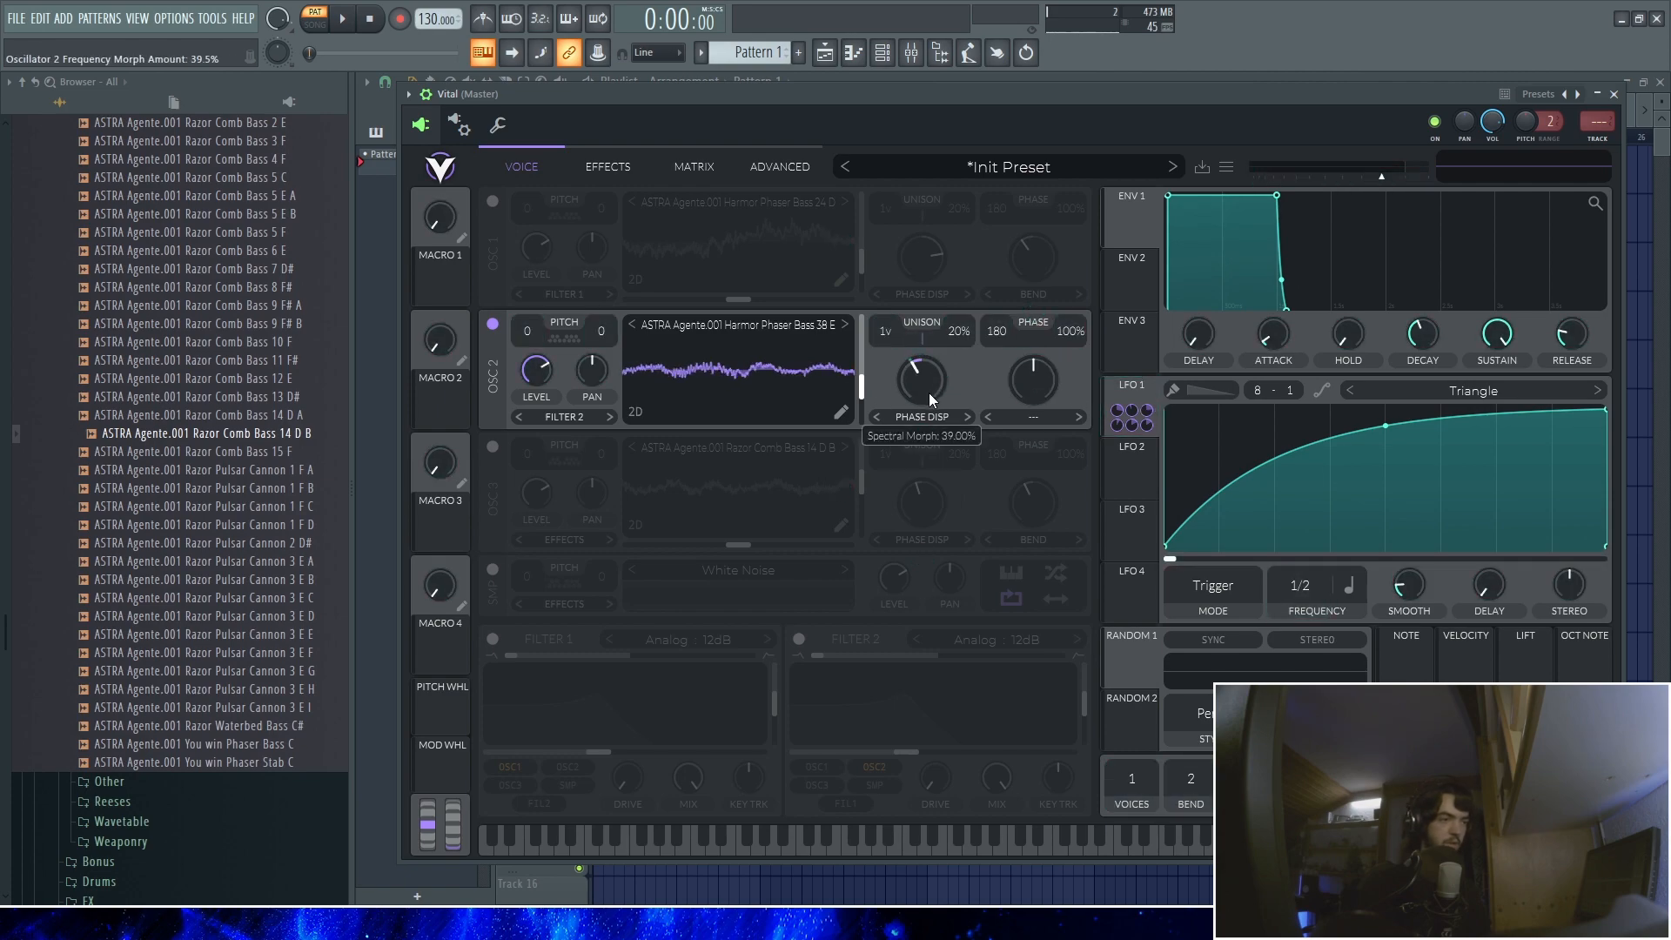
drag(924, 446, 926, 437)
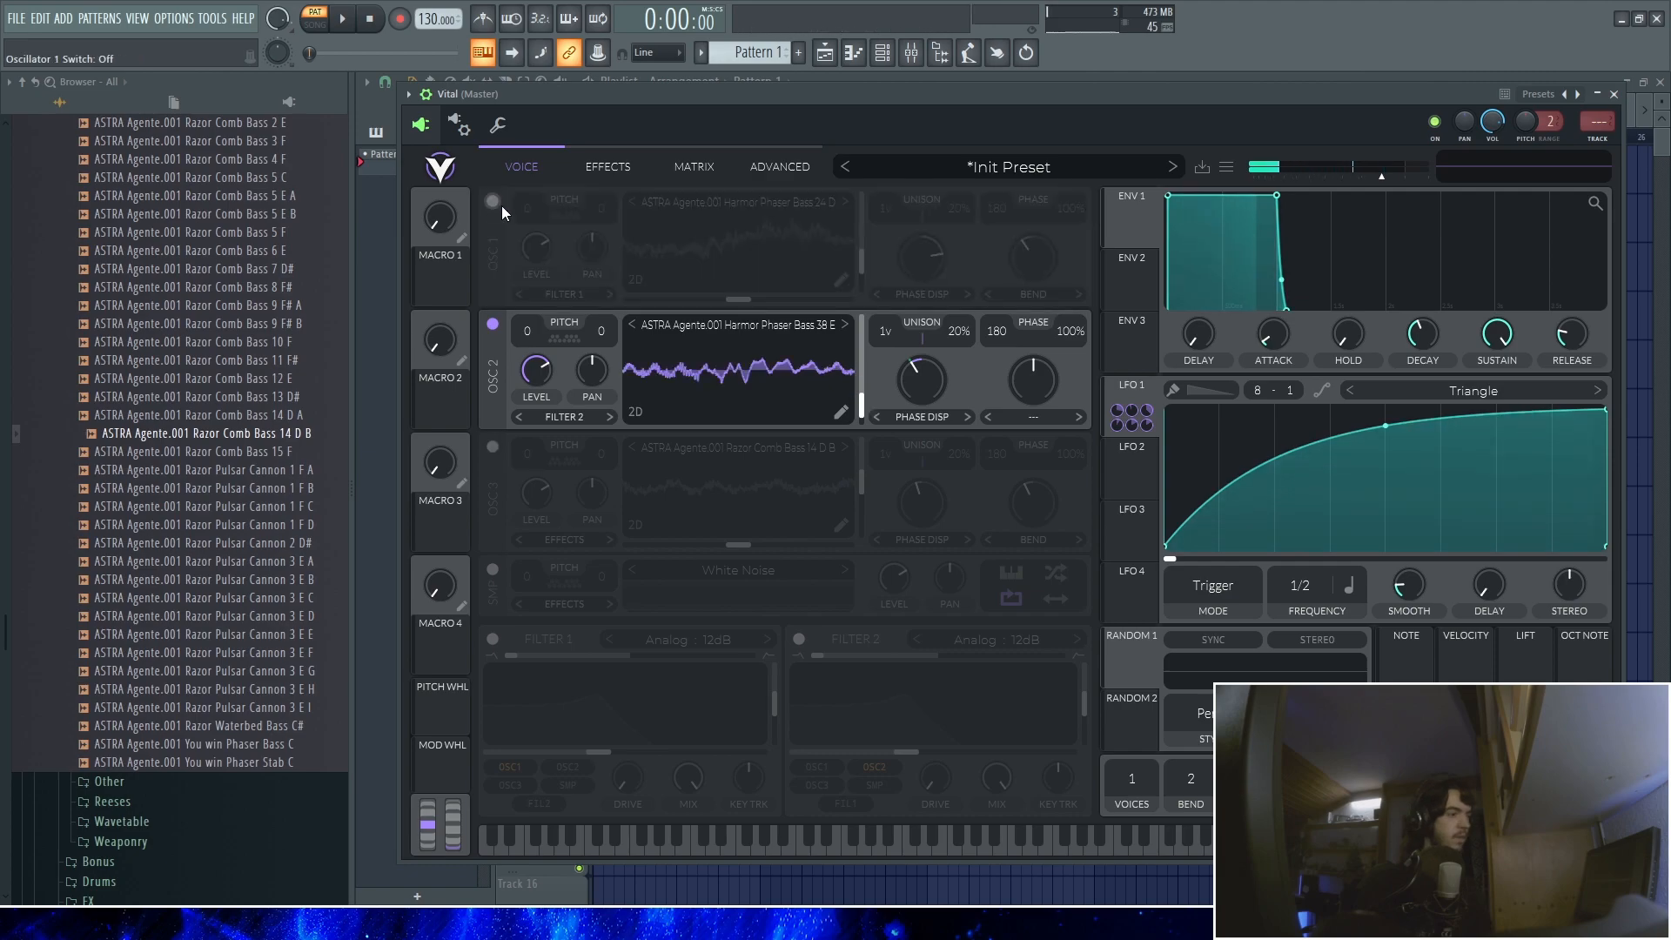
right_click(929, 383)
click(988, 474)
Apply Spectral Time Skew to oscillator 2 and revisit its wavetable's phase style
click(923, 416)
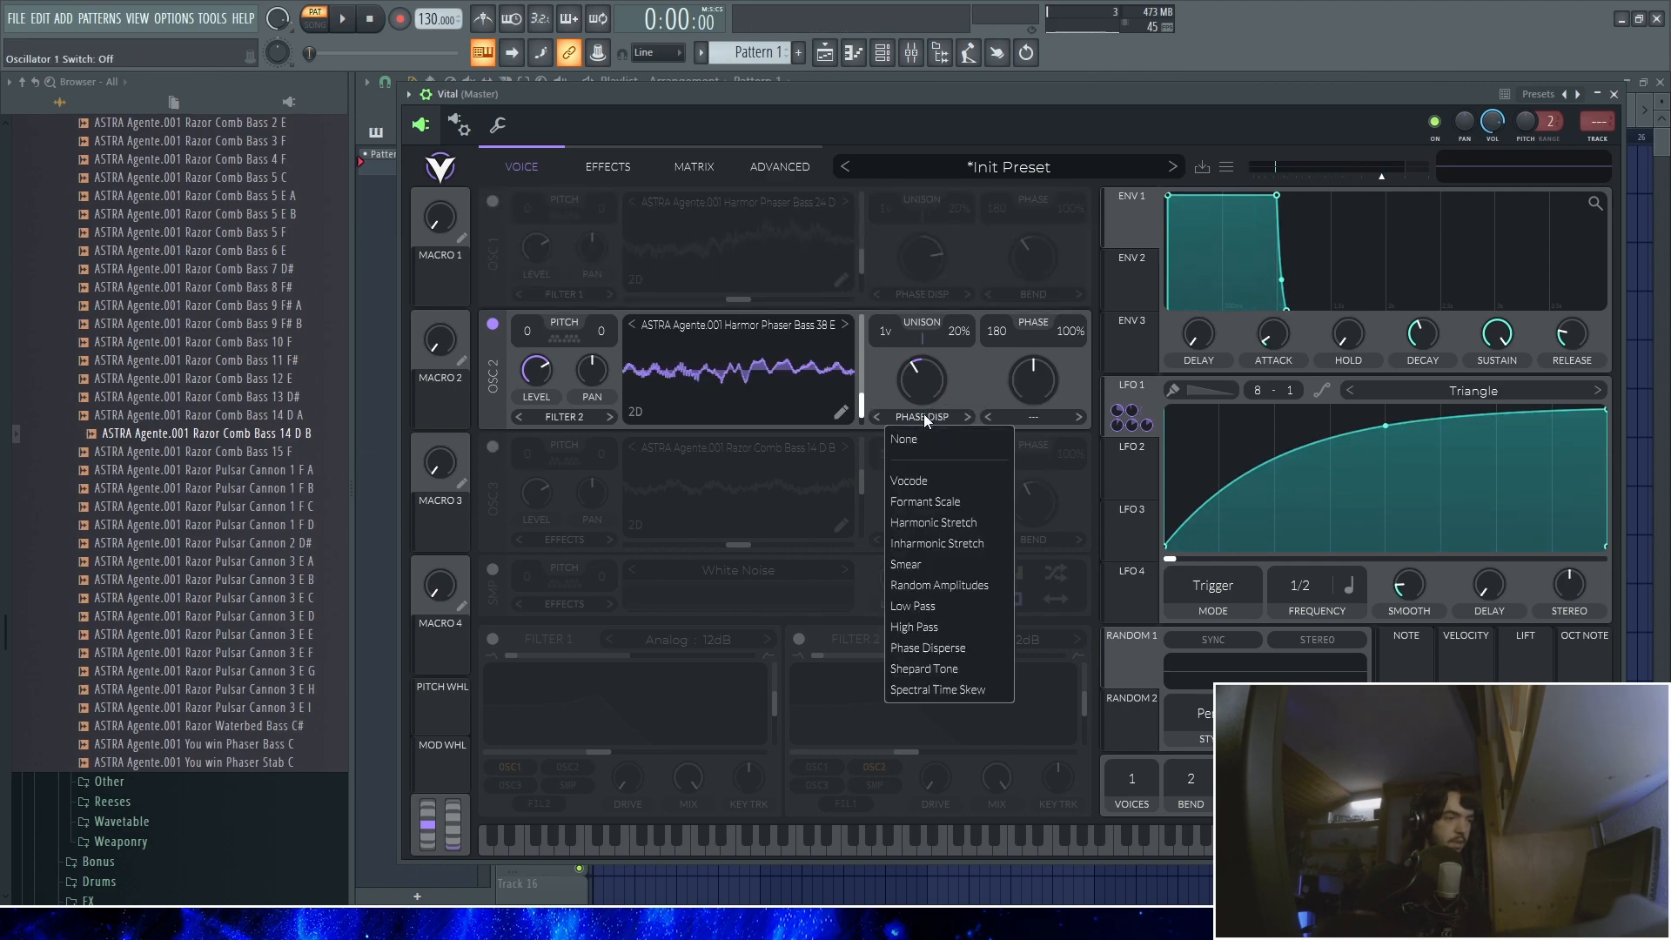
click(899, 689)
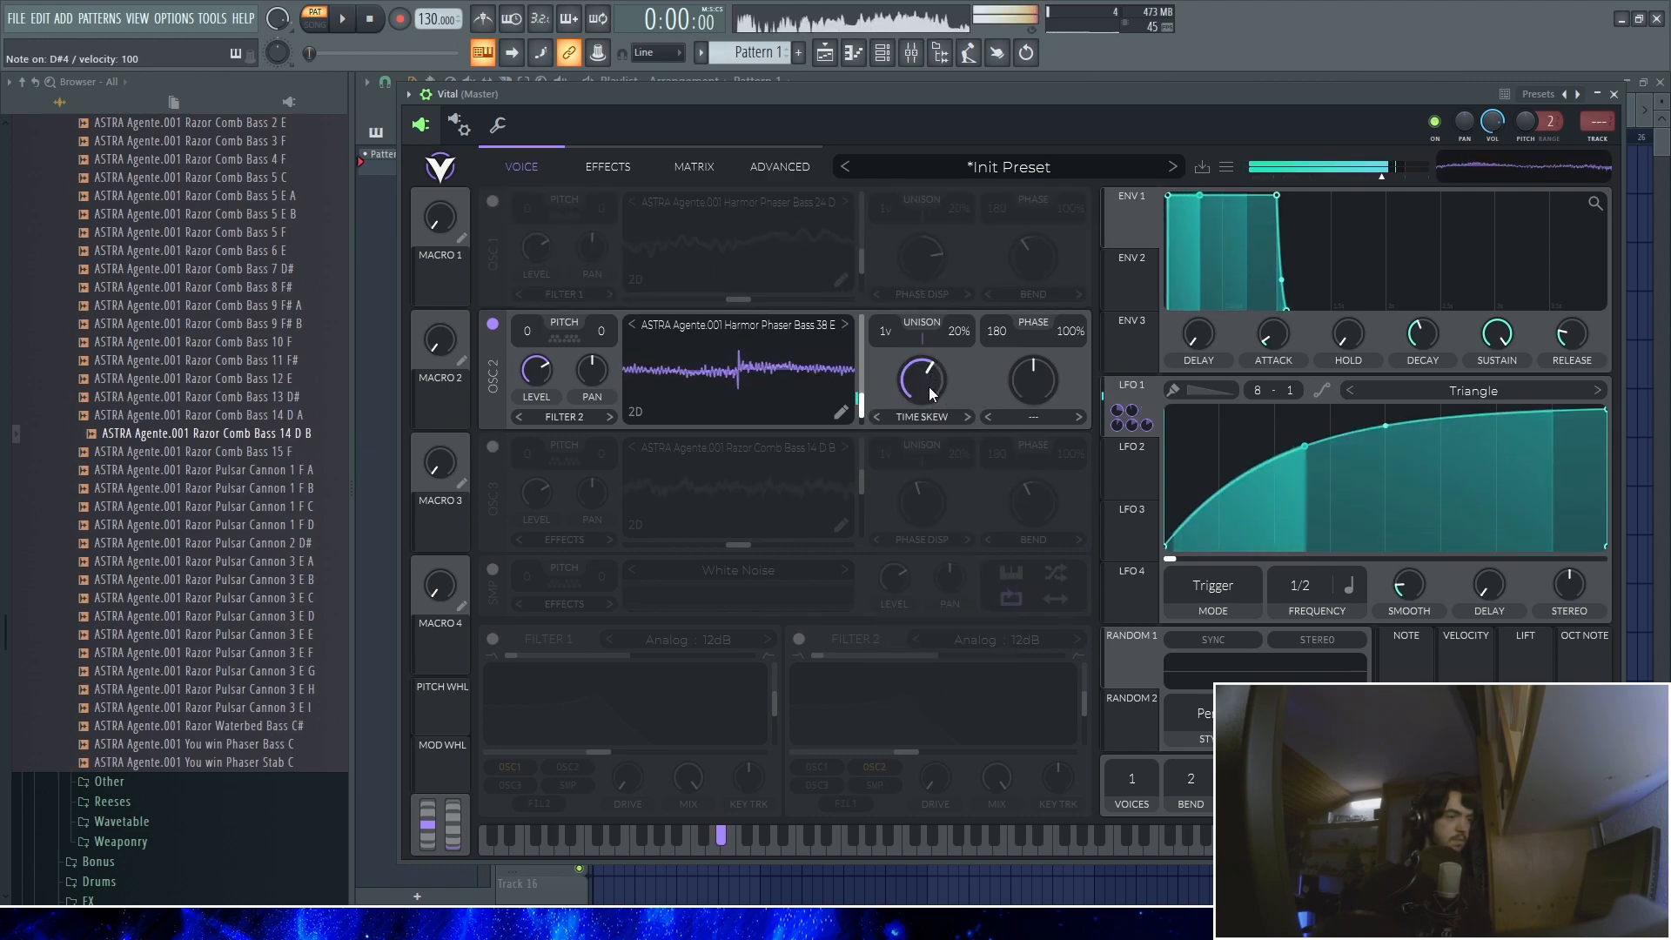
click(841, 411)
click(1427, 489)
Tune oscillator 2's Time Skew amount and its LFO 1 modulation while all three oscillators play
drag(921, 436, 922, 390)
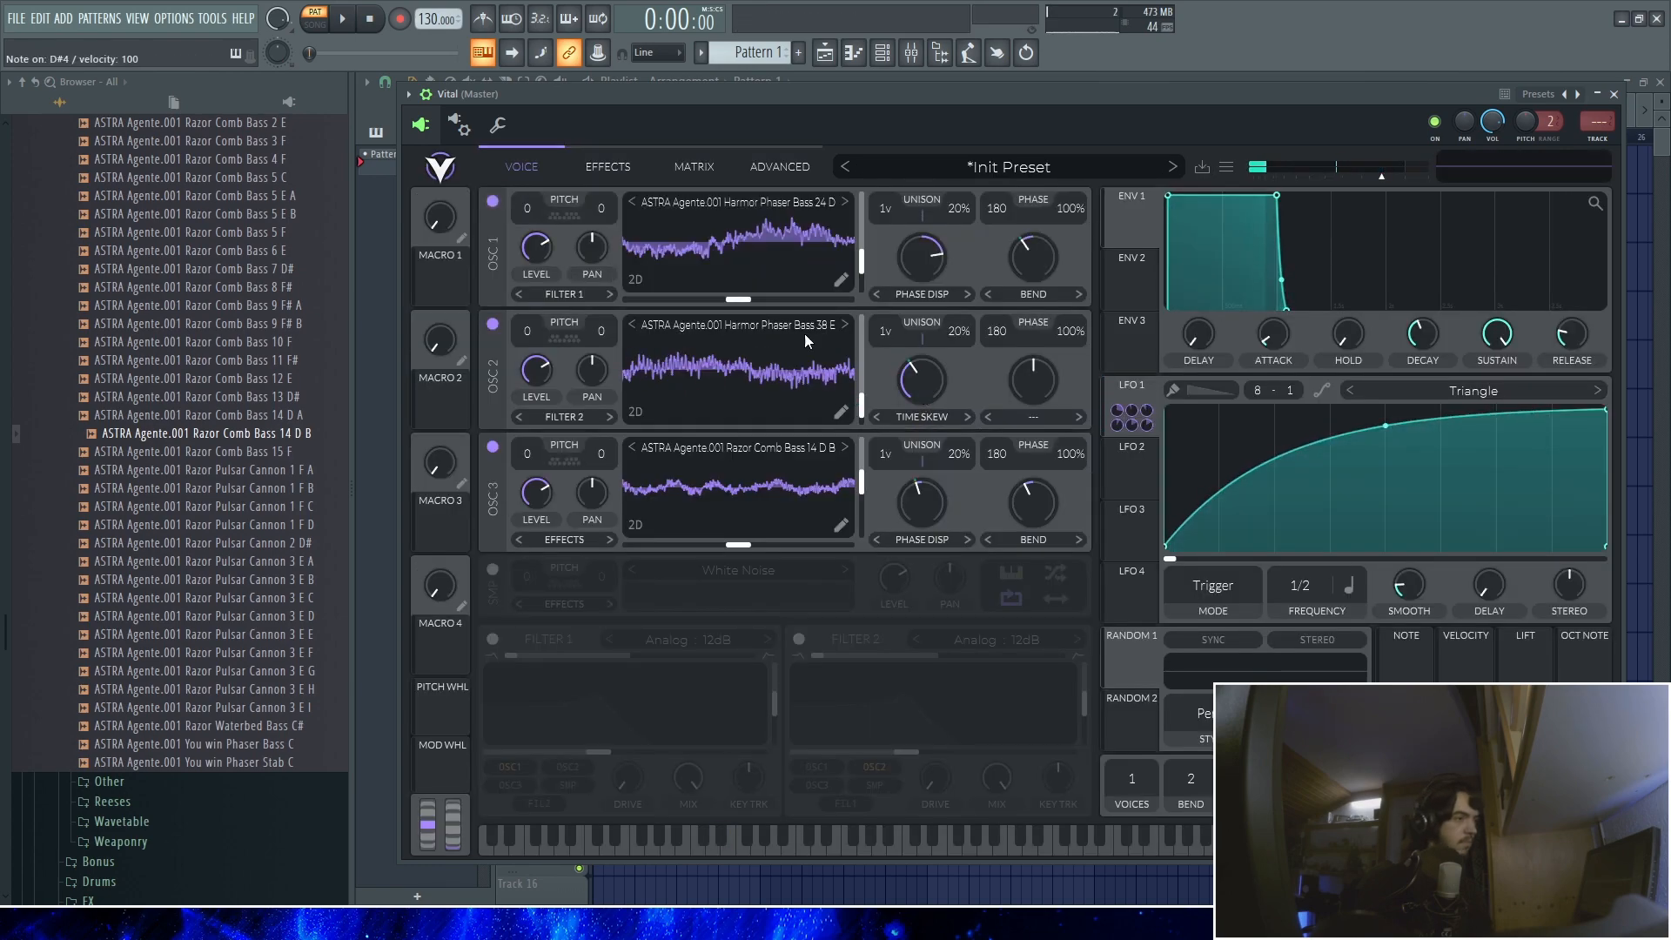
drag(936, 394, 923, 379)
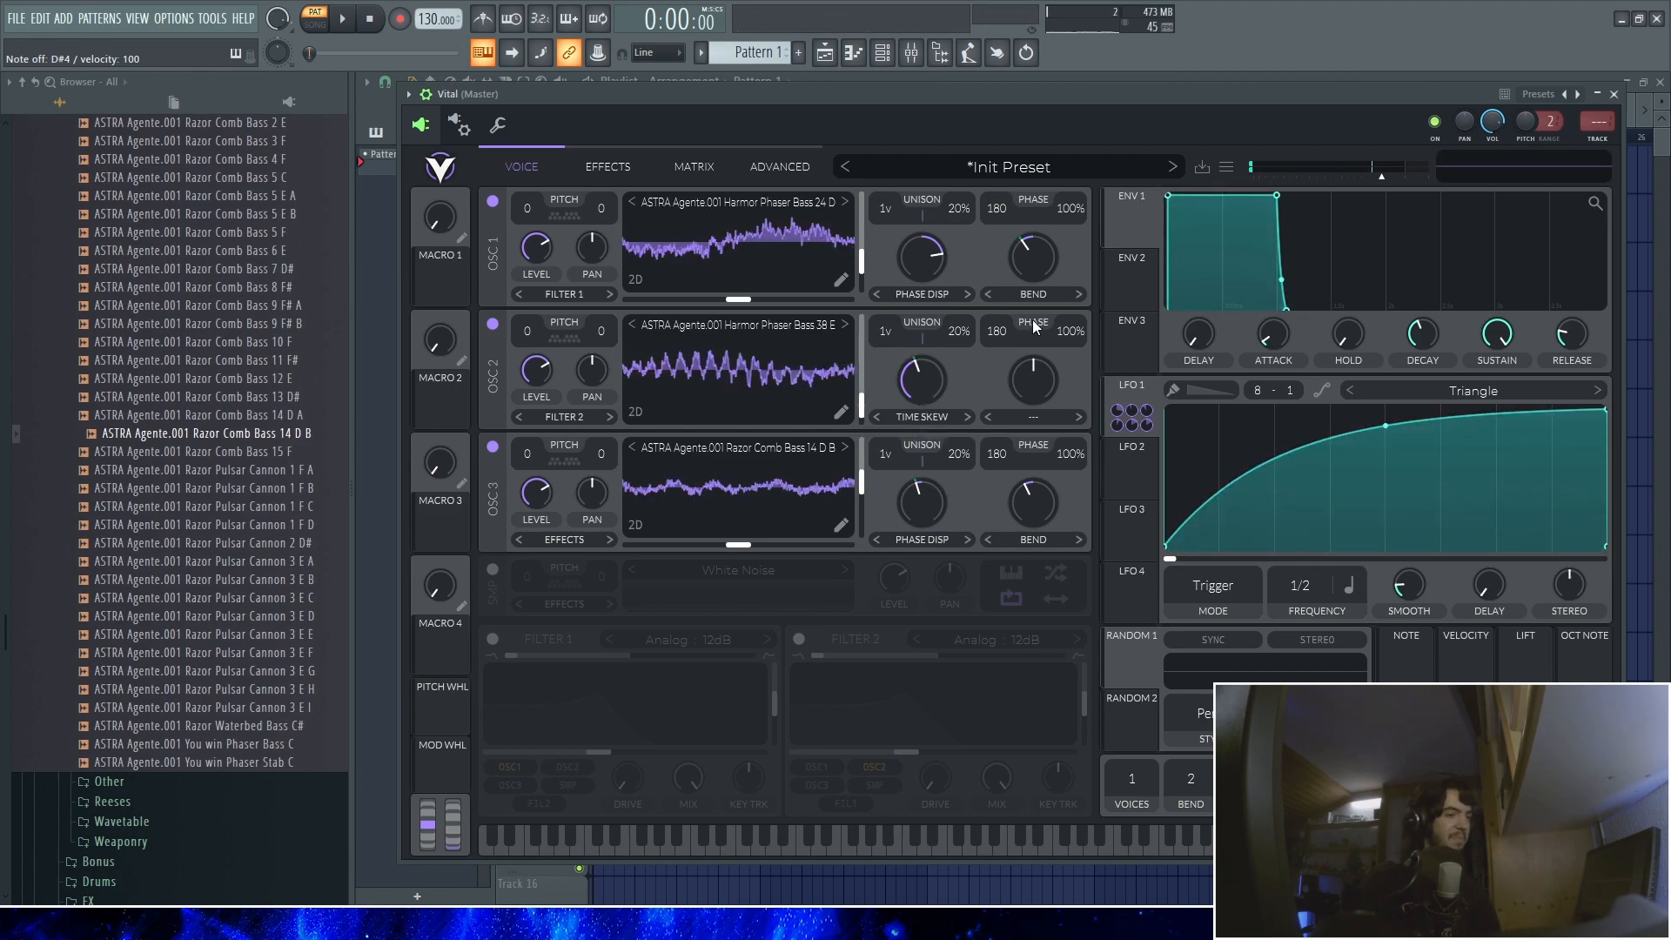
mouse_move(937, 395)
mouse_down()
mouse_move(931, 352)
mouse_move(916, 395)
mouse_move(882, 397)
mouse_move(914, 385)
mouse_up()
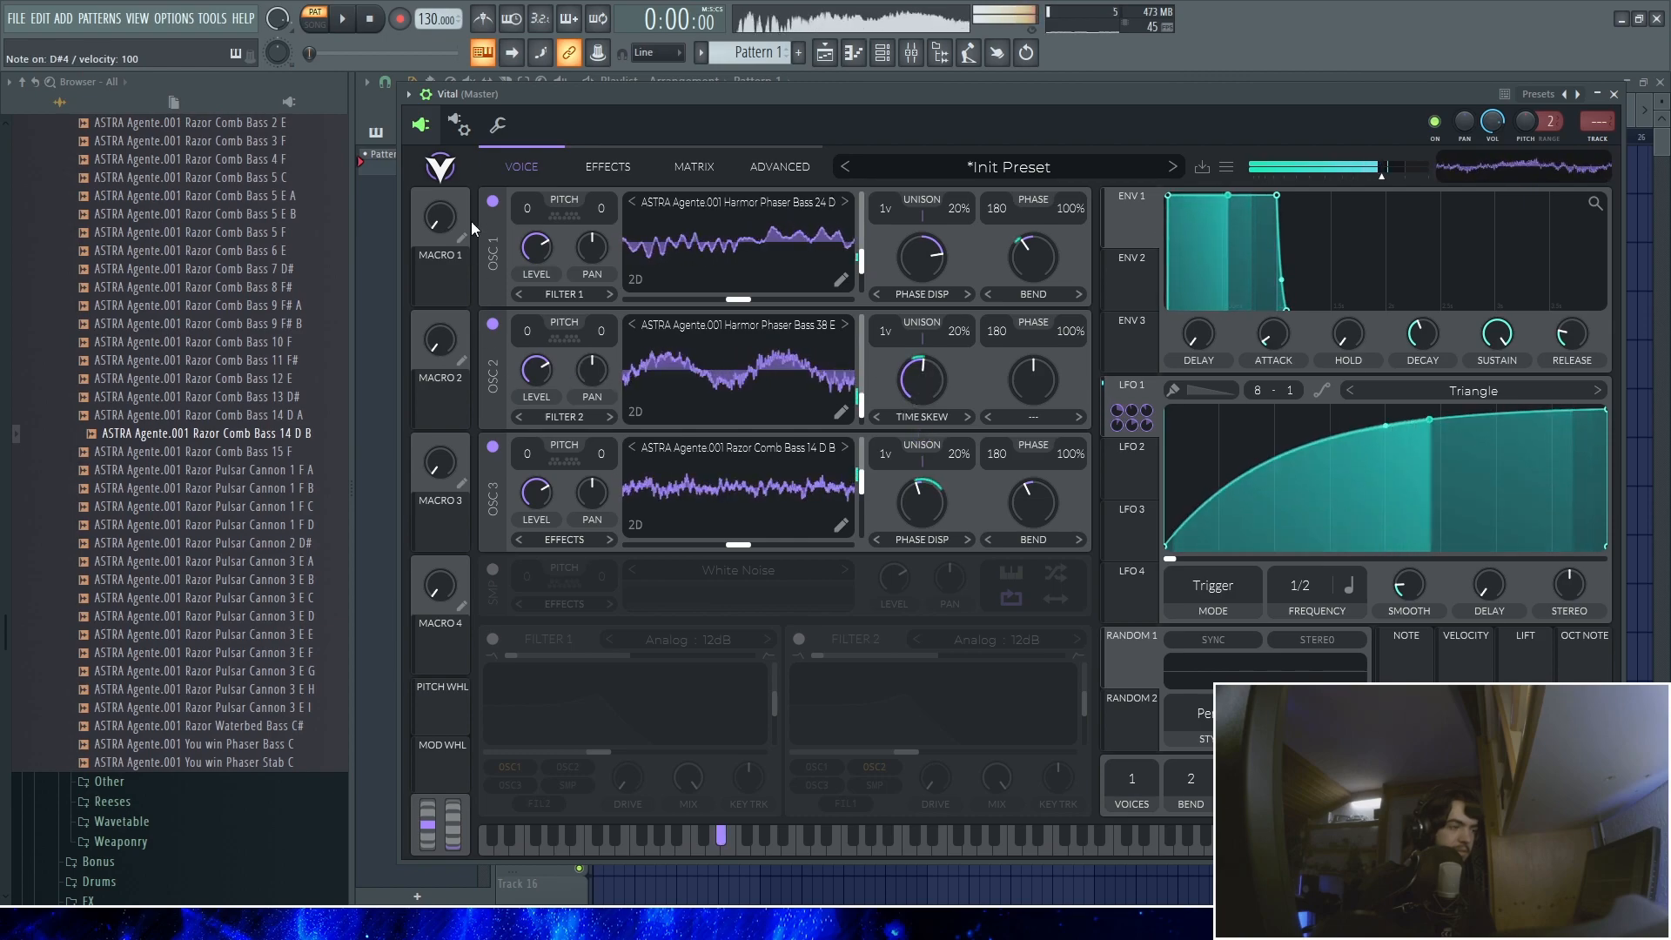
Try Bend distortion on oscillator 2, first soloed and again with oscillators 1 and 3 switched back on
click(492, 201)
click(493, 446)
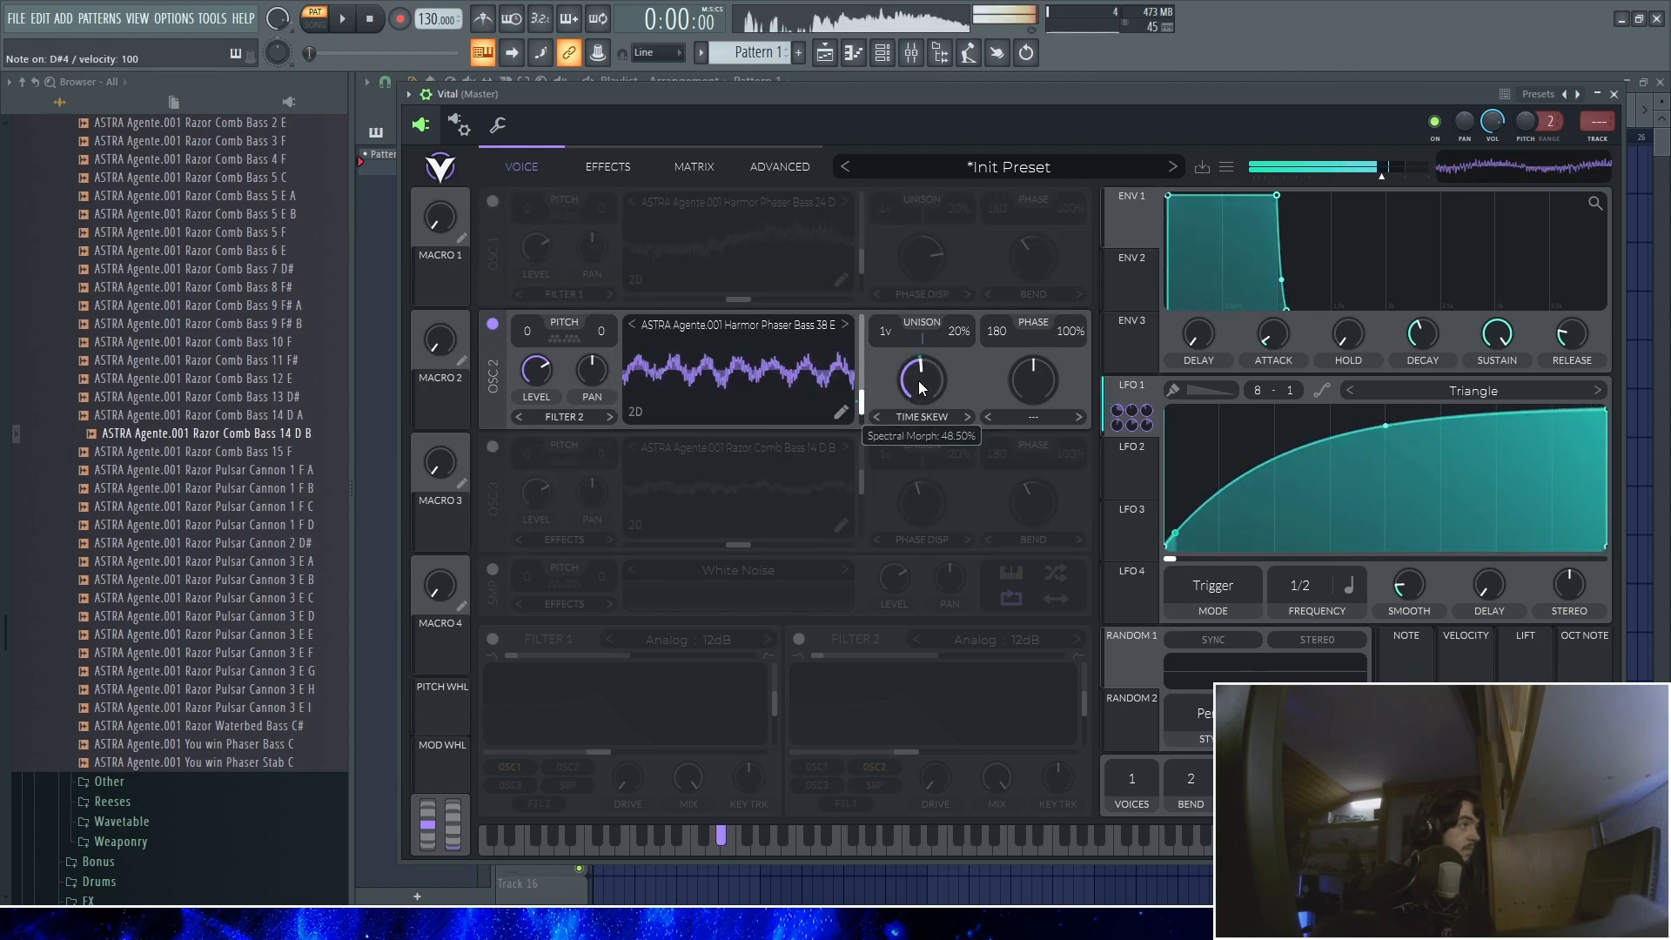
click(1034, 416)
click(1035, 529)
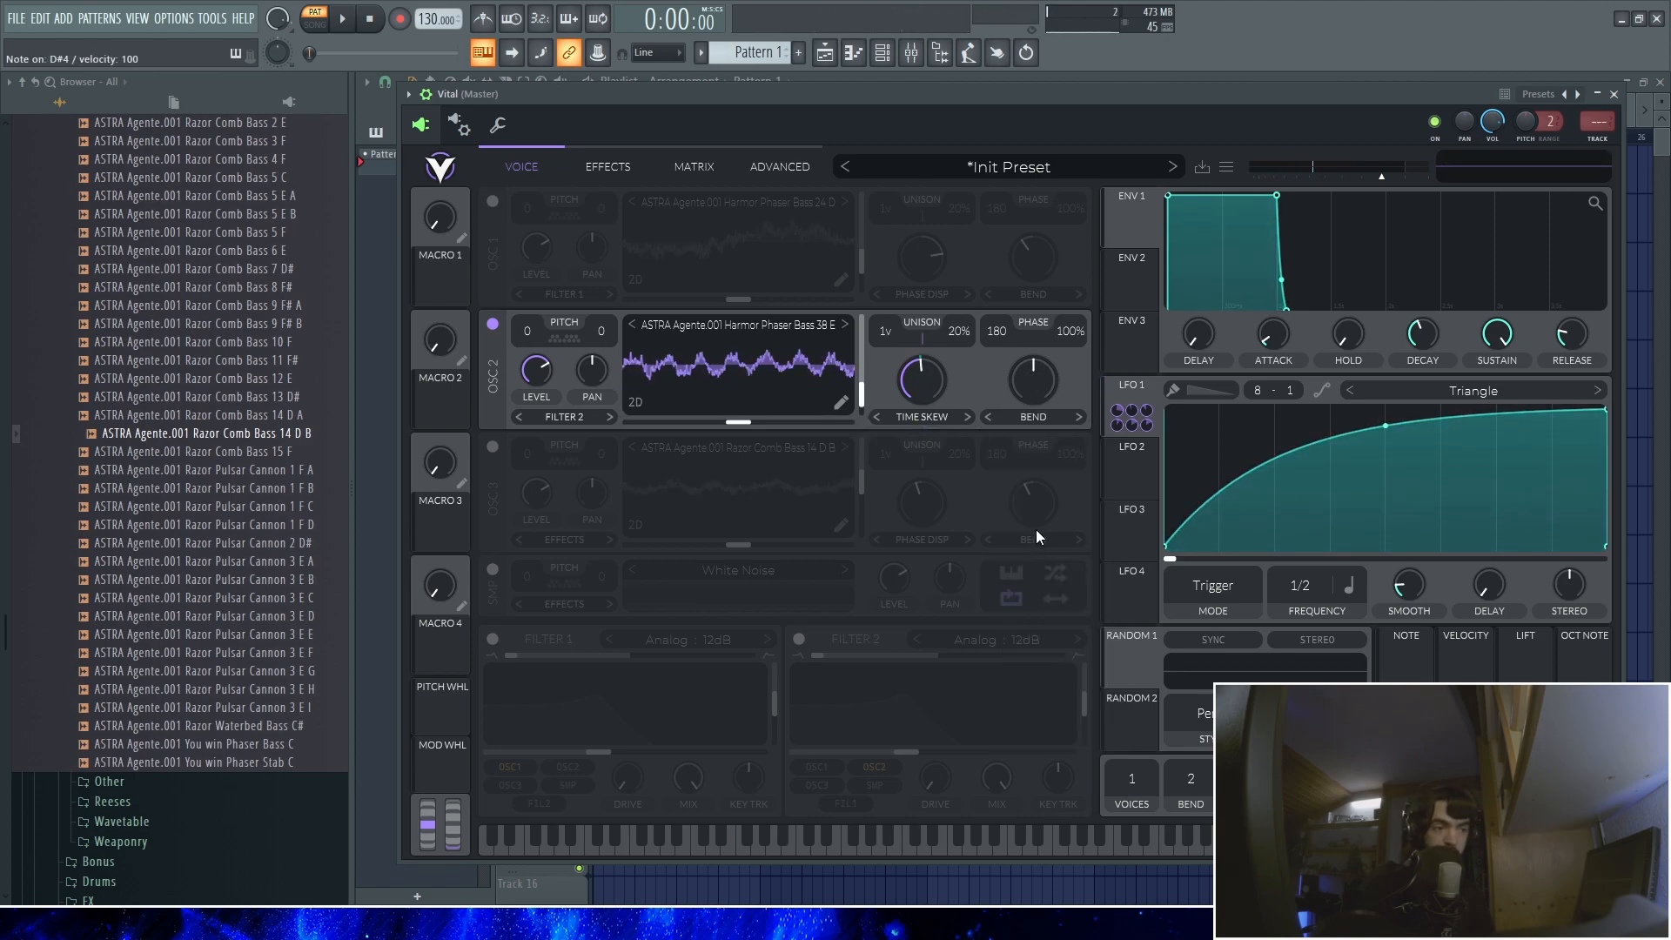
click(493, 446)
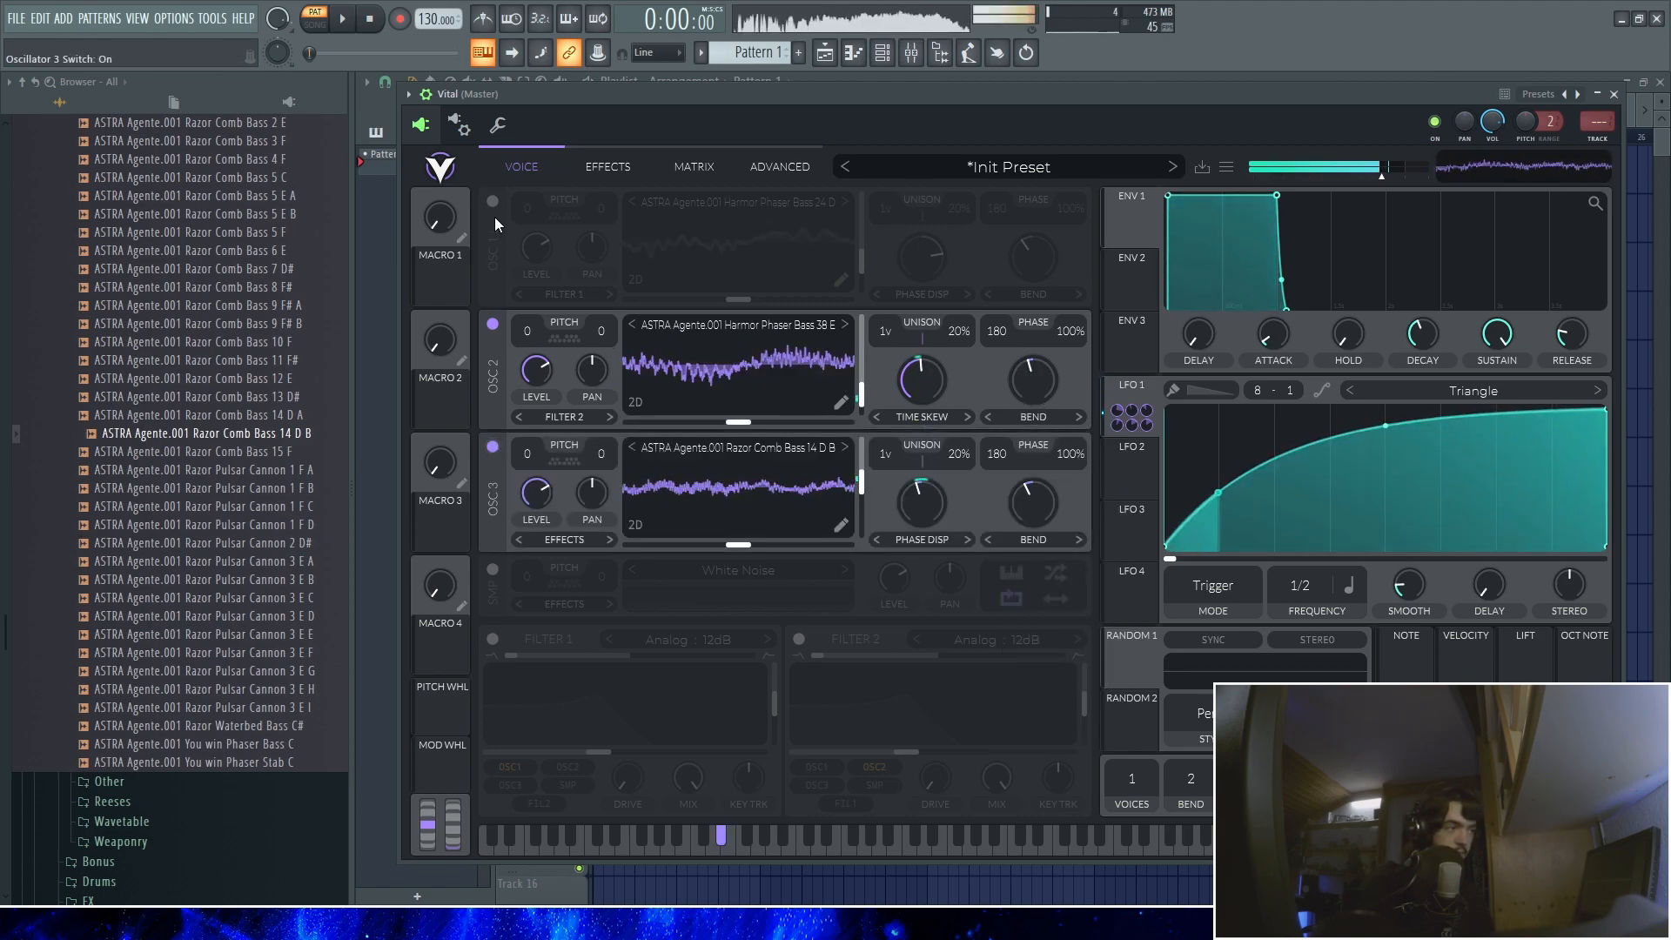
click(493, 202)
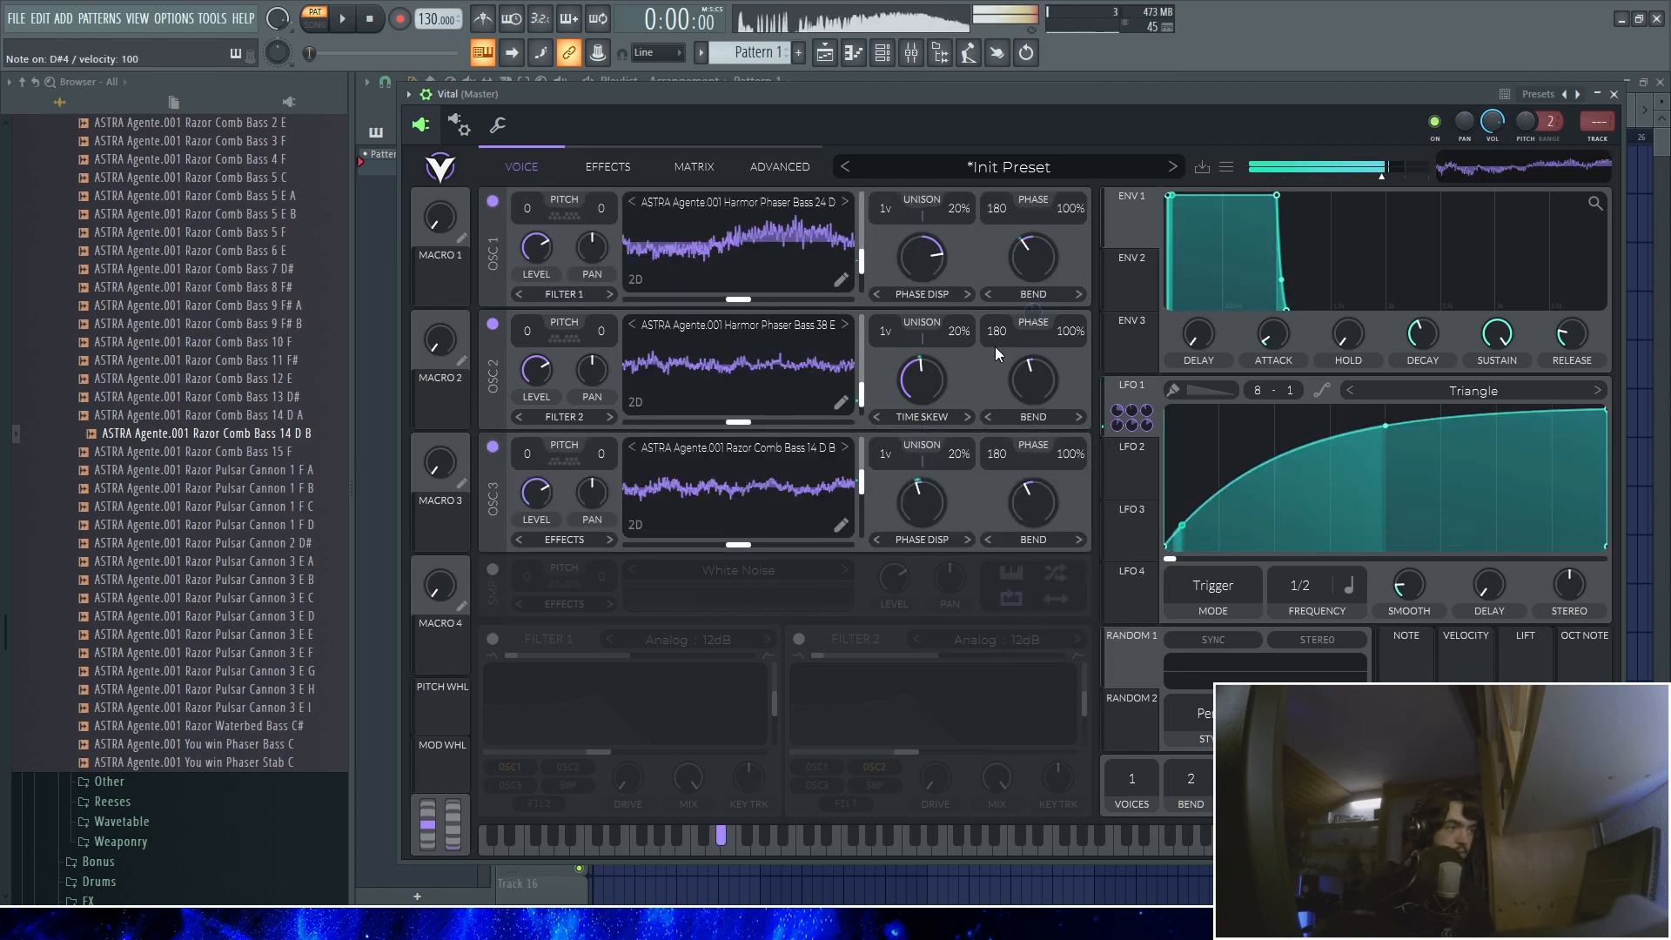
double_click(1022, 396)
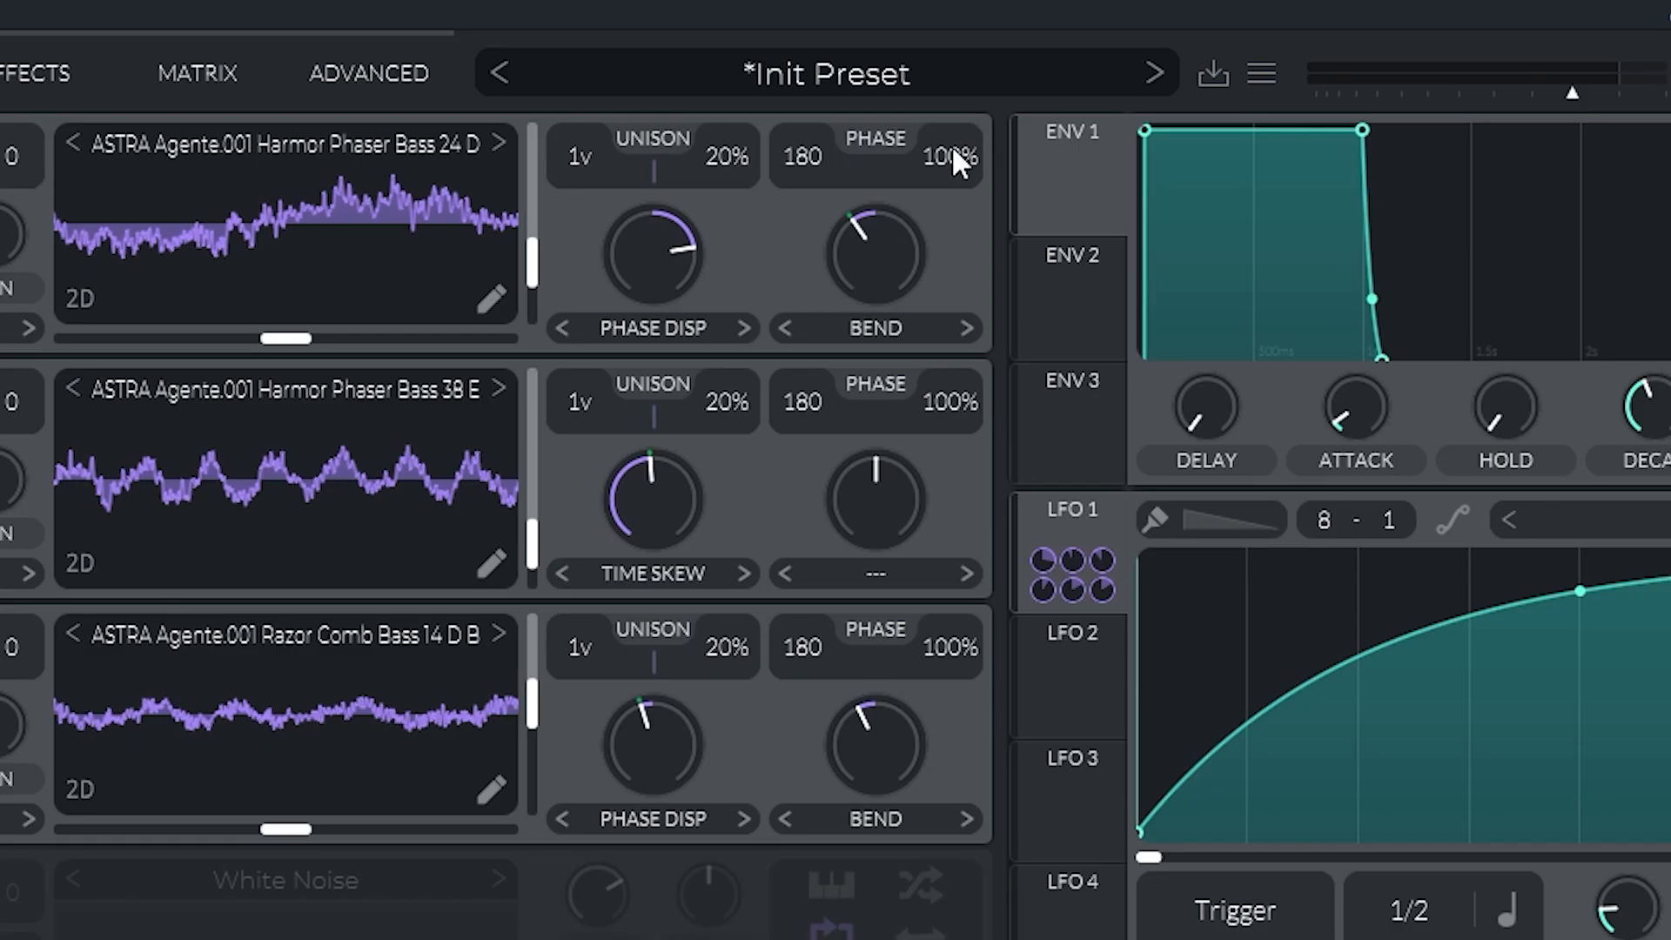
Set the phase to 0 and the phase randomization to 0% on all three oscillators
drag(1071, 205, 992, 540)
drag(949, 646, 910, 862)
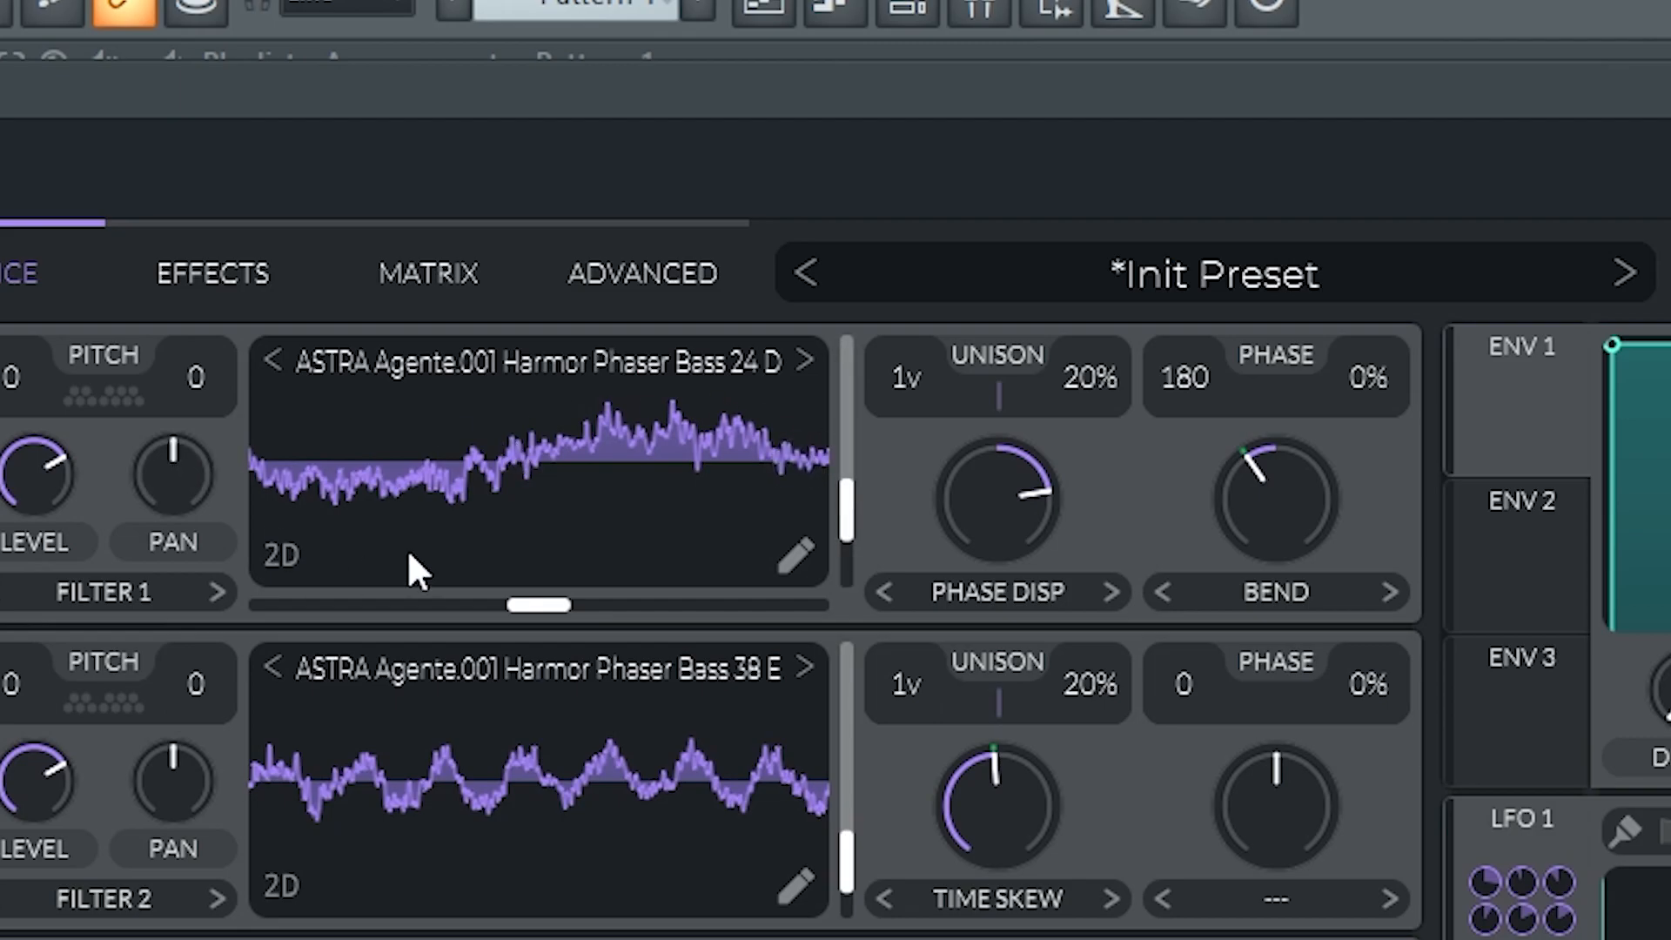
double_click(1212, 374)
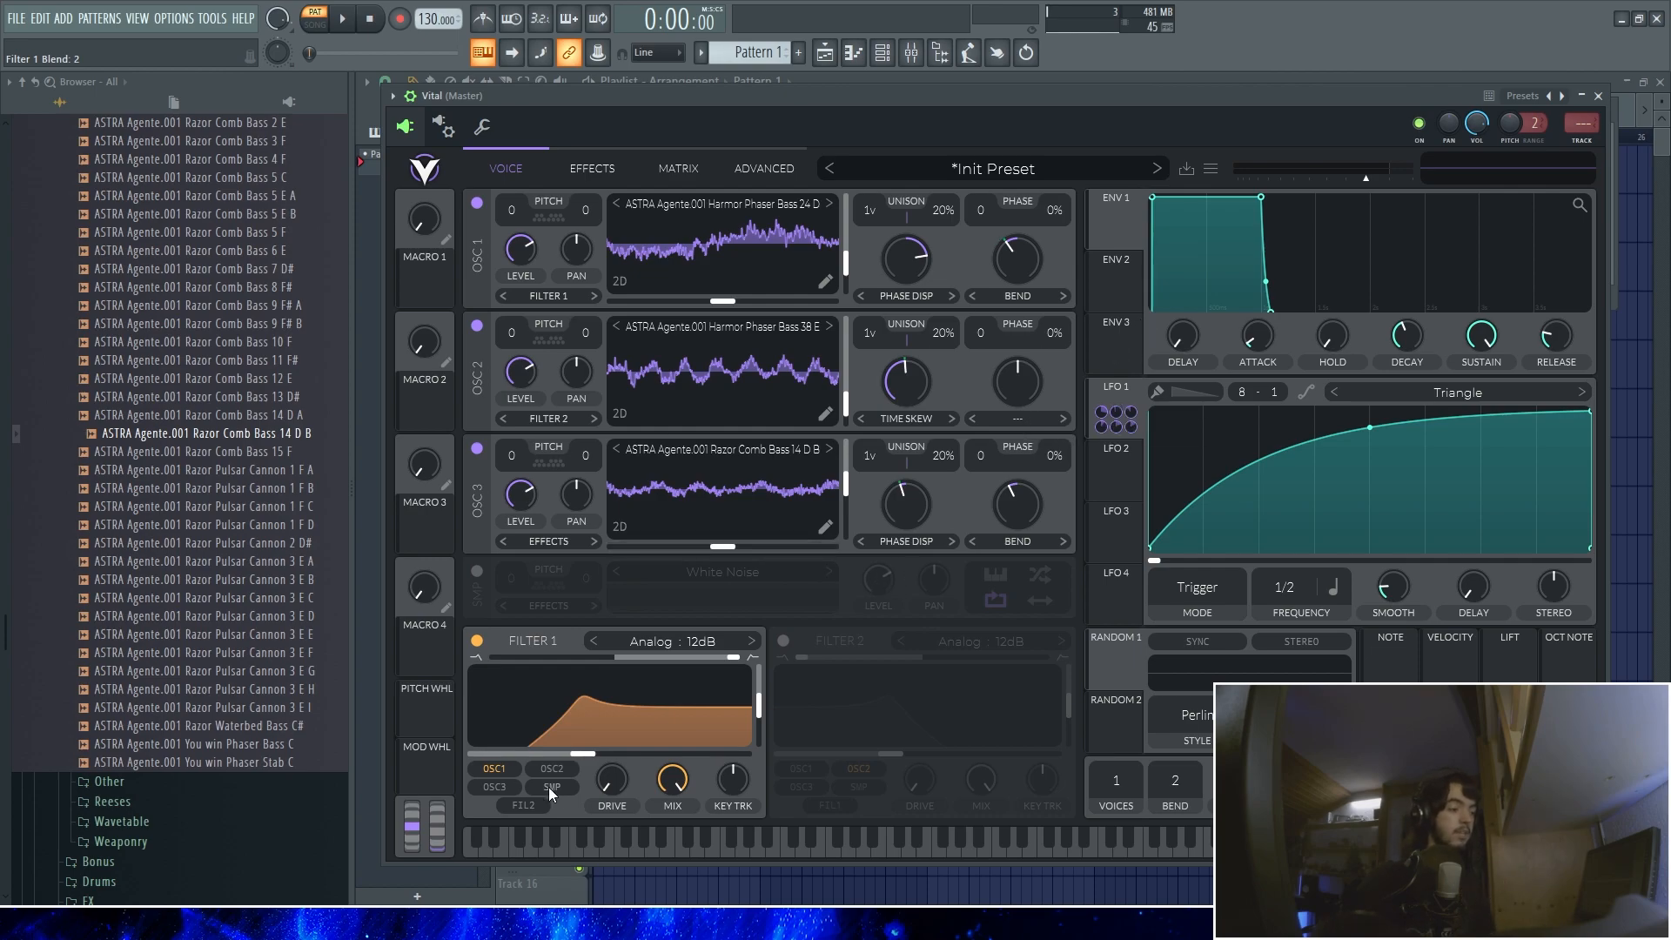
Shape Filter 1 as a low-cutoff high-pass fed by all three oscillators, and modulate the filter with LFO 1
drag(581, 755, 536, 762)
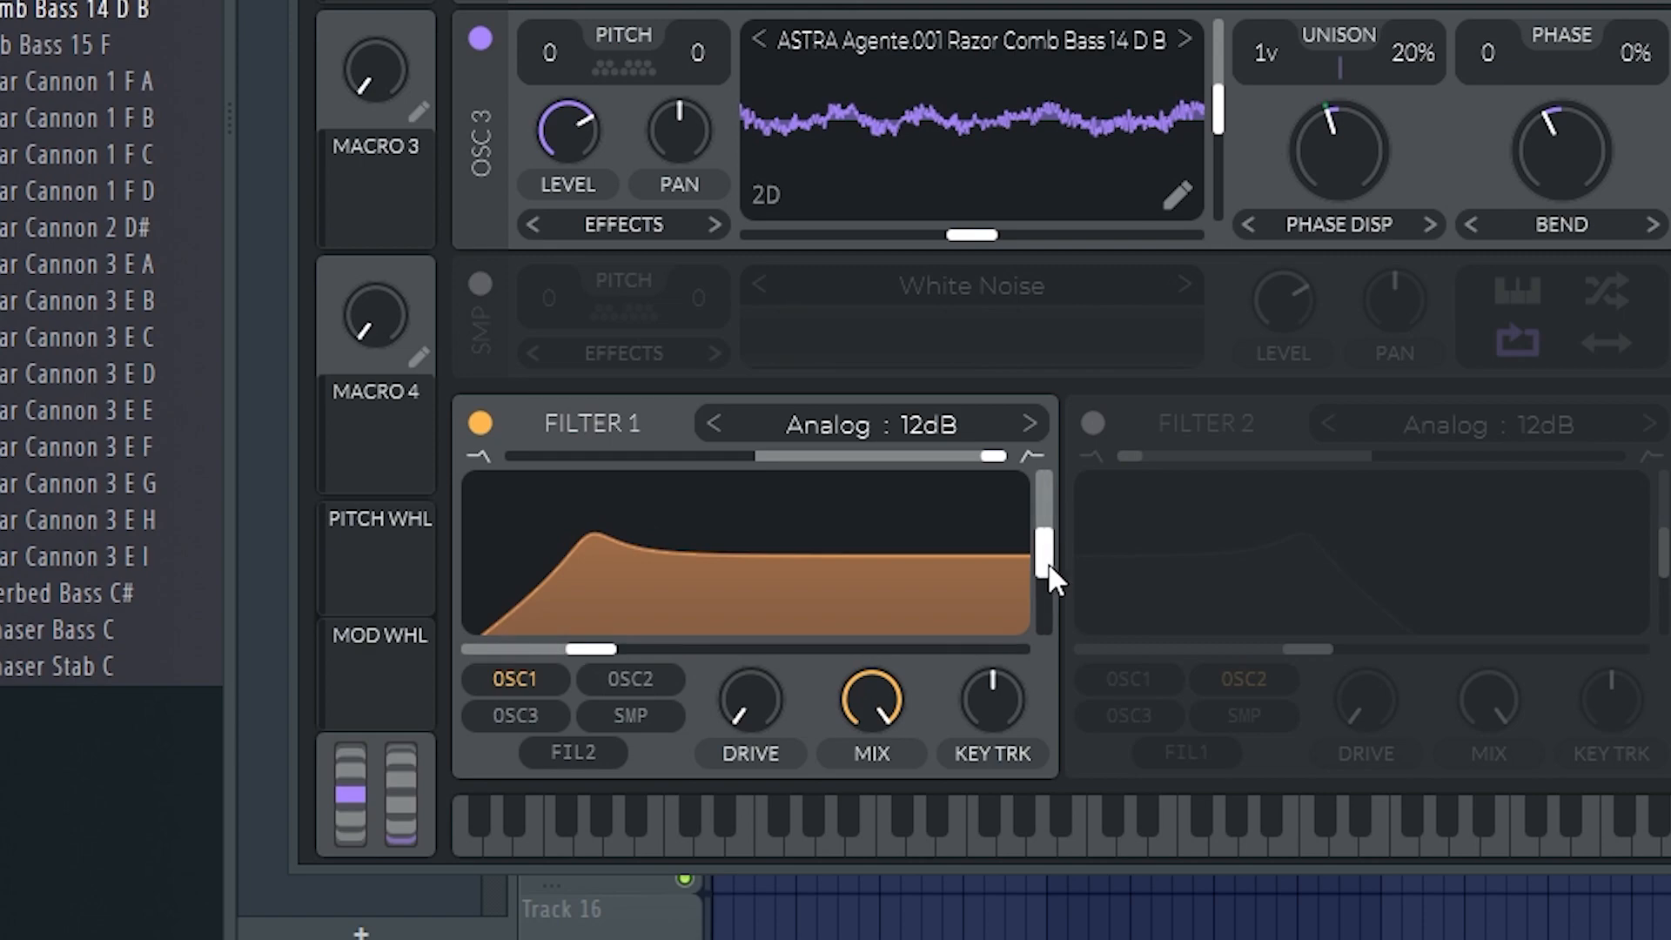
drag(761, 711, 758, 698)
mouse_move(1043, 532)
mouse_down()
mouse_move(1046, 587)
mouse_move(1050, 557)
mouse_up()
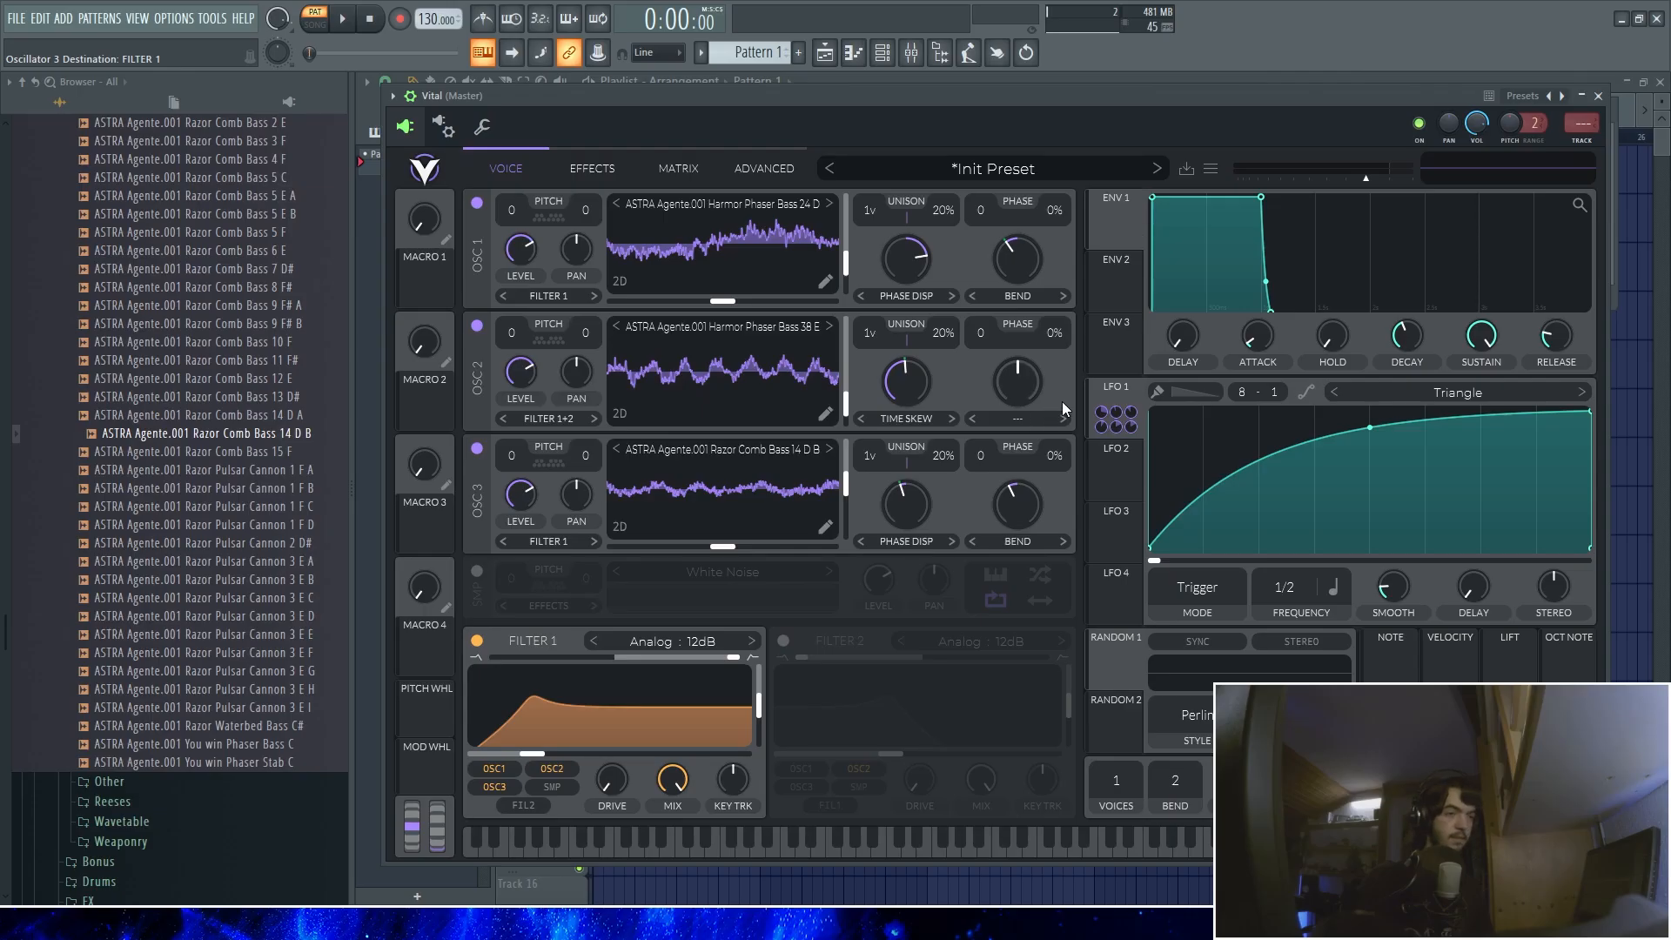
drag(1115, 420, 612, 738)
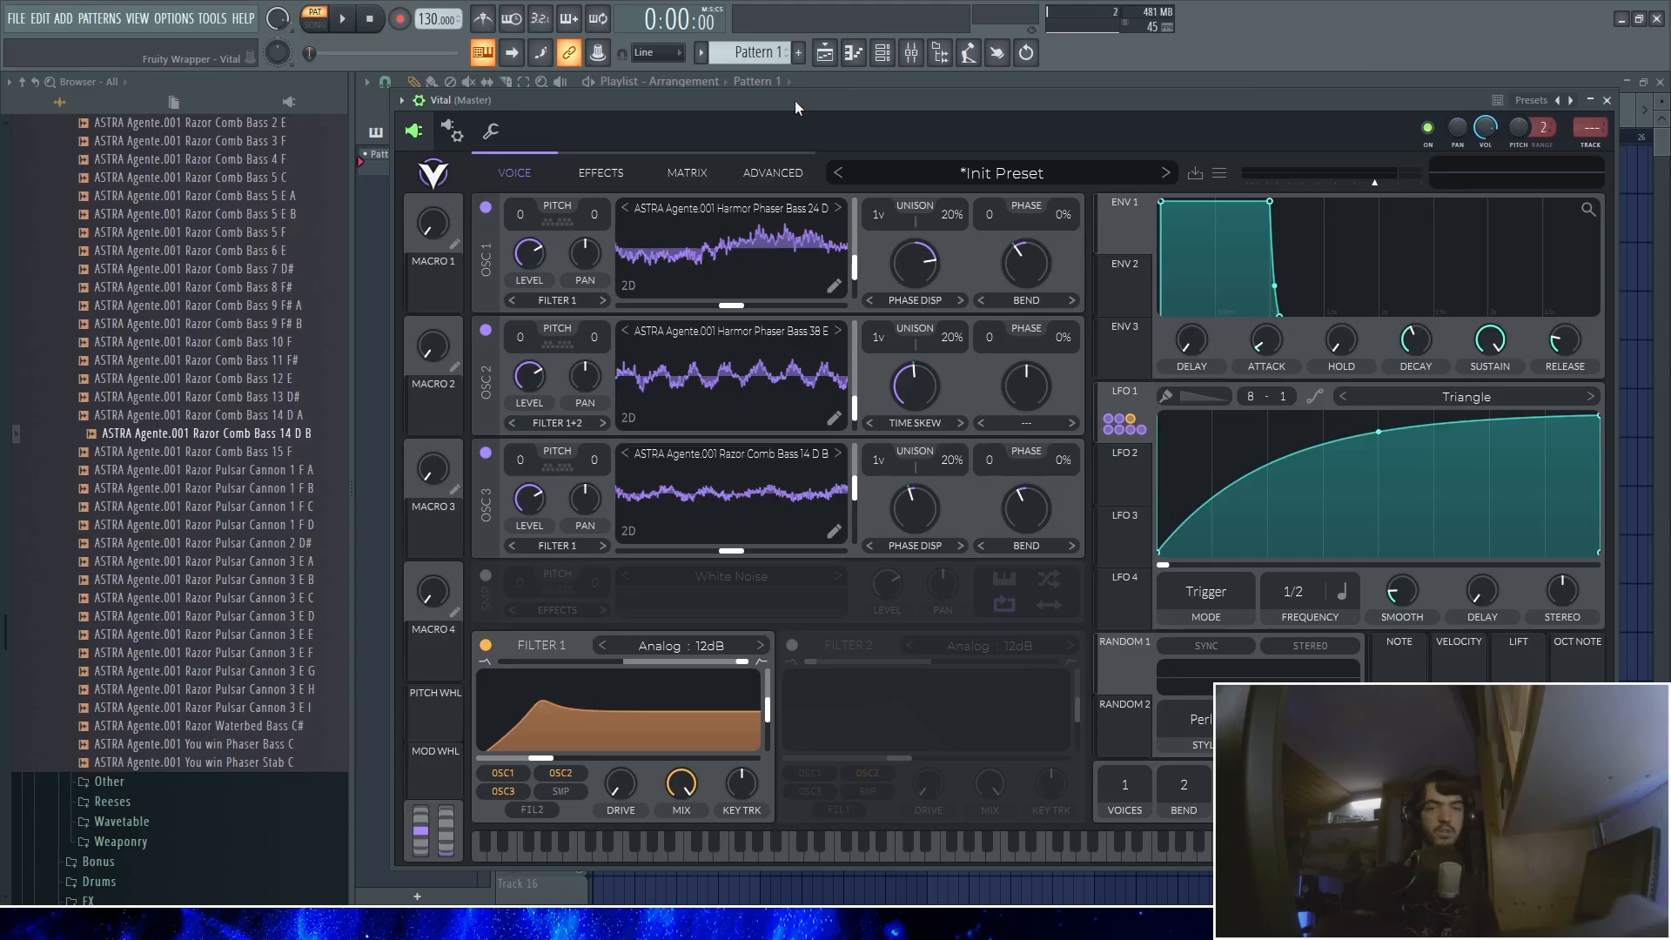
Enable Filter 2, route all three oscillators into both filters in parallel, and switch Filter 2 off again
click(792, 645)
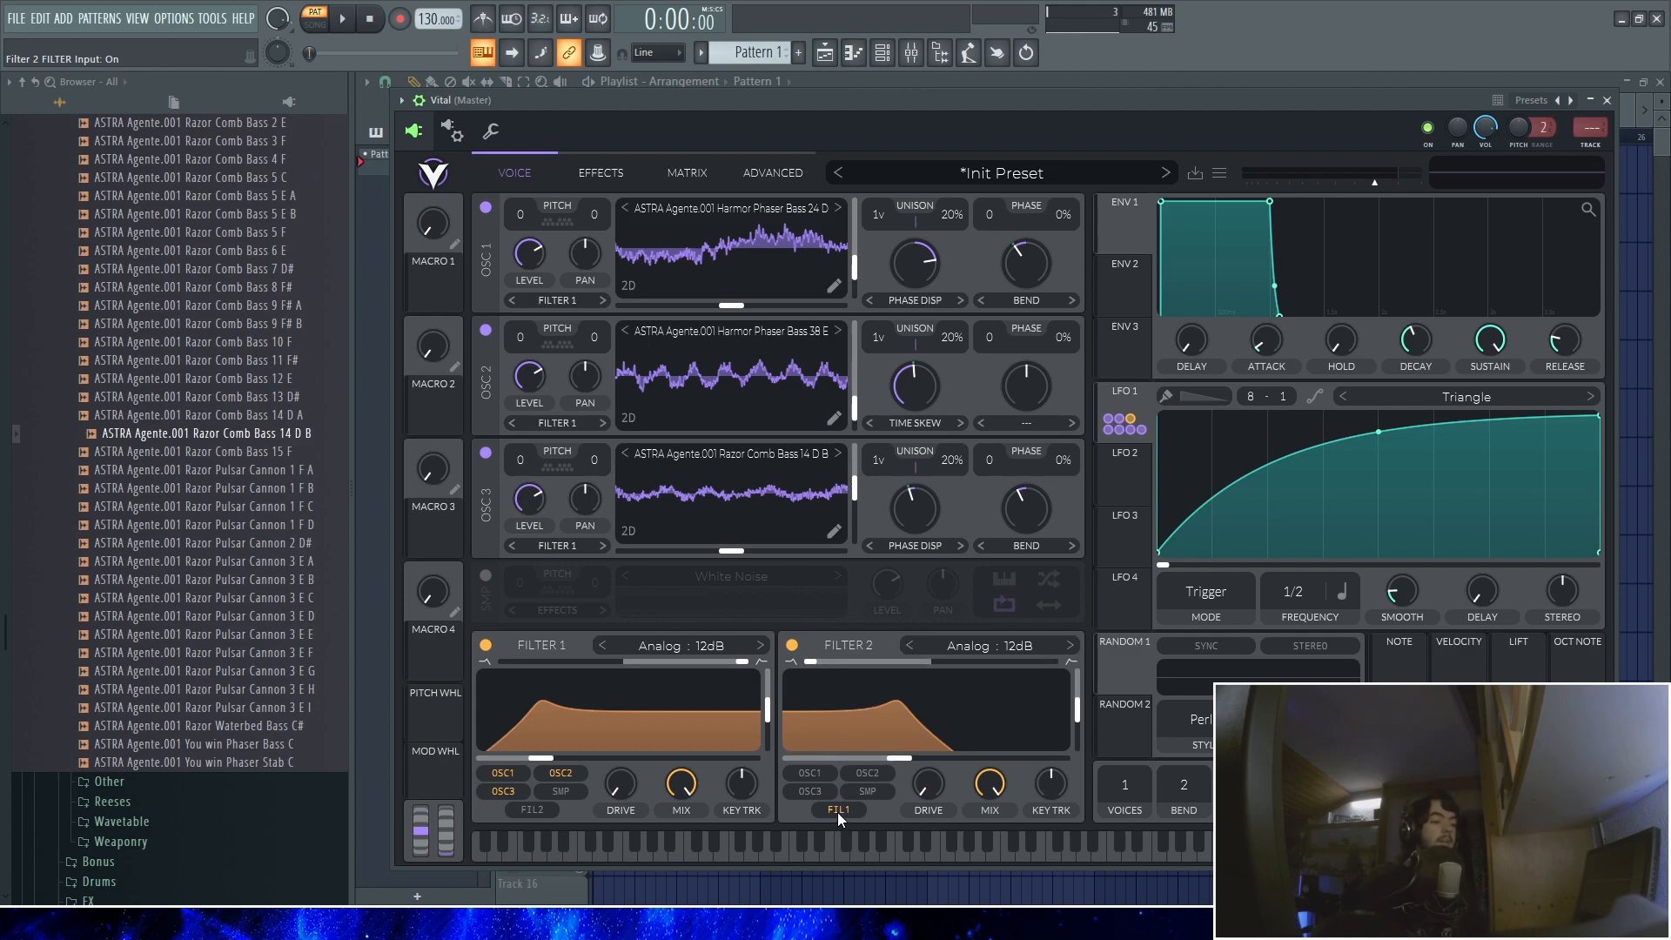
click(867, 773)
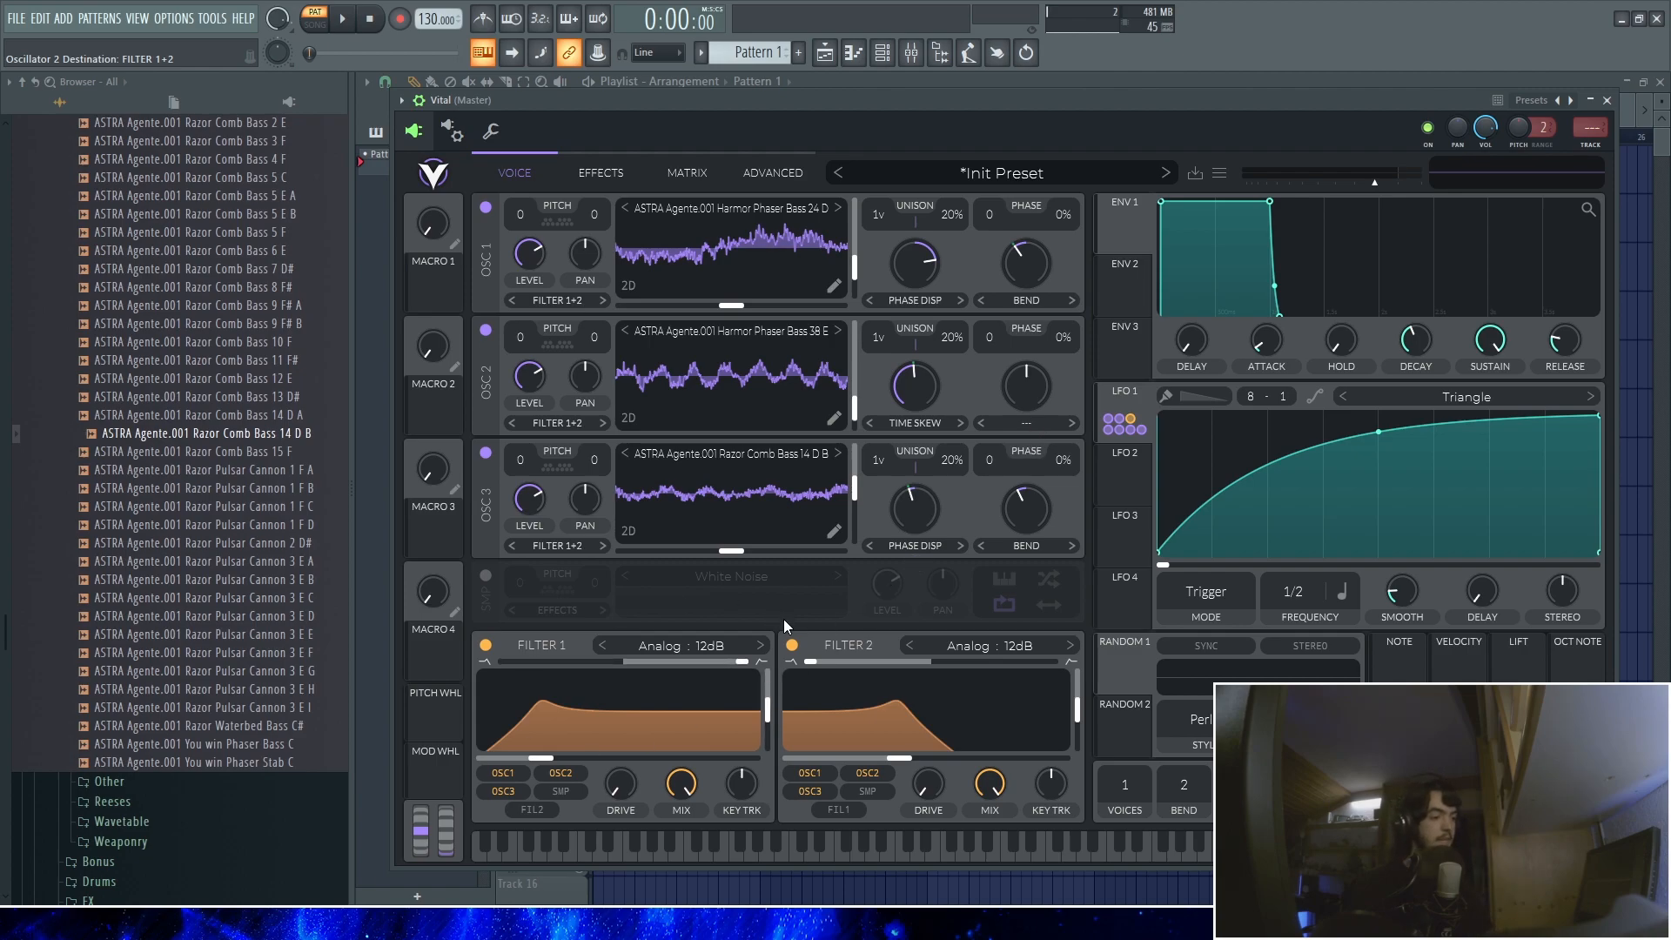
click(792, 644)
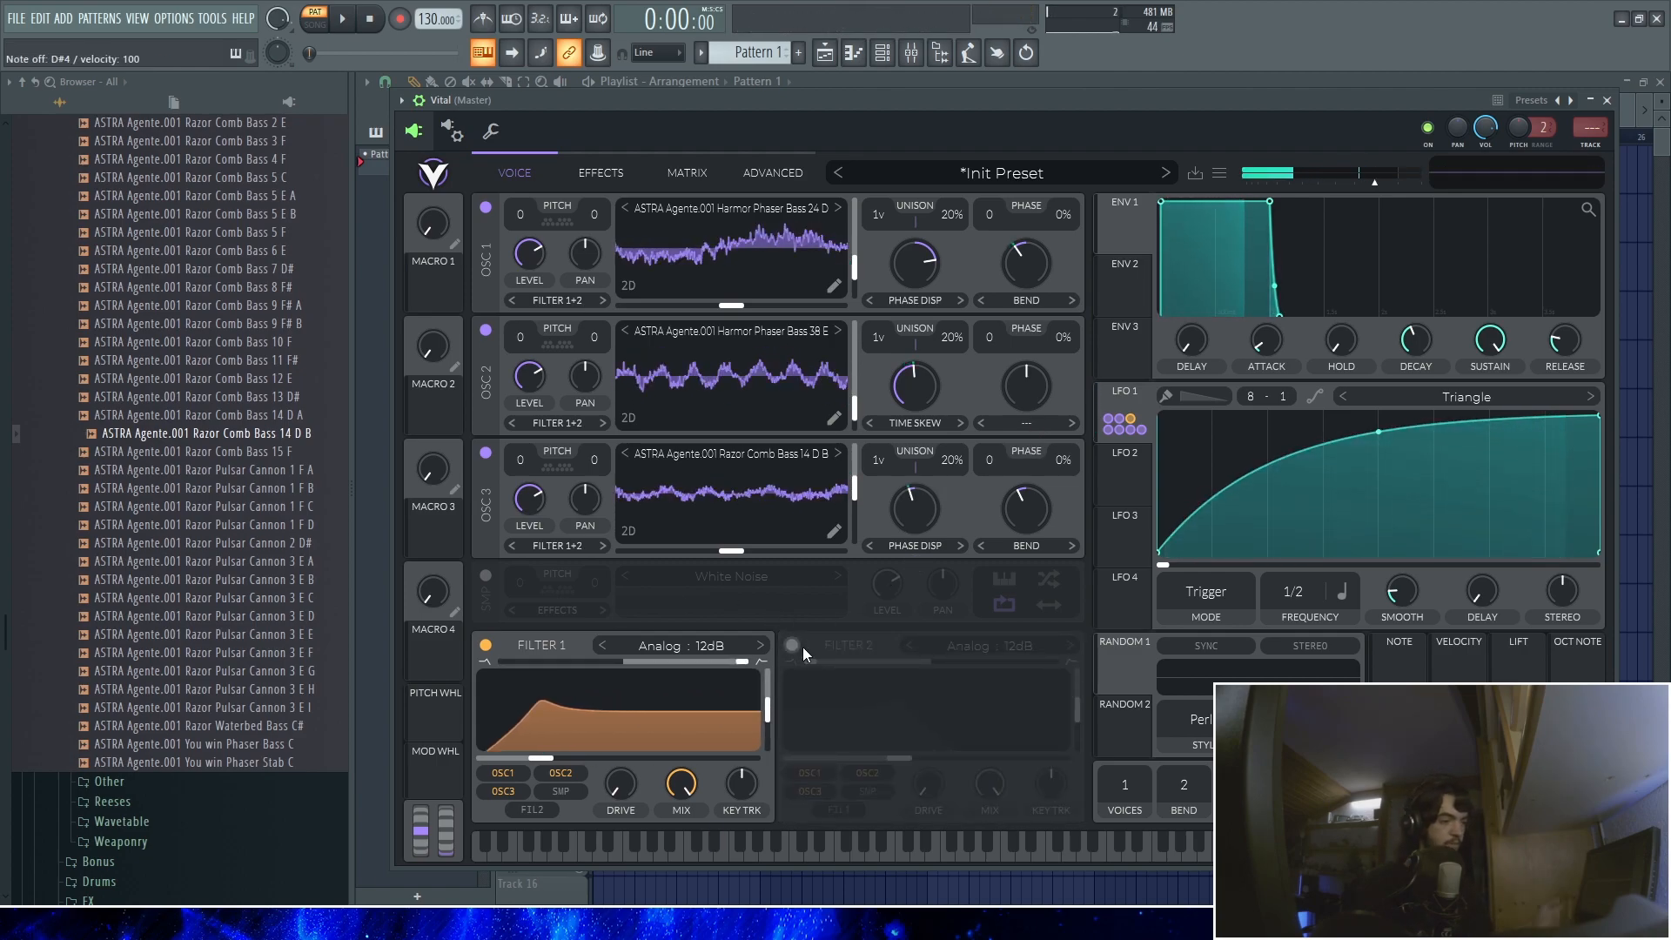
Turn Filter 2 on alongside Filter 1 as Phaser : Positive, modulate its cutoff with LFO 1, and lower its mix
click(793, 645)
click(486, 645)
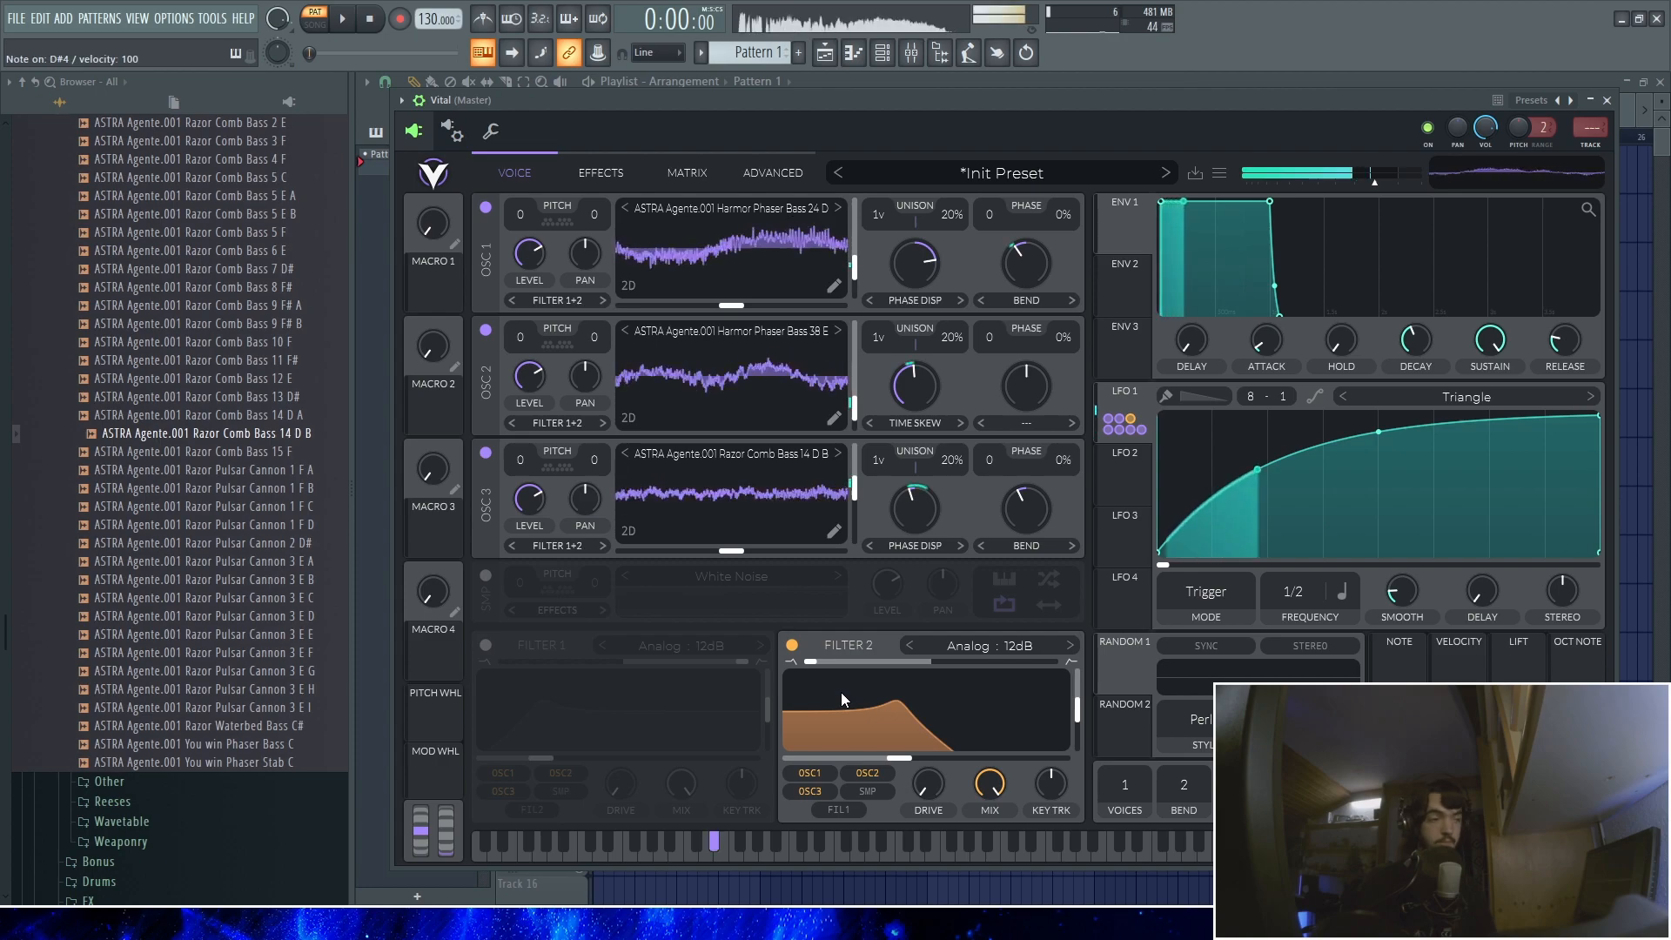
click(487, 646)
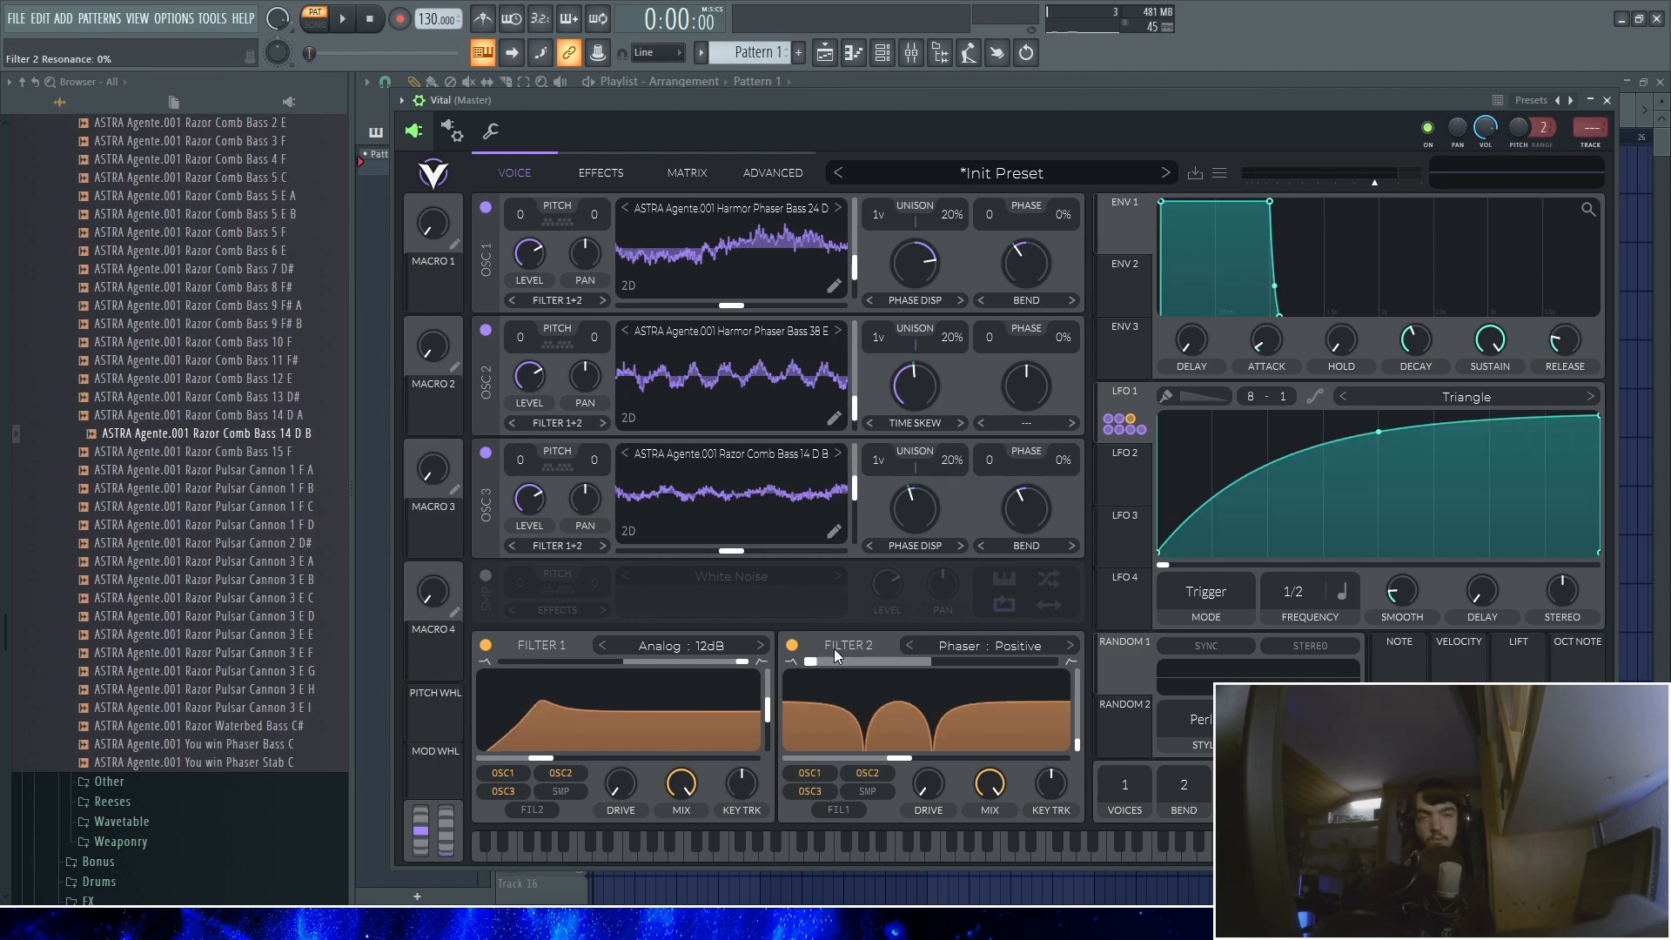
drag(1122, 412, 906, 761)
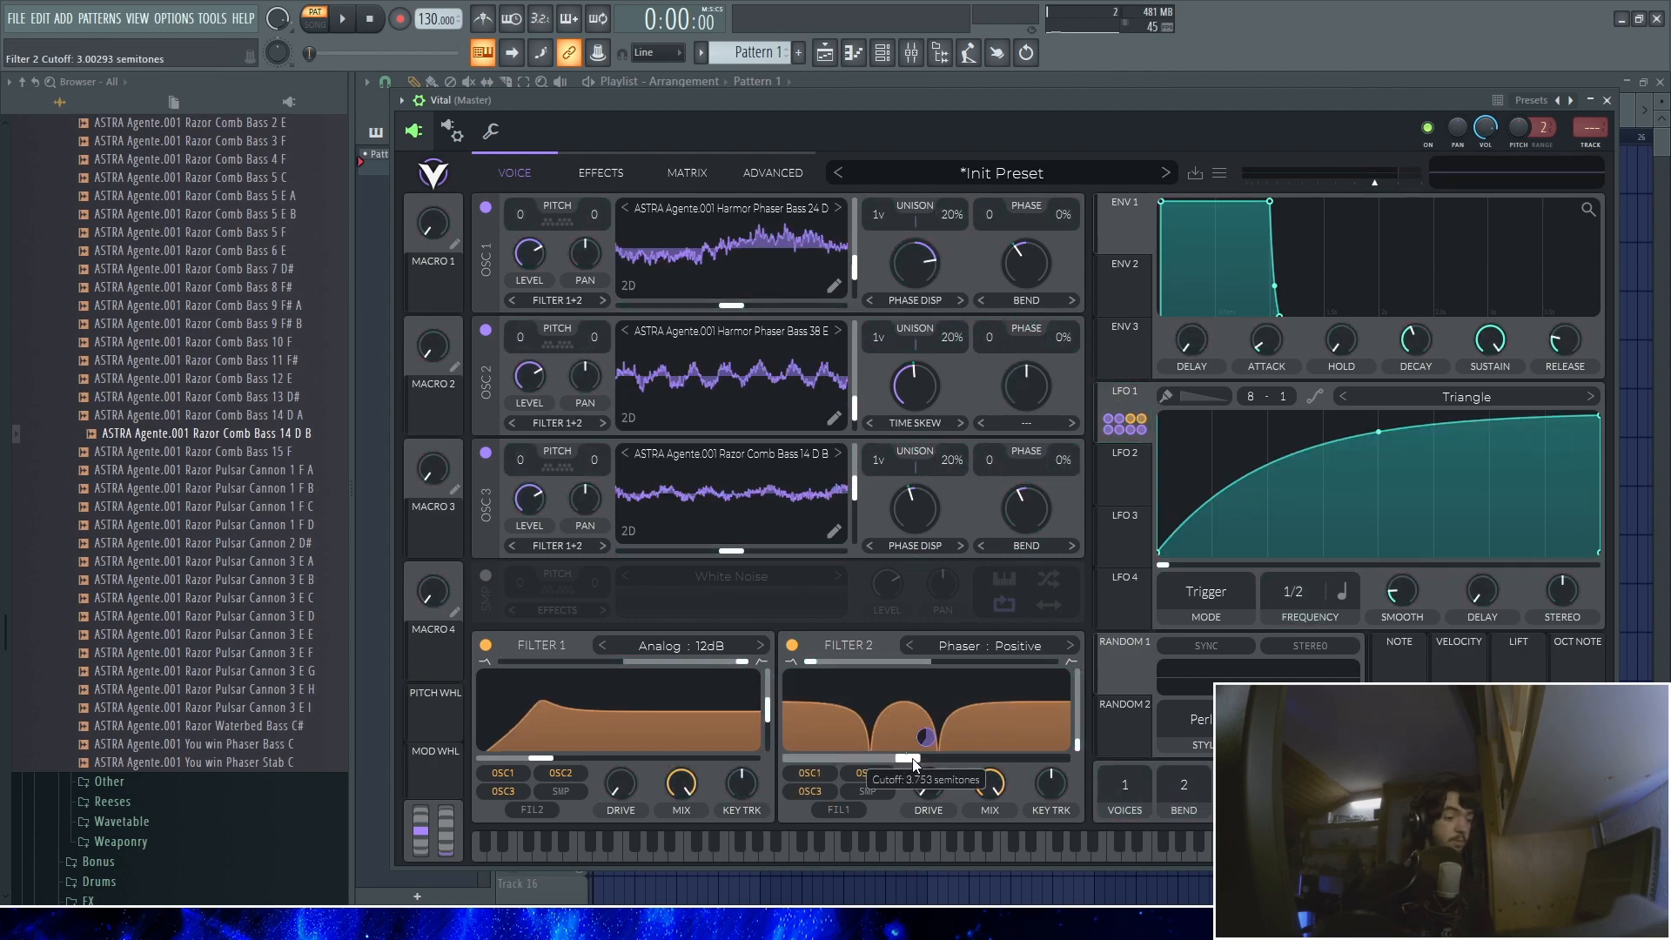
click(814, 661)
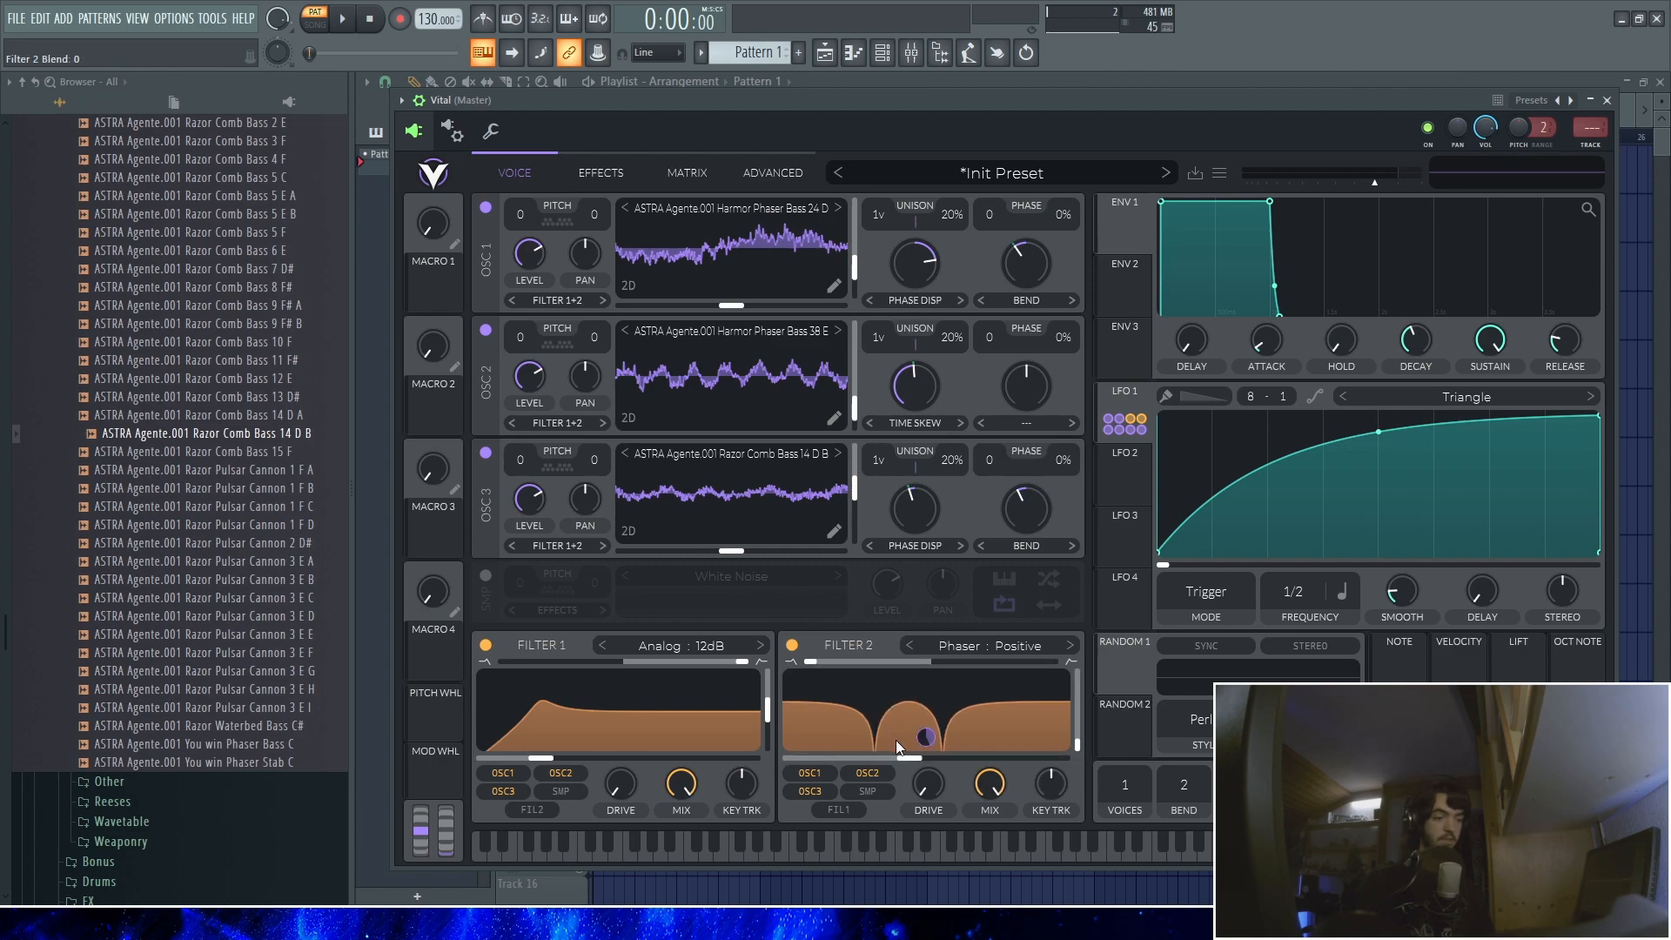
drag(888, 733, 992, 786)
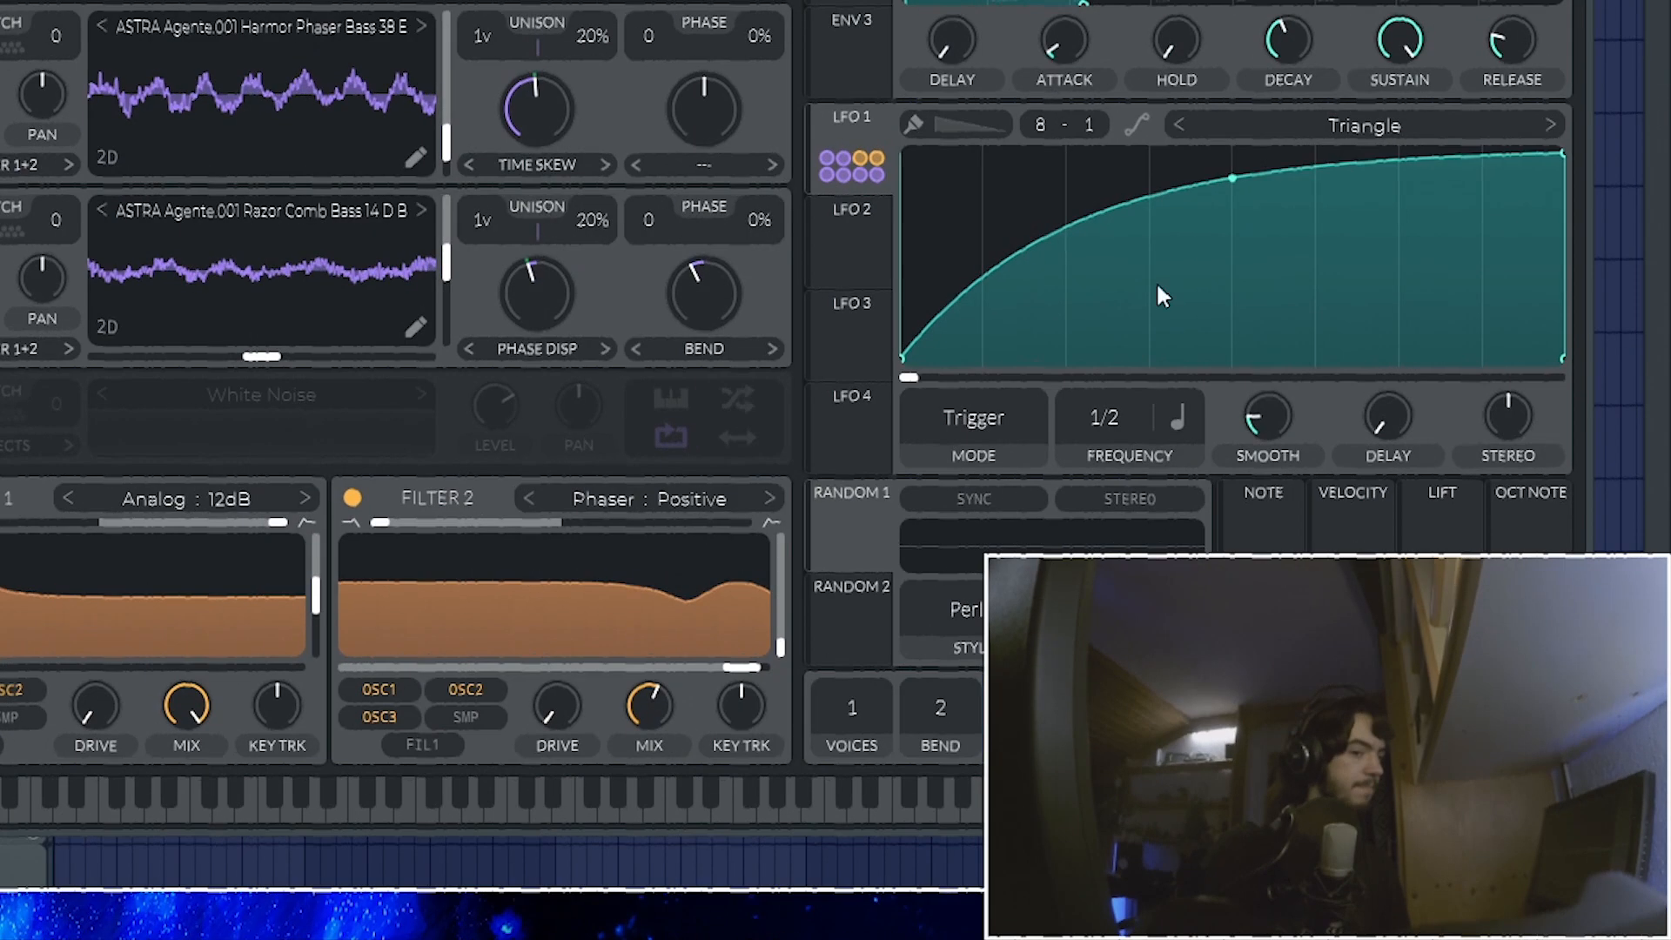
Try a falling decay curve on LFO 1, and assign LFO 2 to oscillator 1's wavetable position
click(1126, 471)
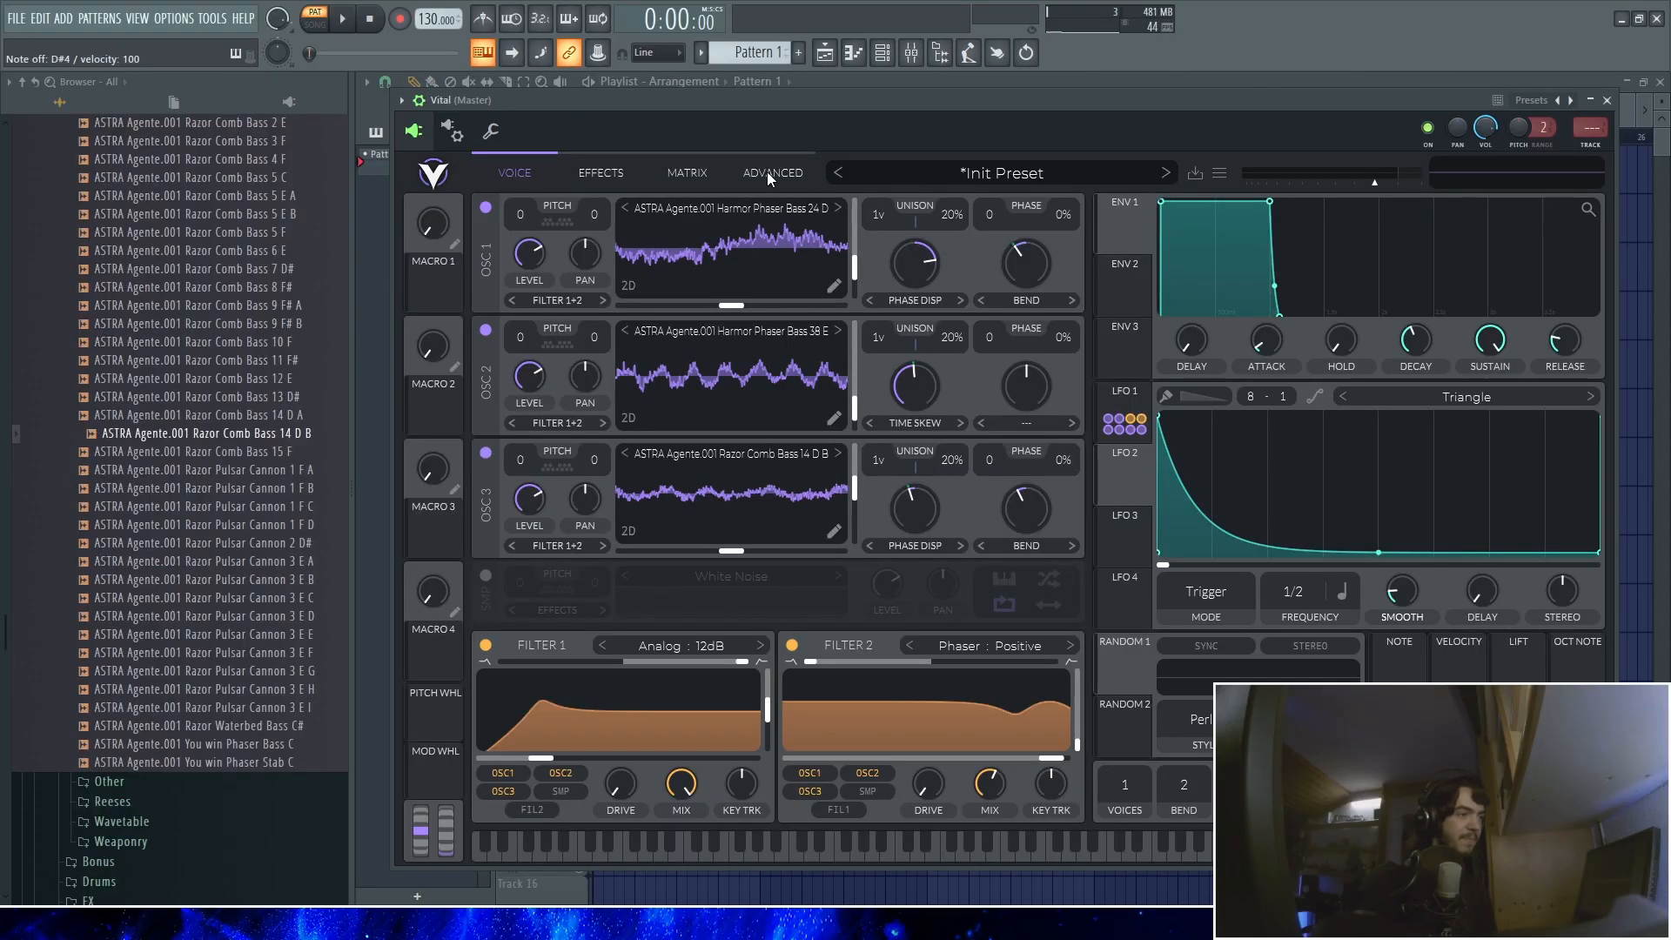
click(767, 174)
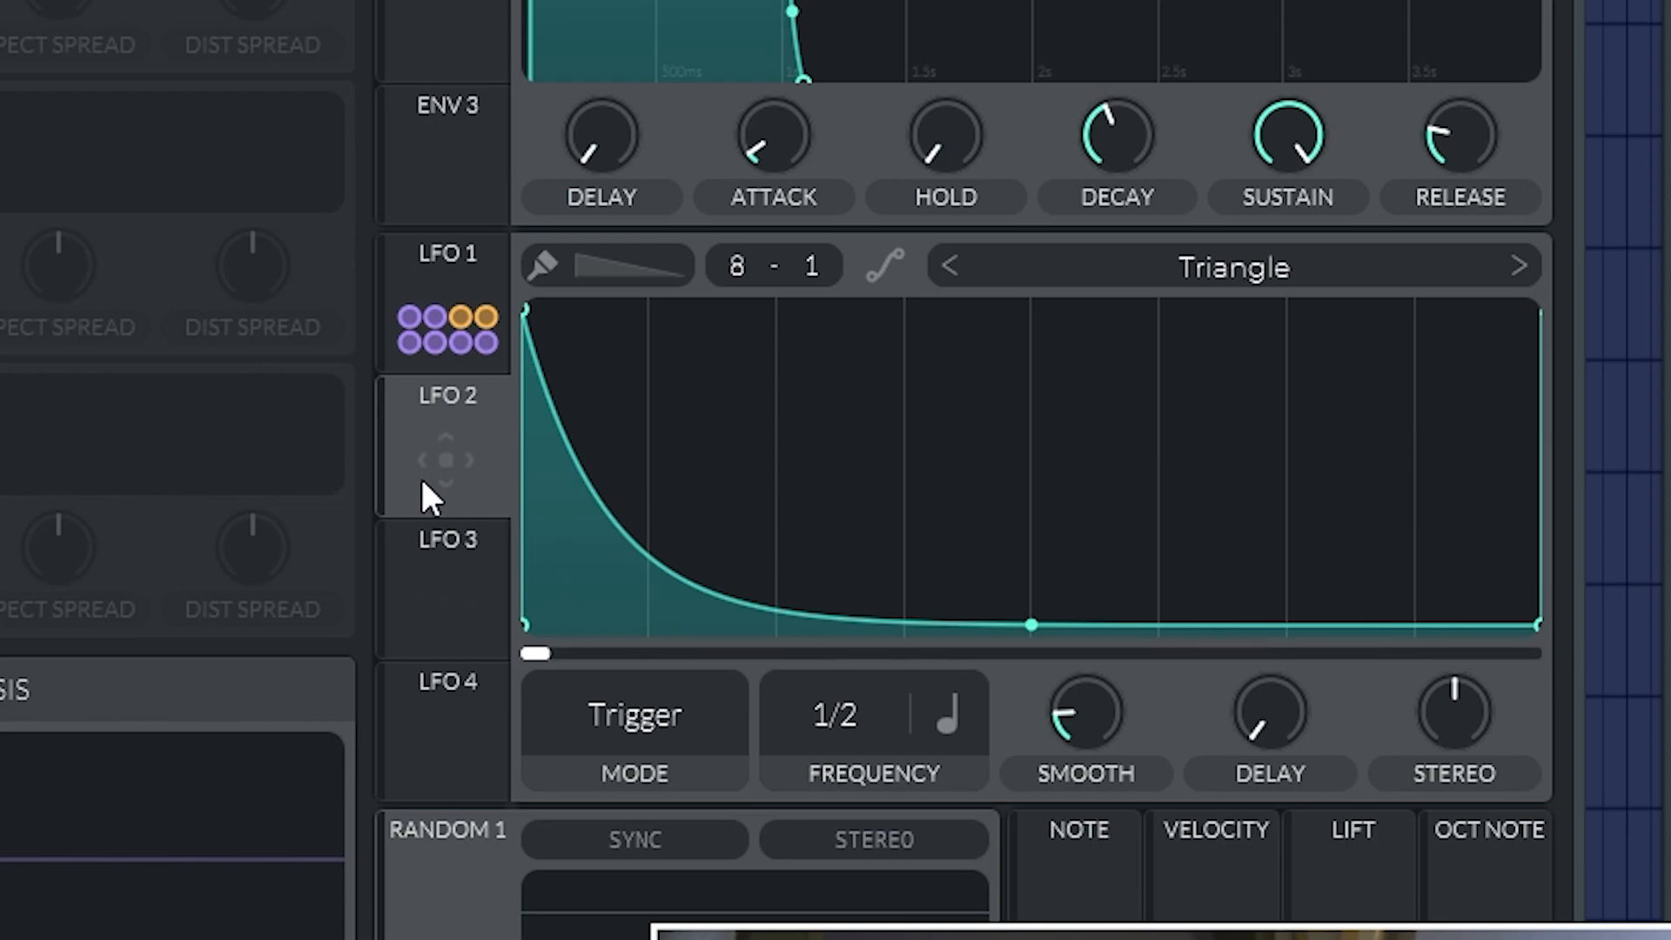
drag(439, 463, 755, 707)
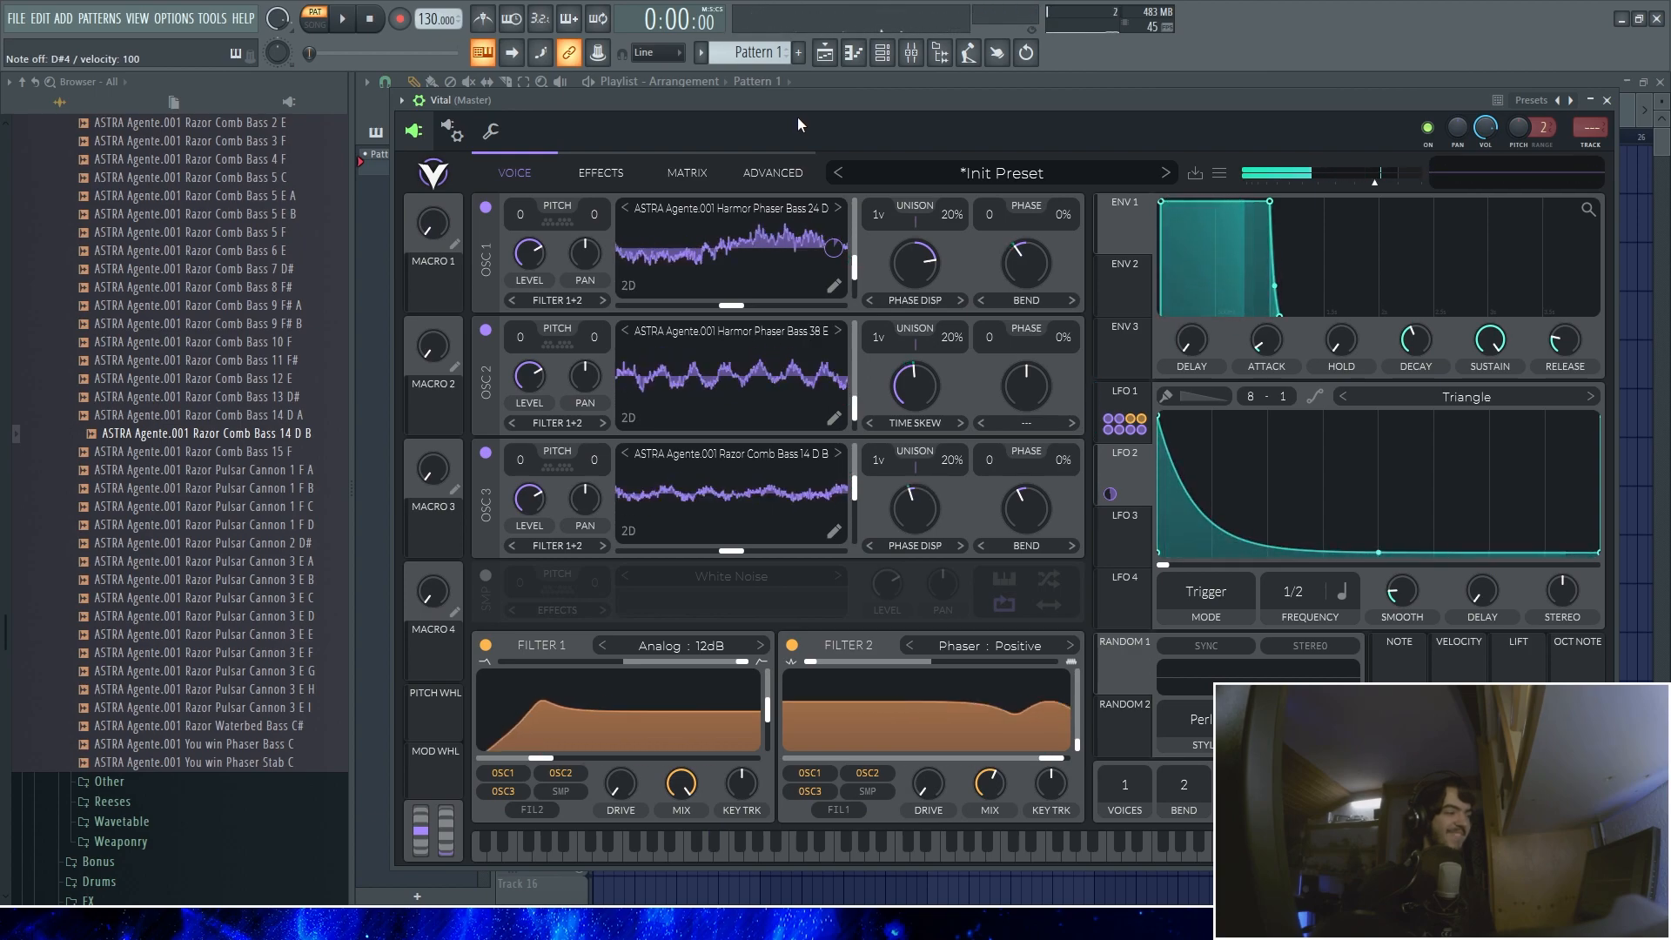
drag(797, 117, 792, 119)
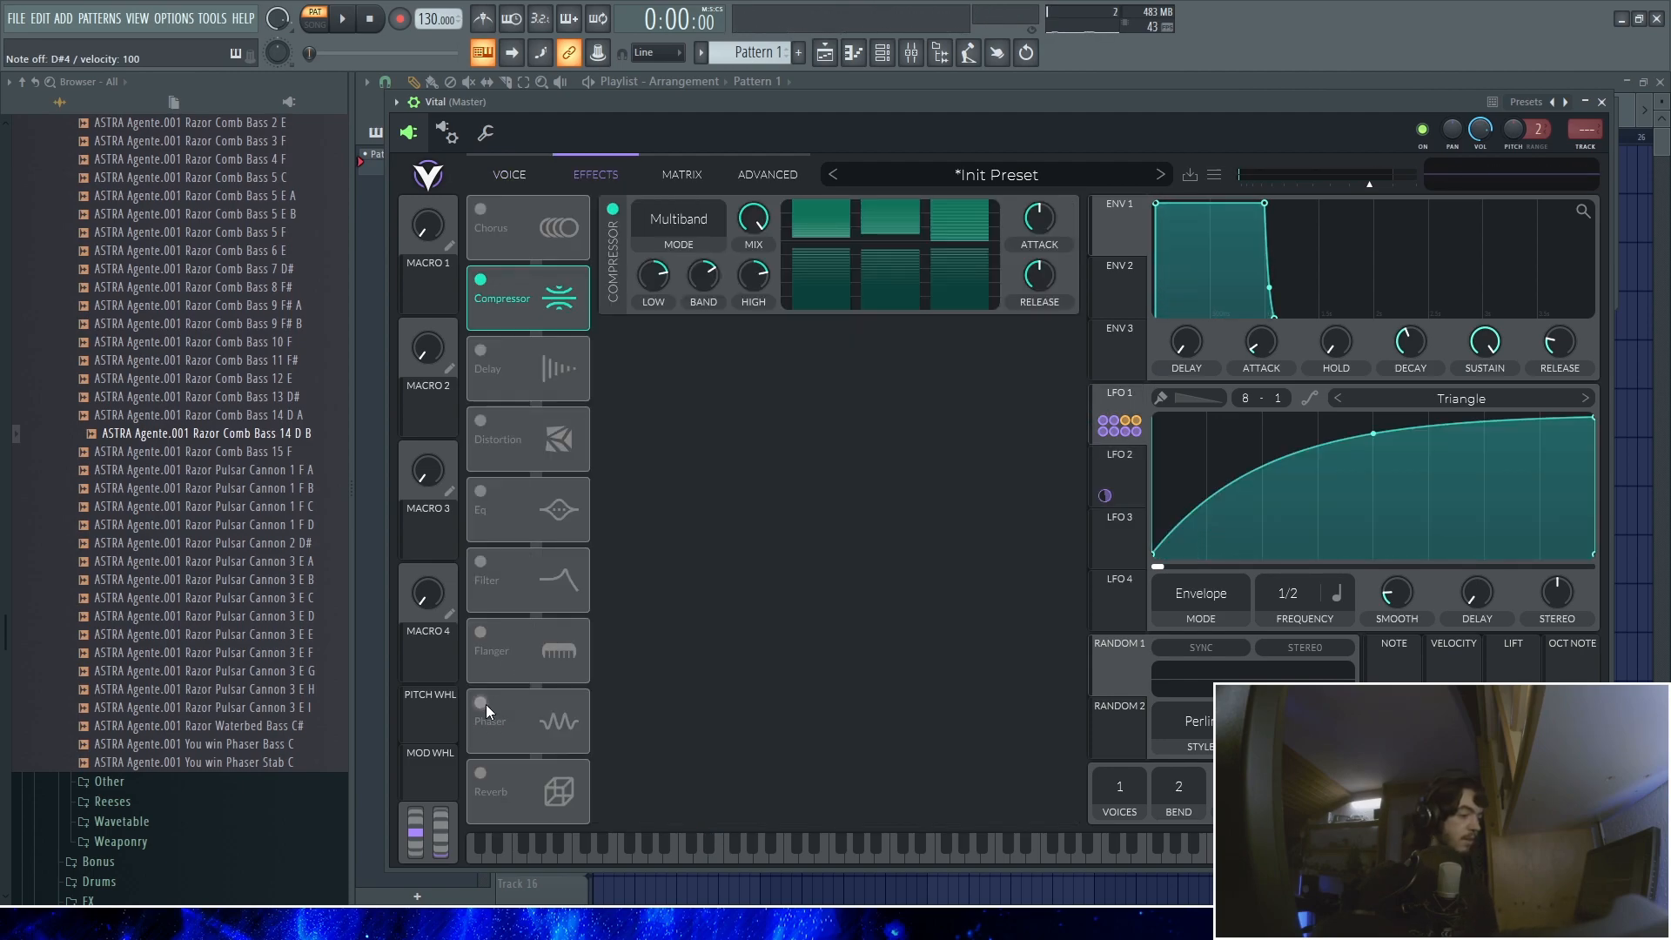
Add an EQ after the compressor with a boosted mid band, its cutoff at about 27 semitones and modulated by LFO 1
drag(483, 526, 549, 374)
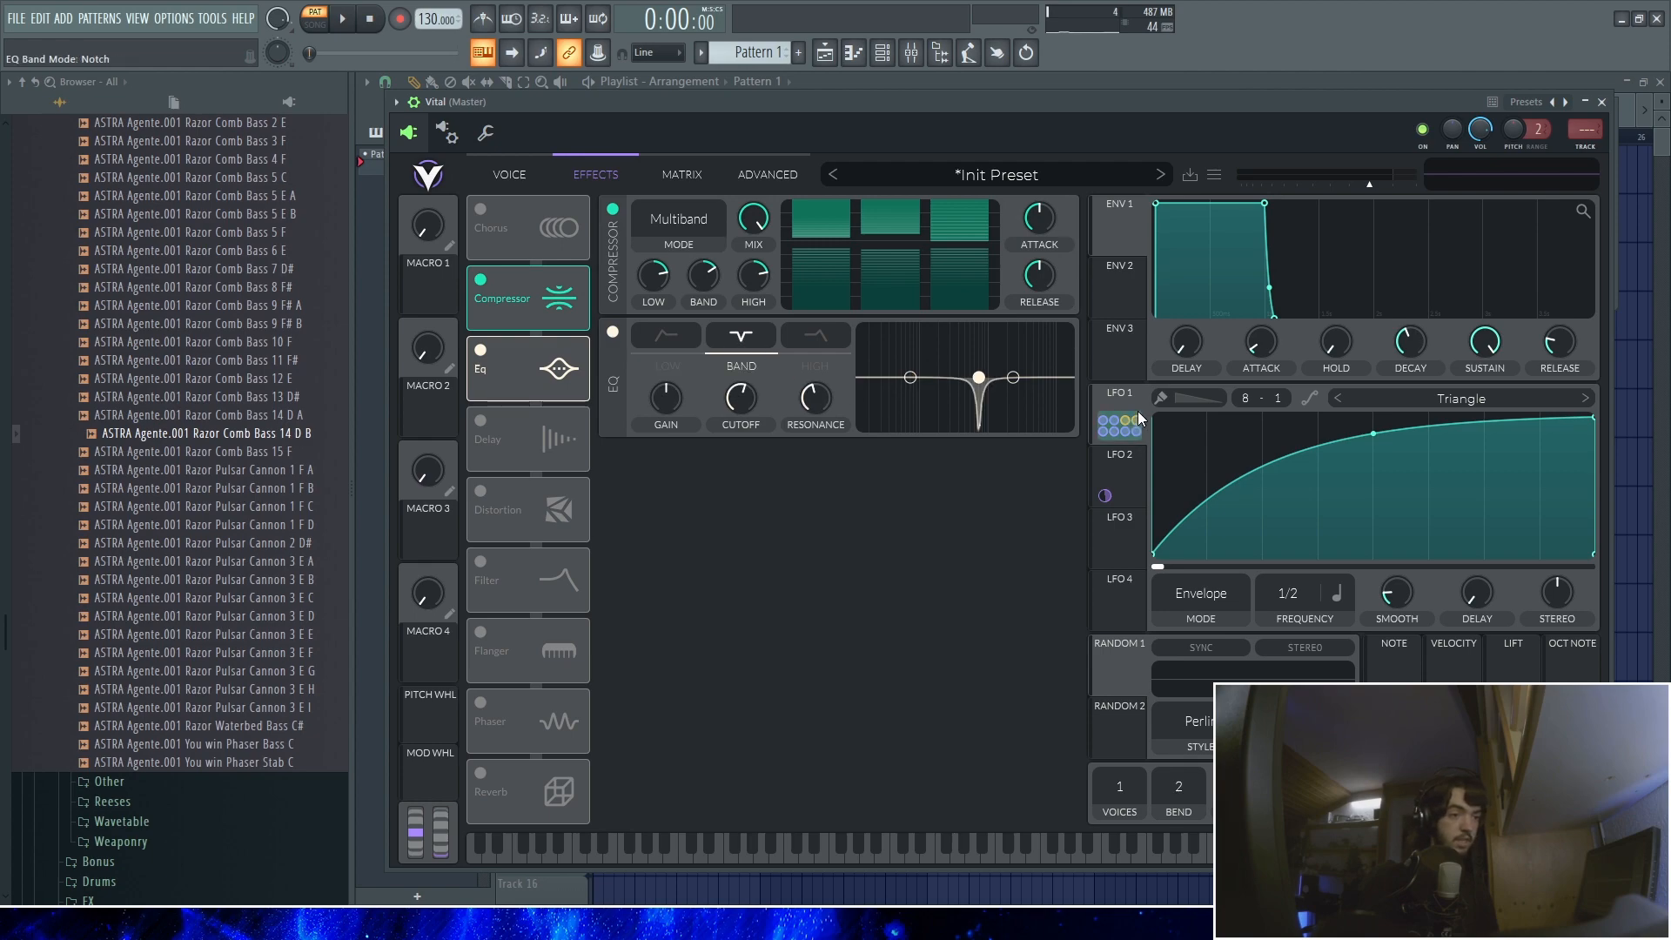
drag(1136, 411, 741, 399)
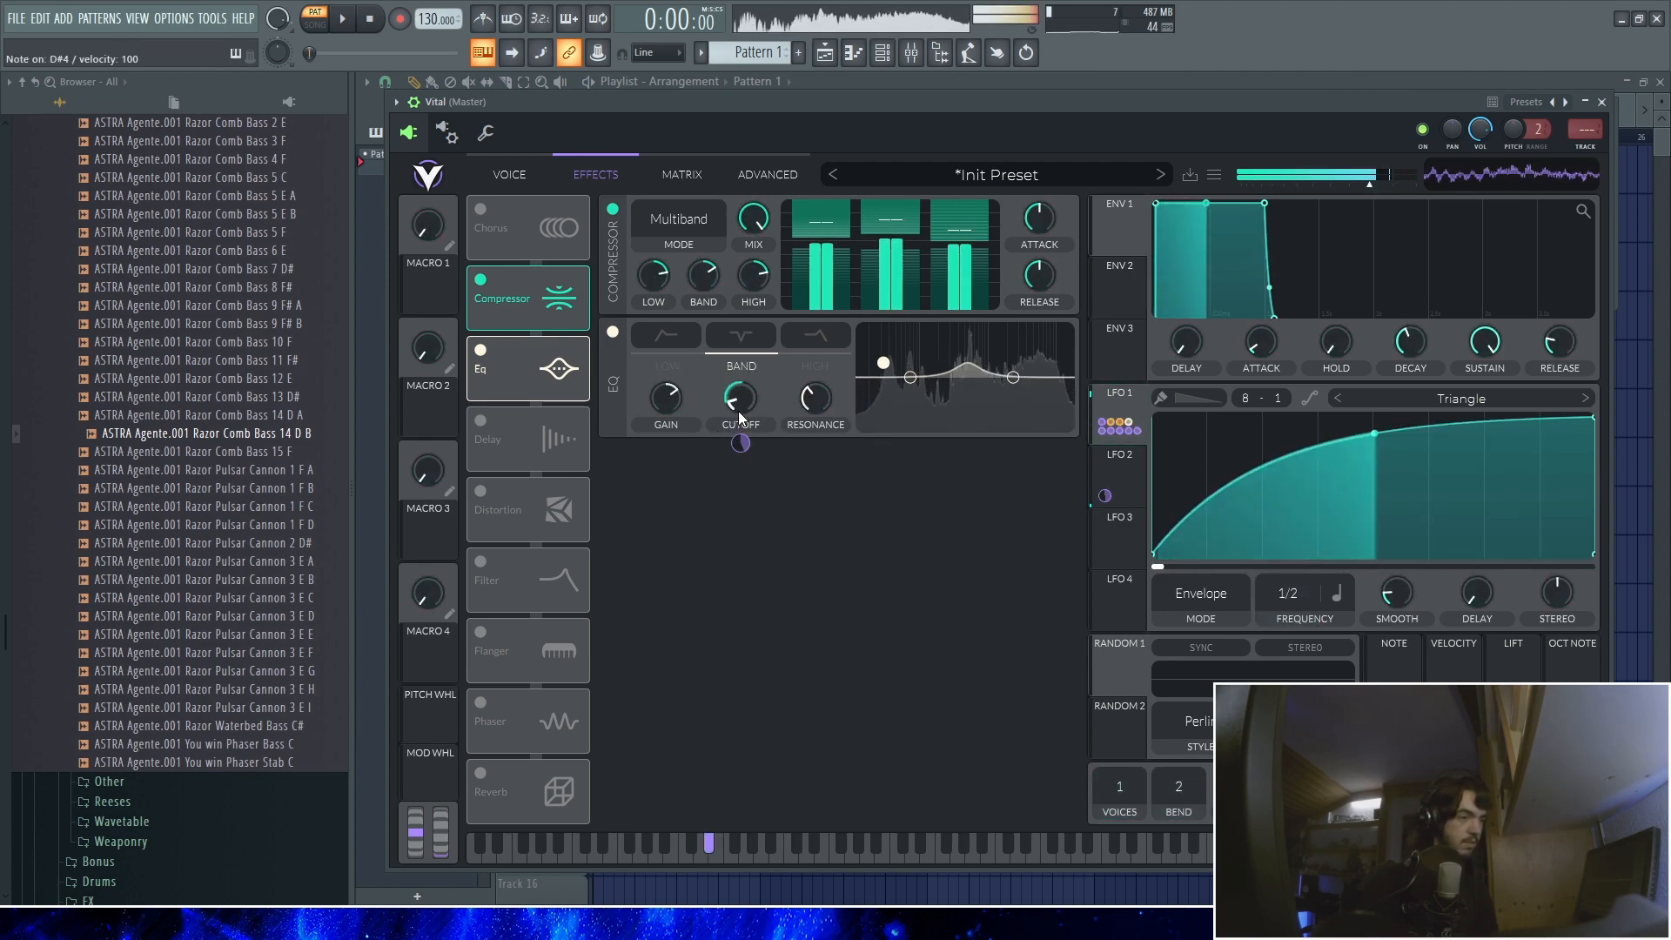
mouse_move(742, 407)
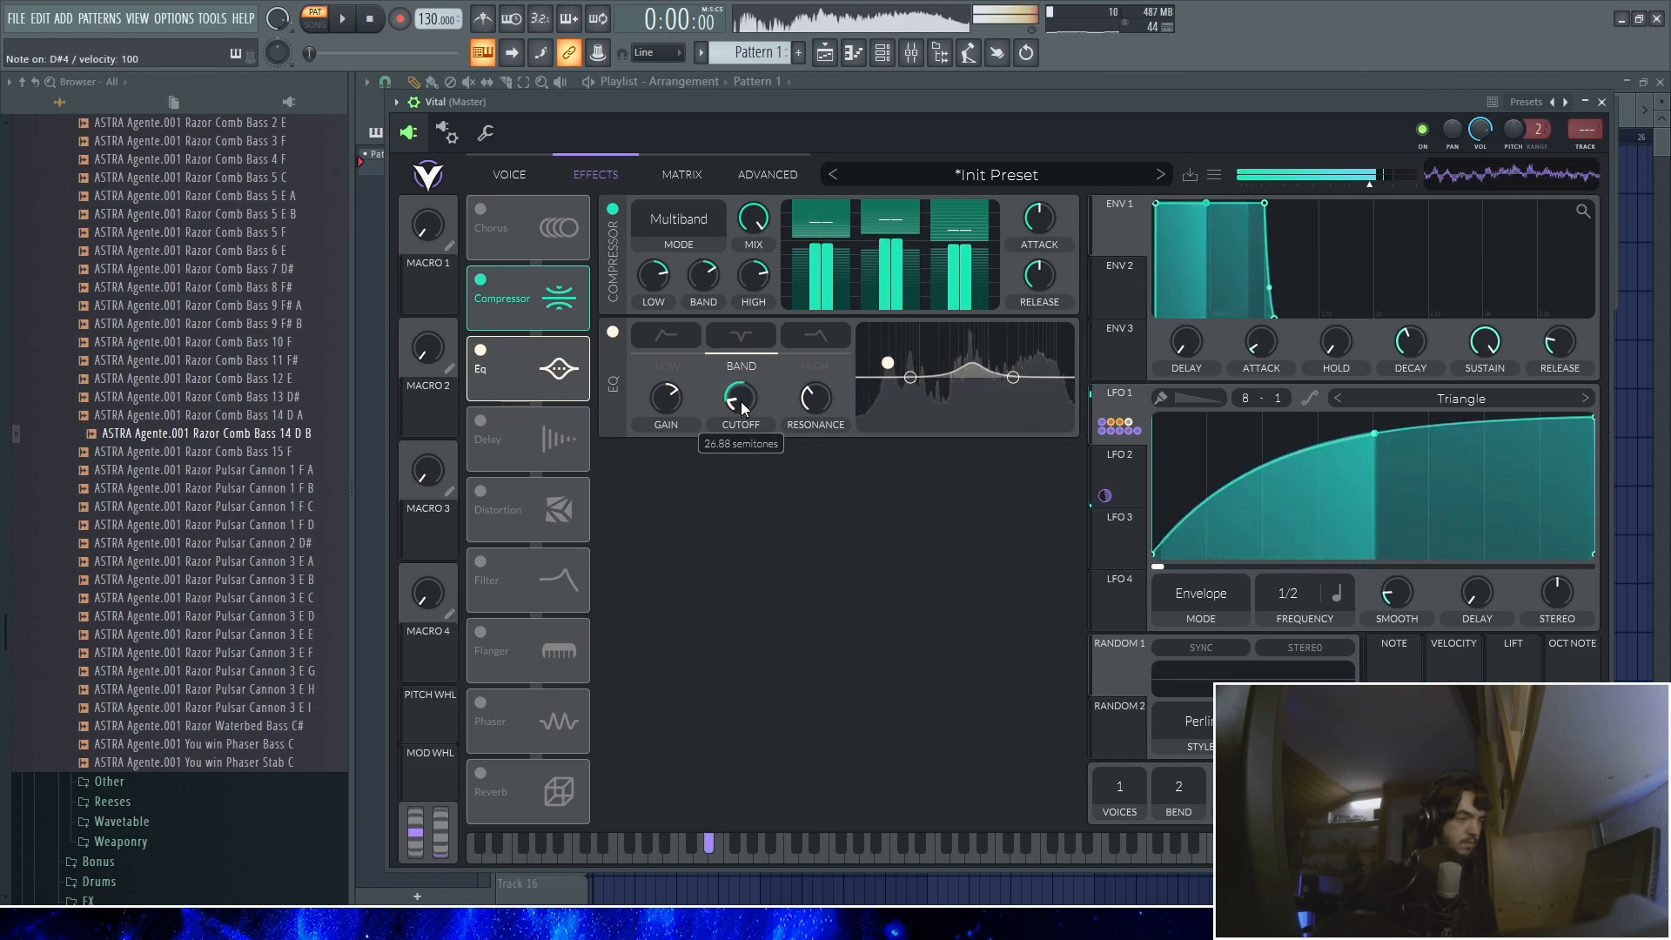
mouse_move(665, 406)
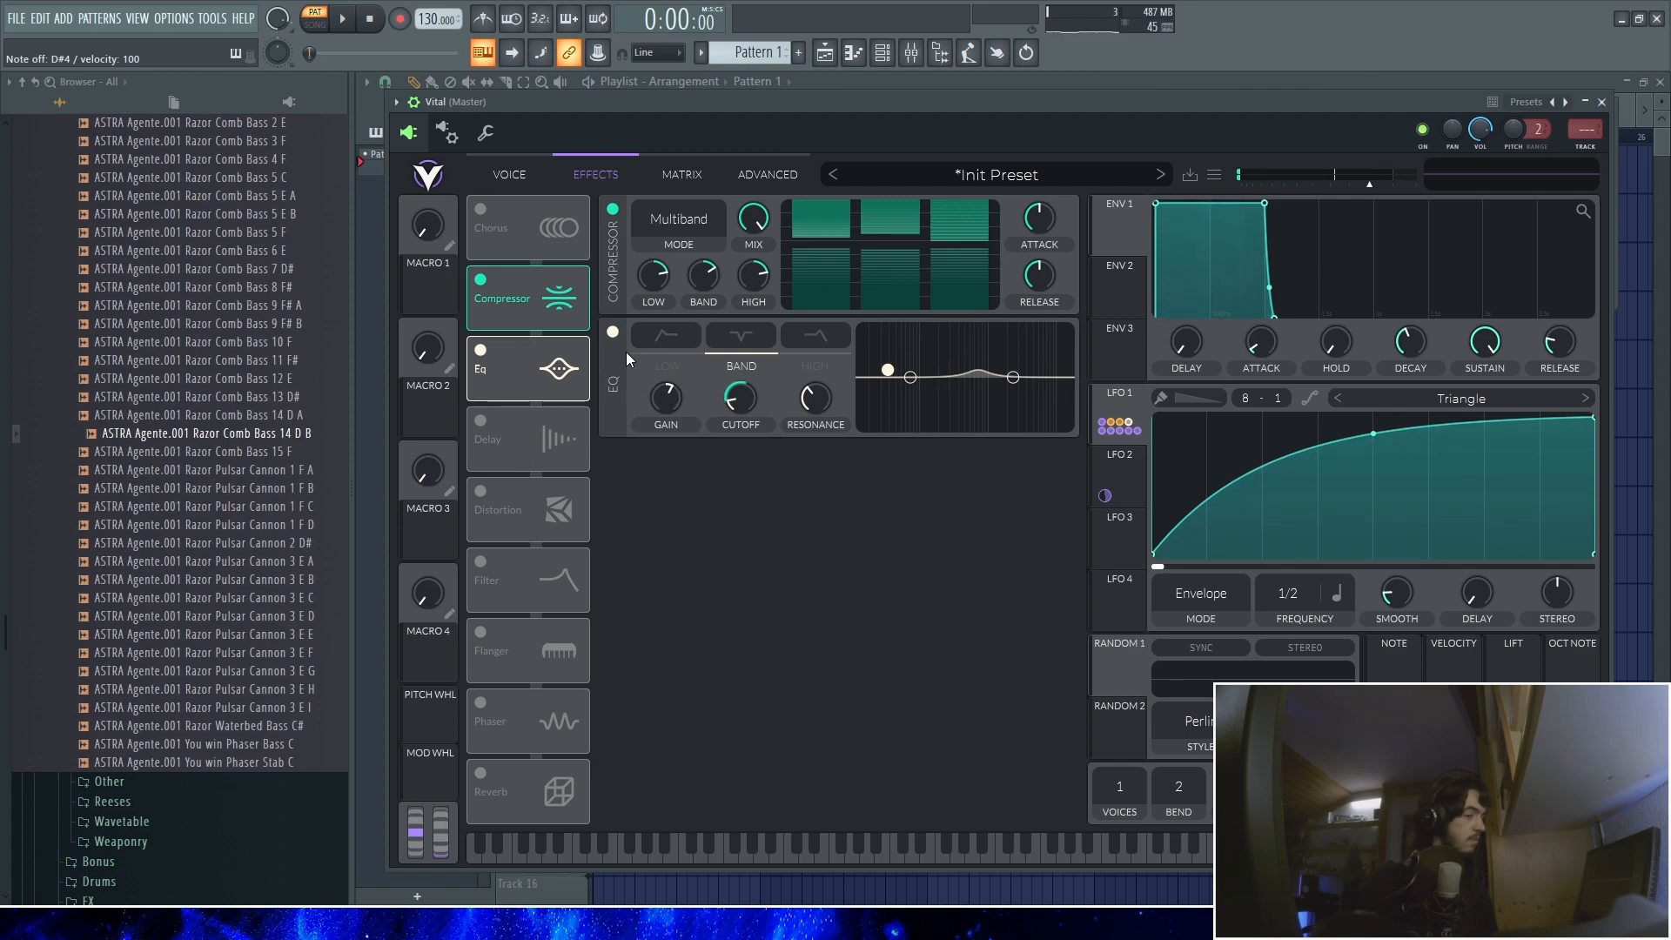
Add a Phaser : Positive filter effect ahead of the compressor, modulate its cutoff with LFO 1, and reduce its mix
click(479, 561)
drag(529, 580, 528, 292)
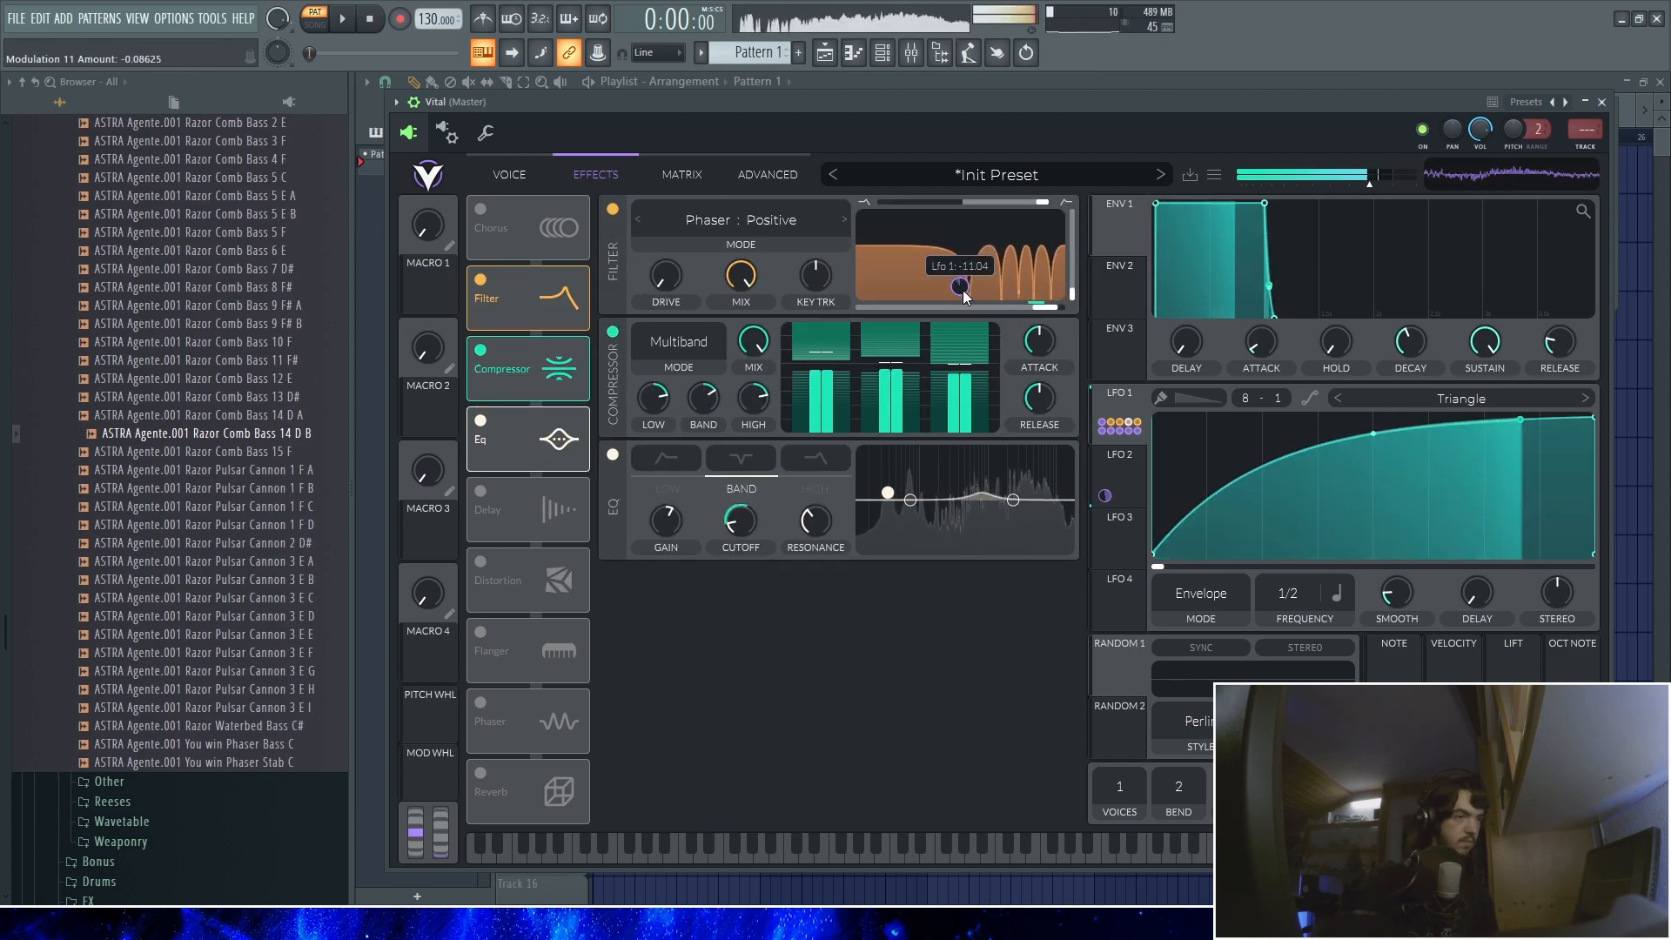
drag(1051, 303, 961, 320)
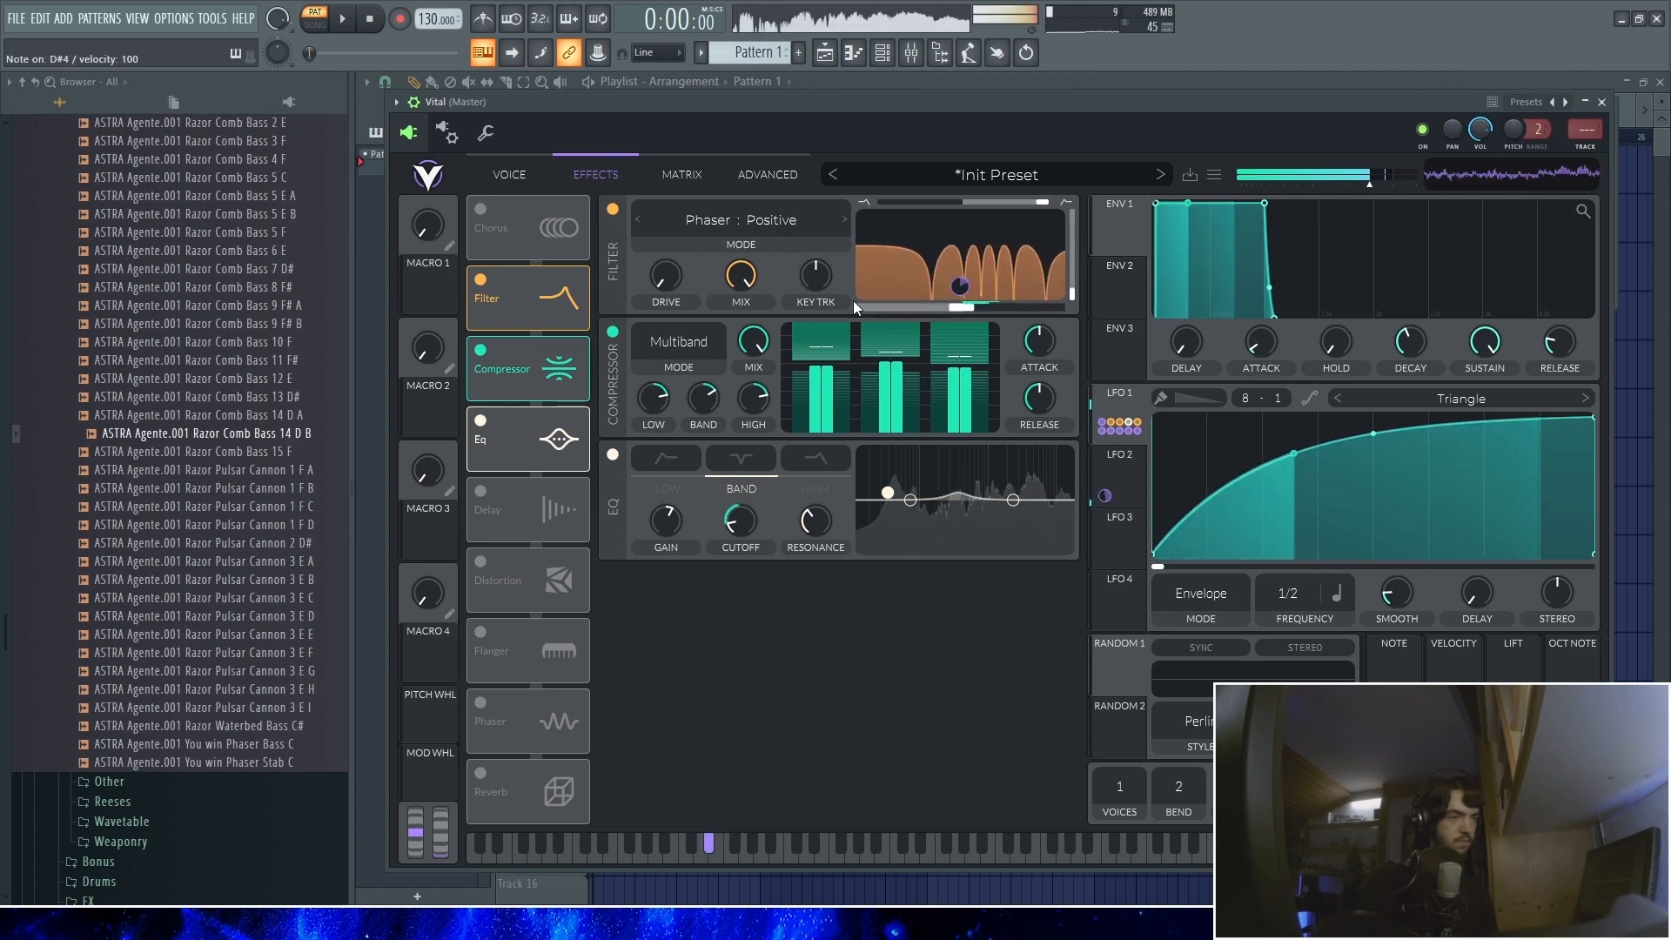
drag(722, 279, 739, 278)
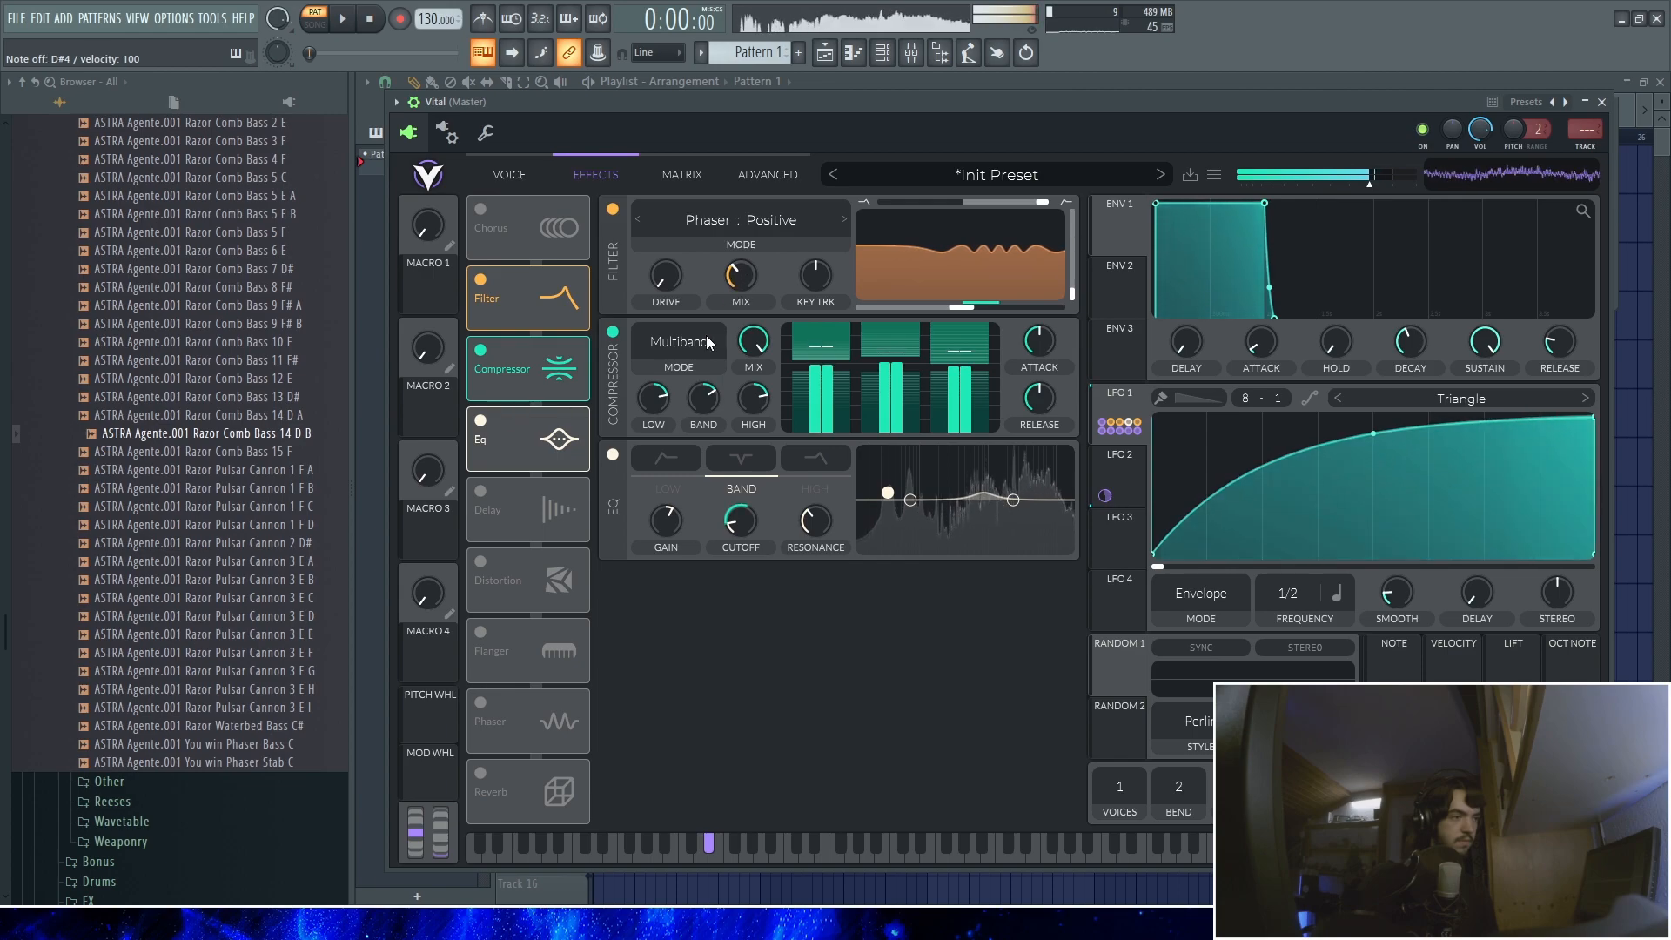
Insert the Phaser effect between the filter and the compressor, modulate its center with LFO 1, and reduce its mix
drag(528, 720, 528, 368)
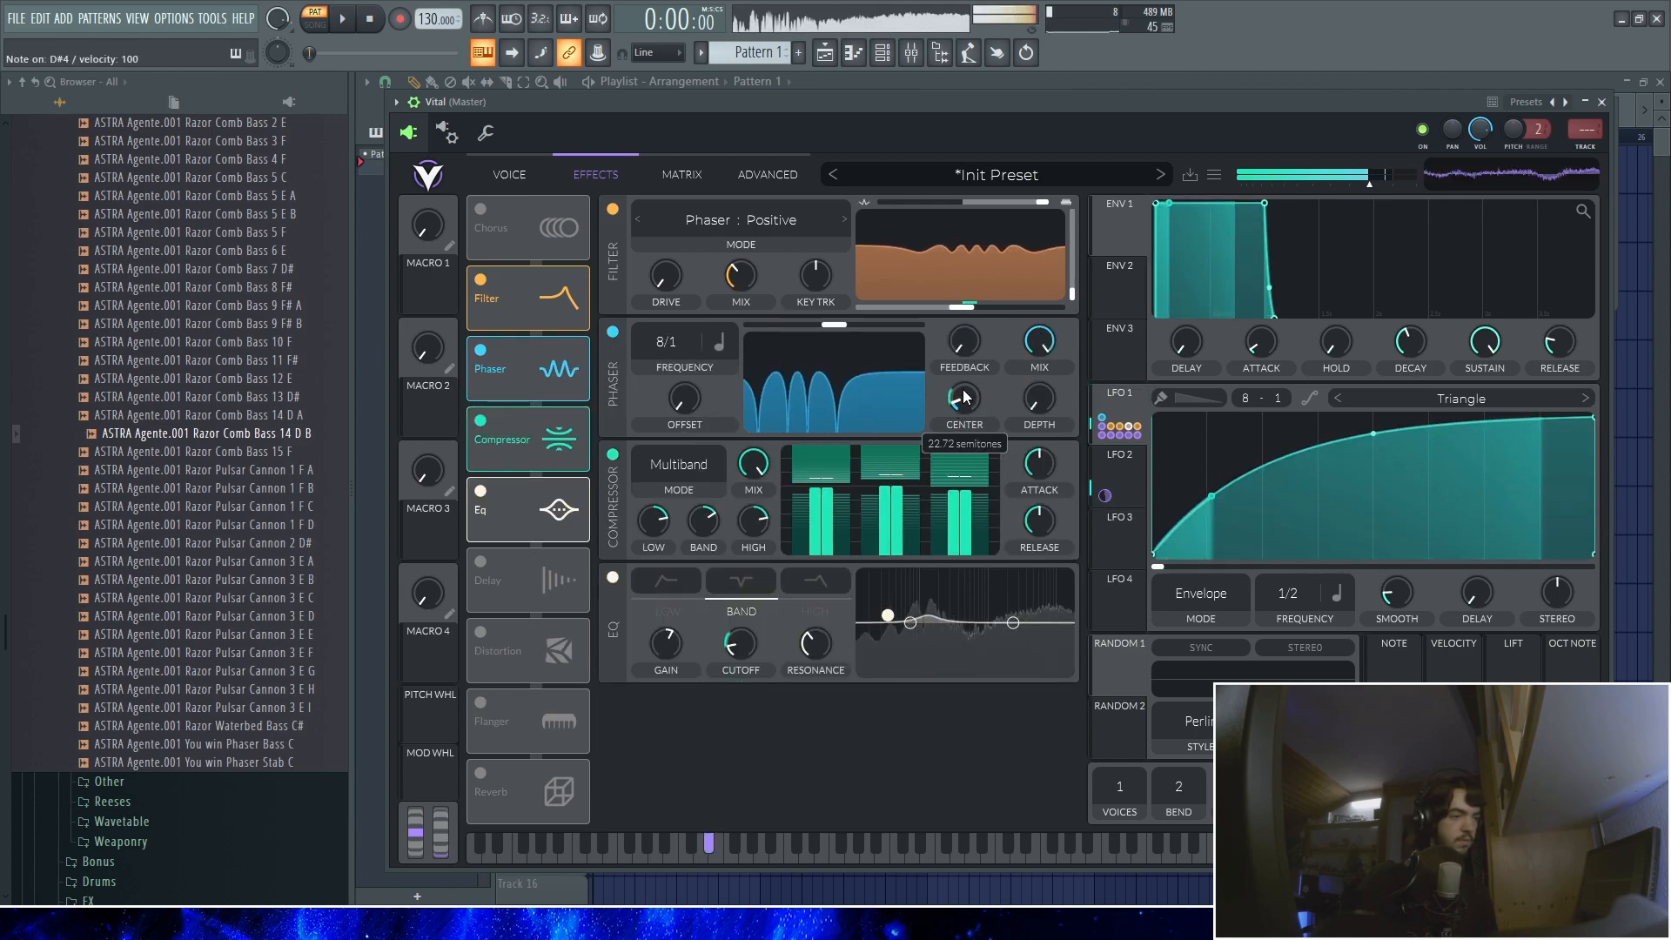
mouse_move(1030, 355)
mouse_down()
mouse_move(1044, 347)
mouse_move(1027, 353)
mouse_up()
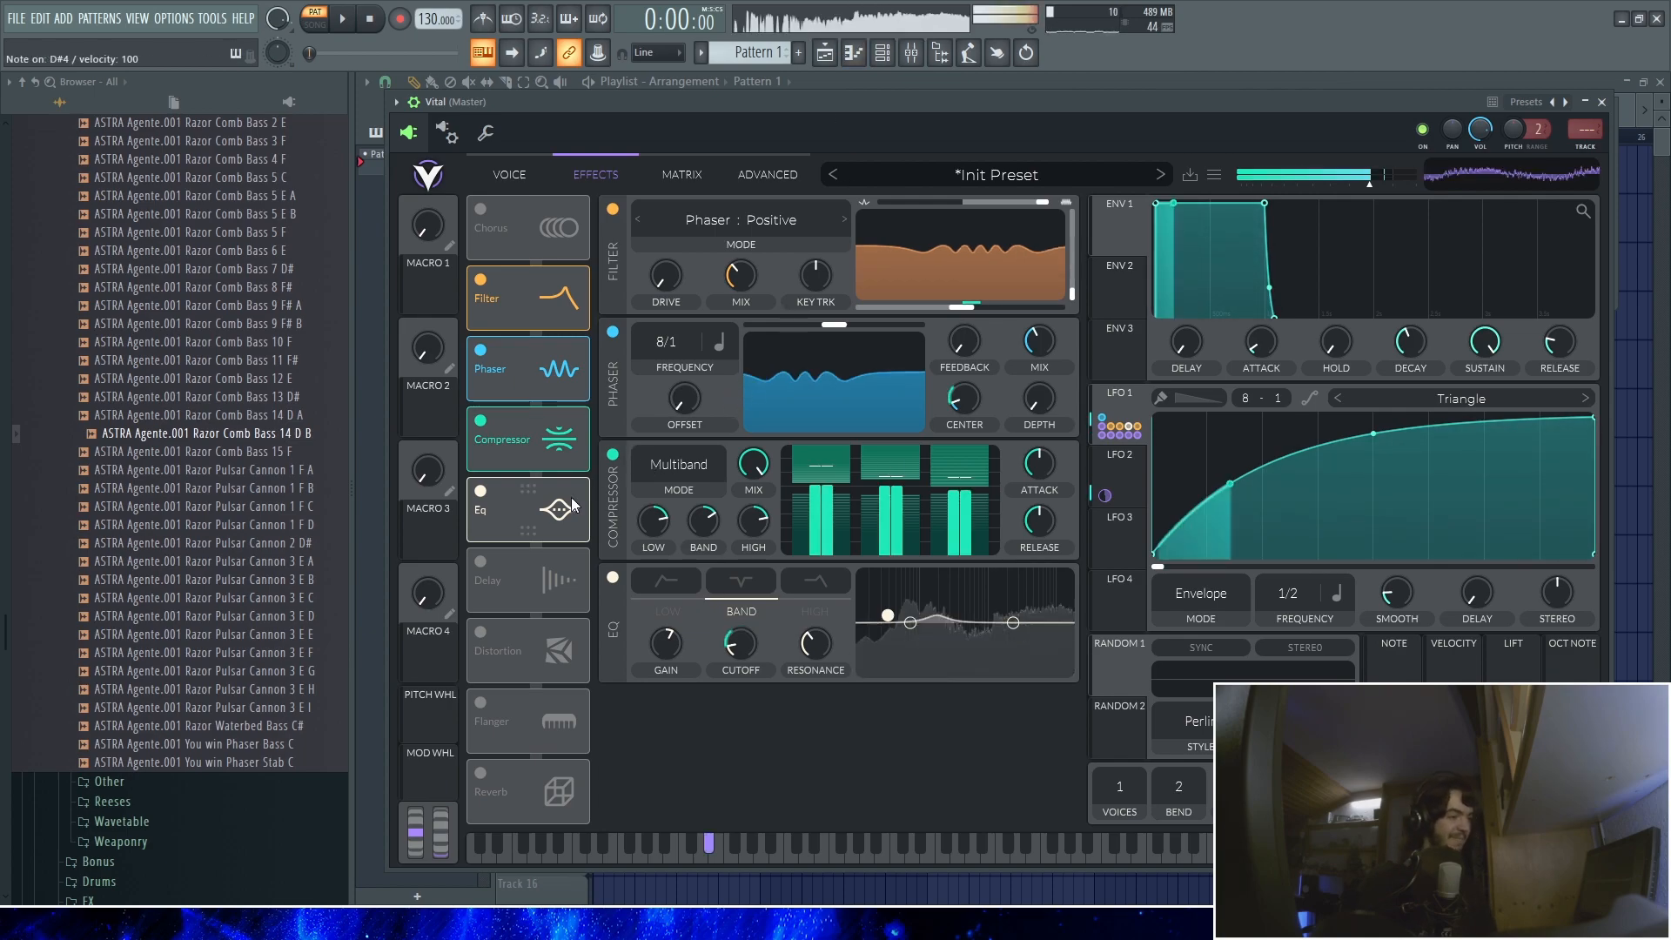
Add a Flanger after the Phaser with 0% feedback, modulate its center with LFO 1, and set its mix to about 30%
click(480, 702)
drag(531, 721, 616, 461)
drag(690, 523, 690, 574)
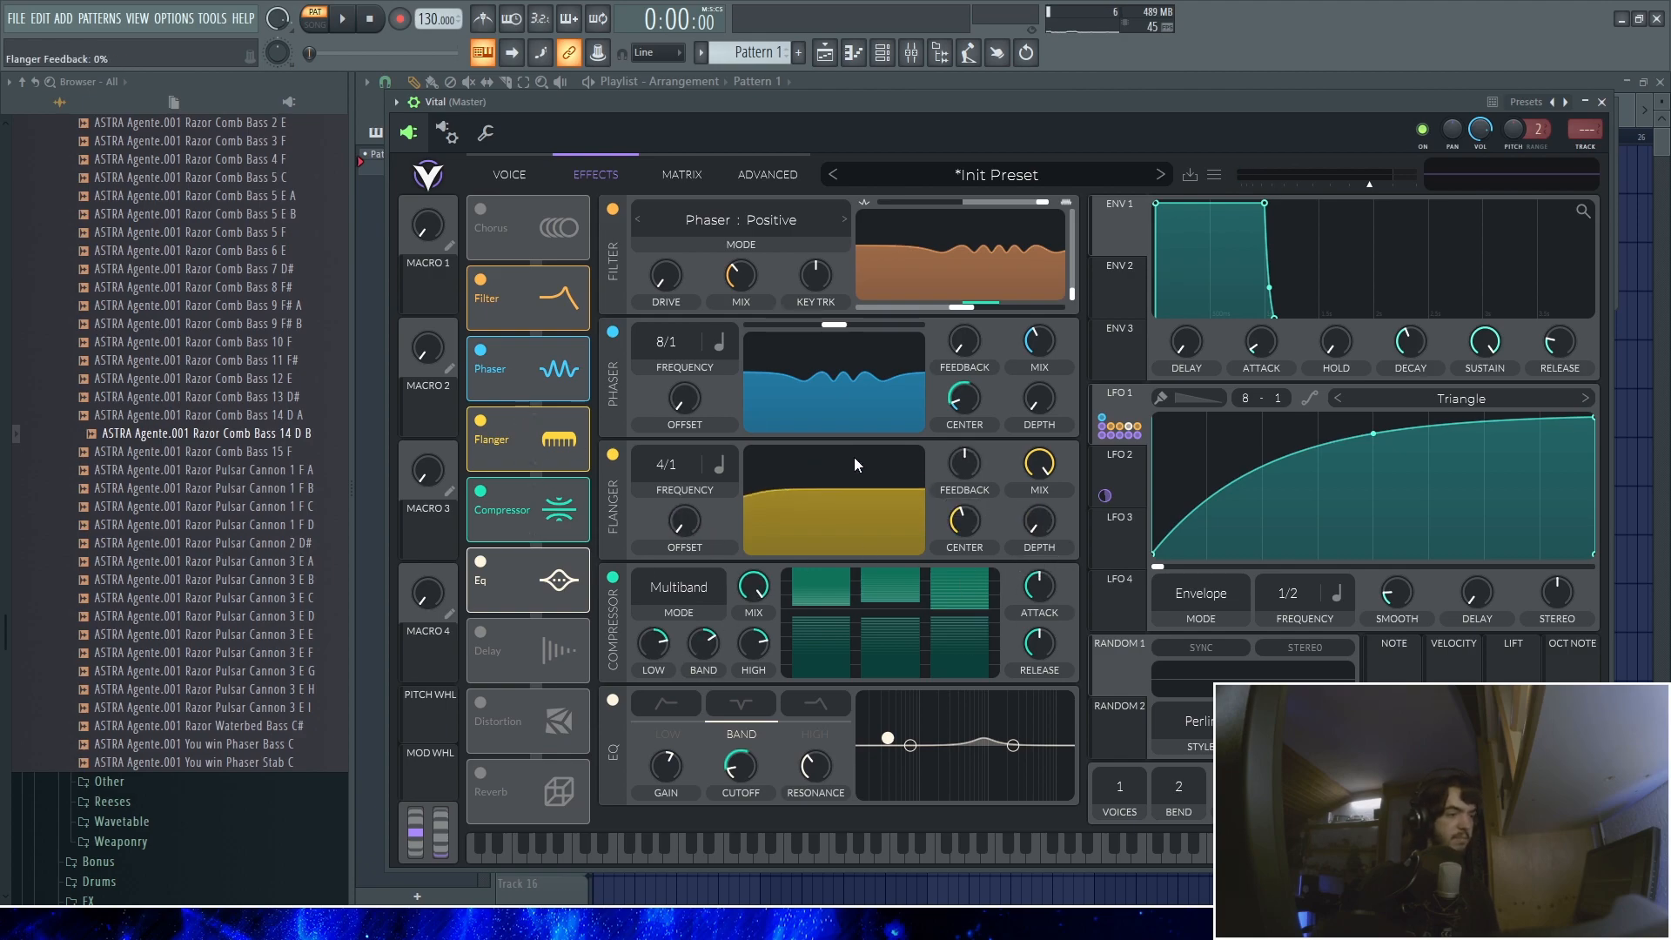
drag(964, 521, 964, 536)
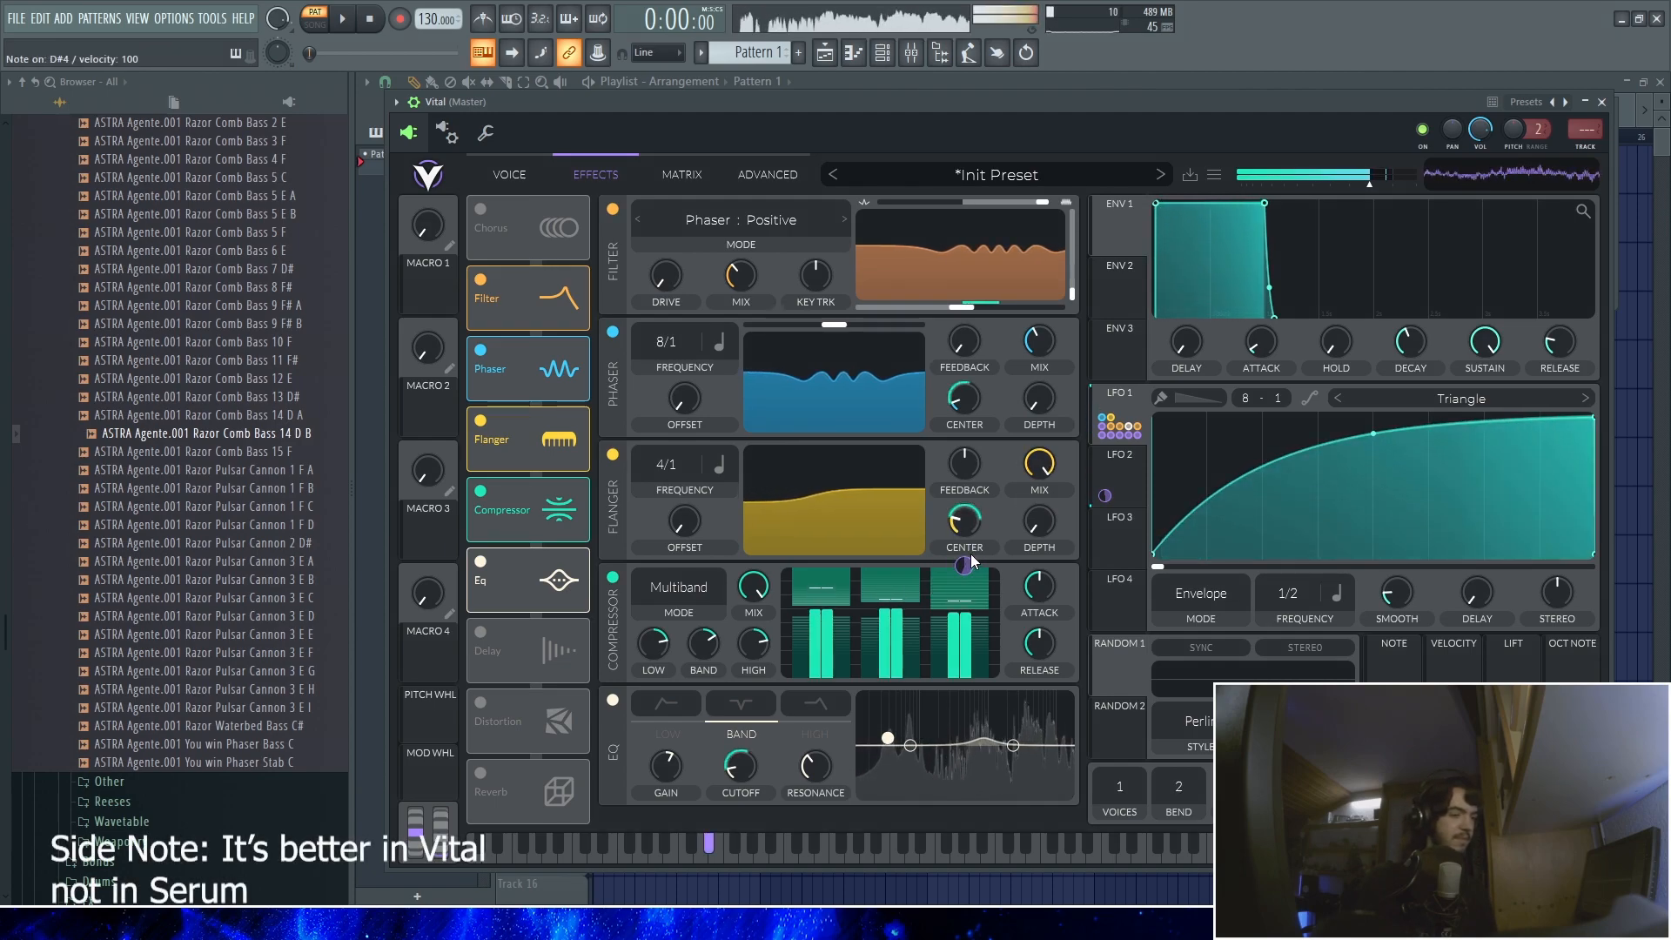
mouse_move(966, 567)
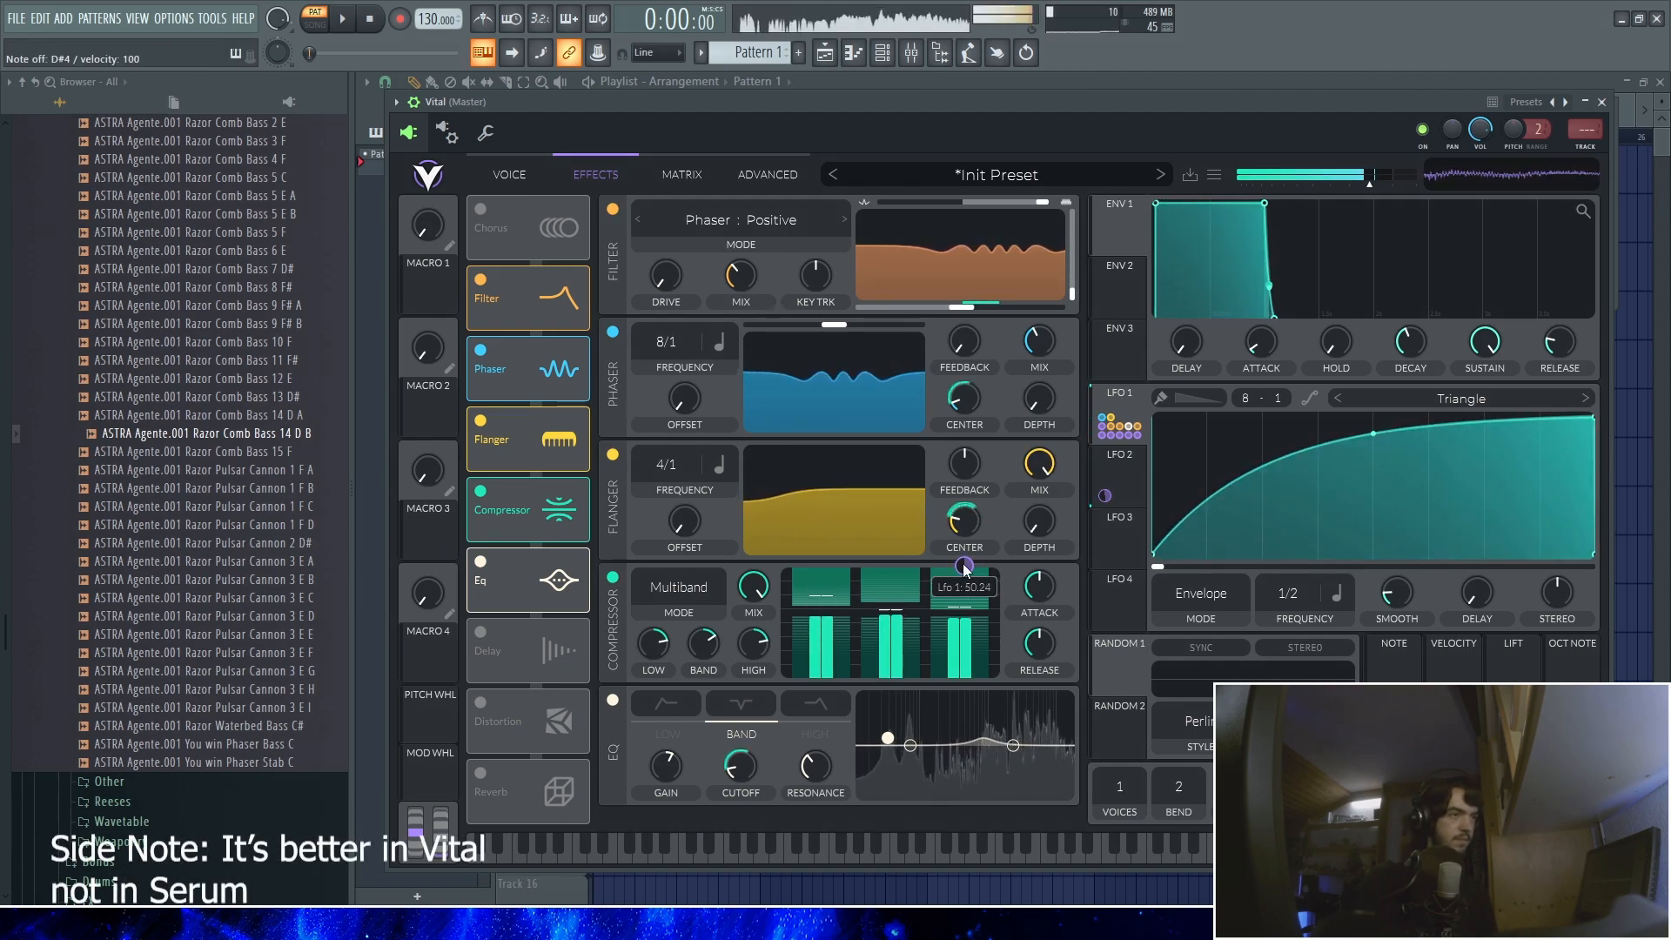
scroll(1040, 468, down, 8)
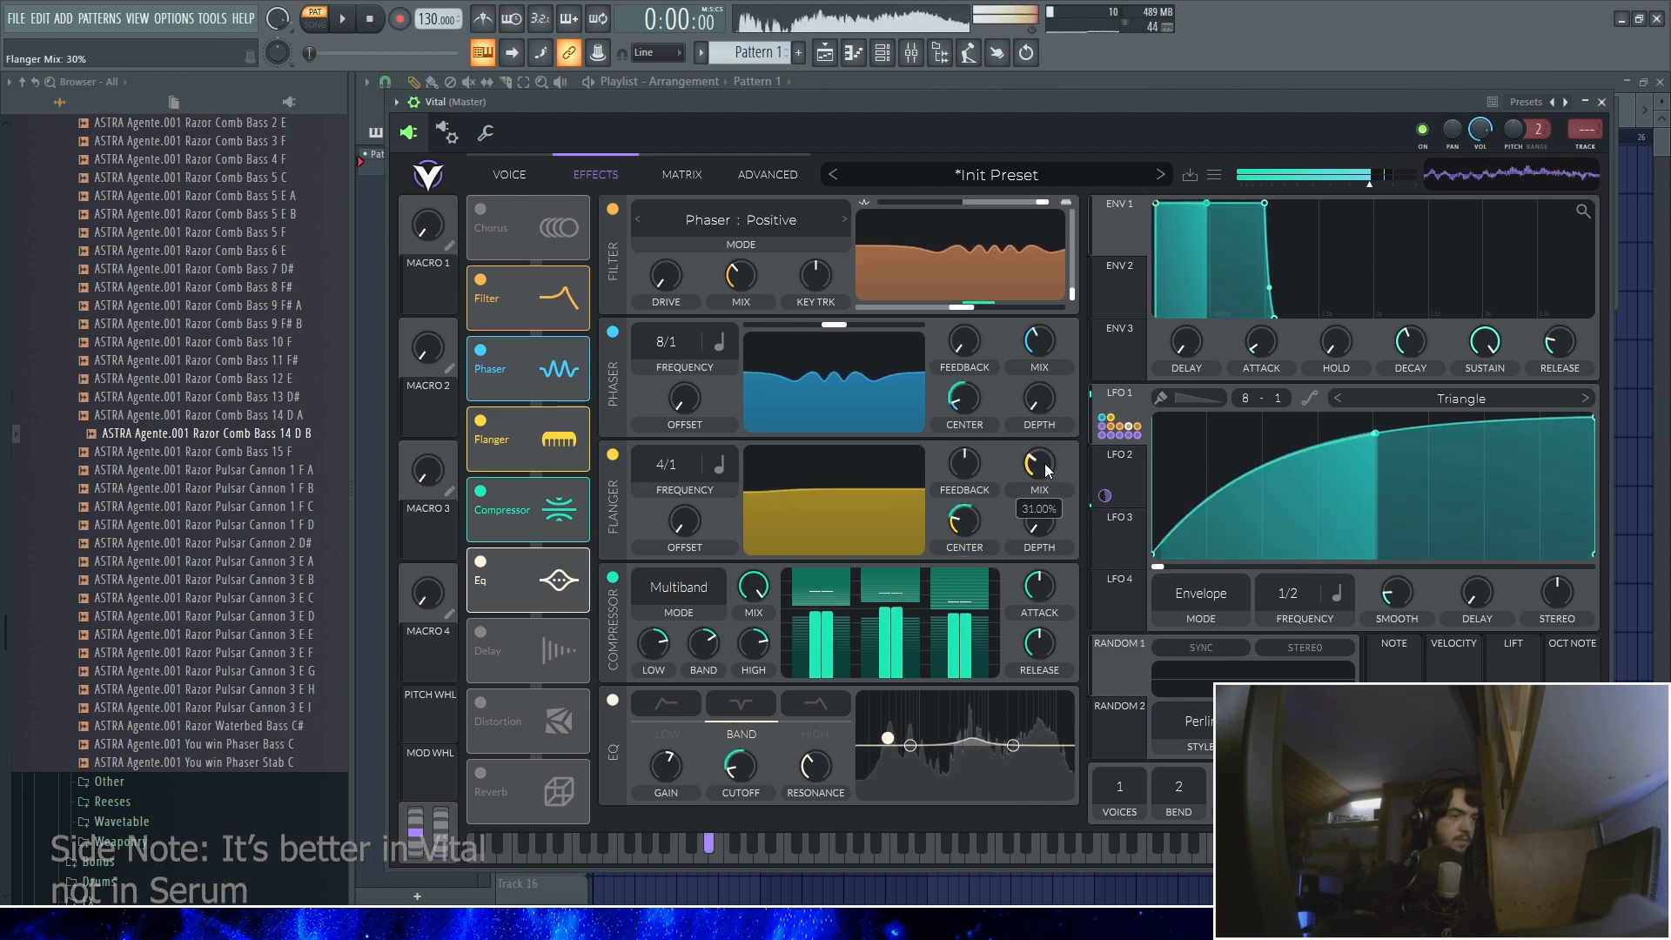
scroll(1041, 470, up, 3)
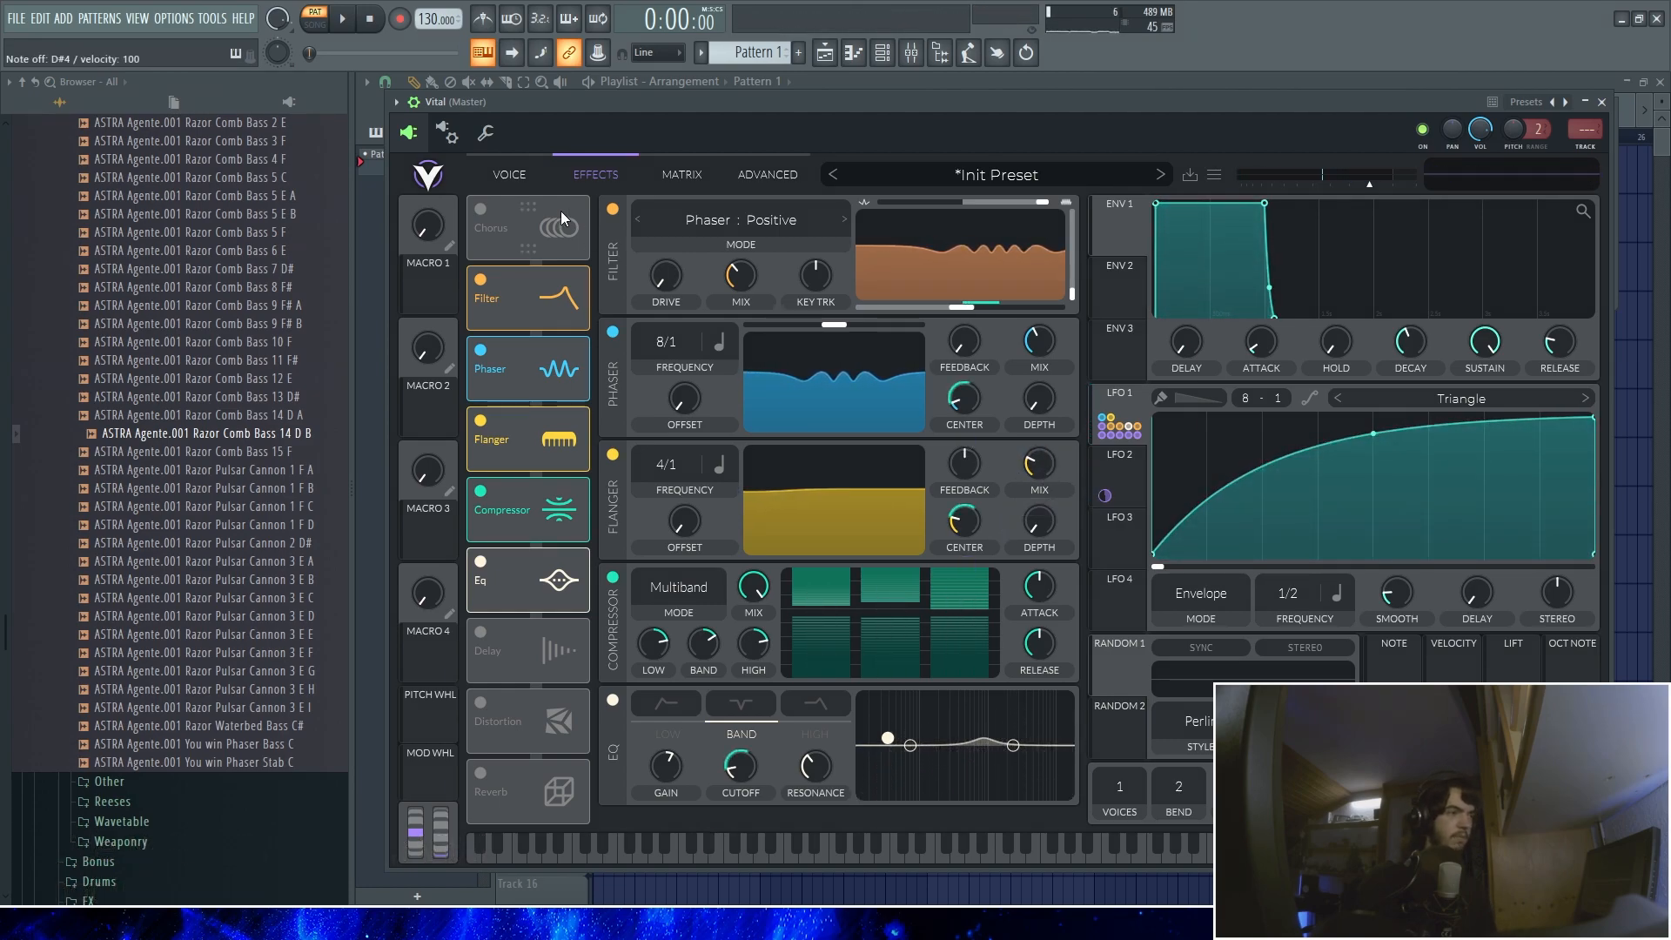
Audition the bass with its oscillators in view, and route the synth to mixer track 46
click(513, 174)
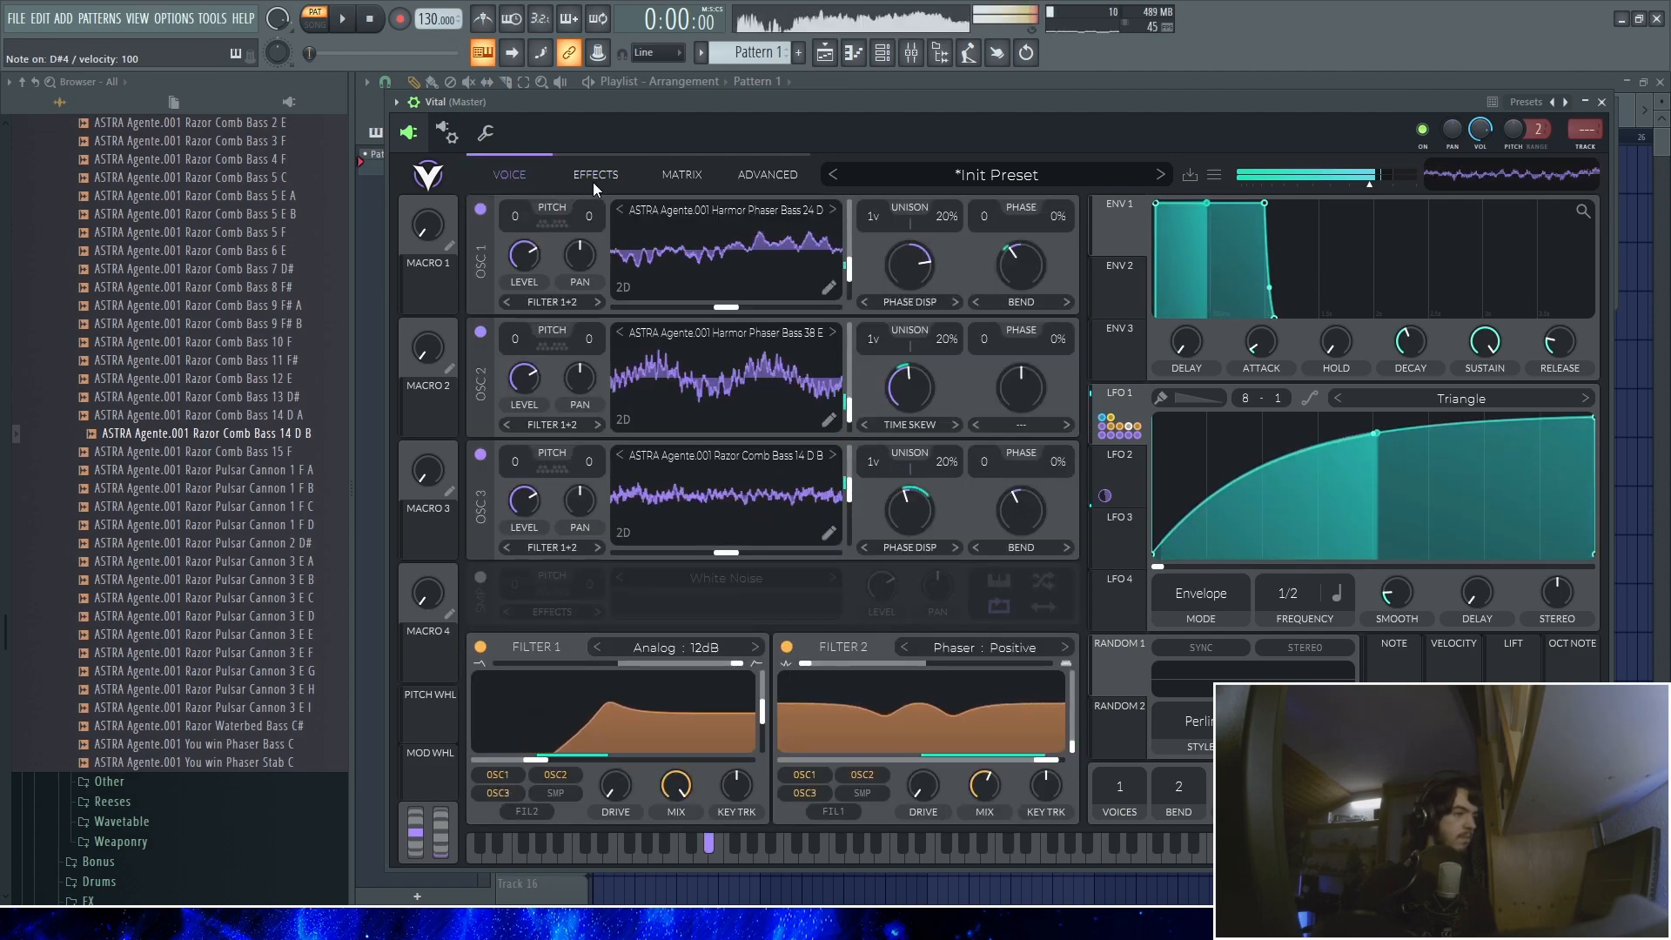
click(592, 179)
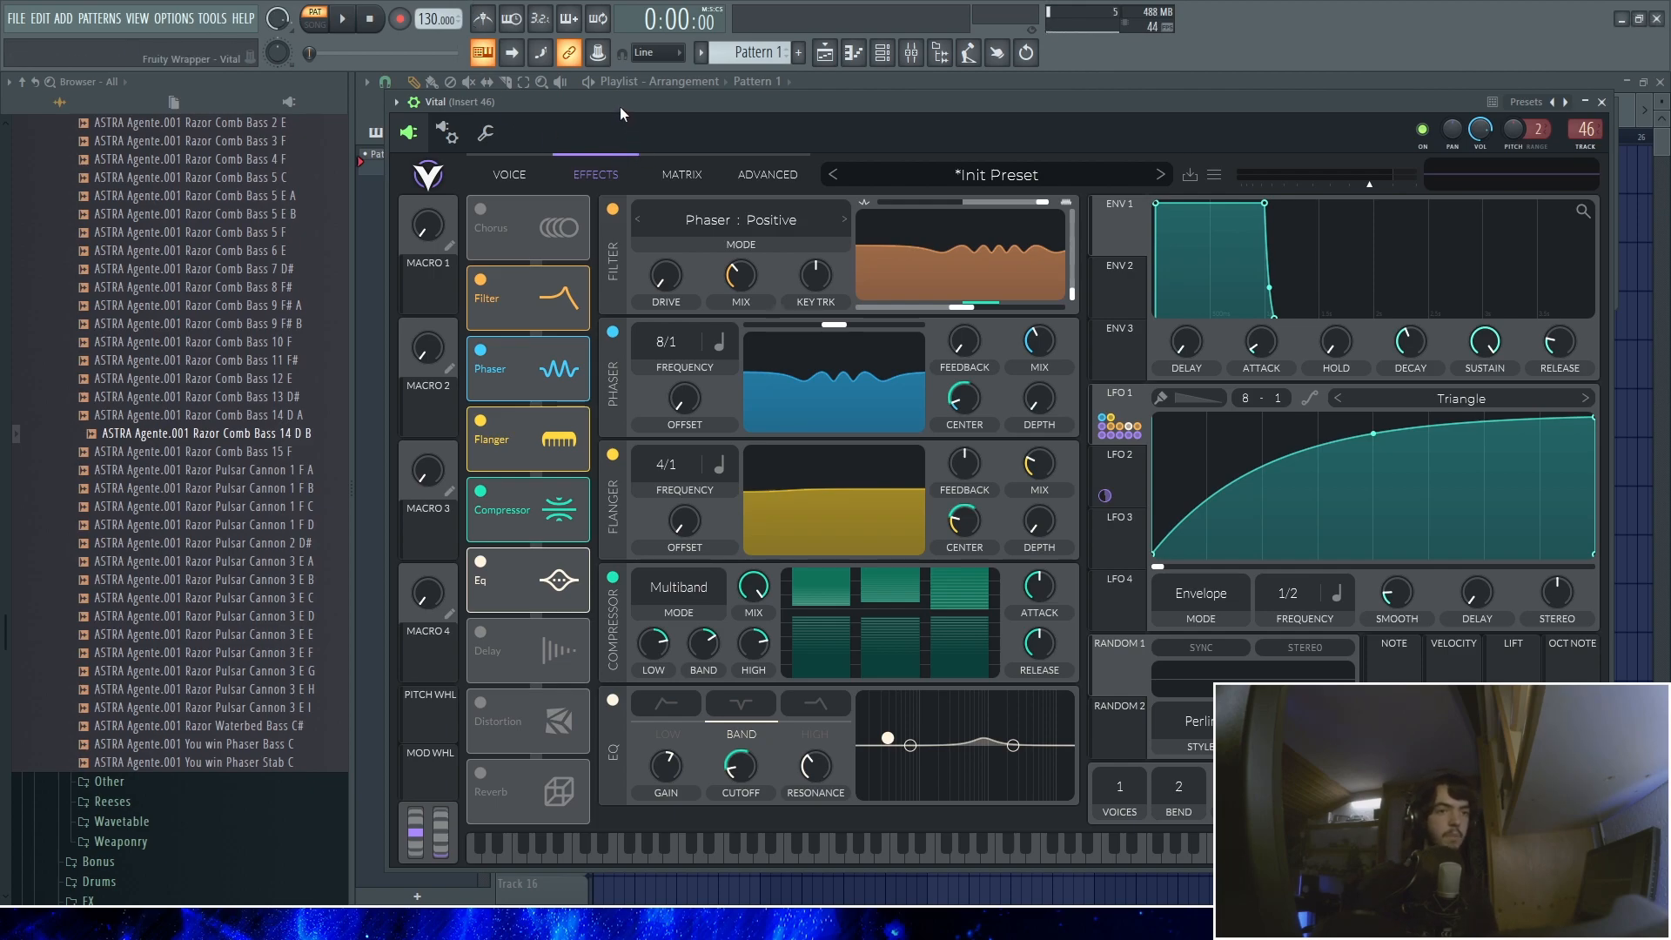
click(524, 173)
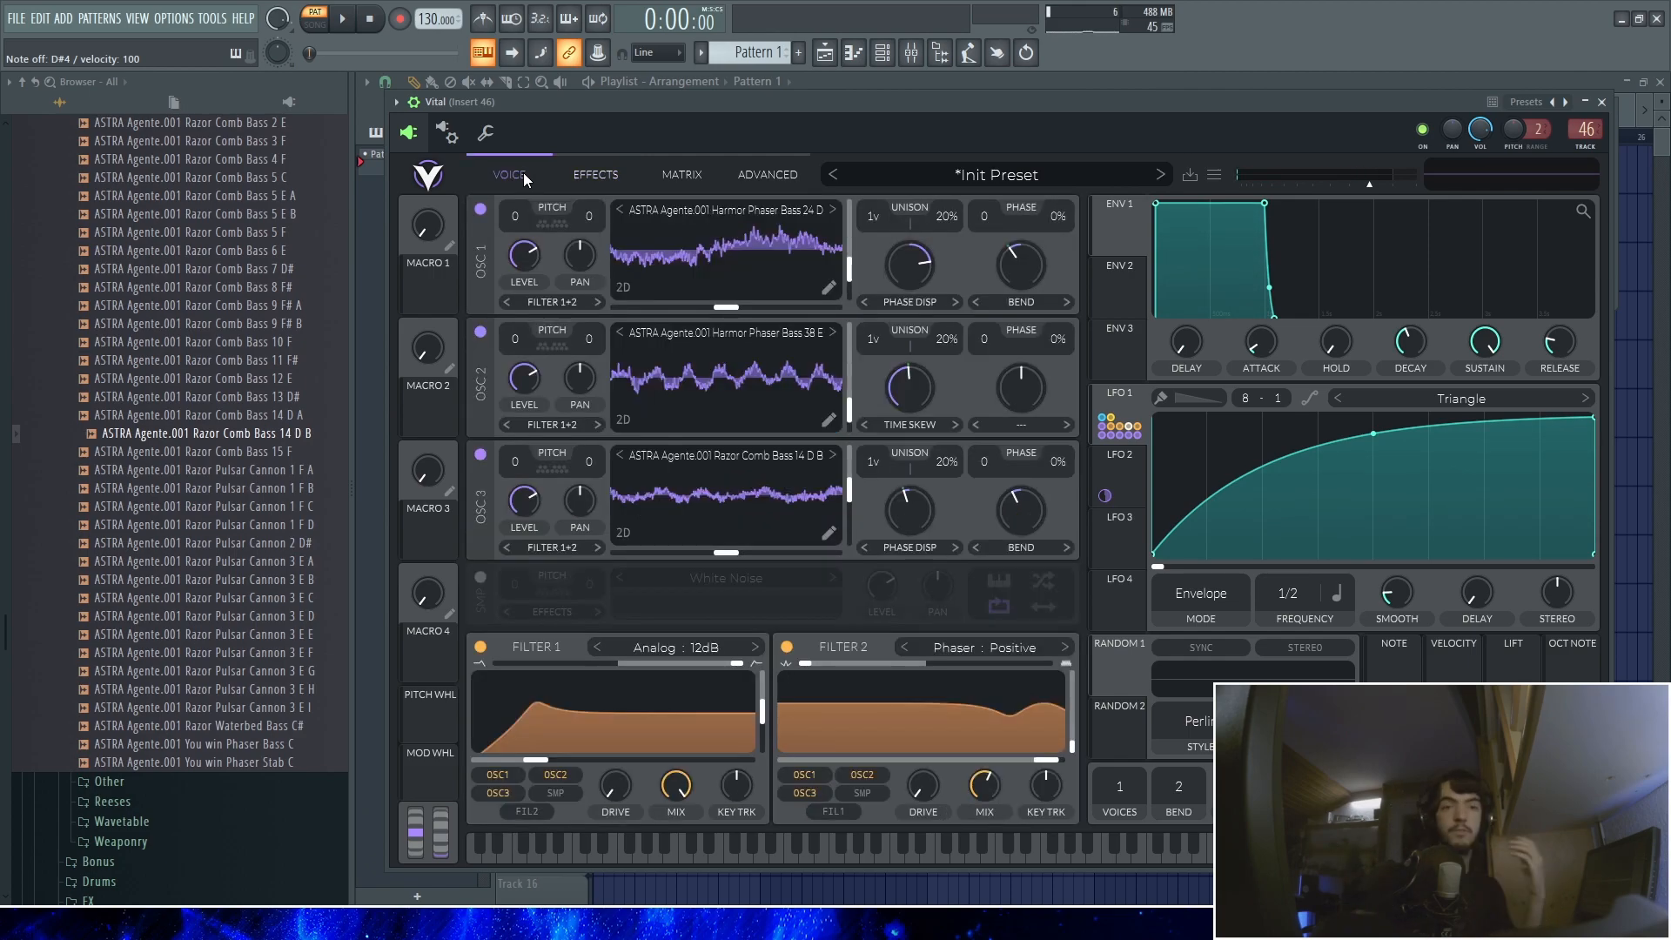
Try a 16-voice Chorus with a reduced mix ahead of the filter effect
click(601, 179)
click(481, 210)
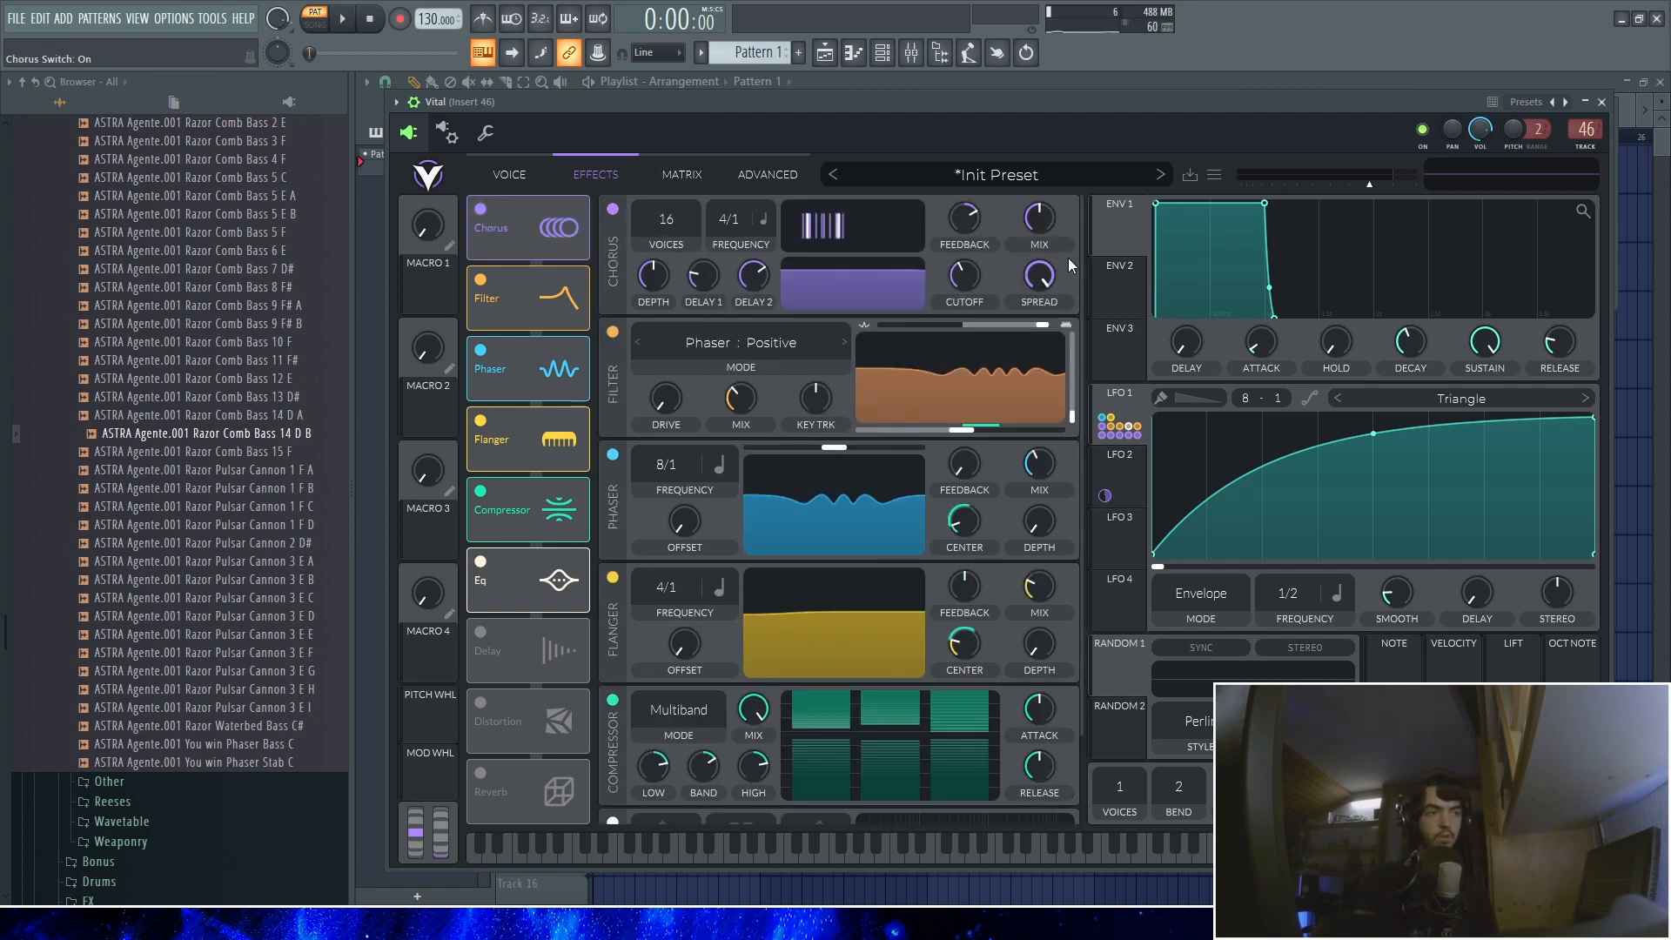
drag(1047, 214, 1030, 233)
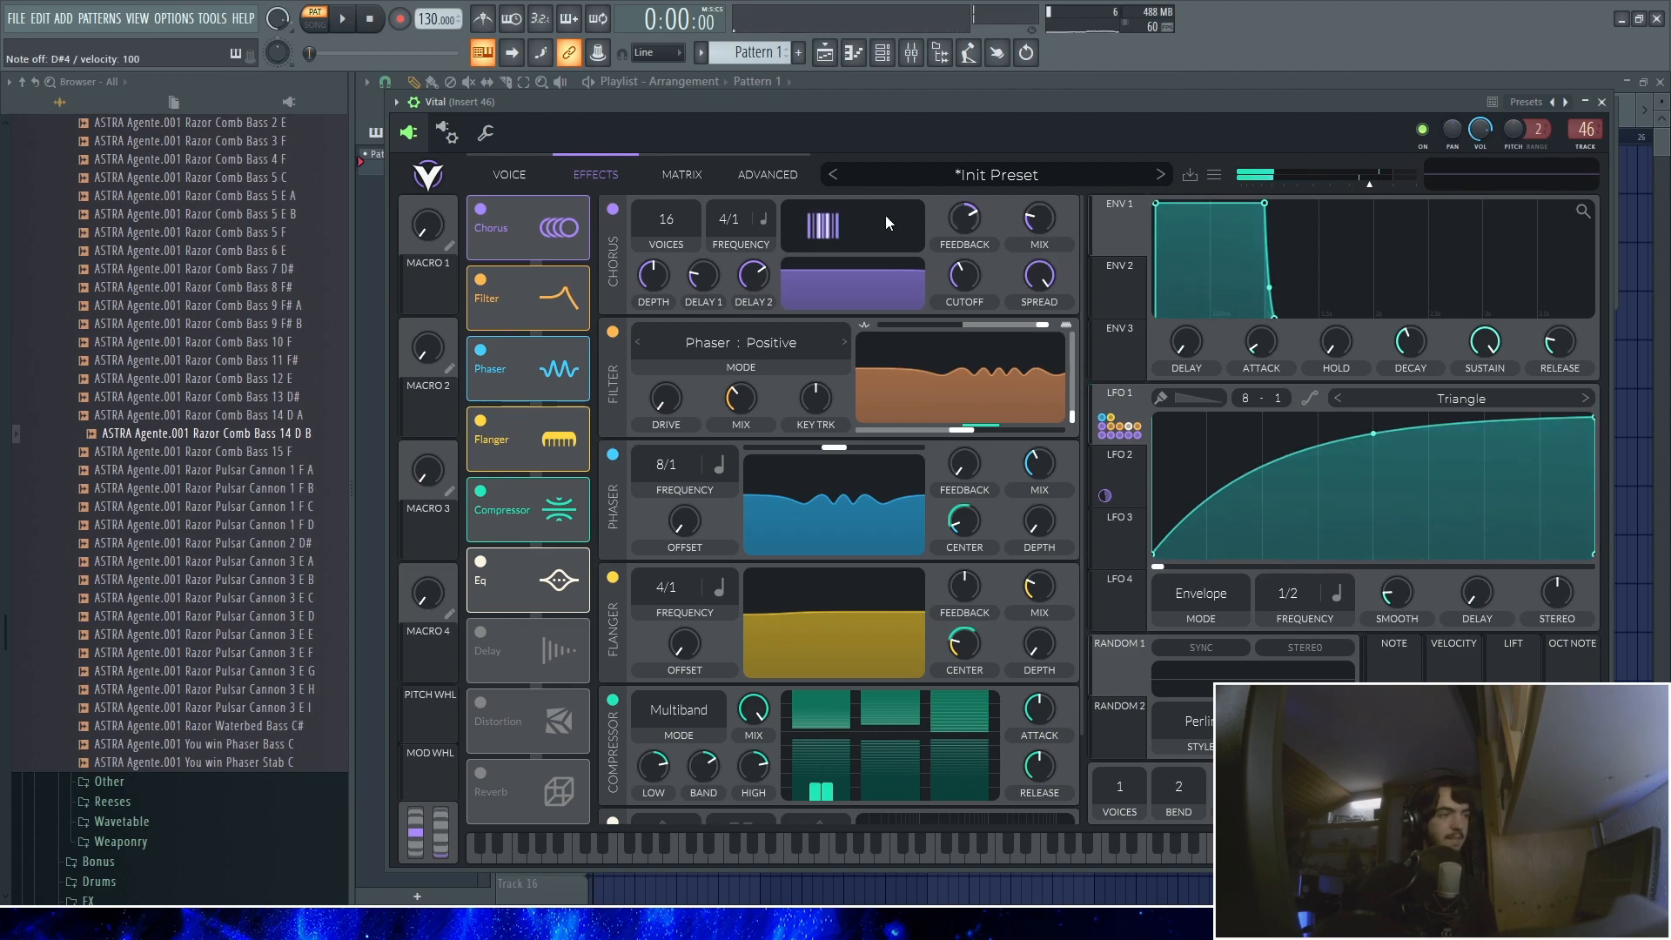
click(611, 206)
Set all three oscillators to 2 unison voices with 5% unison detune
click(509, 174)
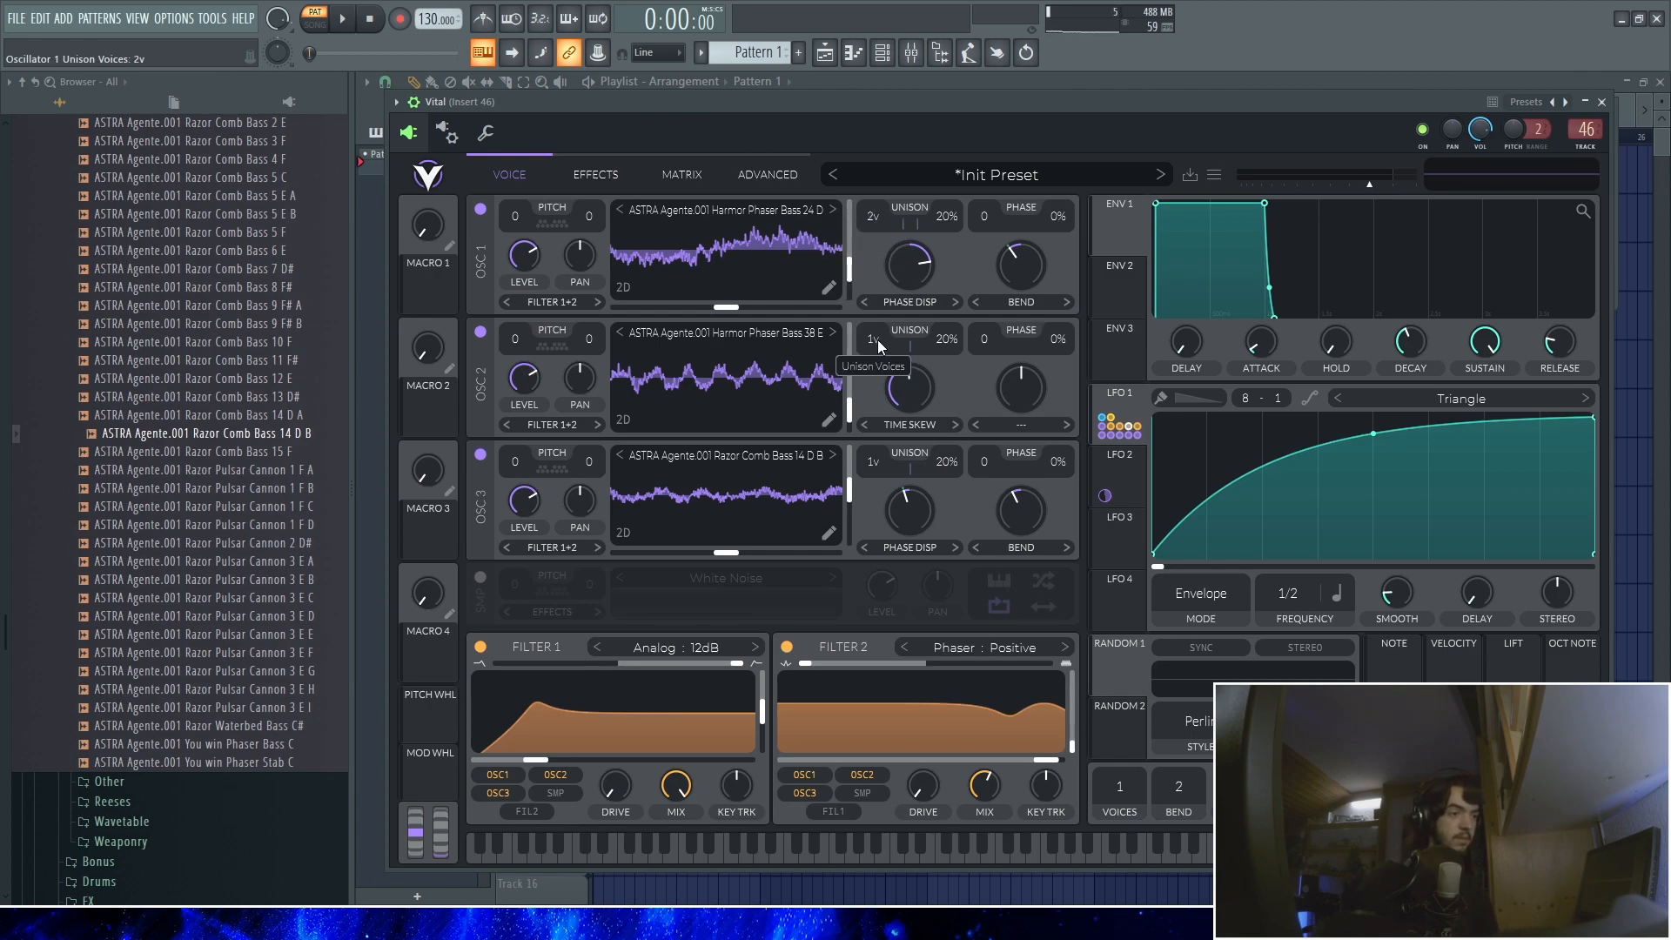
scroll(878, 340, up, 1)
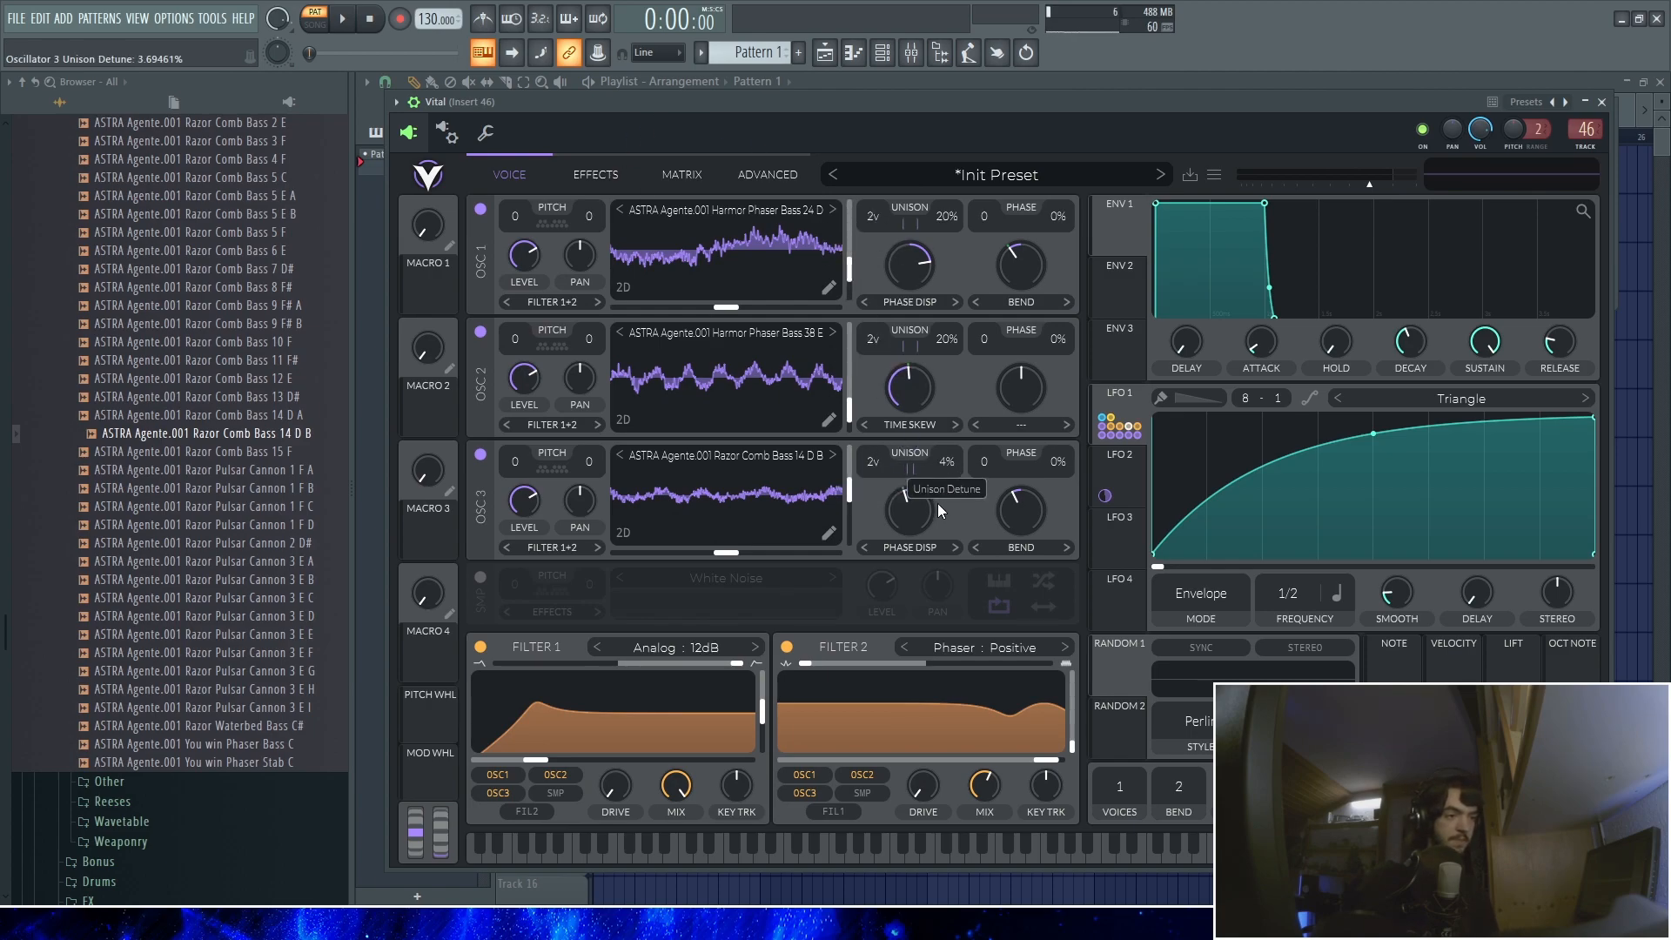
drag(941, 502, 943, 502)
drag(945, 215, 944, 256)
drag(944, 340, 943, 379)
drag(944, 456, 946, 458)
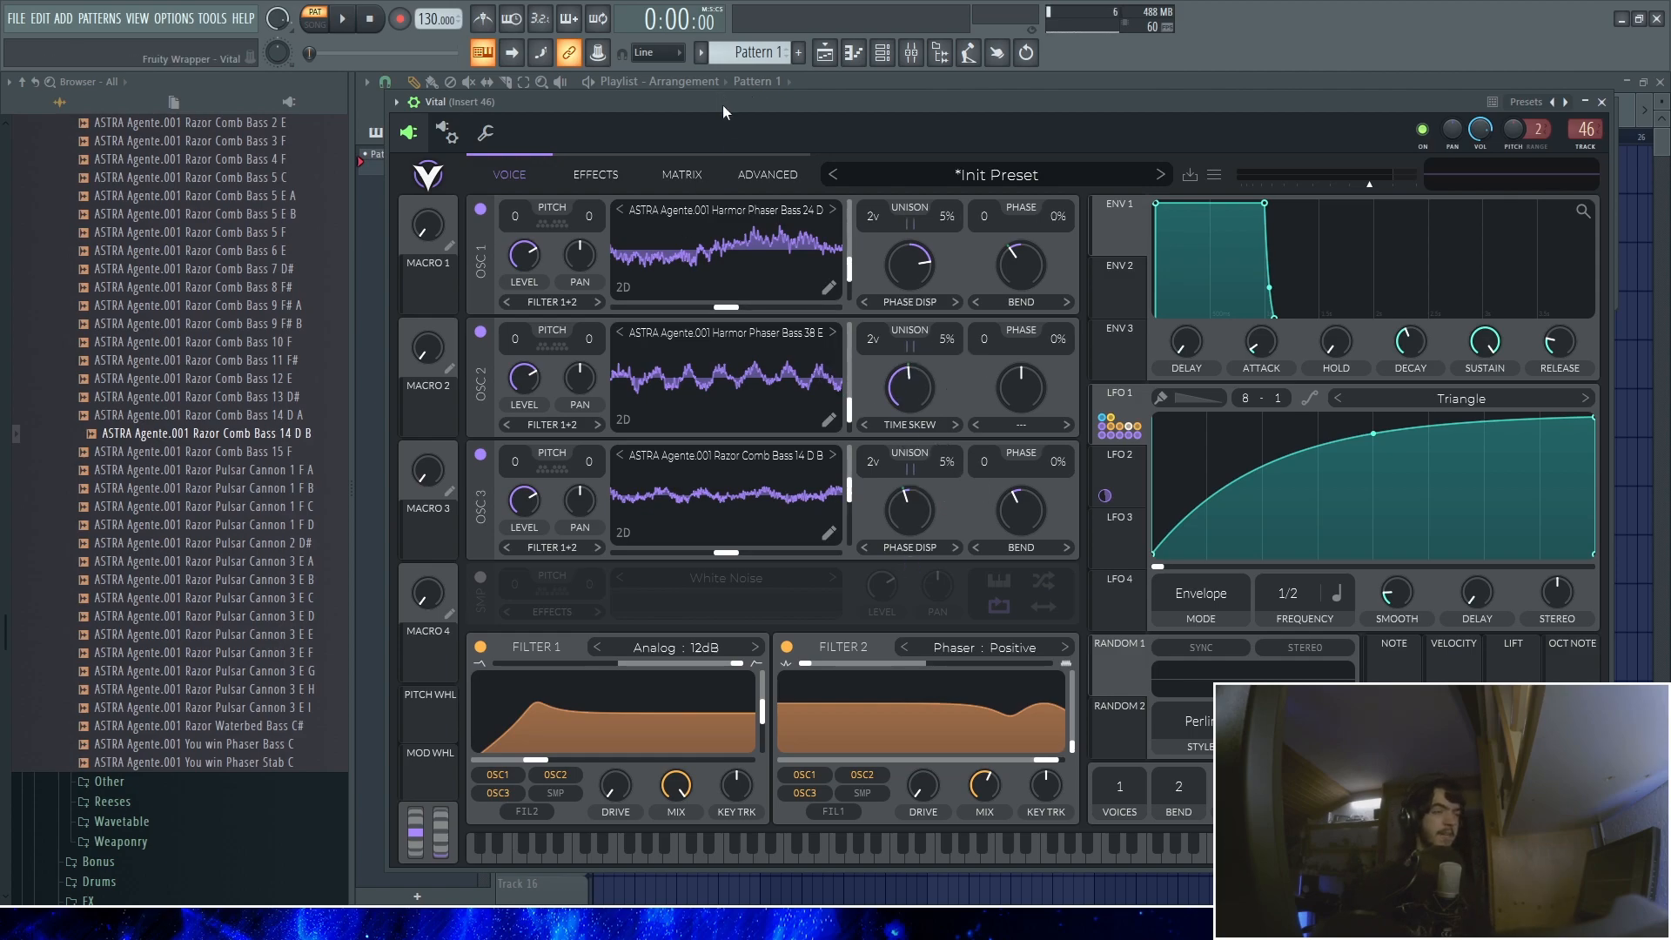
Play test notes to audition the bass patch with its unison and effects chain
key(d)
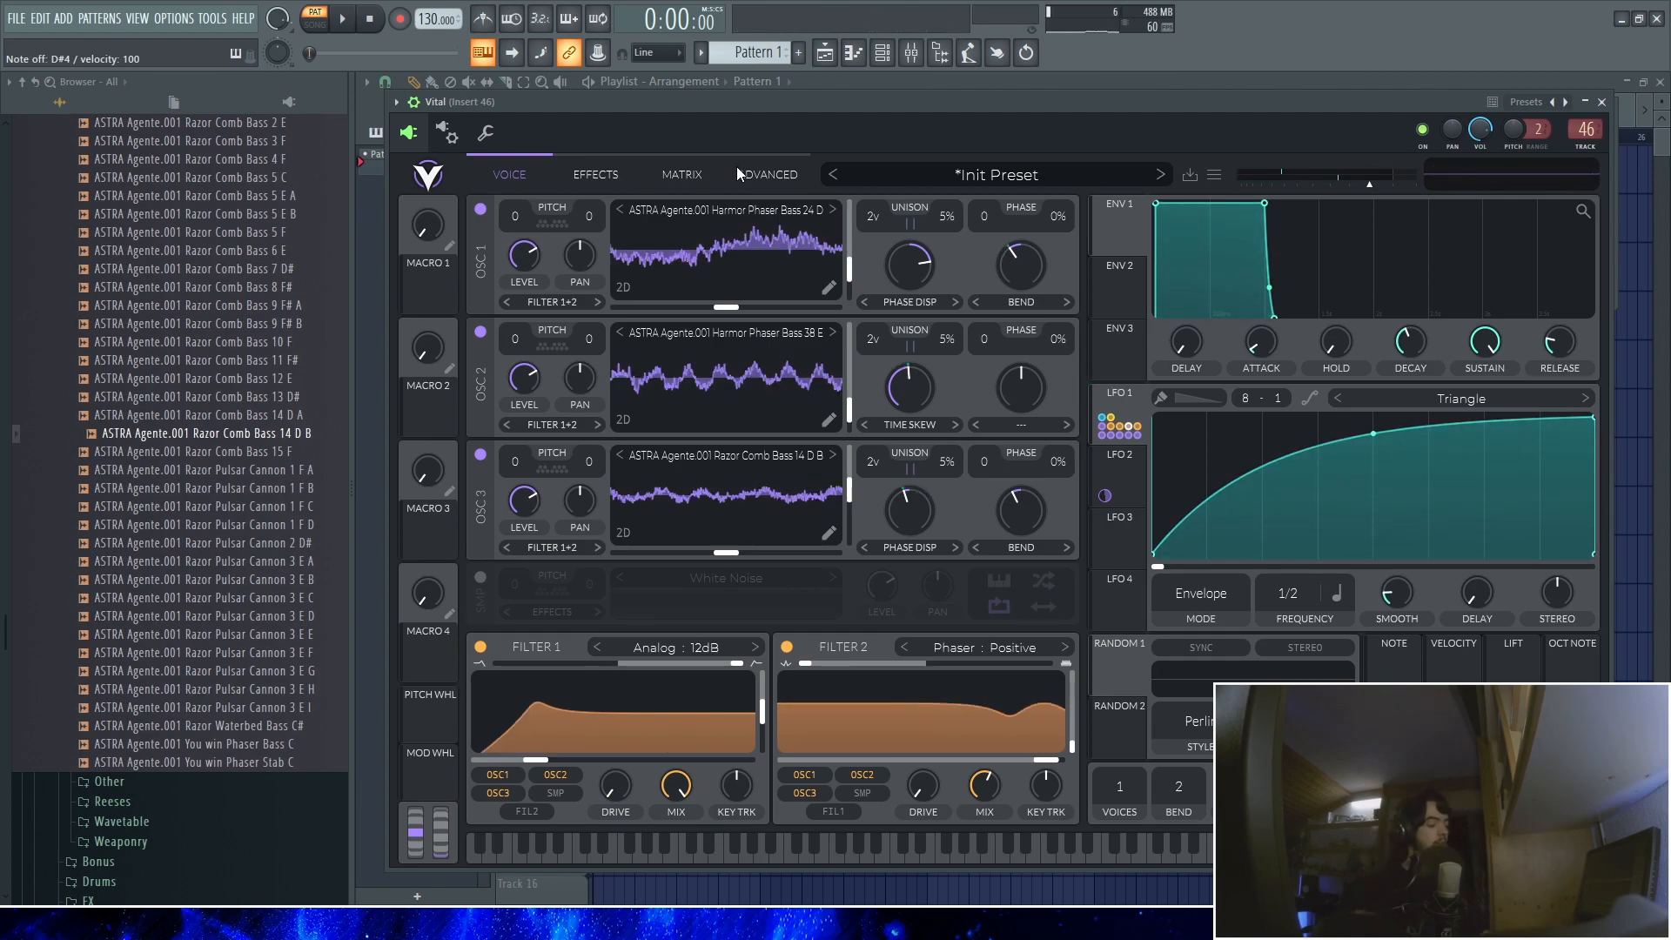
key(z)
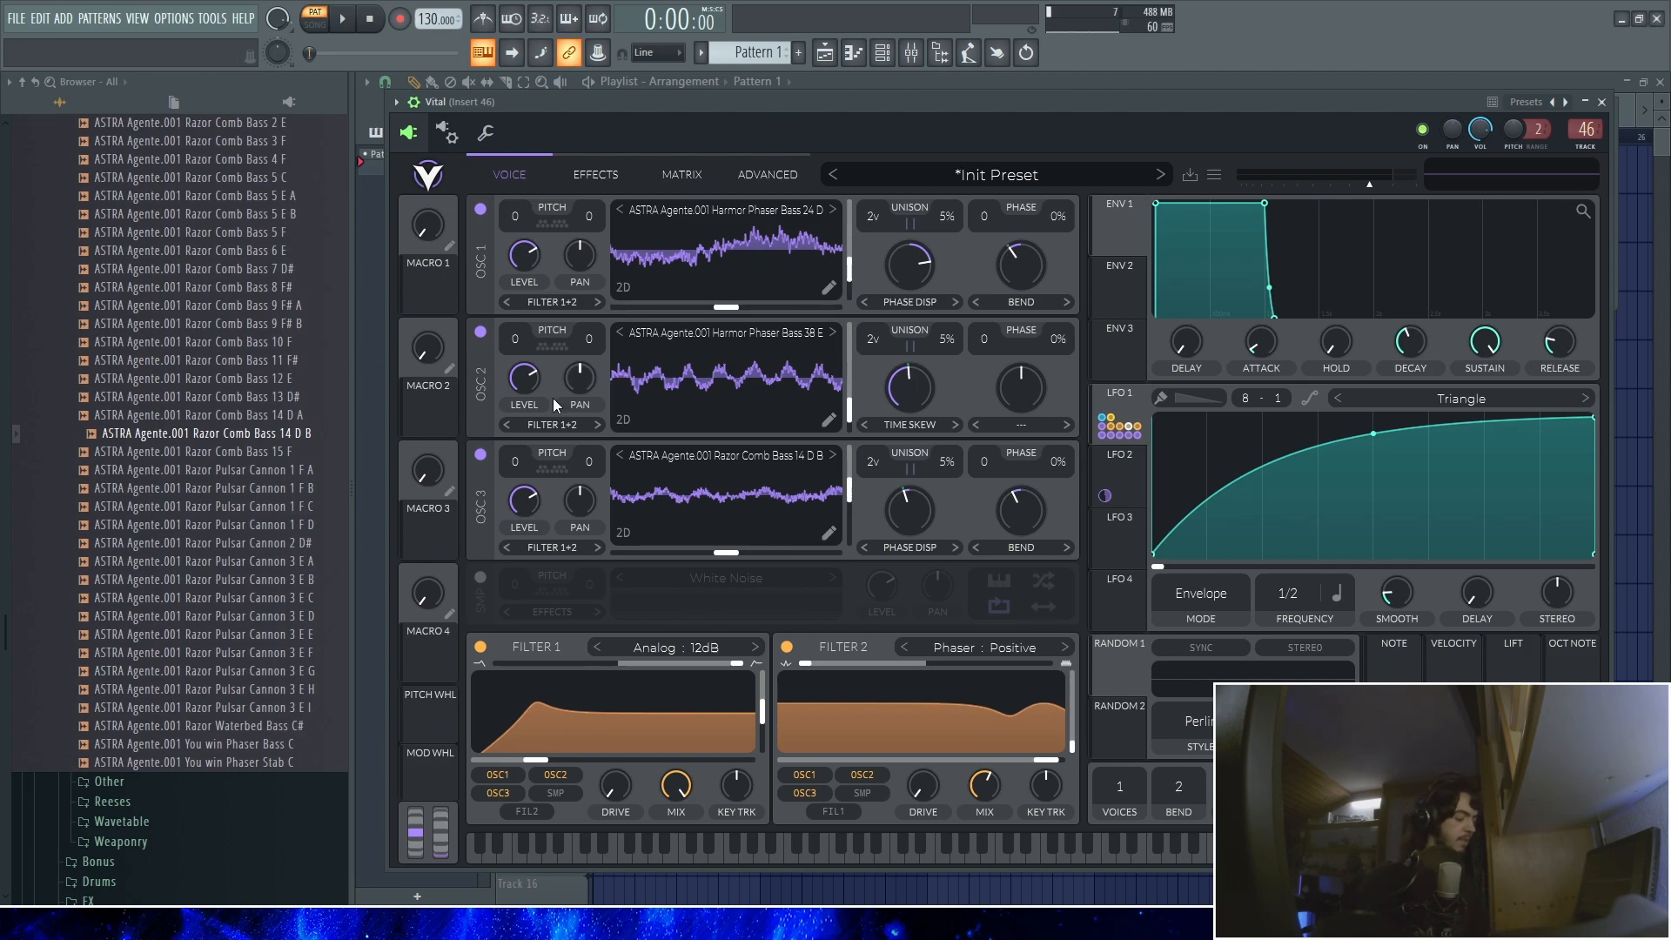
key(d)
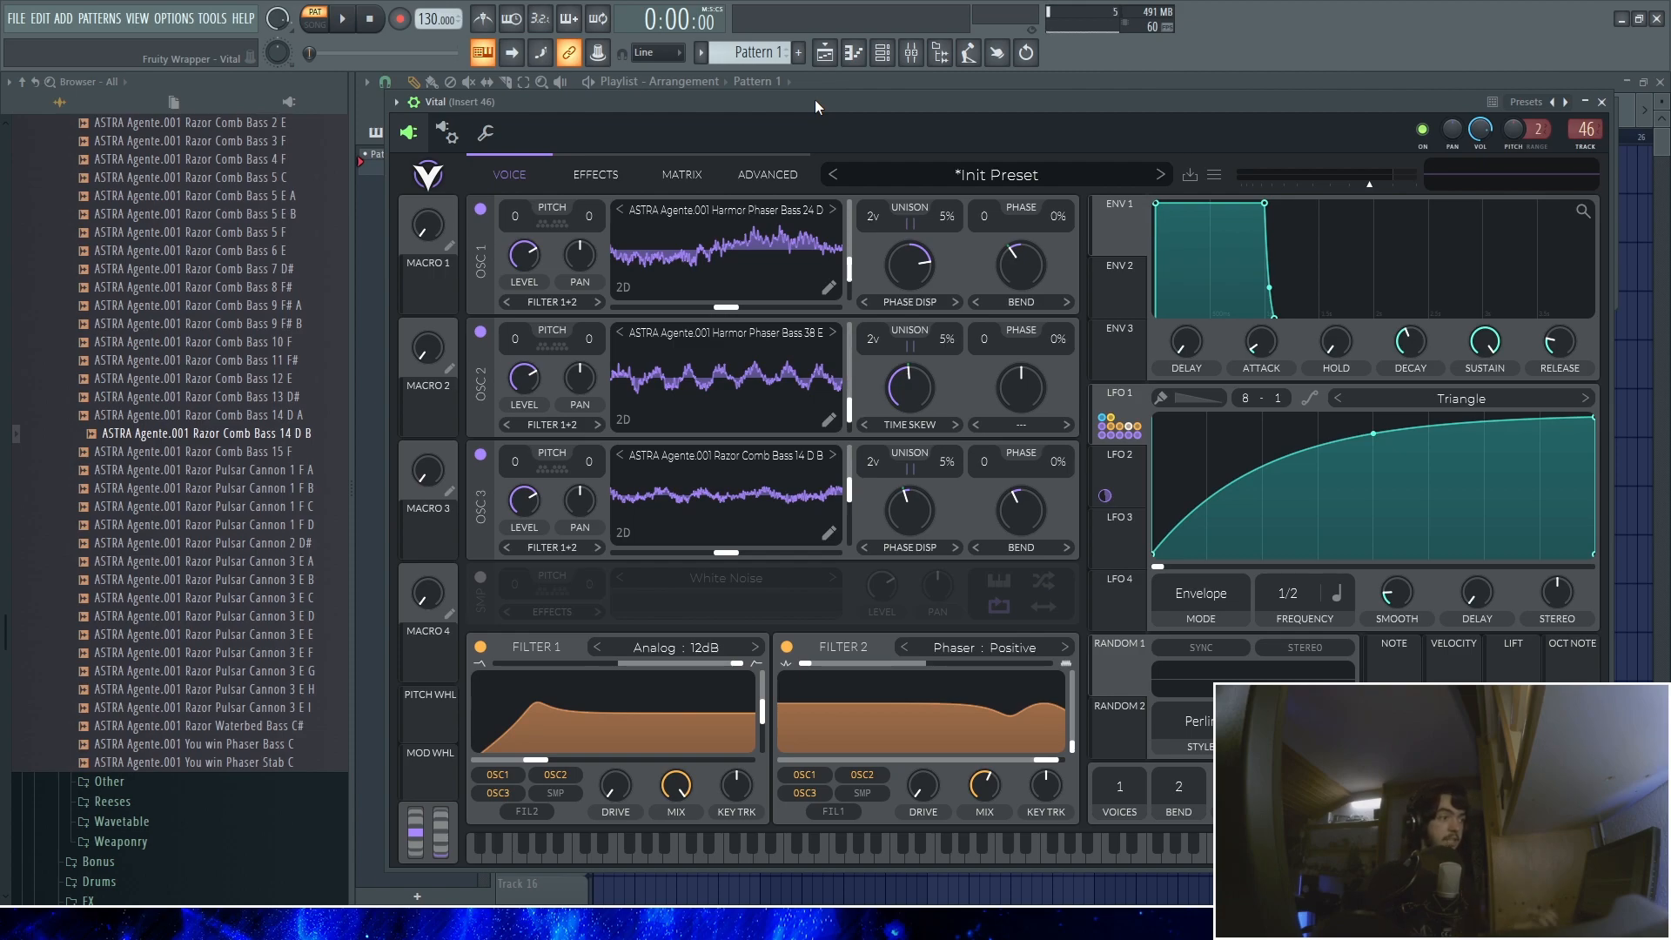
key(d)
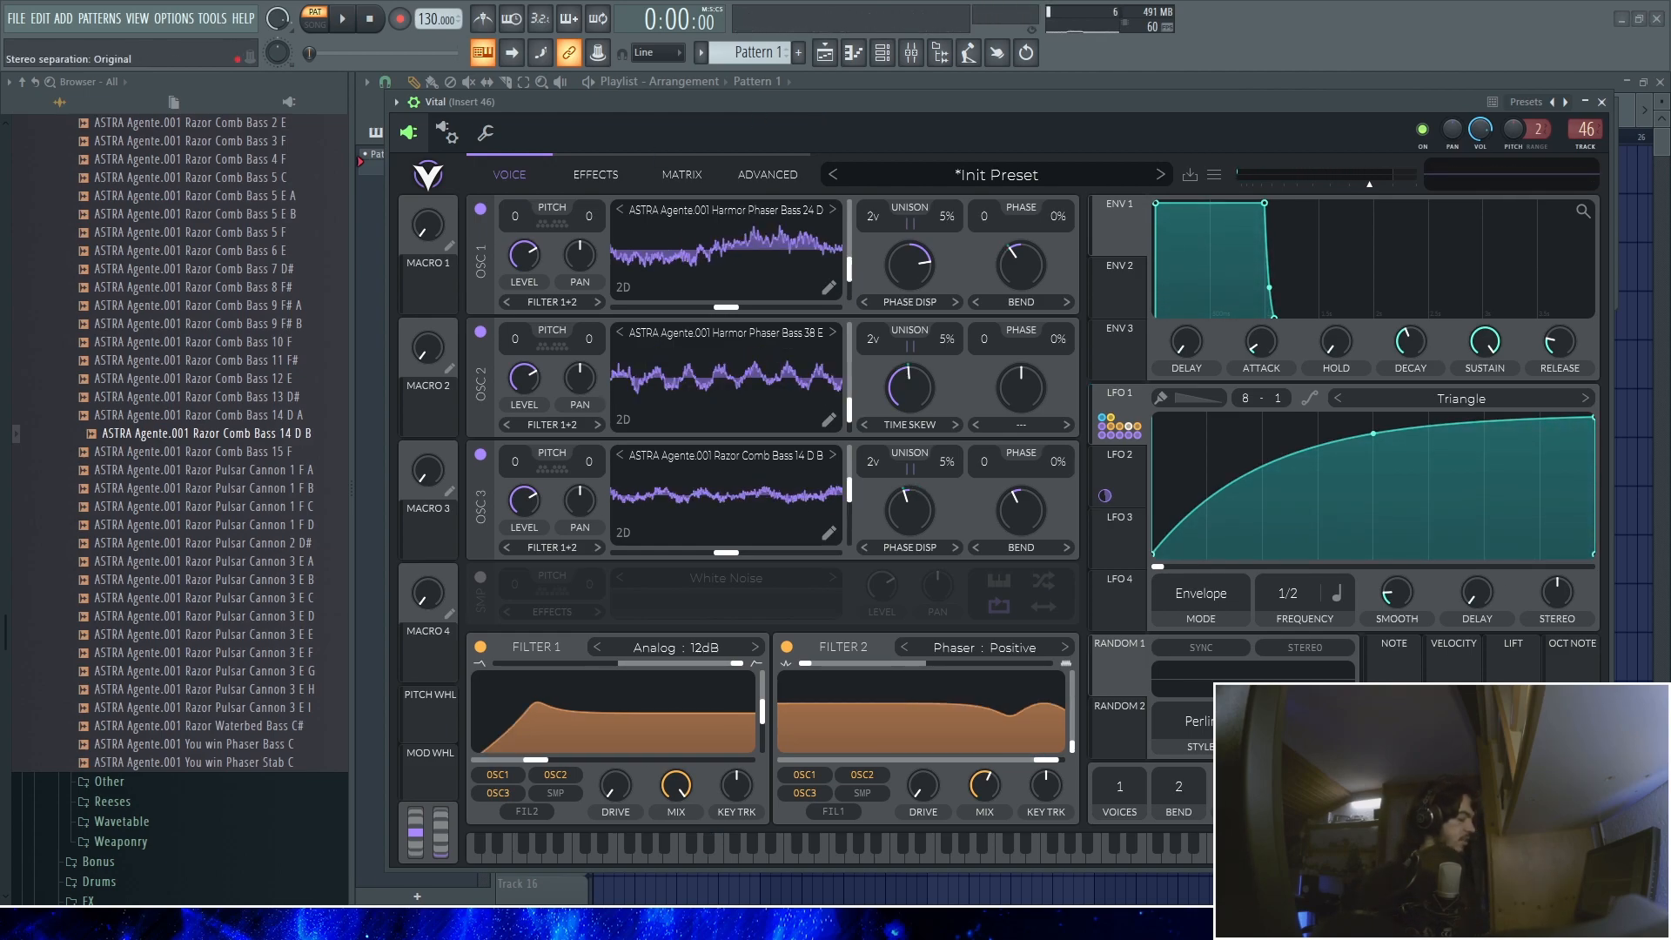
Set all three oscillators to 1 unison voice and add Dimension Expander to the synth's mixer track
key(d)
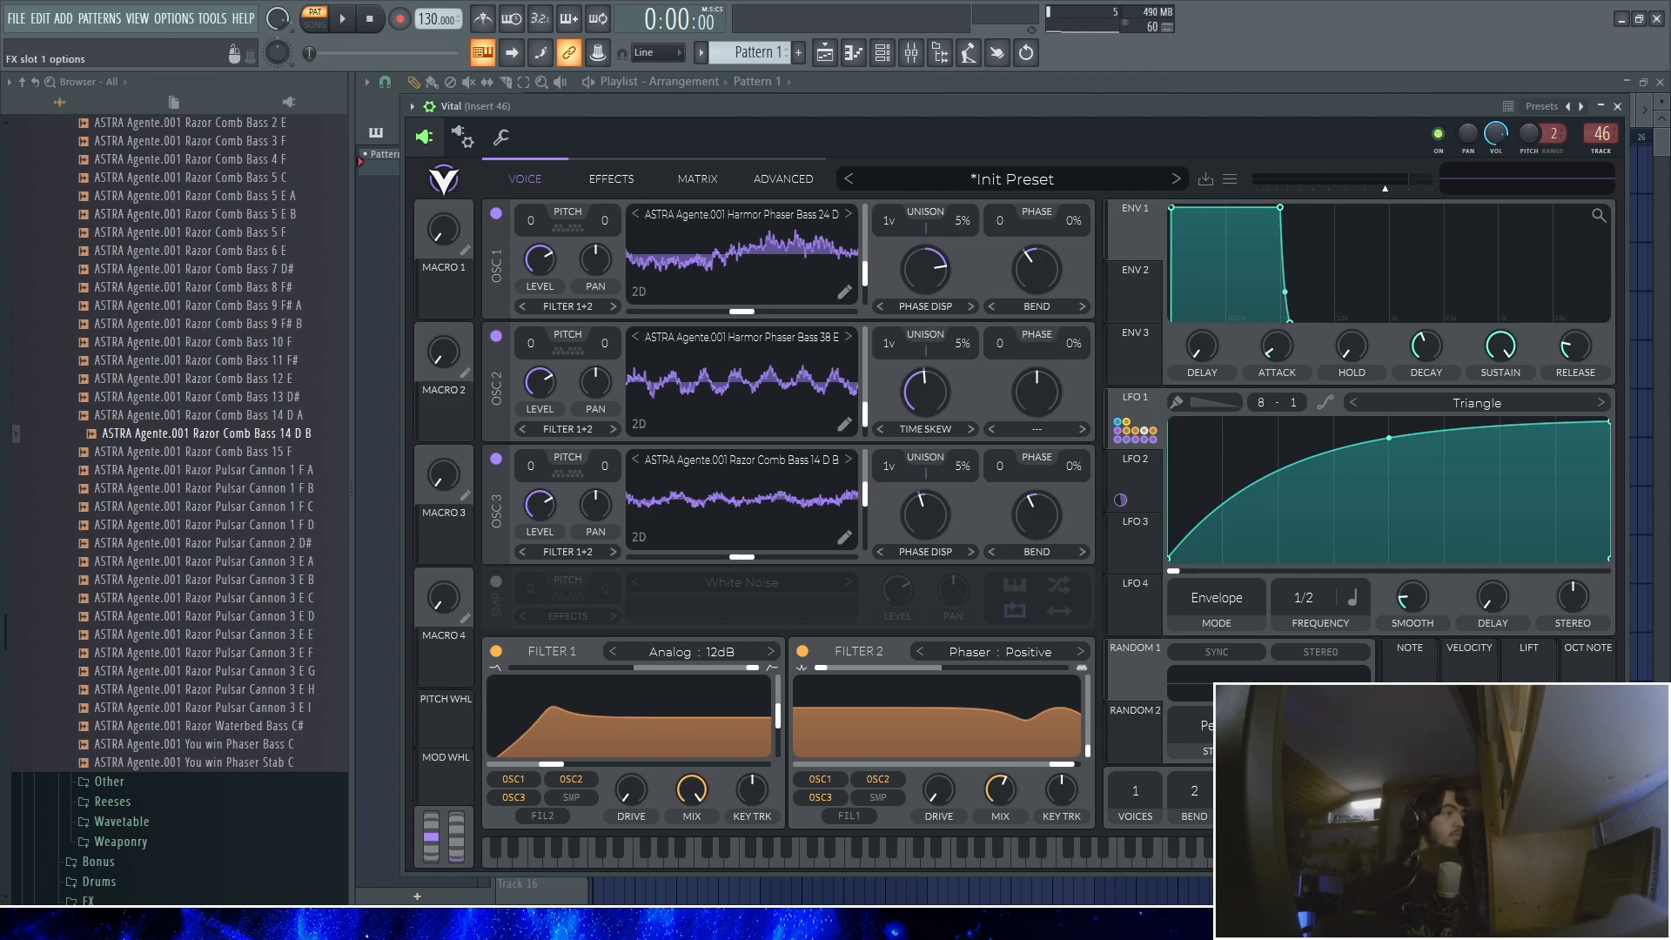
drag(793, 109, 786, 112)
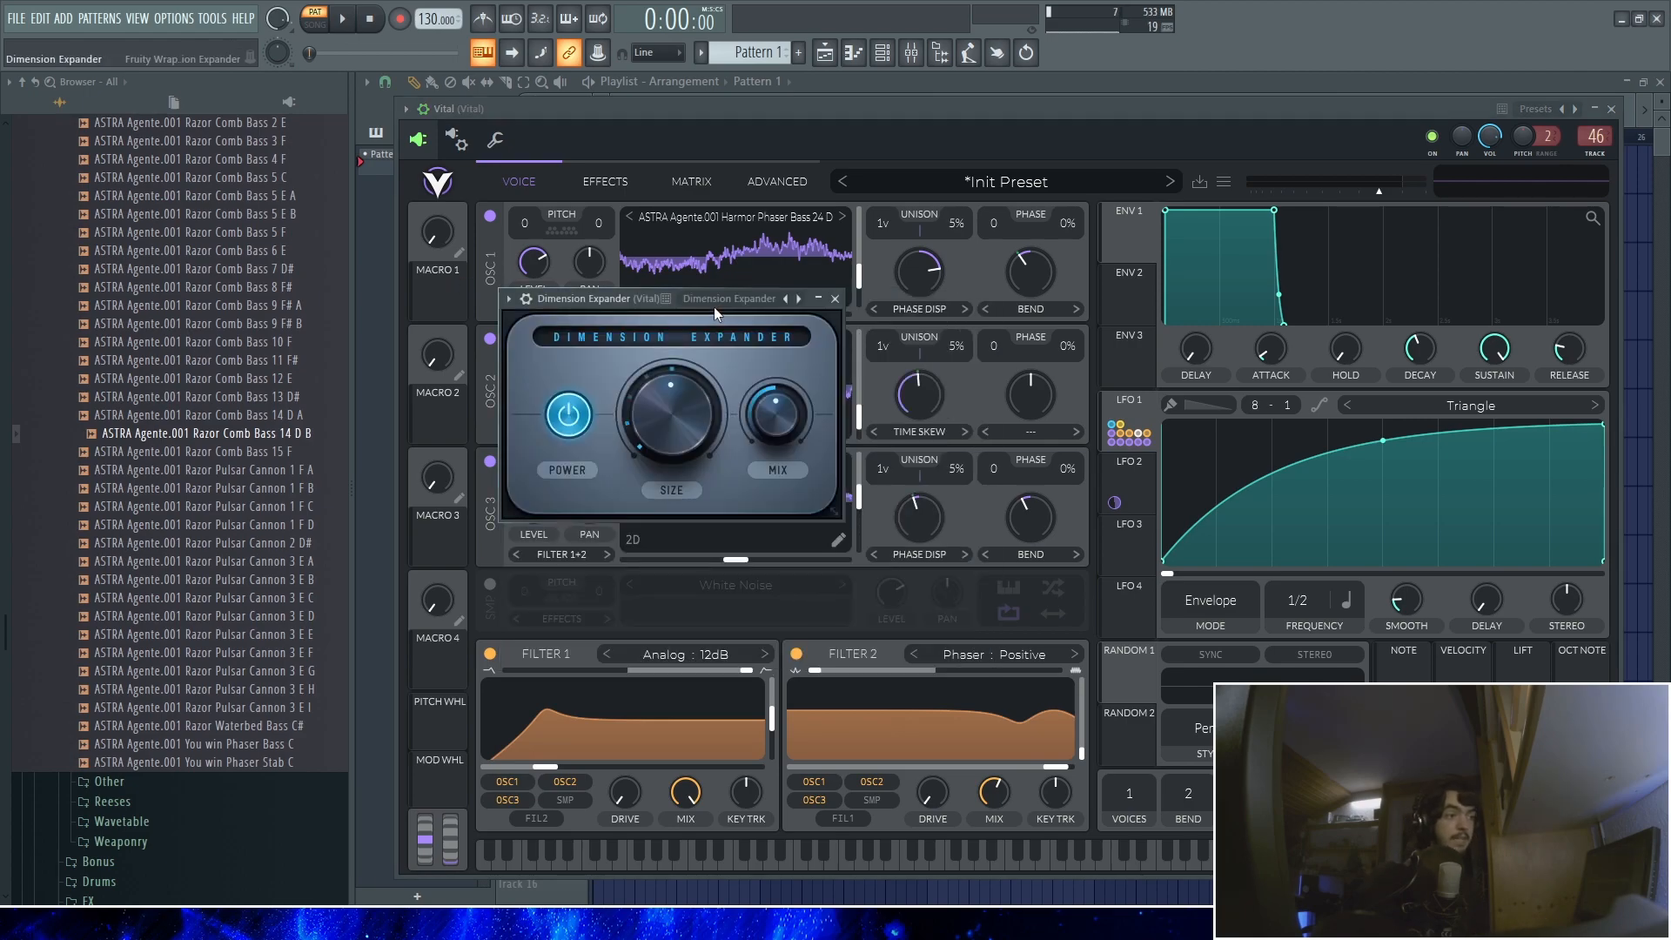
drag(628, 301, 780, 213)
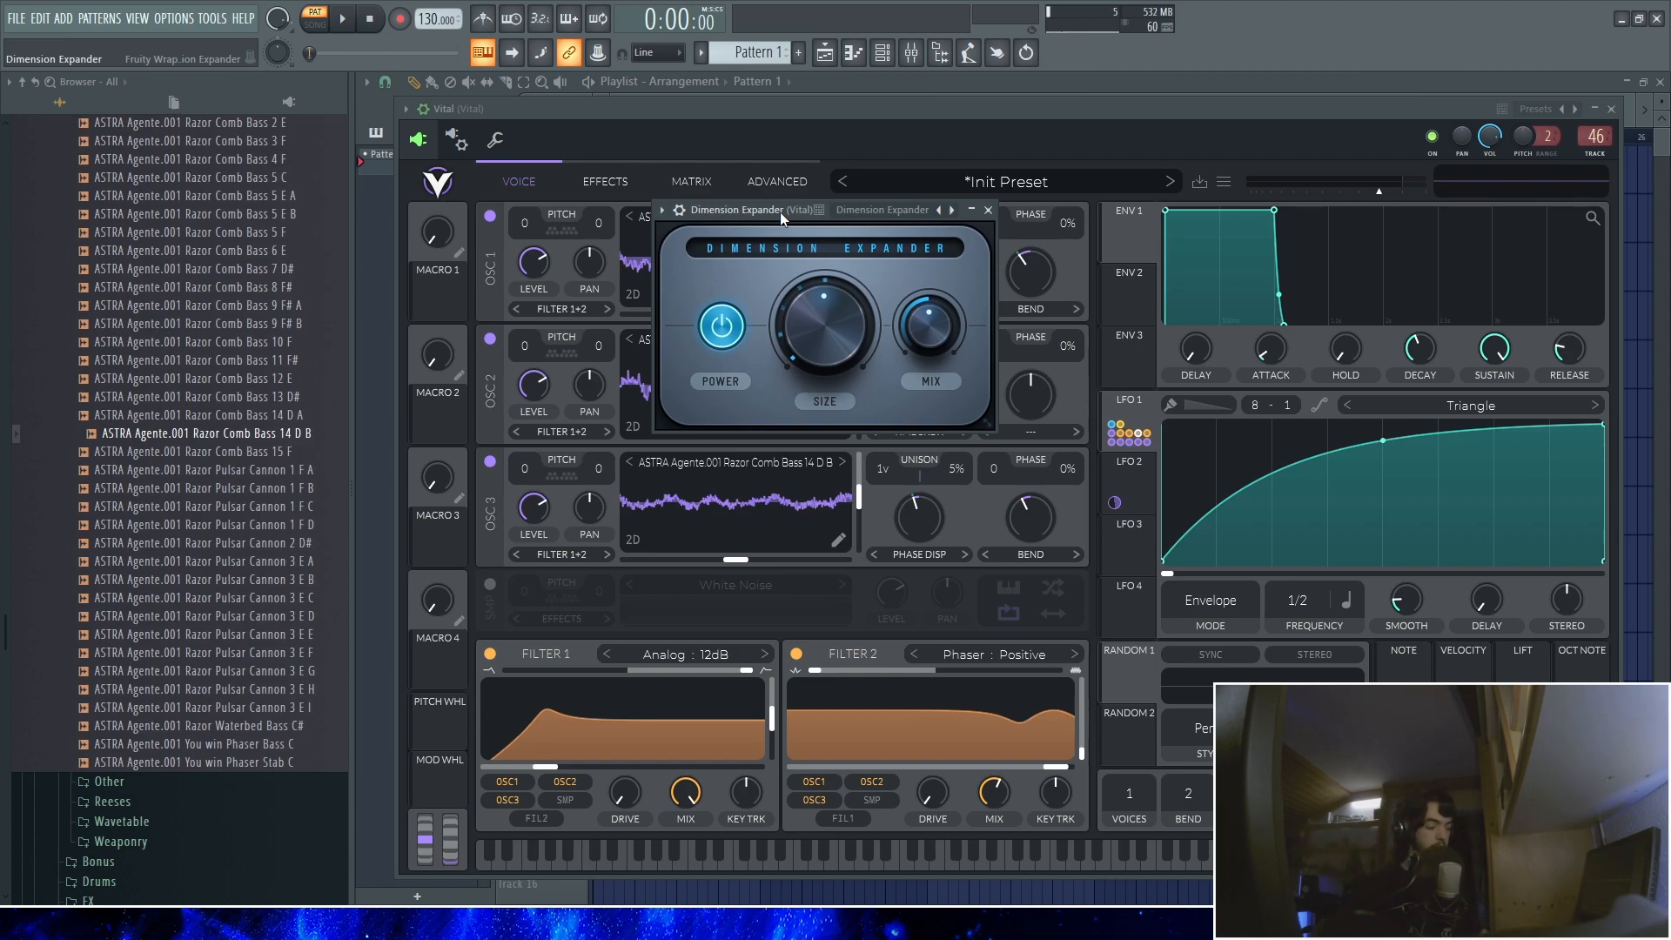
Reduce the Dimension Expander's size to a low setting and raise its mix while auditioning the bass
key(d)
drag(860, 310, 820, 588)
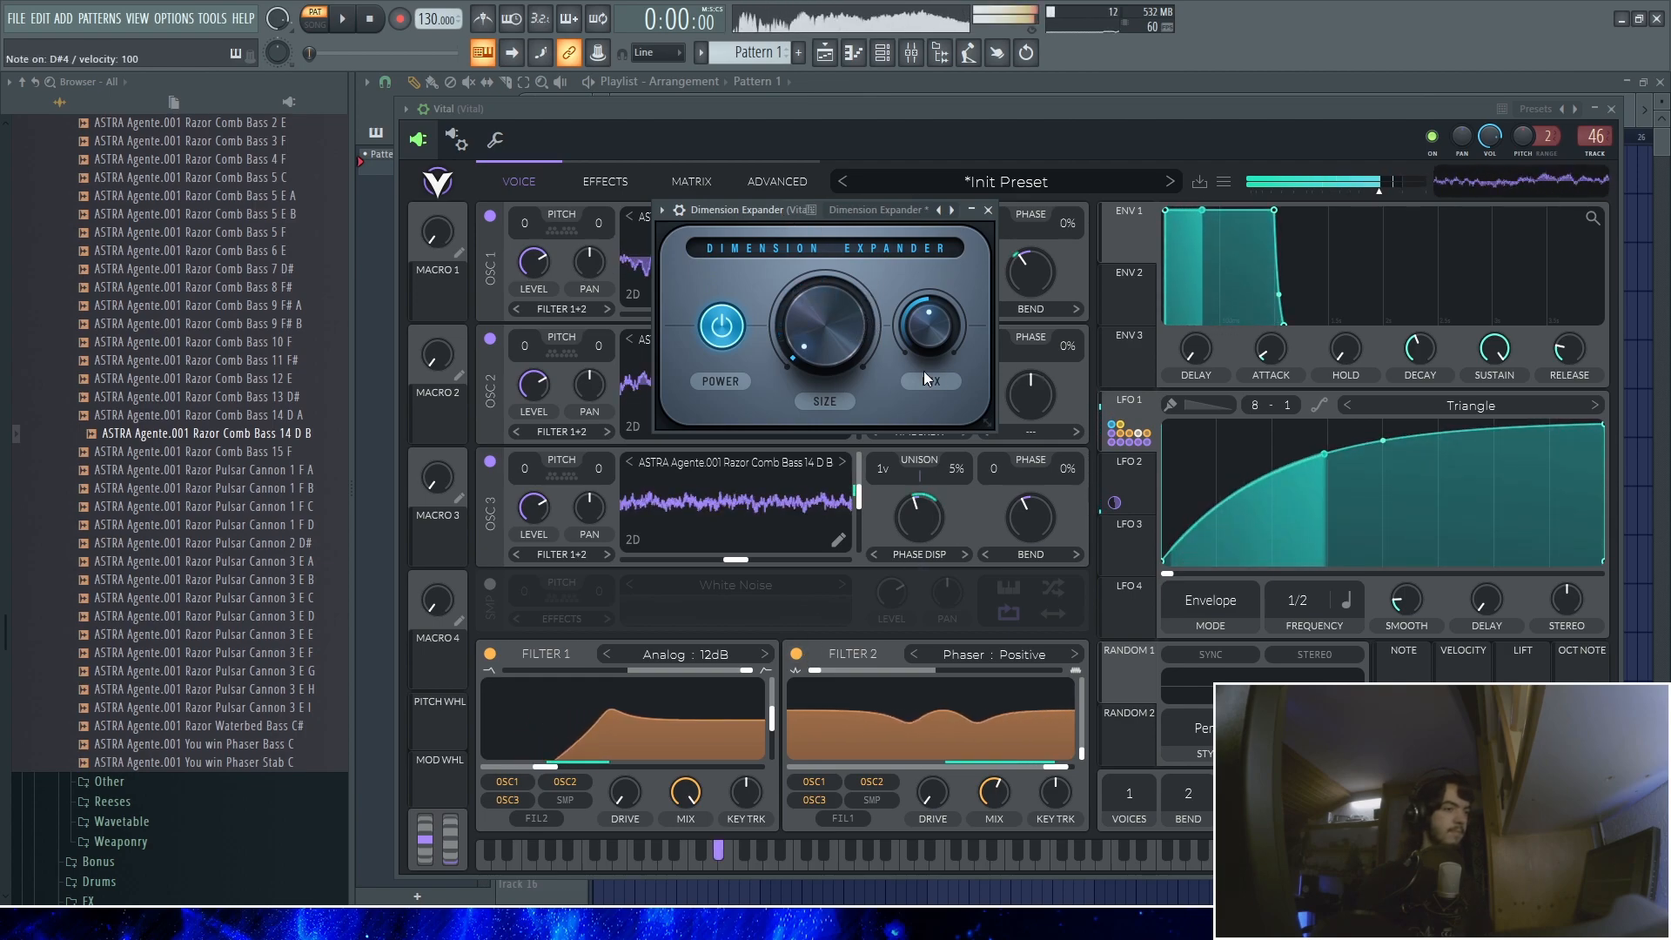
drag(923, 371, 974, 116)
mouse_move(931, 319)
mouse_down()
mouse_move(895, 383)
mouse_move(931, 321)
mouse_up()
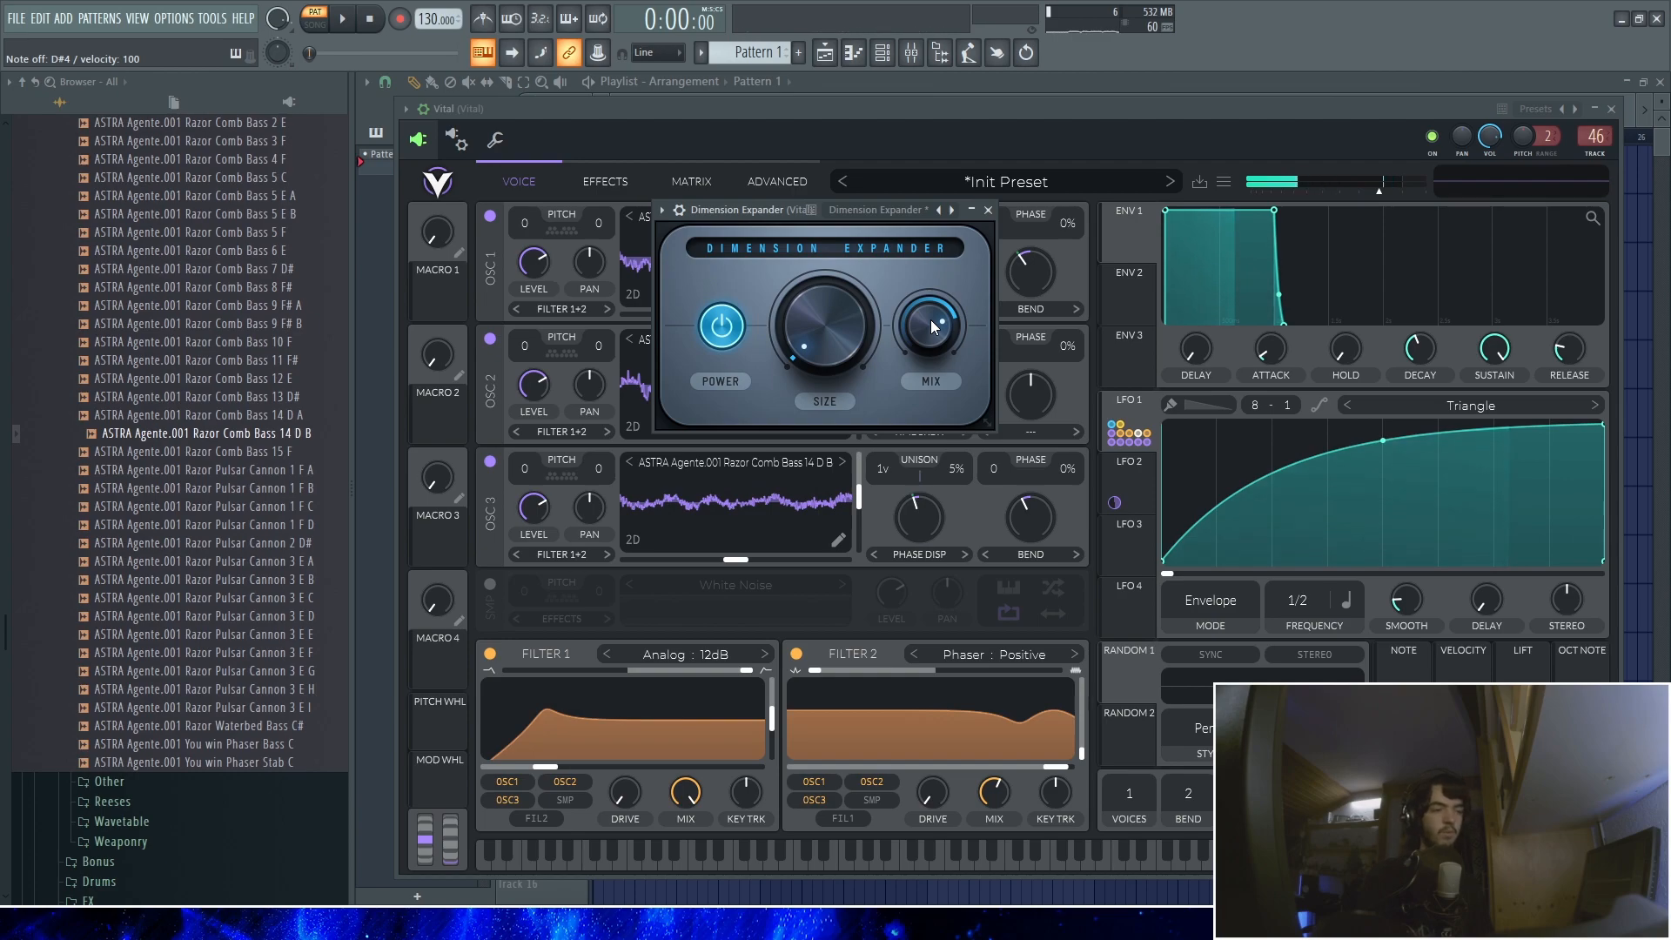
drag(764, 212, 792, 221)
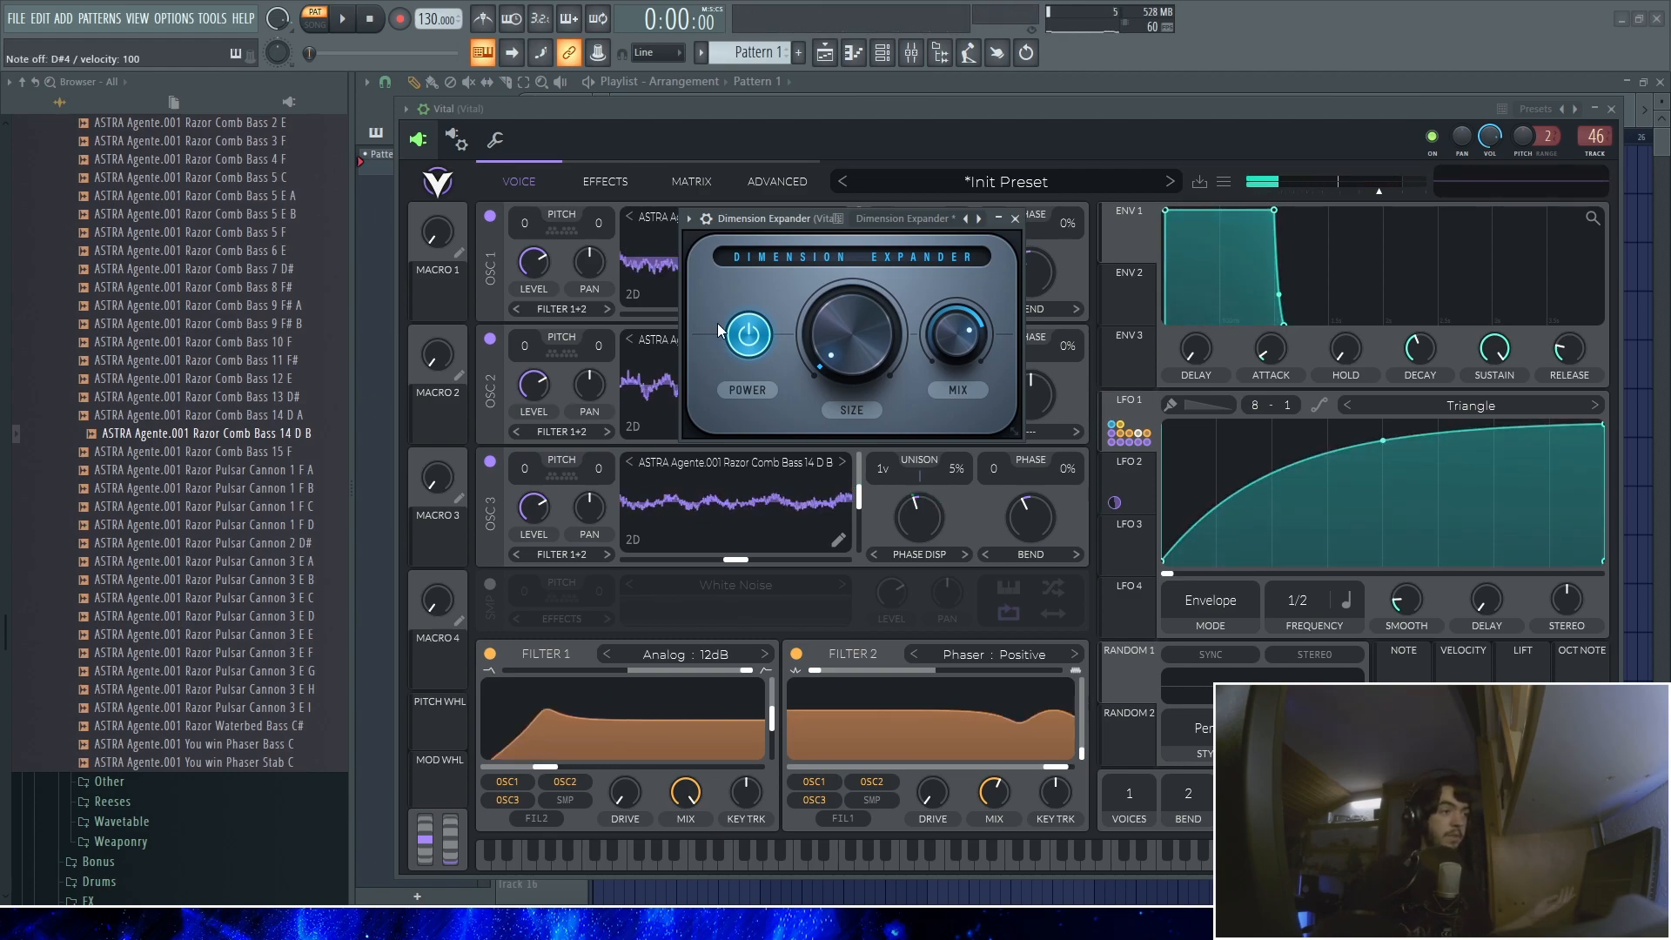
drag(792, 221, 825, 166)
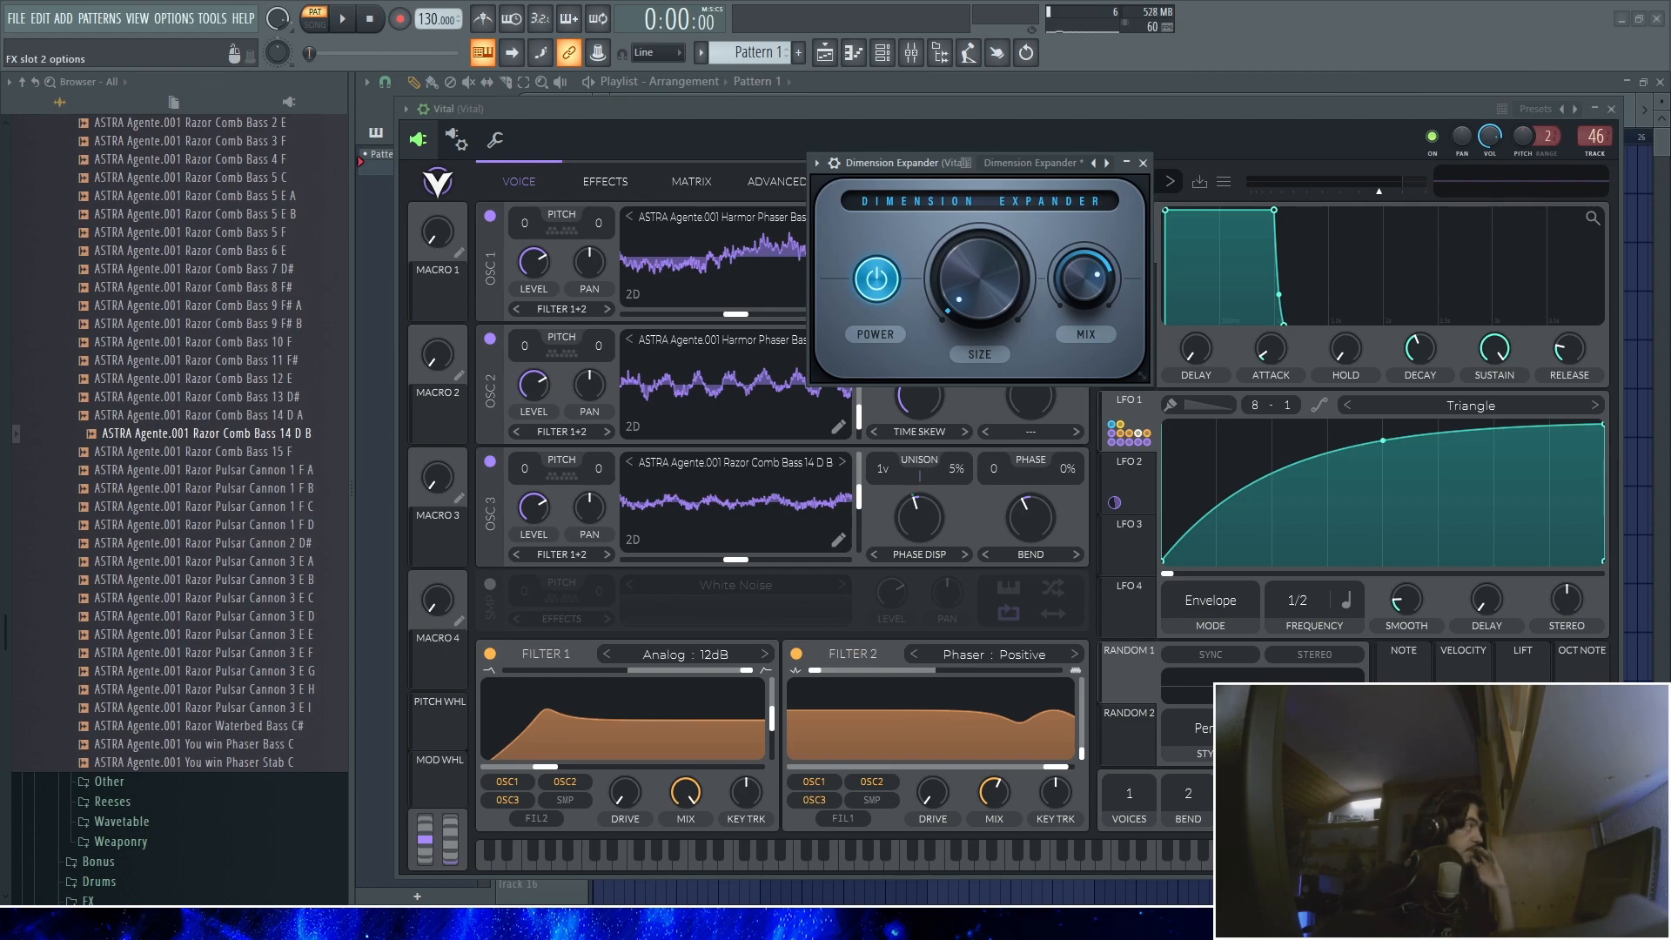
Examine Fruity Phase Inverter and the Agente.001 Dimension Expander v1 Patcher preset as an alternative way to widen the bass
click(653, 259)
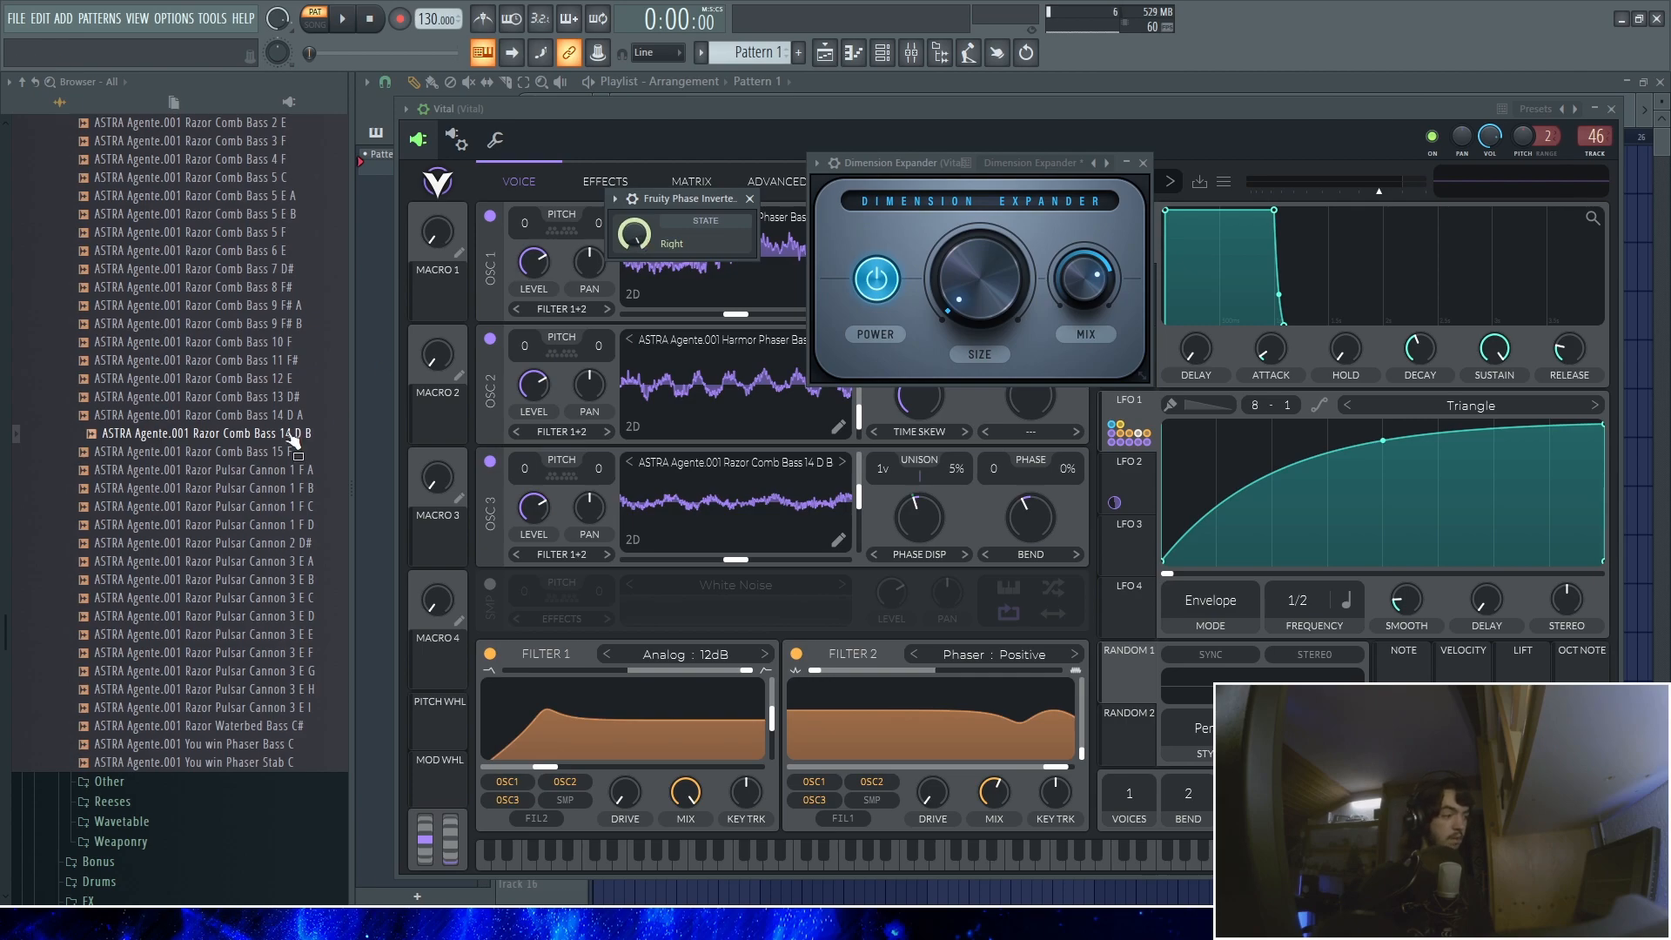
scroll(294, 444, up, 2)
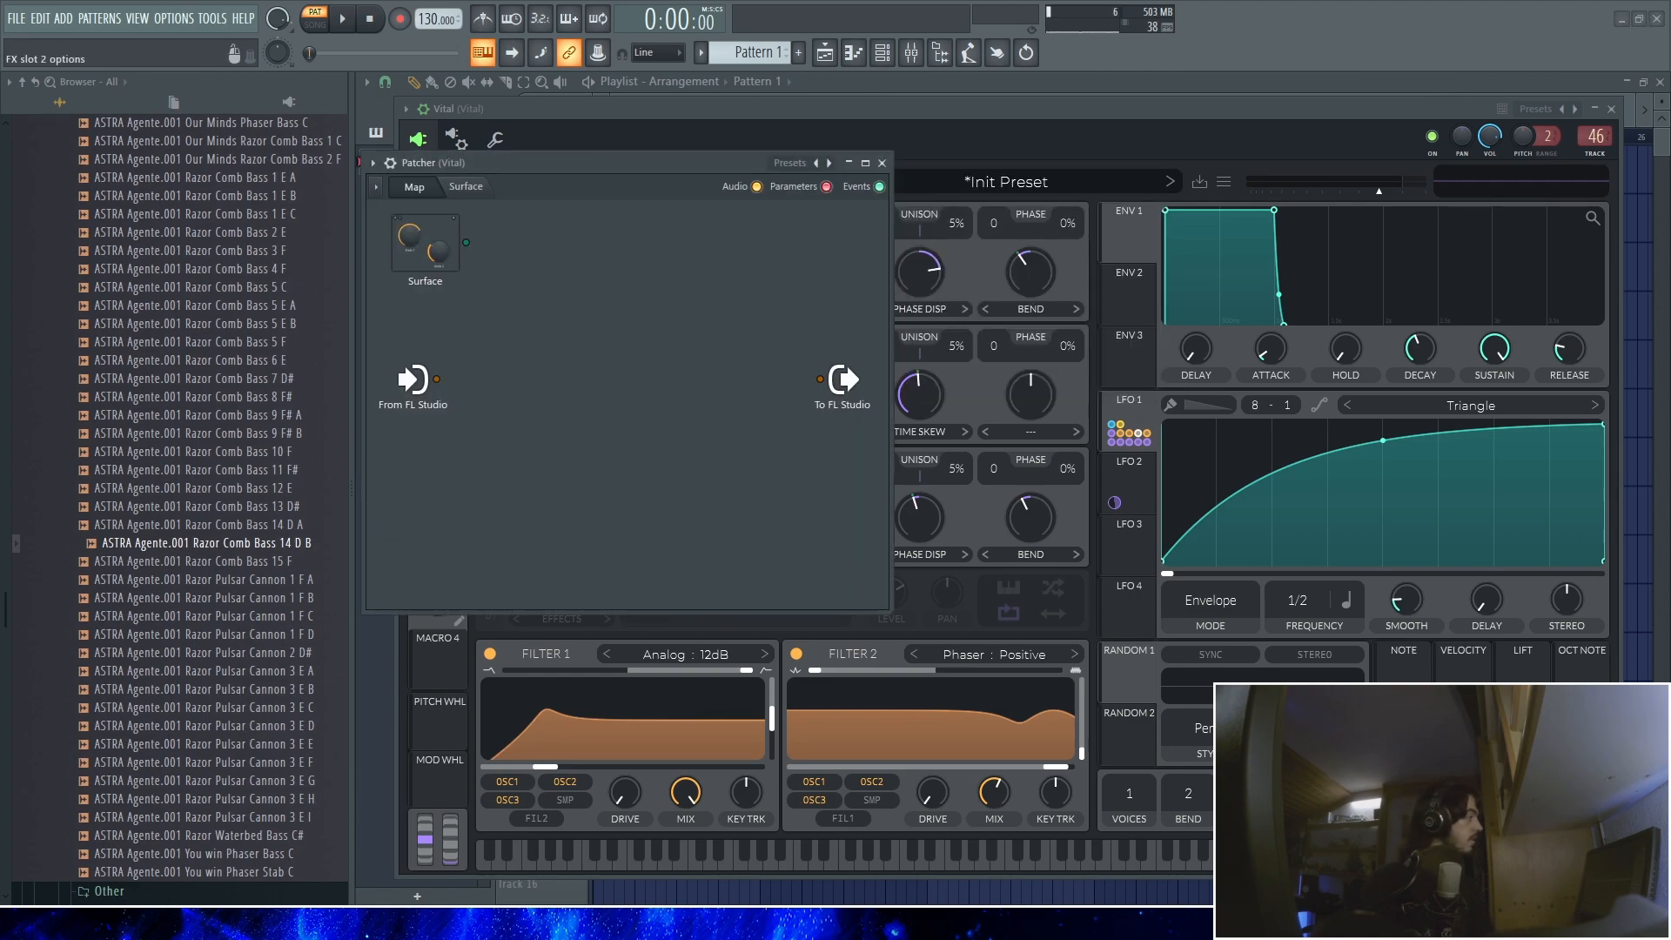
drag(727, 163, 848, 191)
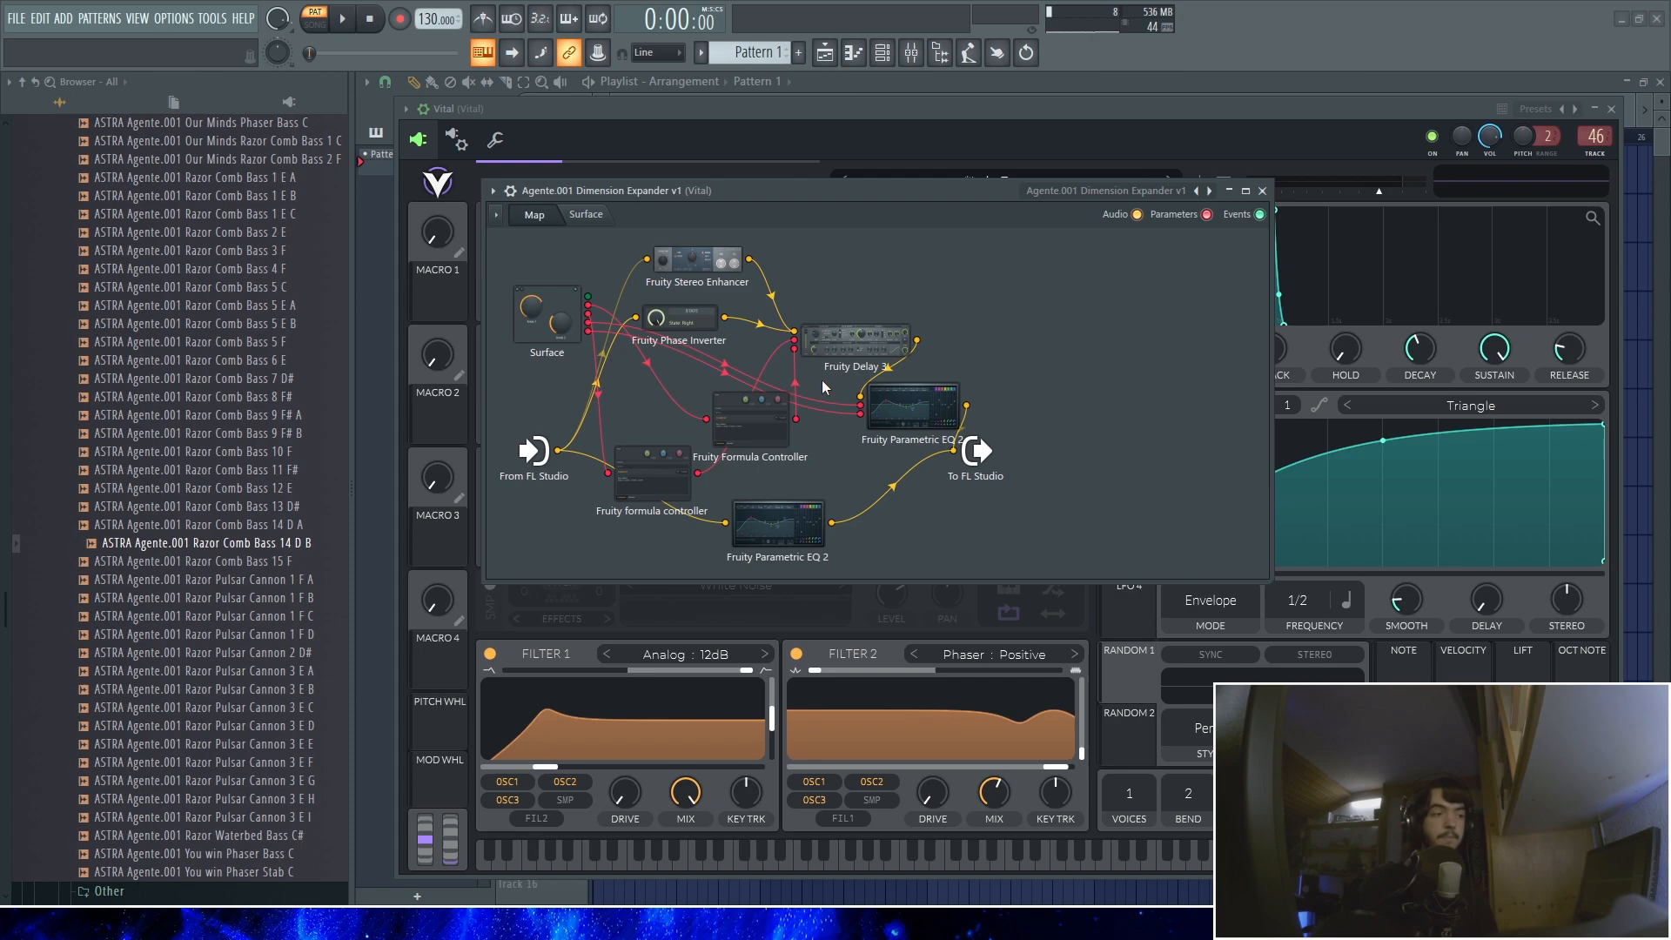
Add OTT after the widener with 22% depth and 0% upward compression
drag(861, 356, 871, 277)
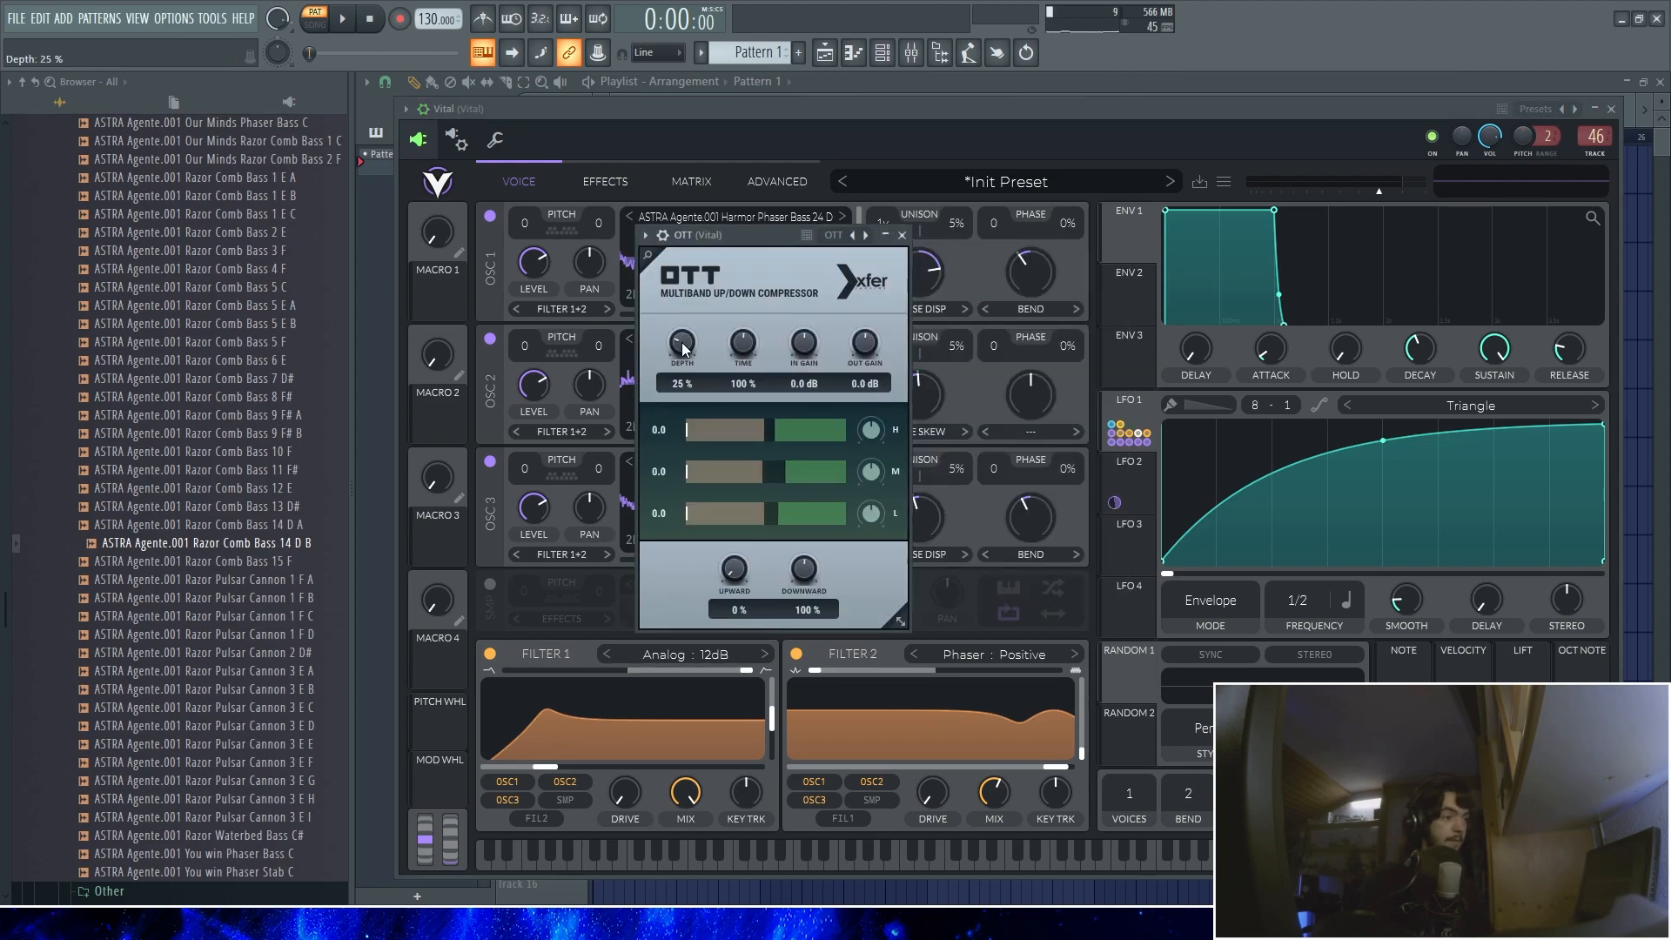
scroll(682, 343, down, 3)
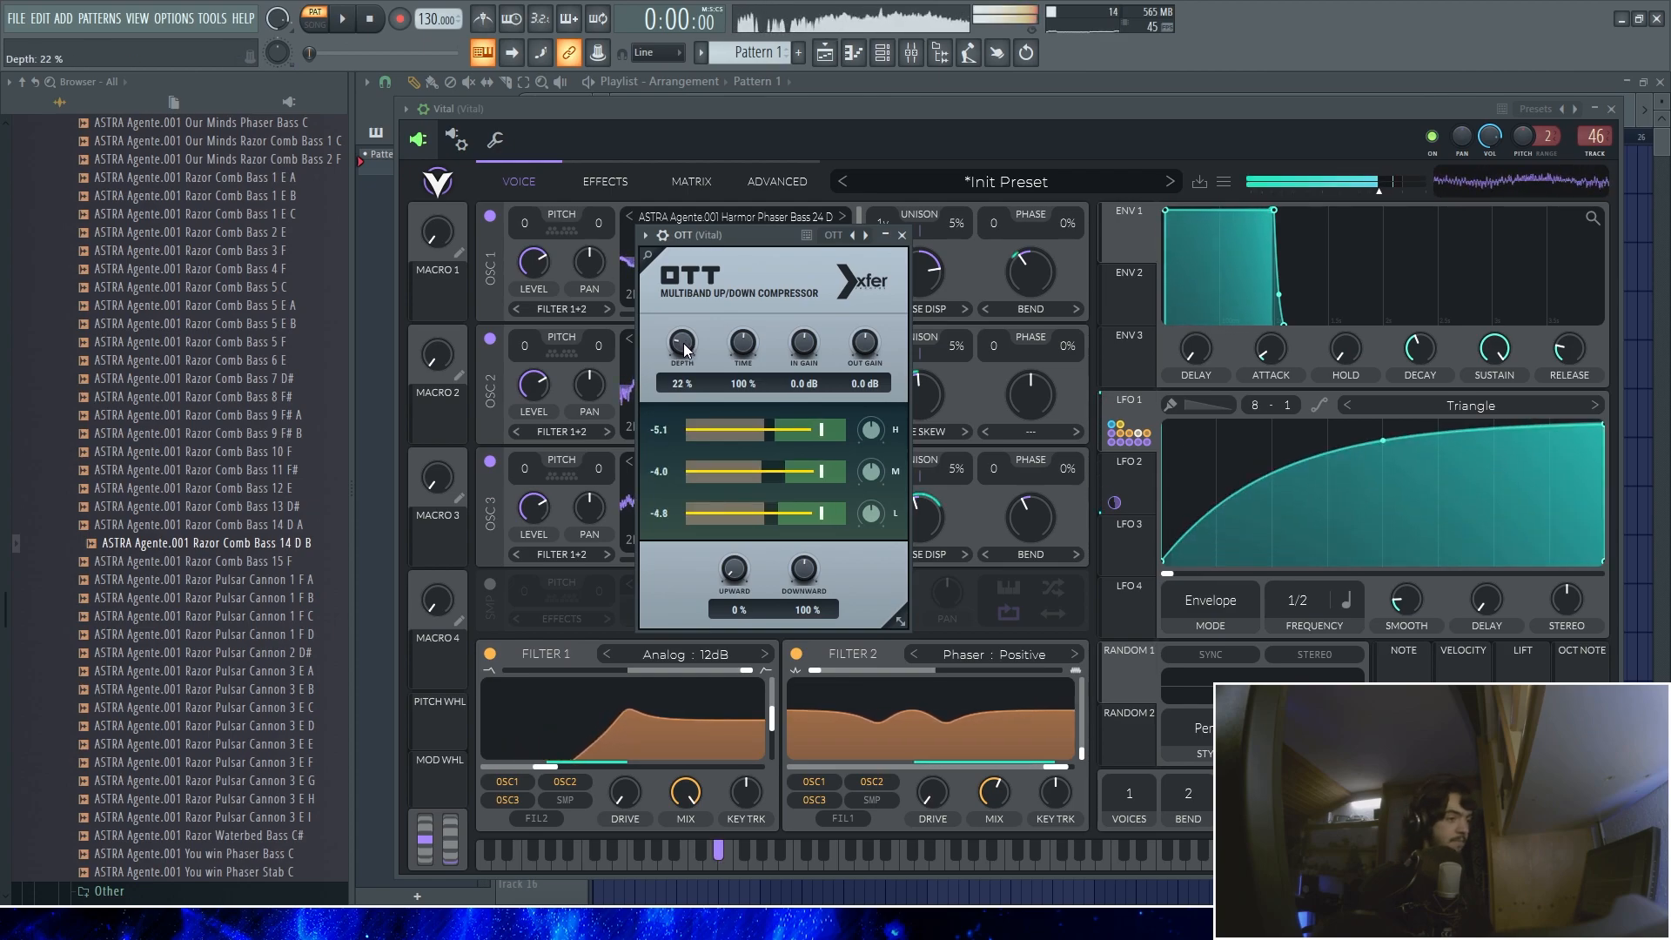
Add Fruity Parametric EQ 2 and cut the resonance at about 2671 Hz with a narrow band 4
drag(932, 196, 885, 231)
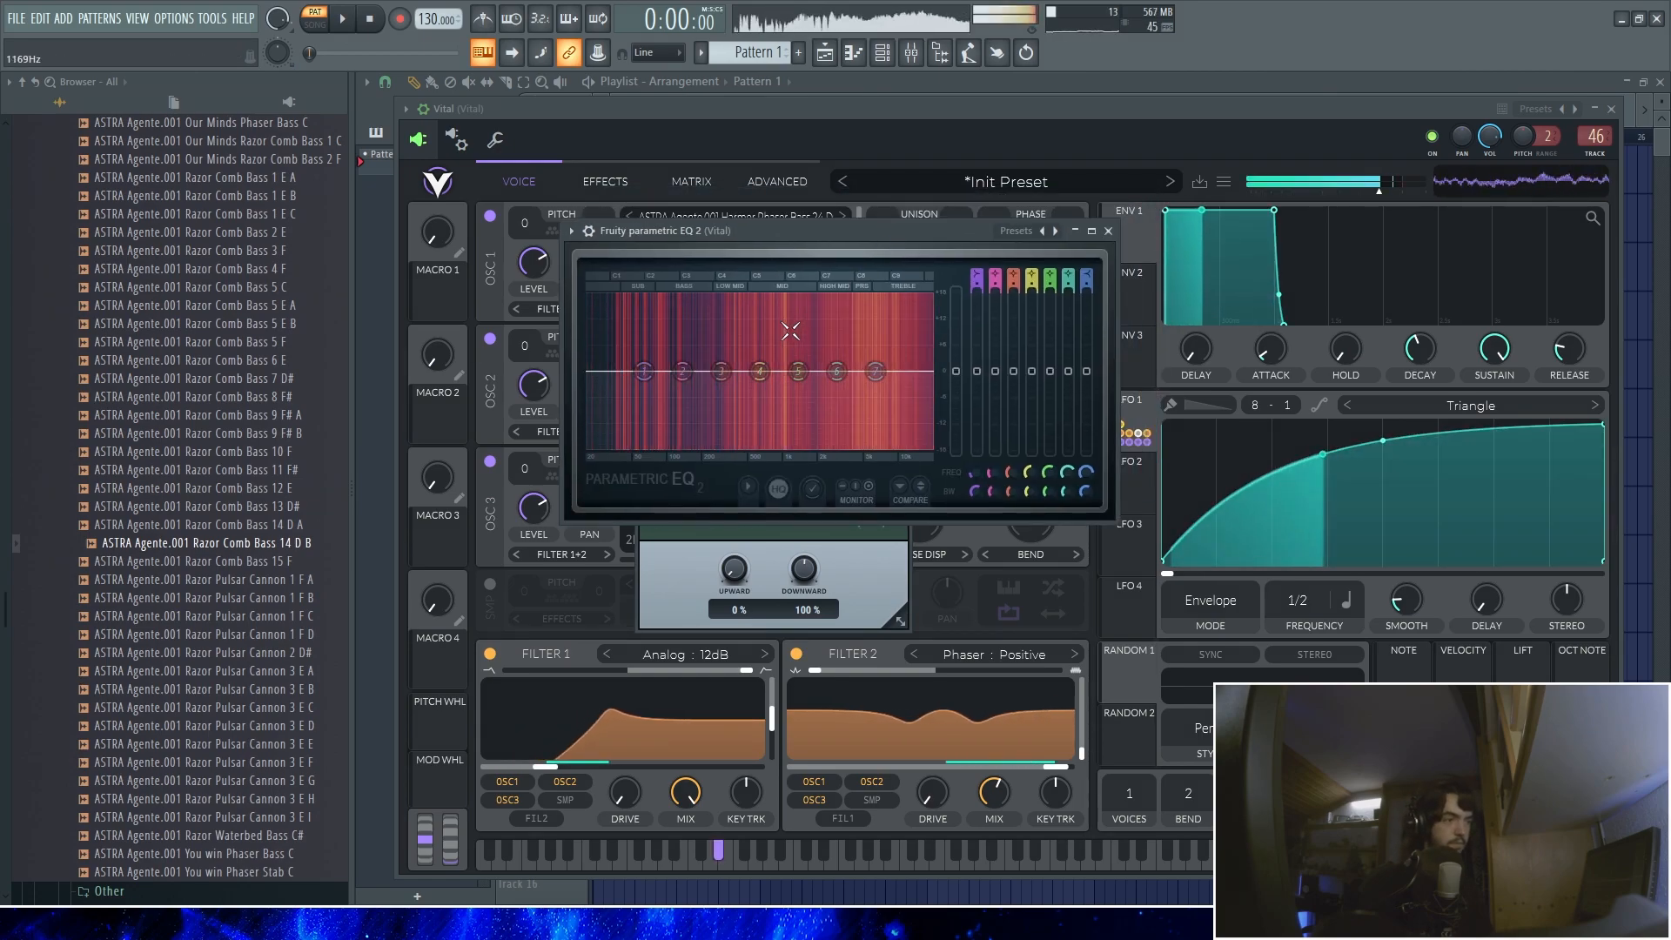
drag(722, 374, 832, 305)
scroll(833, 337, down, 6)
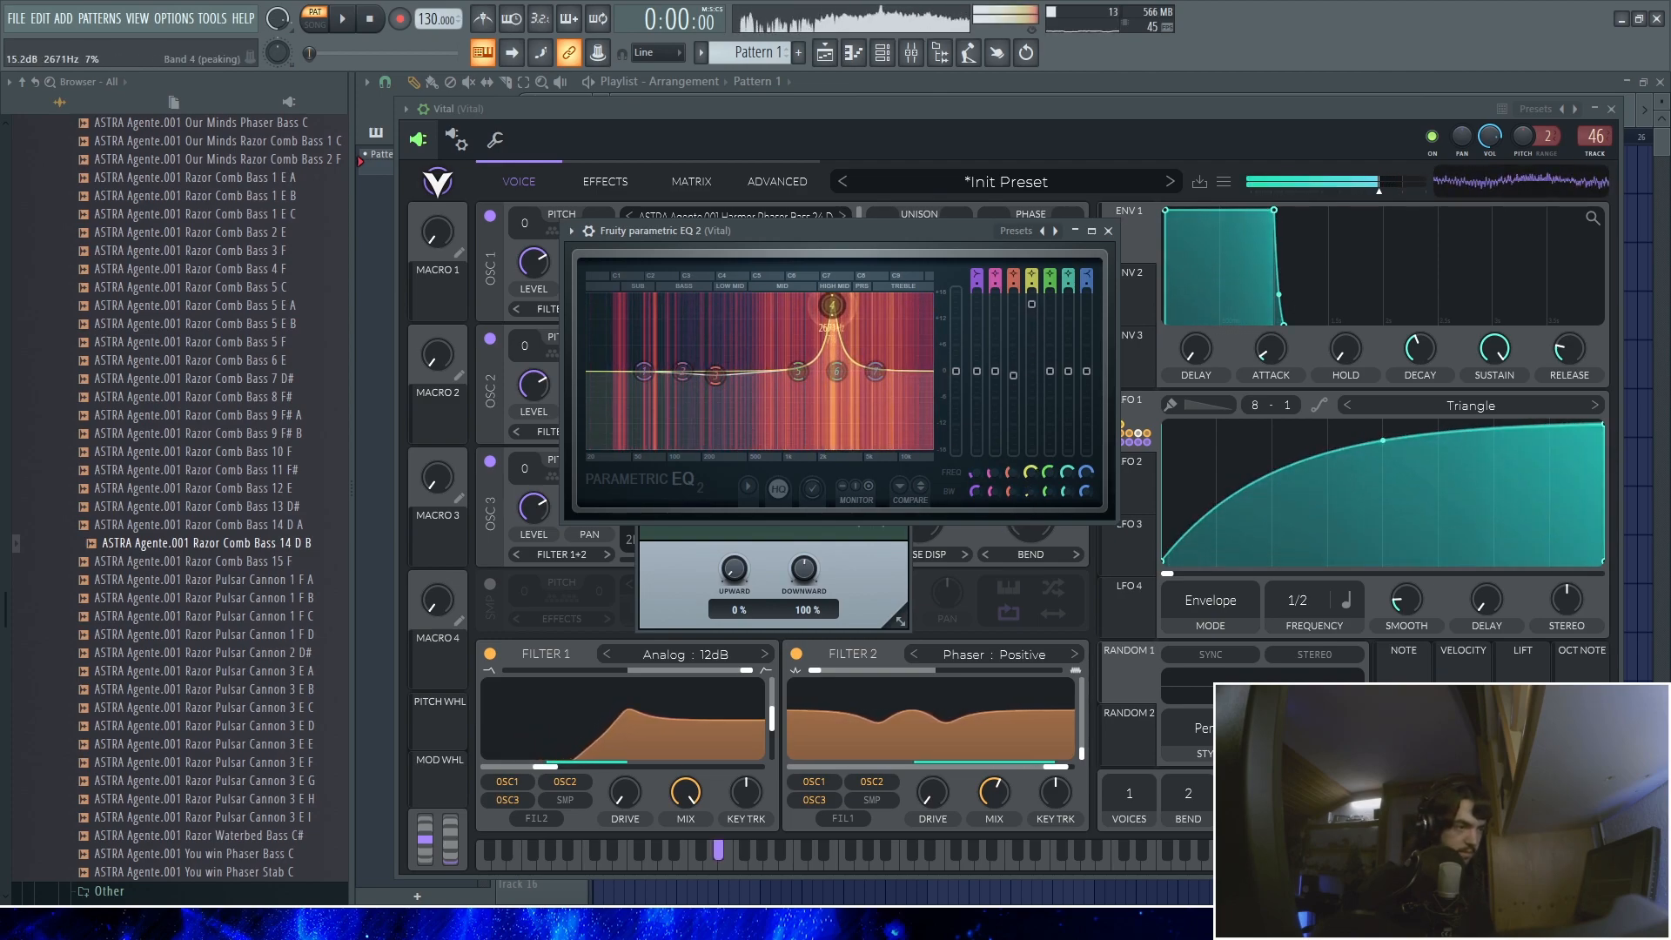
drag(1033, 319, 1034, 374)
scroll(832, 399, down, 4)
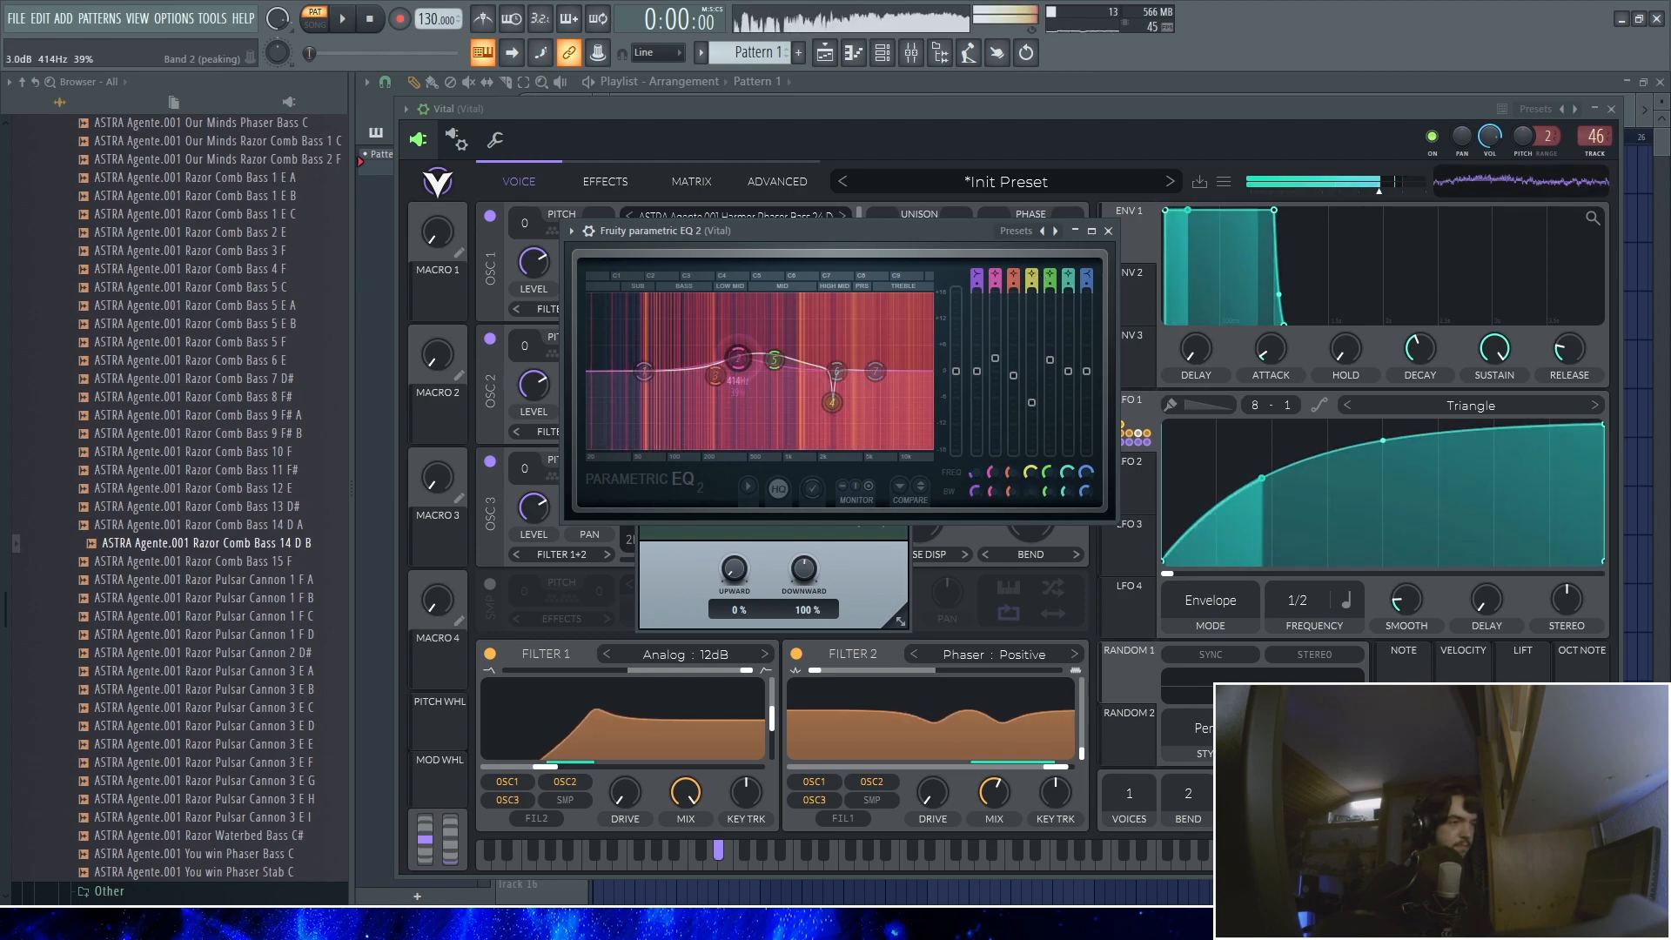
Gently boost the EQ's low mids and mids, and raise the band 7 high shelf about 1.4 dB near 7266 Hz
drag(798, 371, 734, 359)
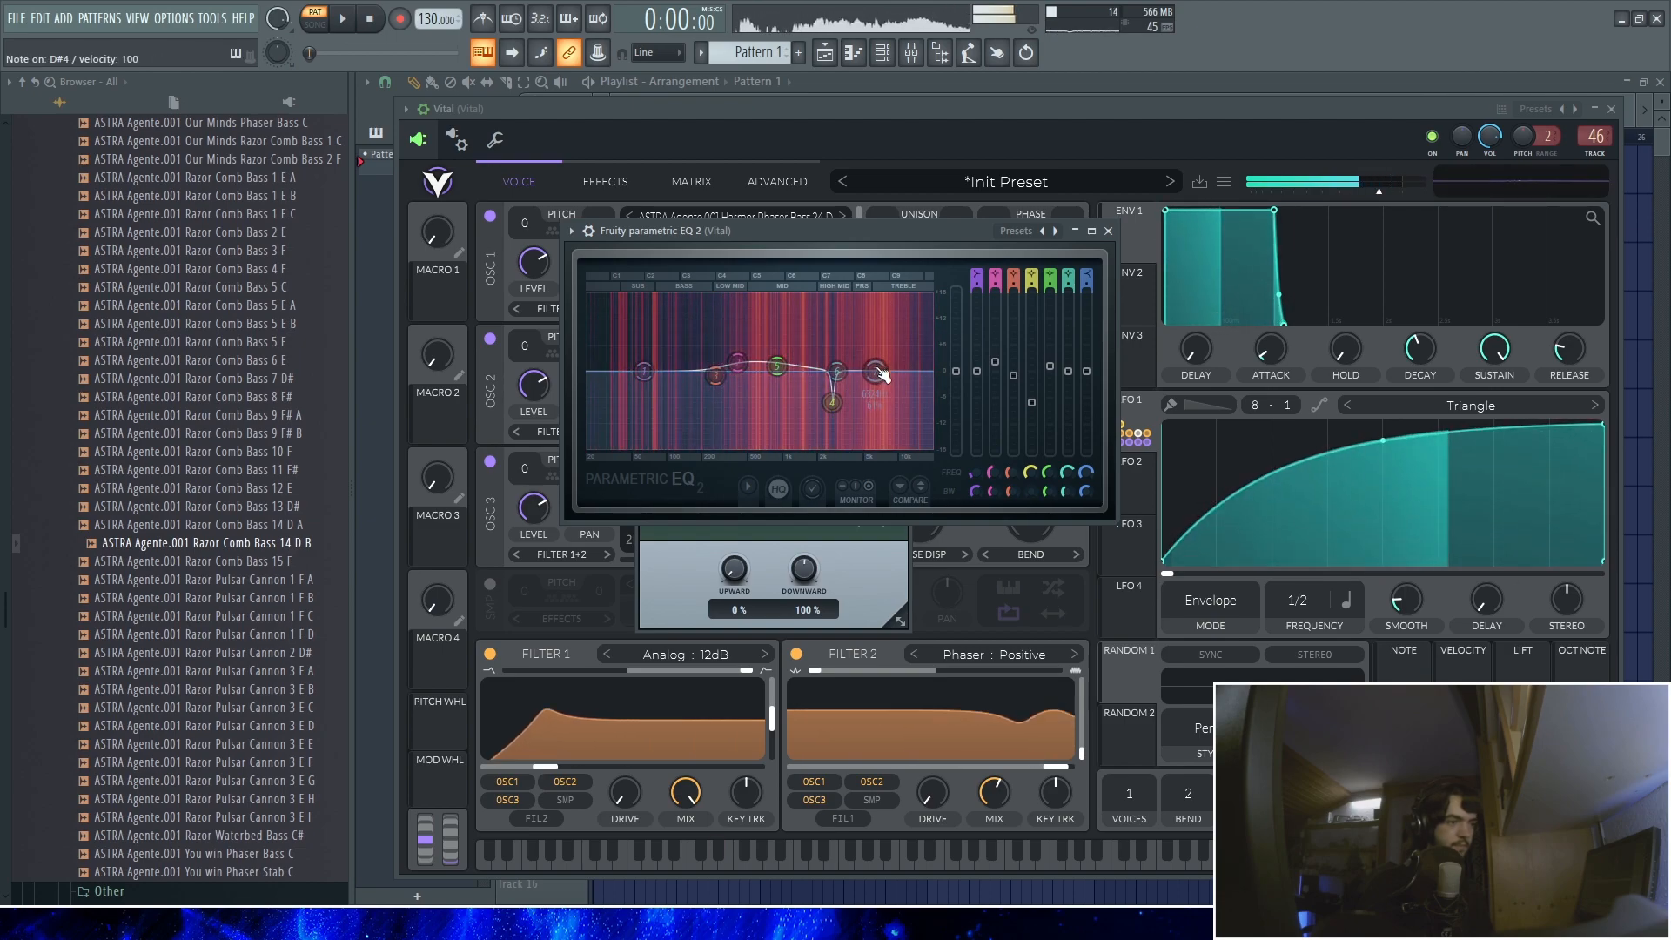
drag(875, 371, 885, 365)
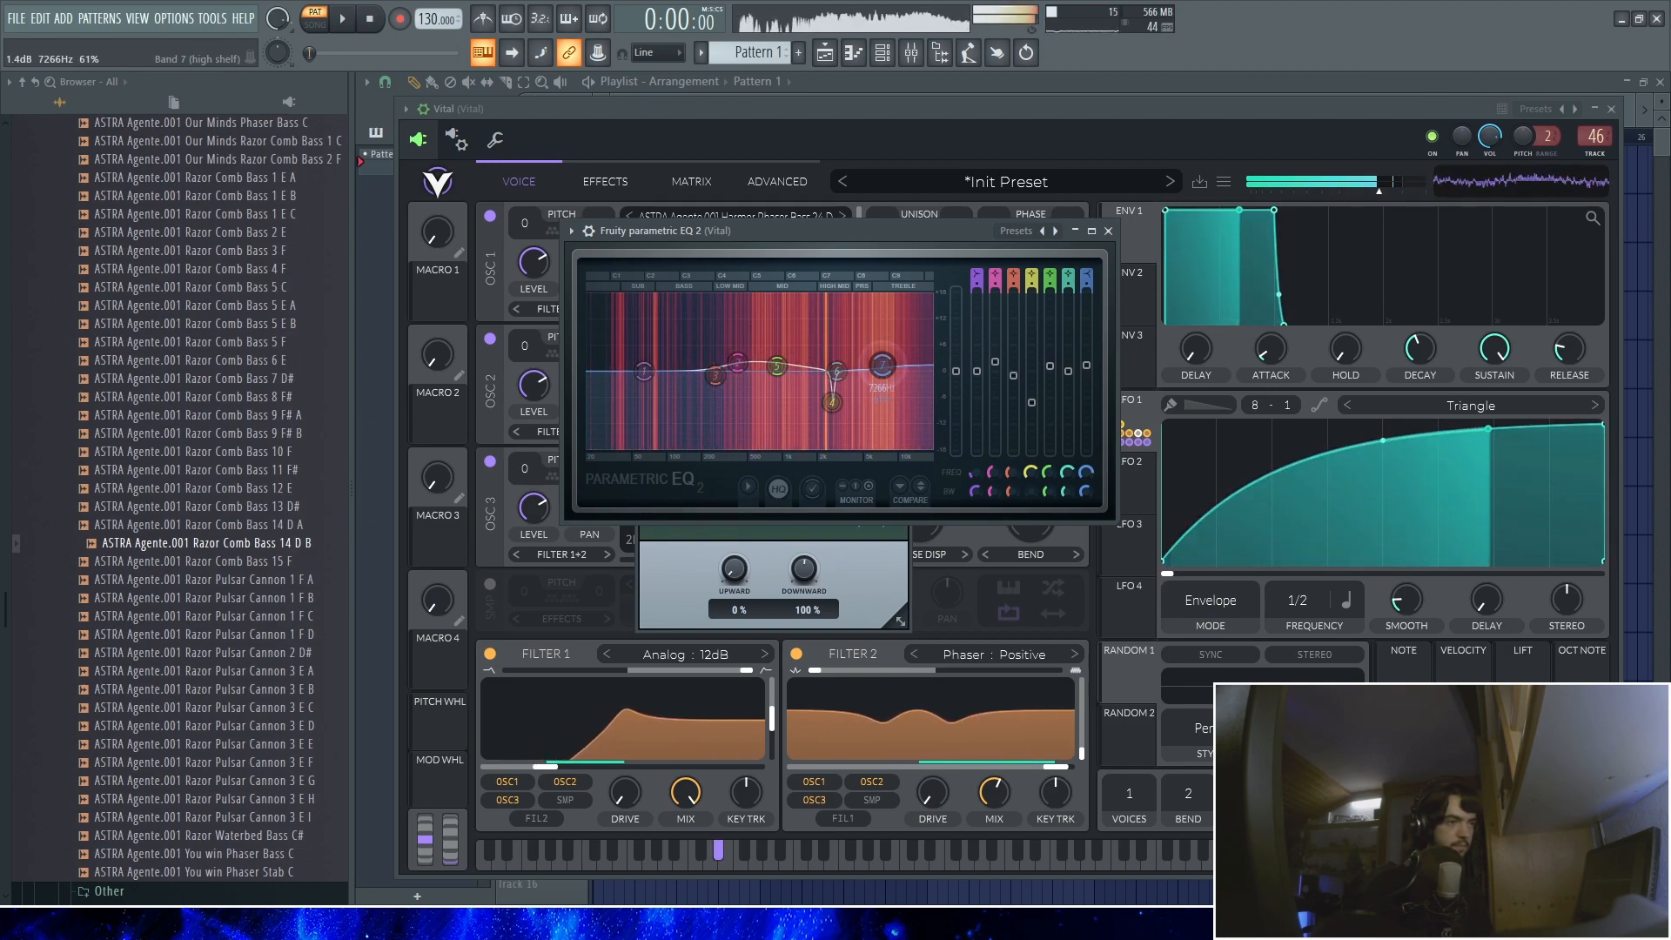
drag(832, 246, 877, 253)
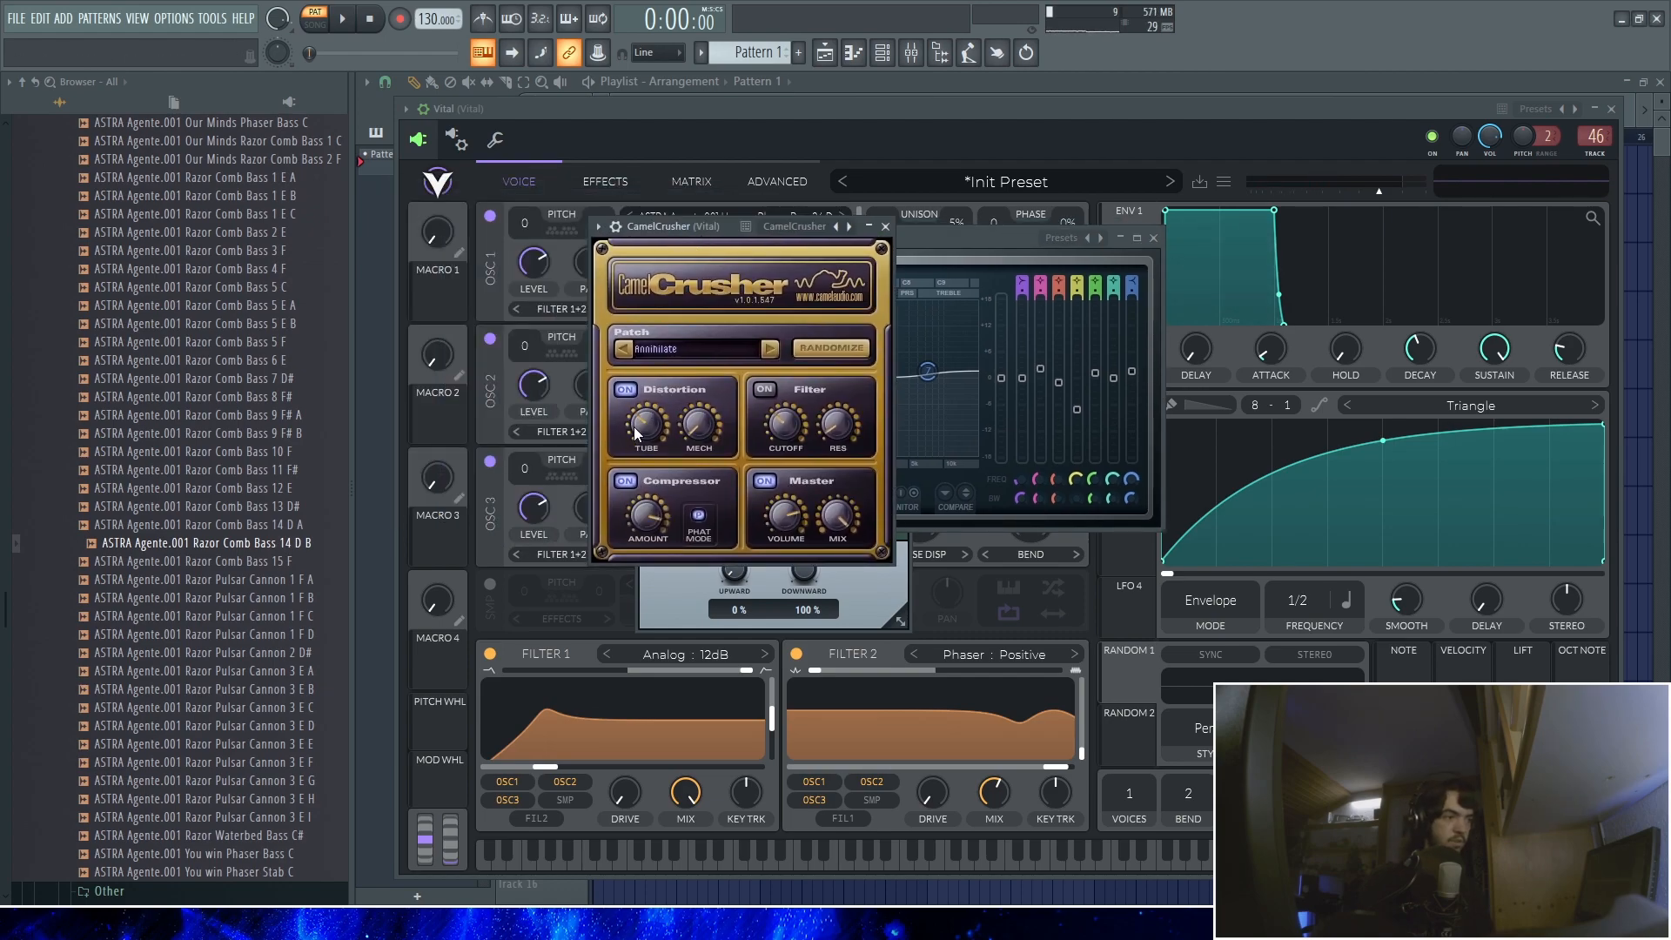
Add CamelCrusher with distortion off and adjust its compressor amount and master volume while playing the bass
key(d)
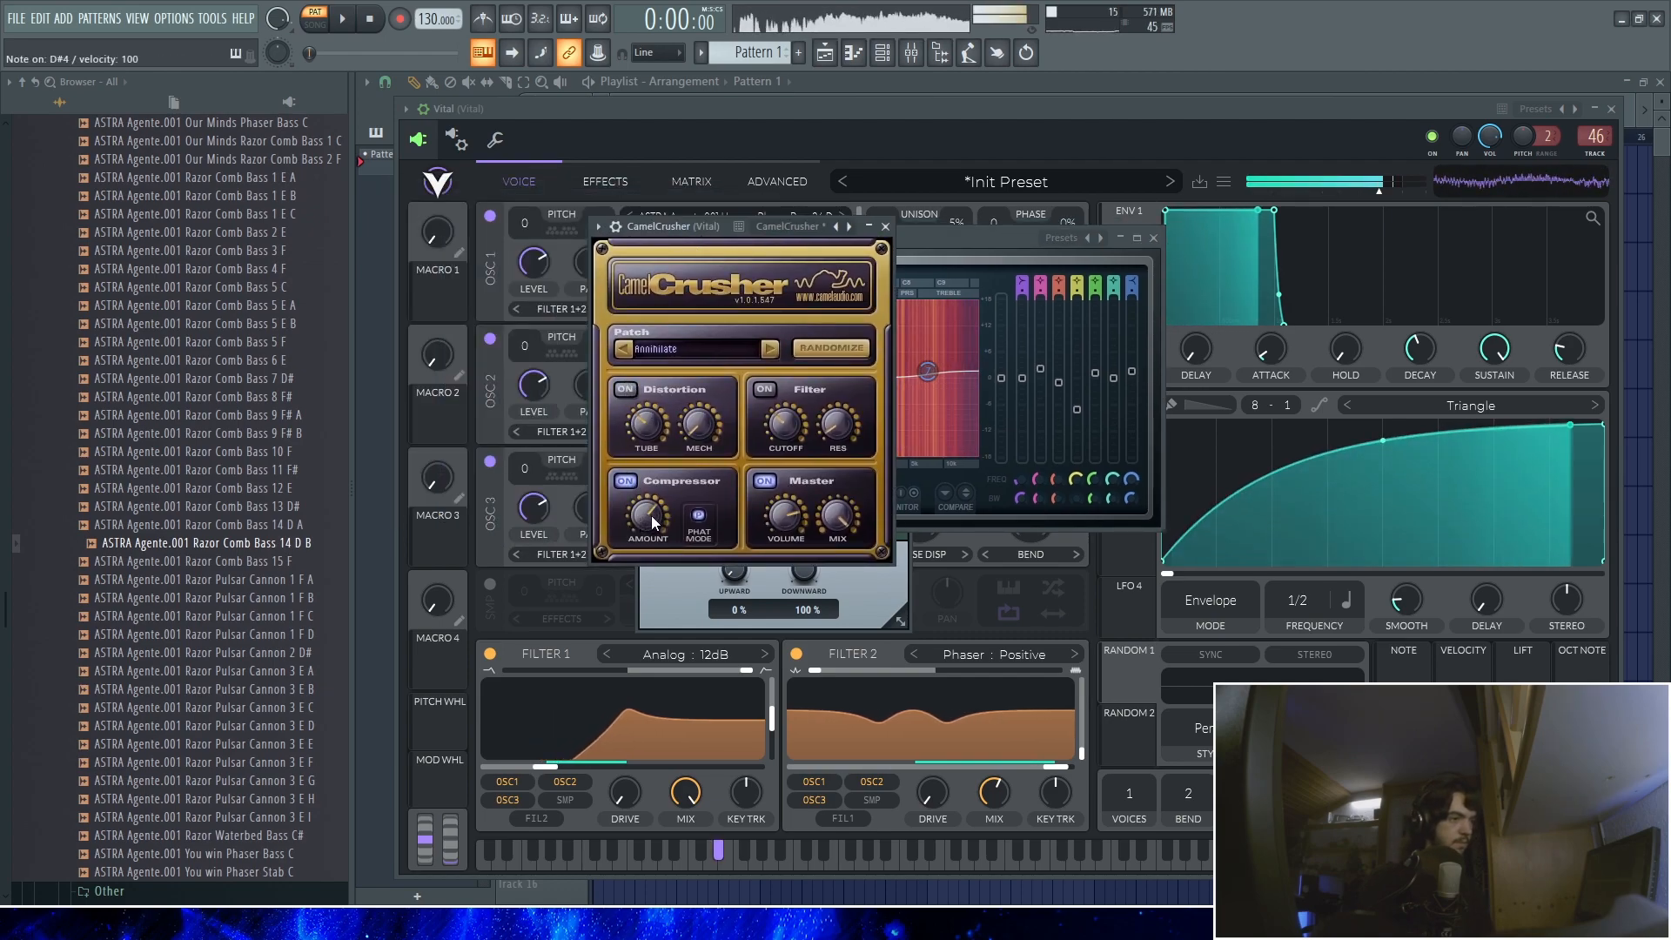
key(d)
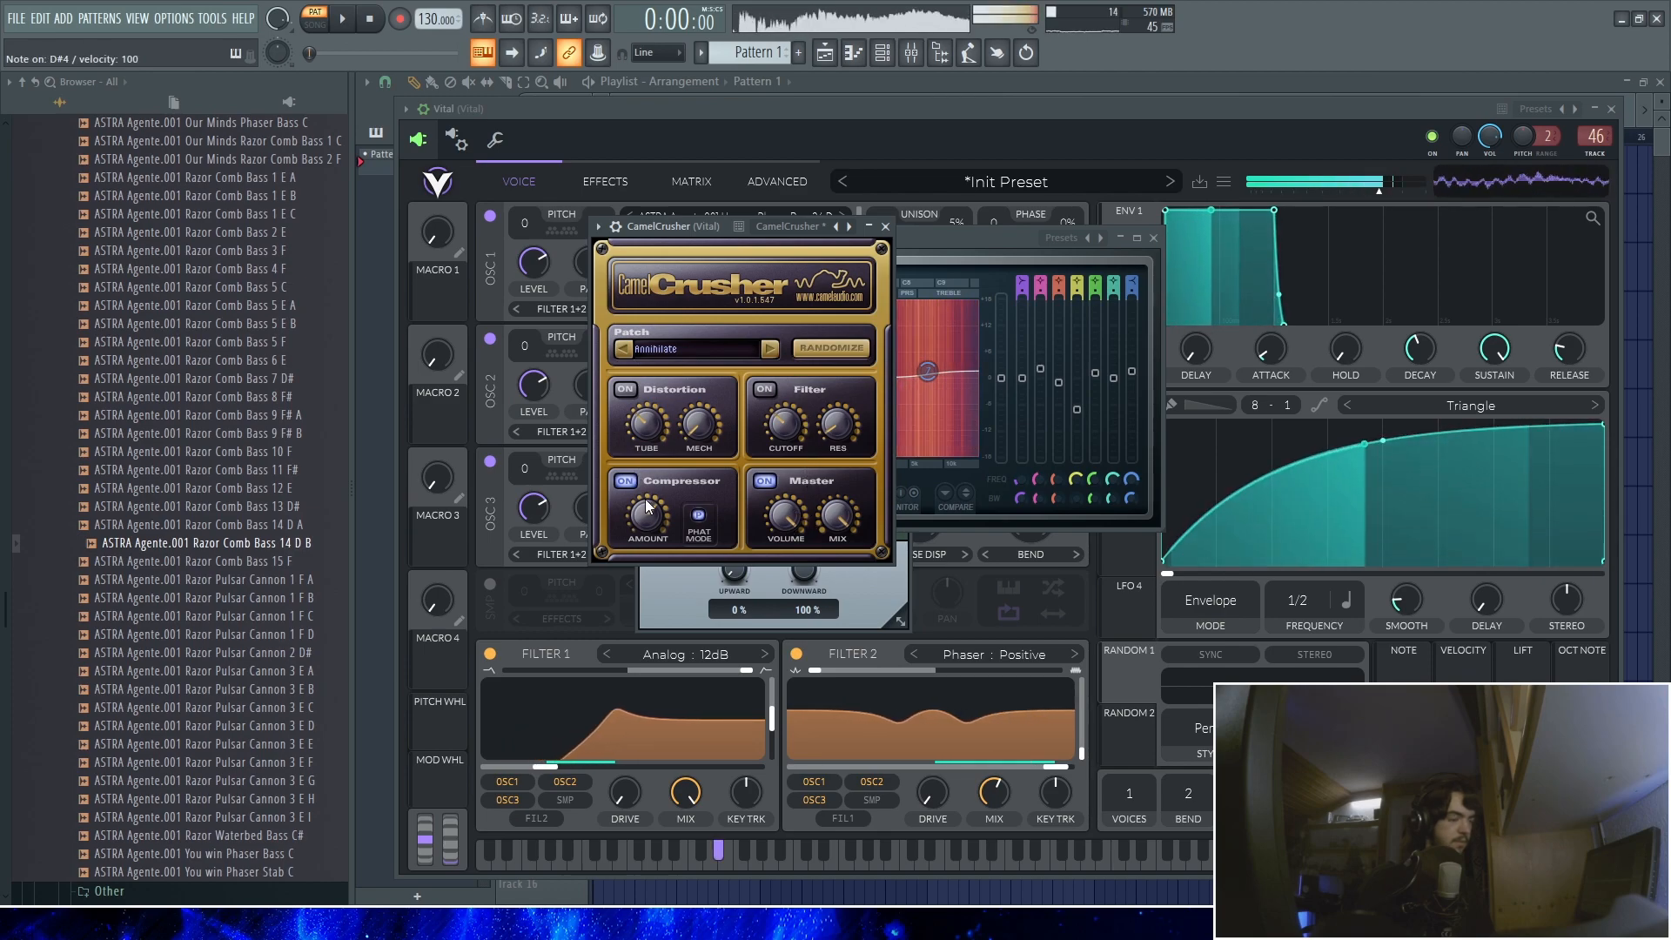
drag(646, 516, 645, 528)
key(d)
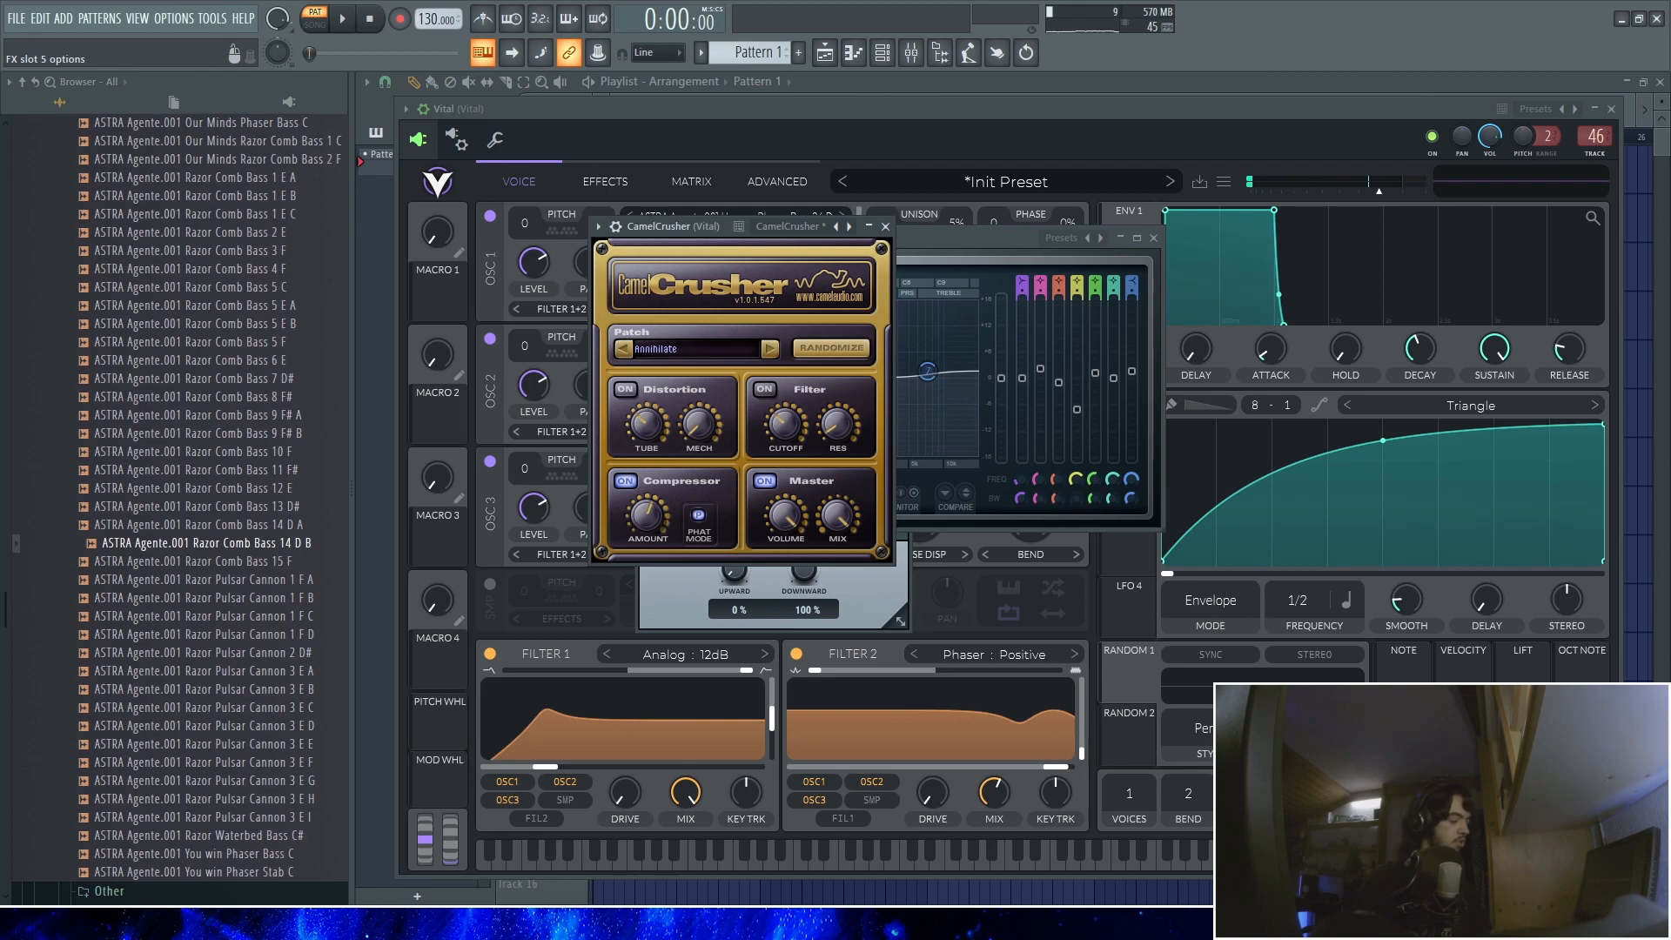
Add a second Fruity Parametric EQ 2 after CamelCrusher and shape the bass with subtle band adjustments
key(d)
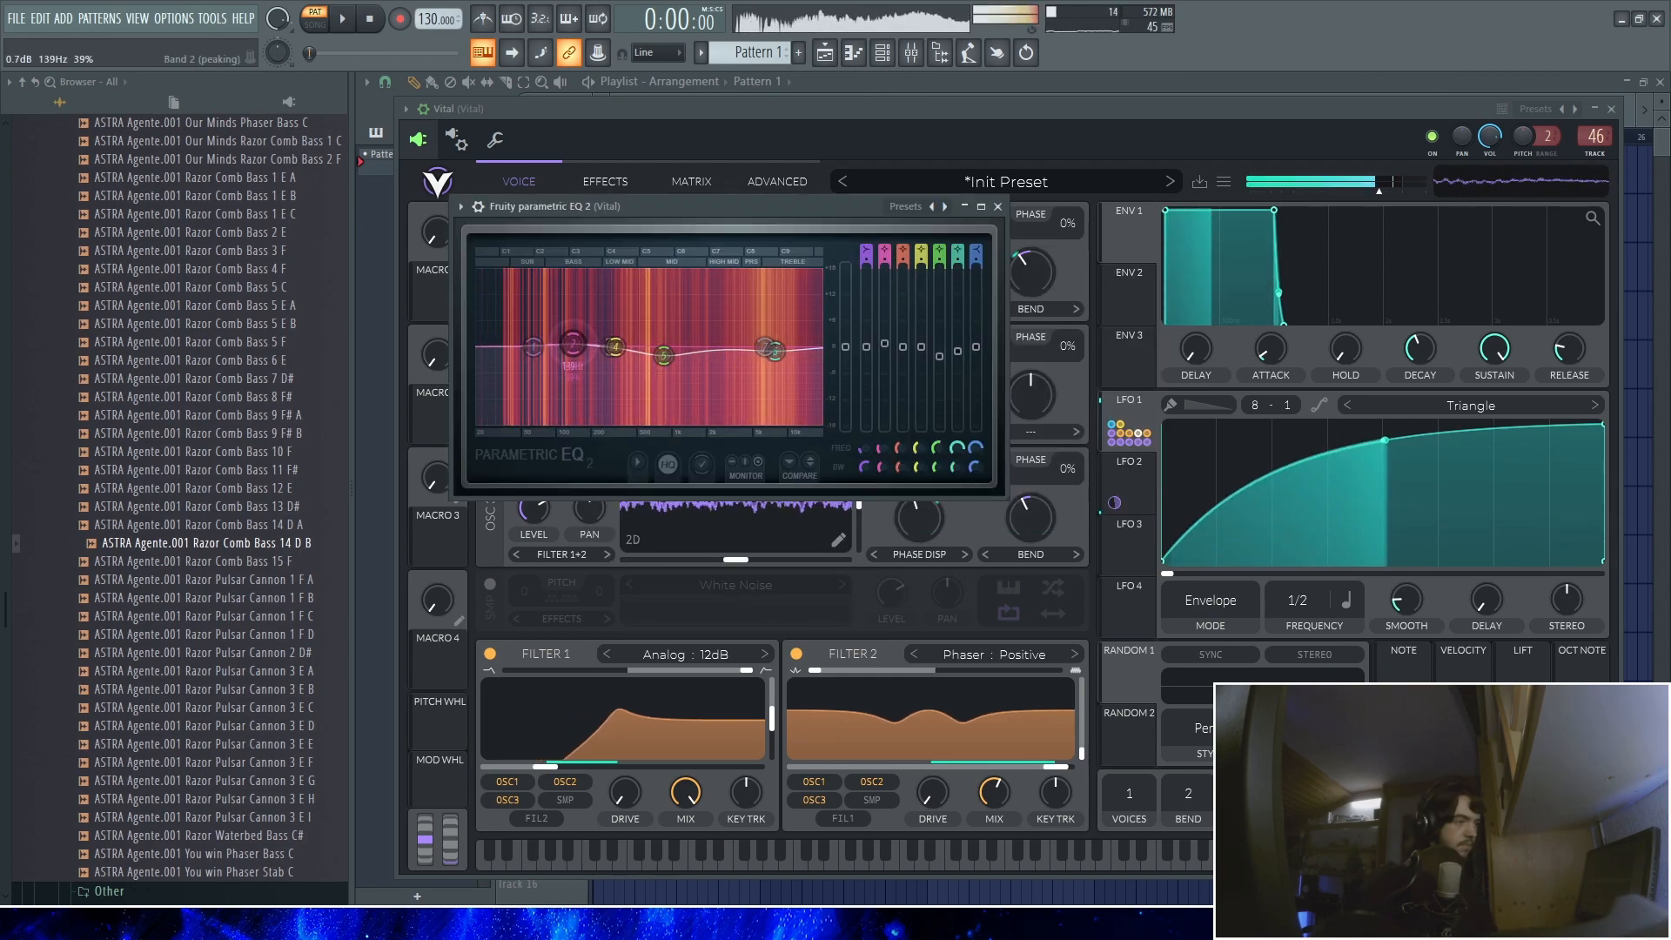
mouse_move(571, 358)
mouse_down()
mouse_move(545, 373)
mouse_move(581, 374)
mouse_up()
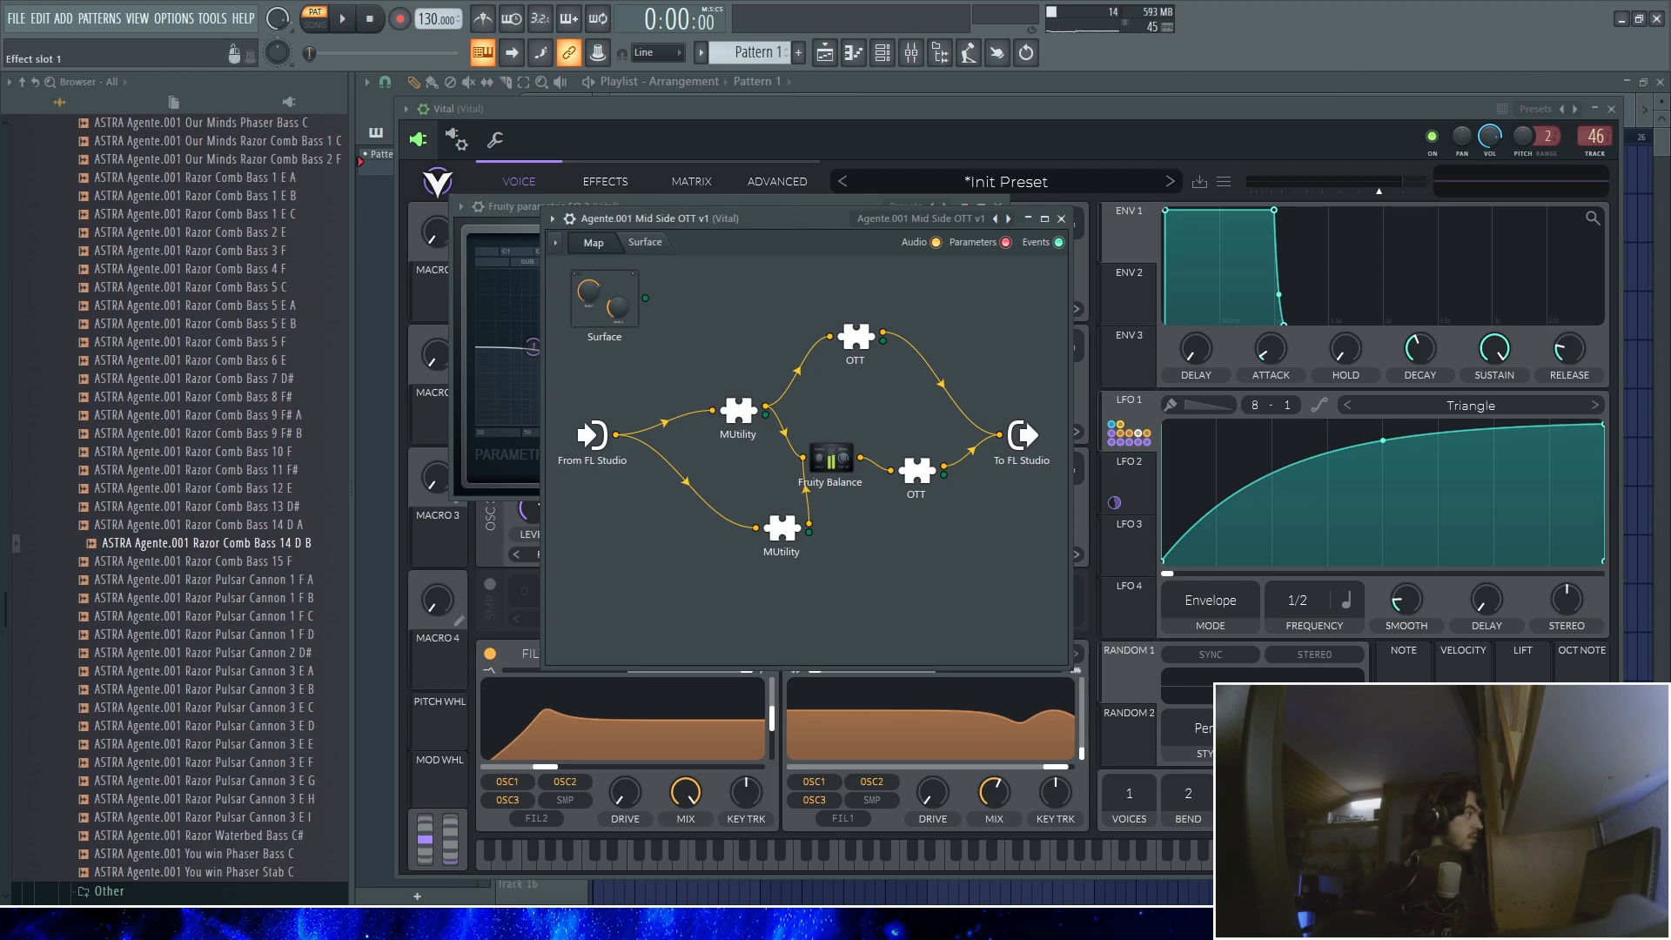
Extend the chain with the Agente.001 Mid Side OTT v1 patch, another OTT and a mid-boosting Fruity Parametric EQ 2
drag(812, 218, 788, 226)
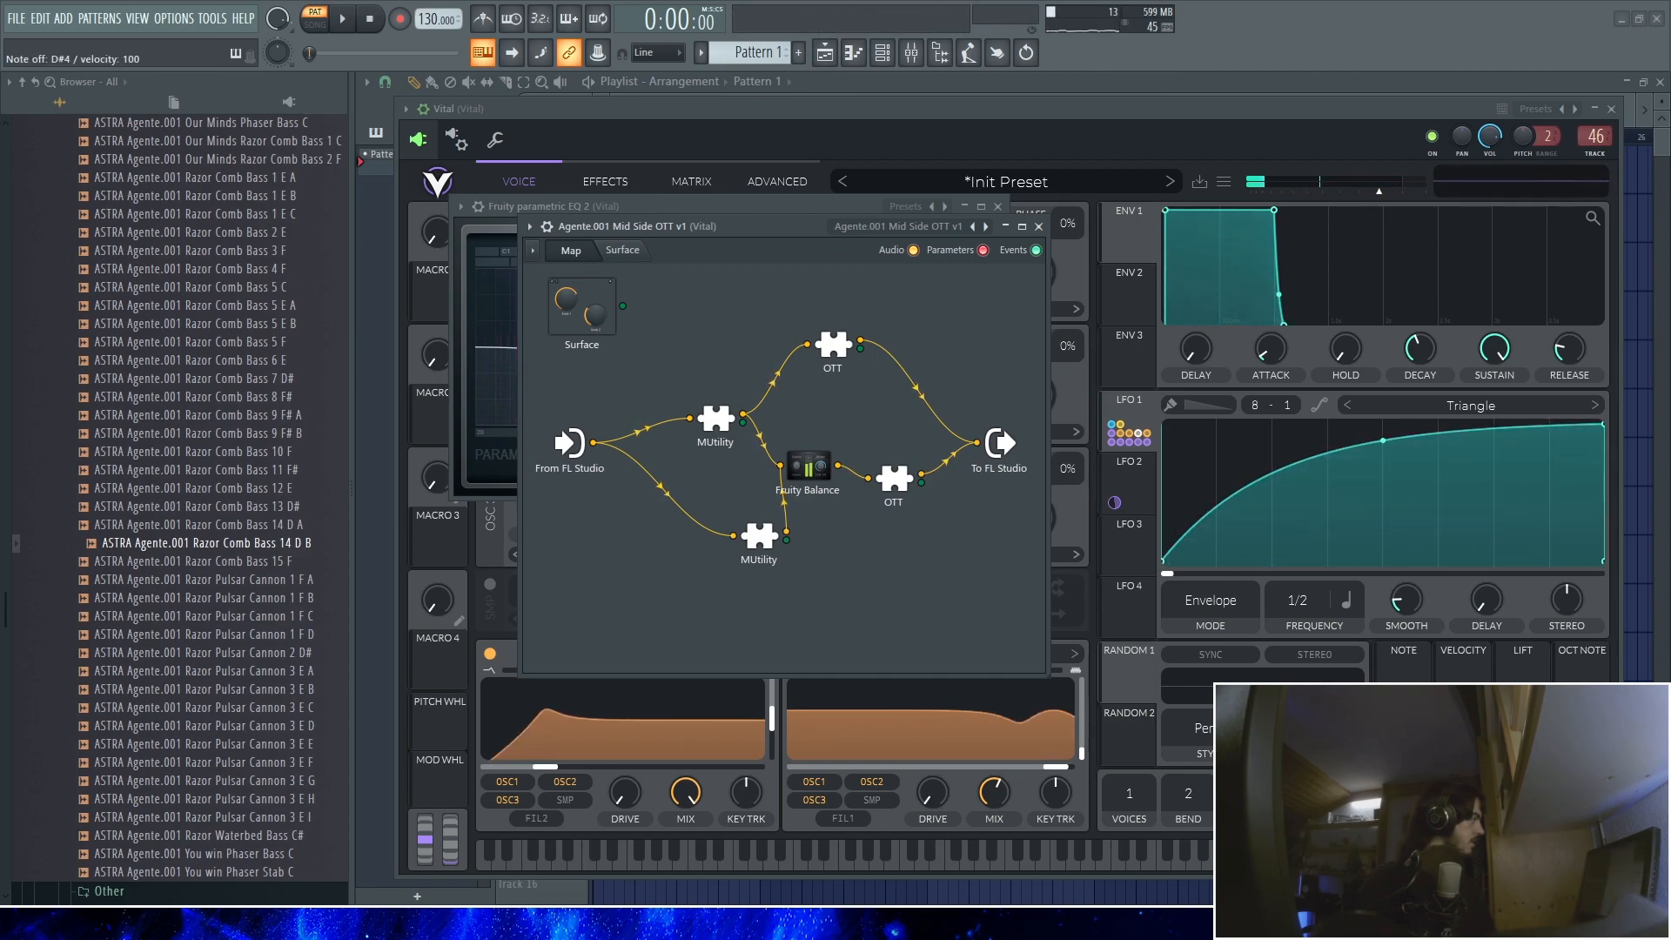
double_click(833, 346)
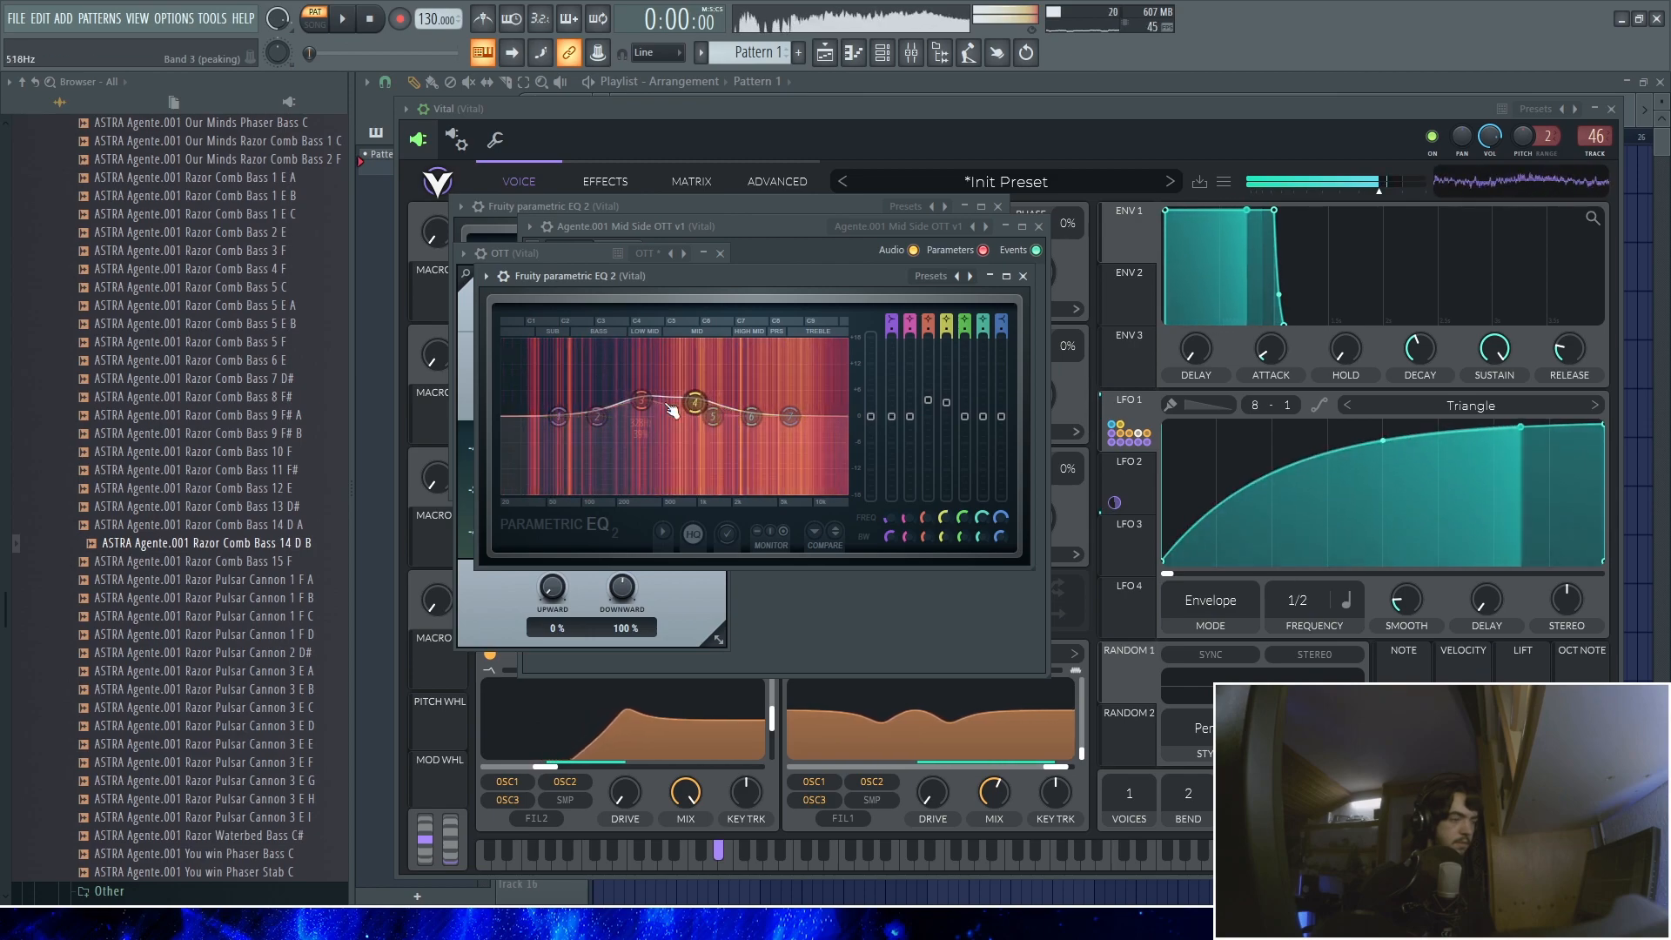
drag(672, 410, 799, 427)
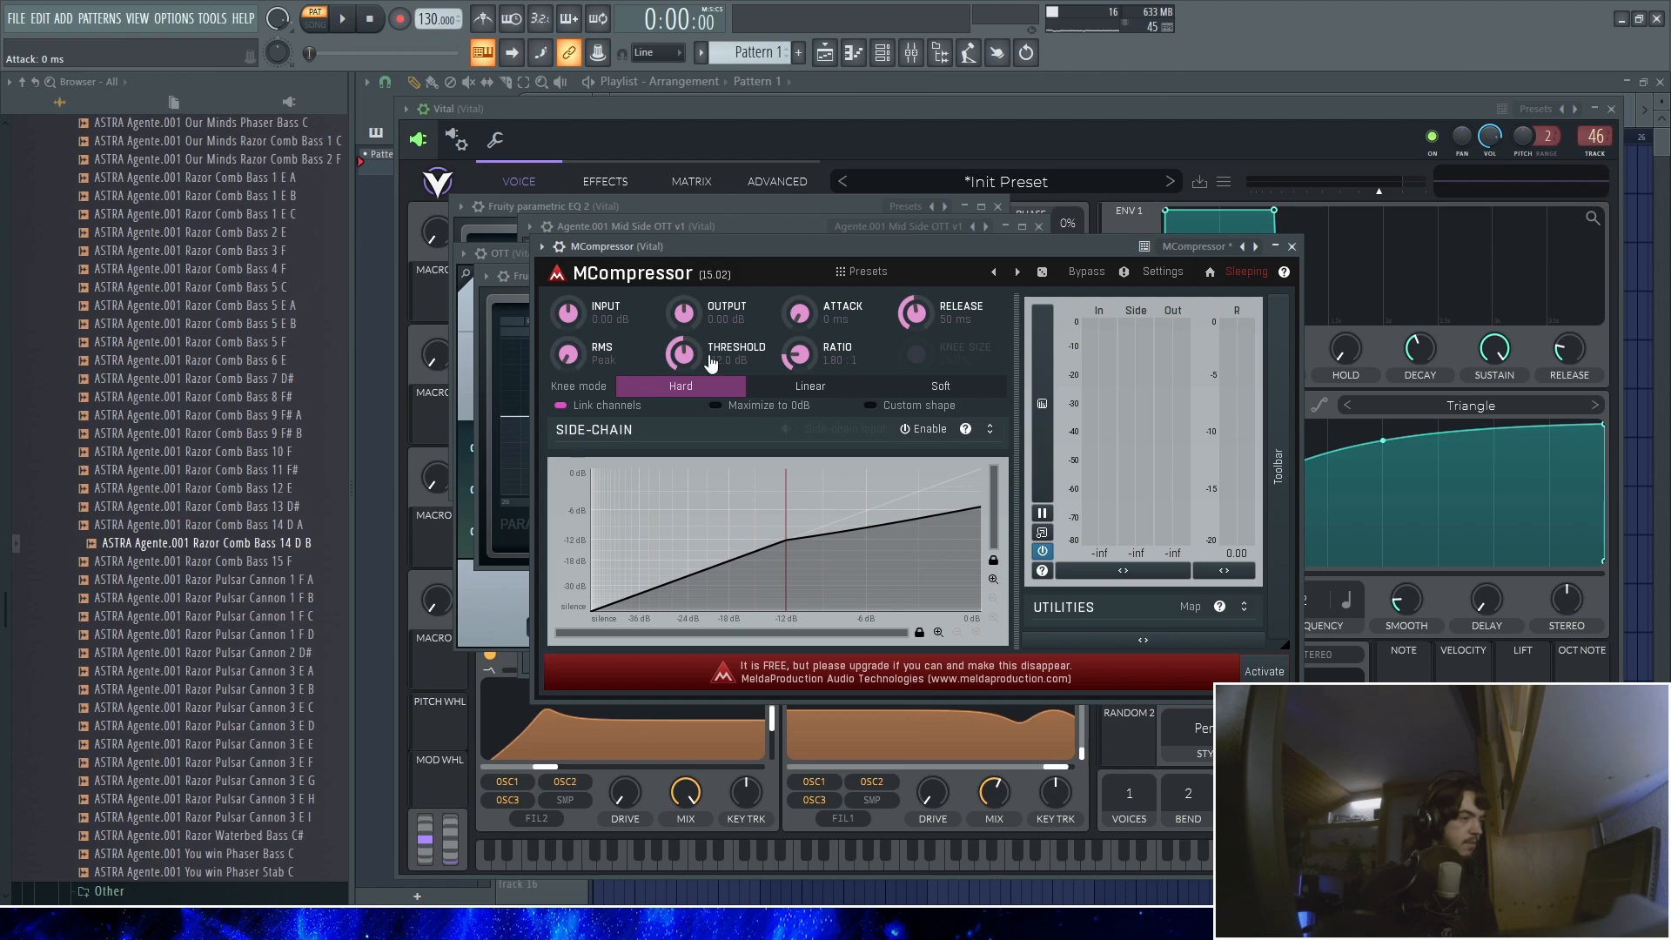
Set MCompressor to a soft knee, -13 dB threshold, 2:1 ratio, 301 ms release, -12 dB input and +12 dB output
mouse_move(710, 361)
mouse_down()
mouse_move(682, 363)
mouse_move(682, 345)
mouse_up()
click(922, 387)
drag(914, 313, 915, 309)
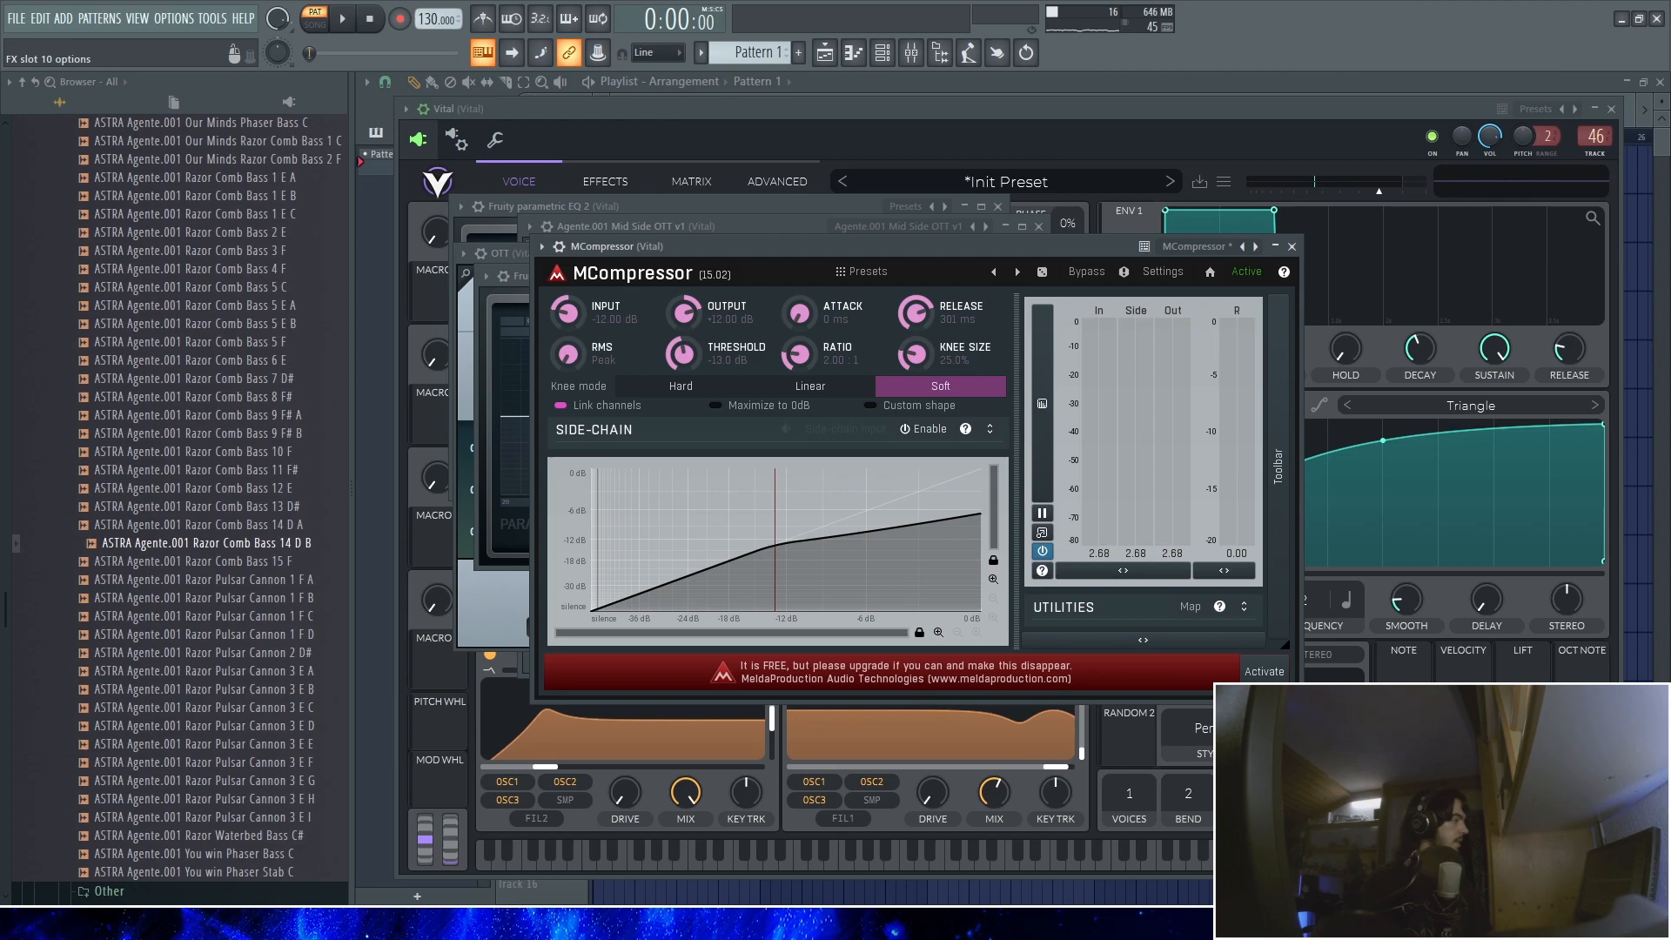
Return to the Vital synth and play test notes to audition the bass through the finished effects chain
click(888, 111)
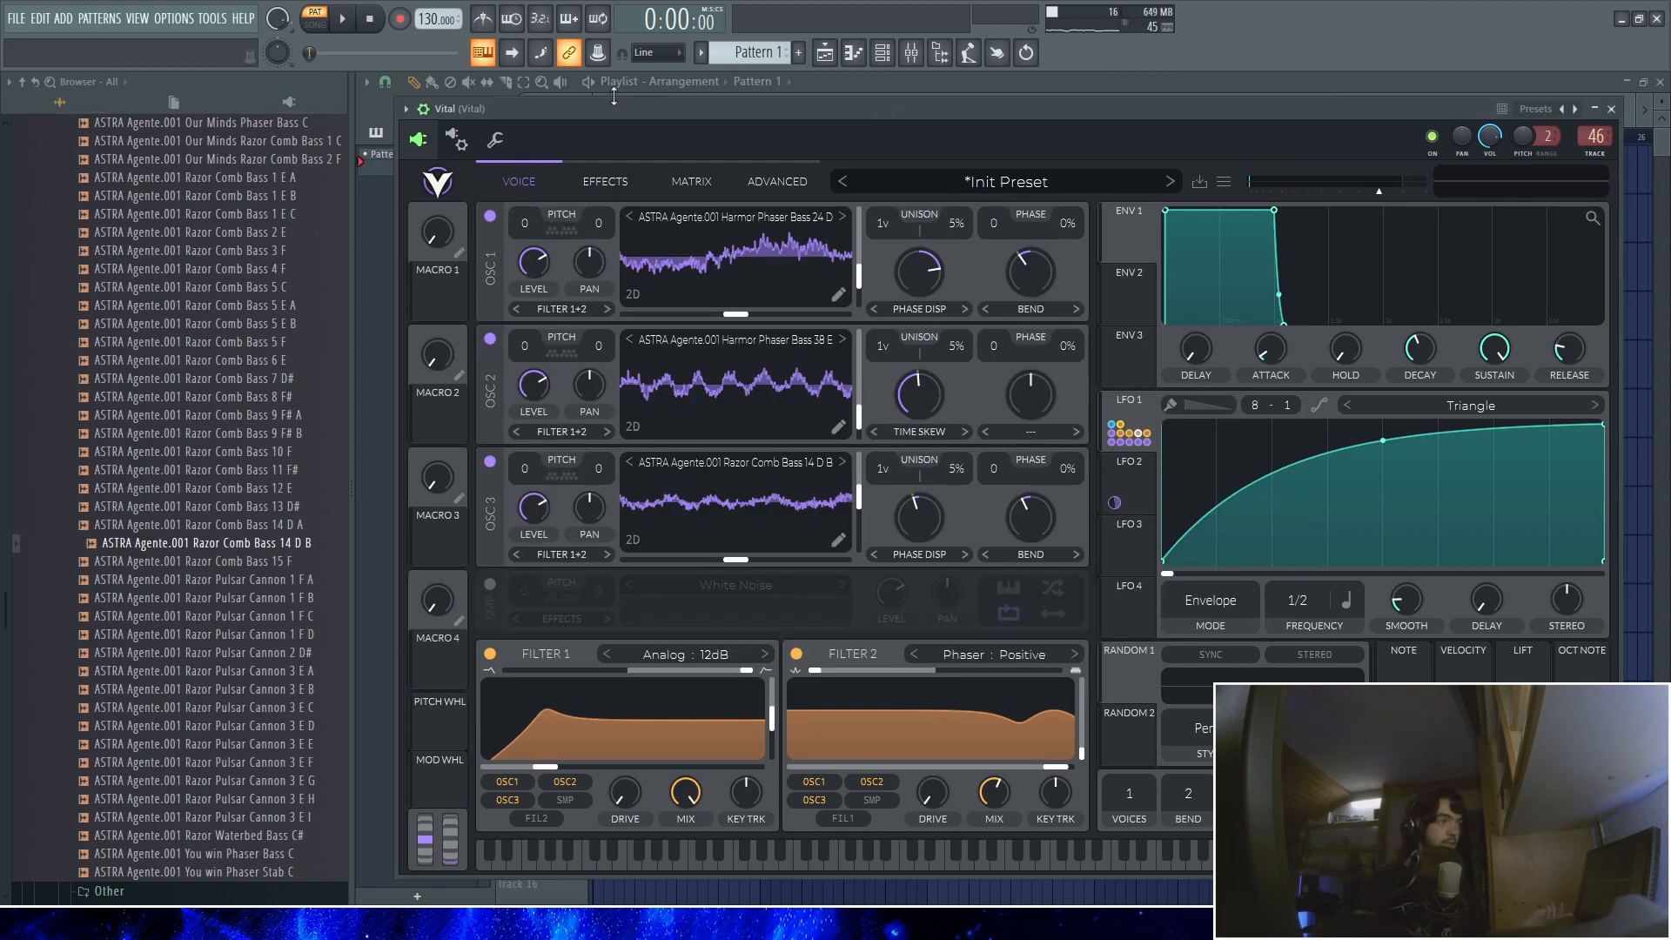
key(d)
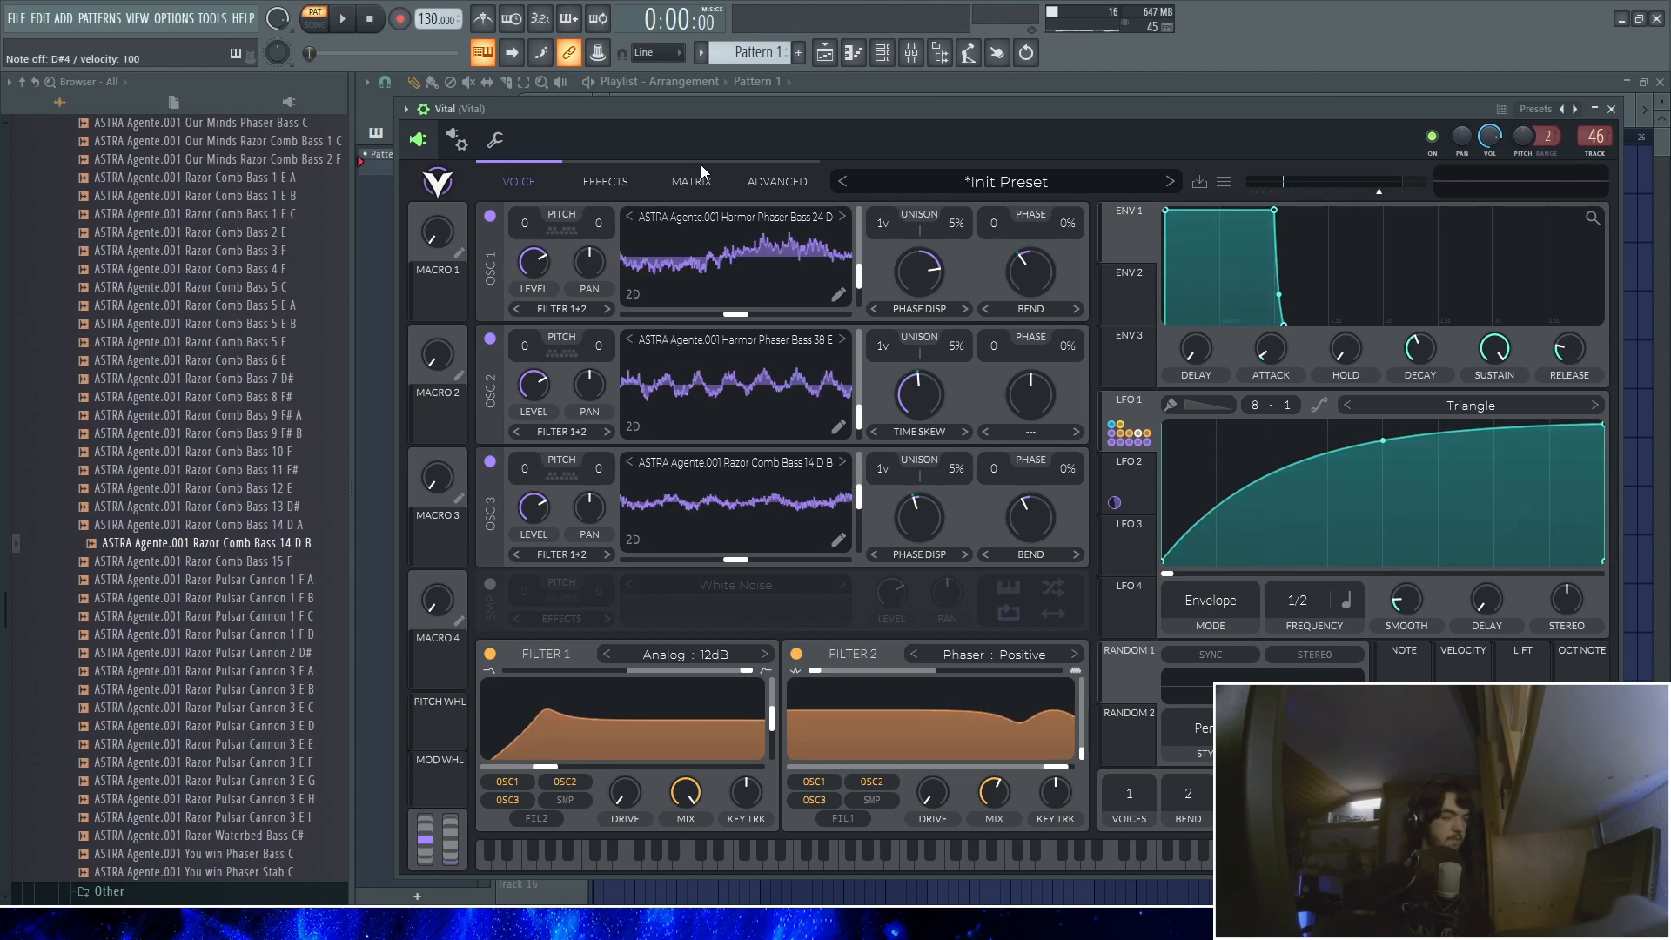
key(d)
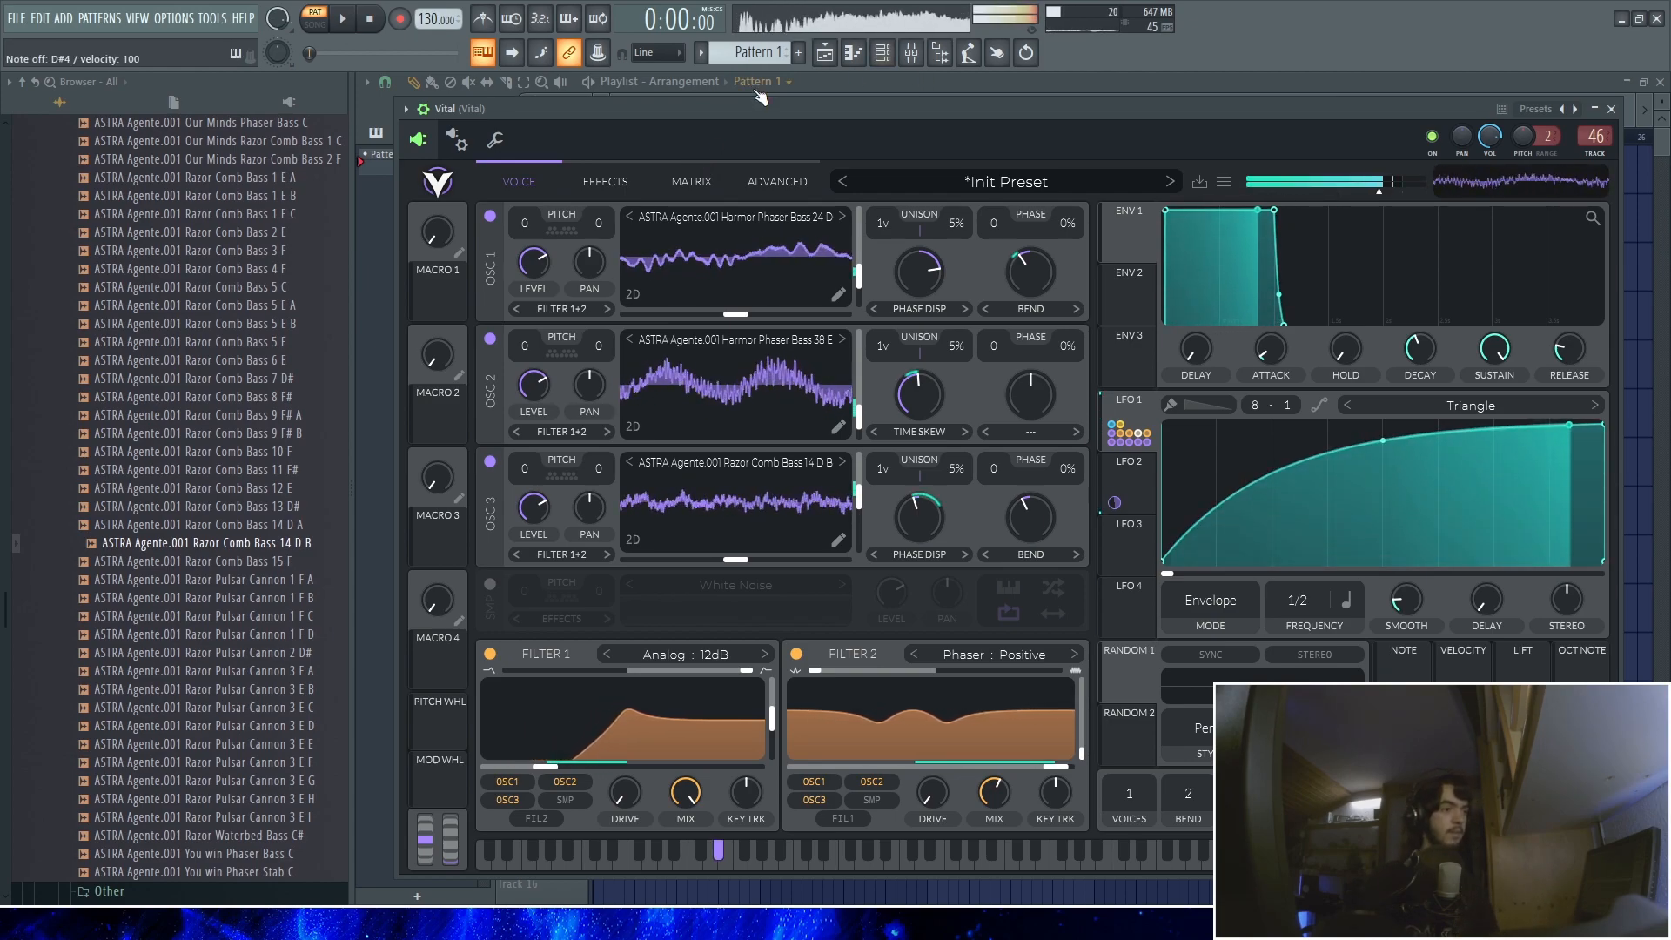
Assign Macro 1 to oscillator 1's wavetable position with a modulation amount of about 0.18
drag(435, 236, 457, 165)
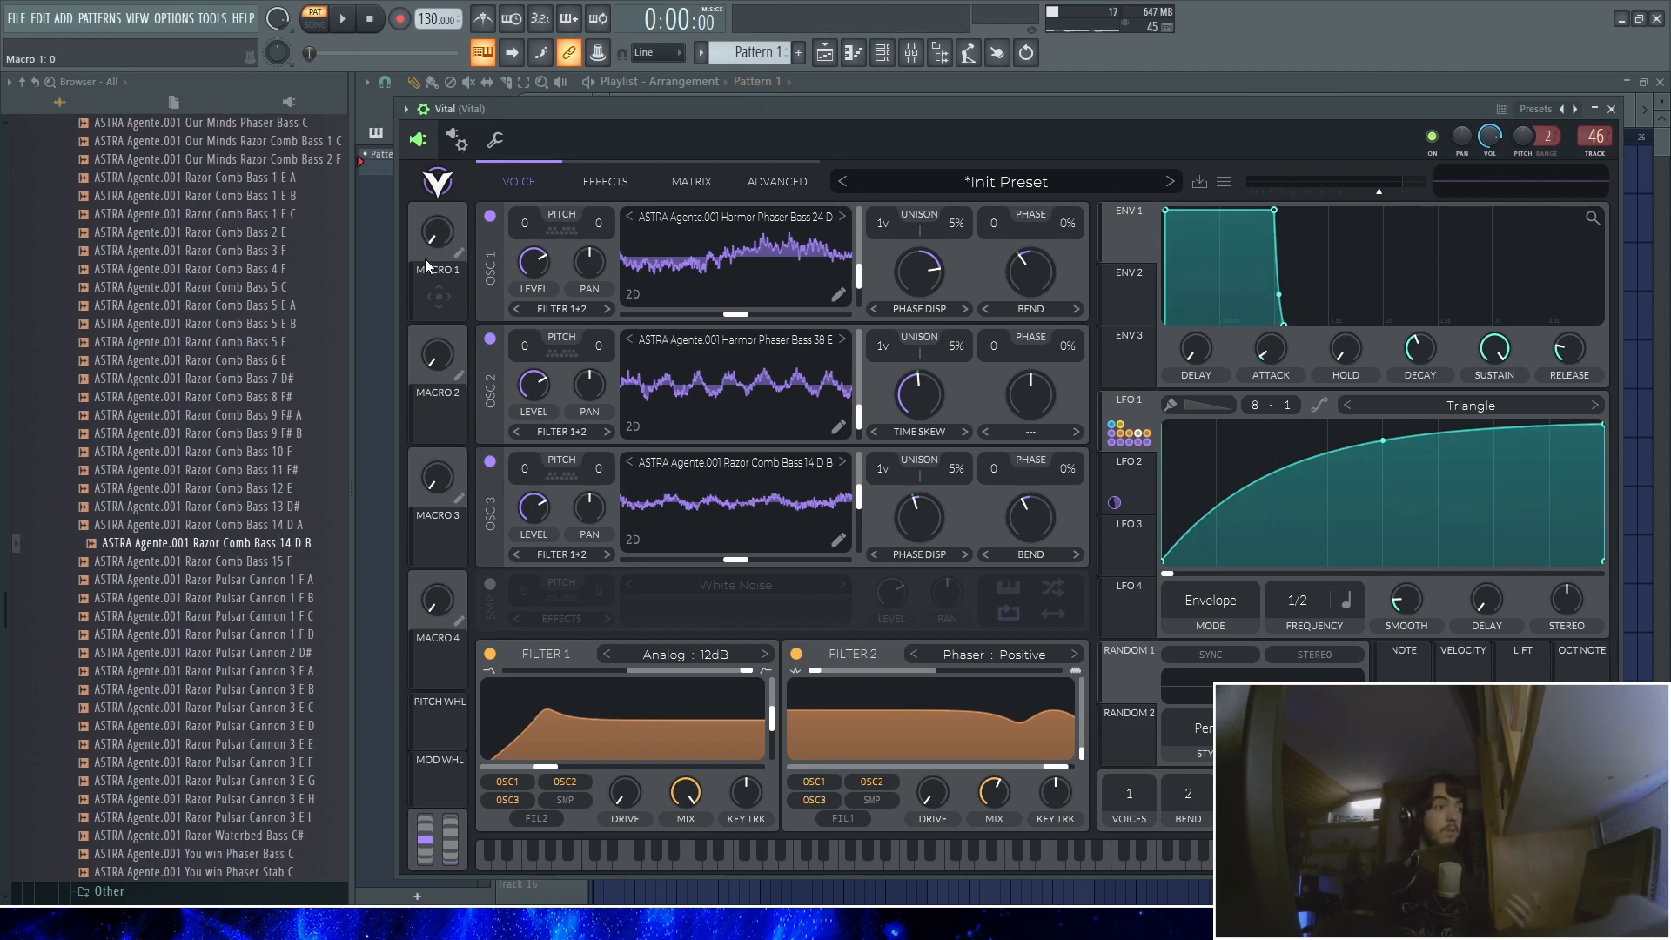
mouse_move(418, 244)
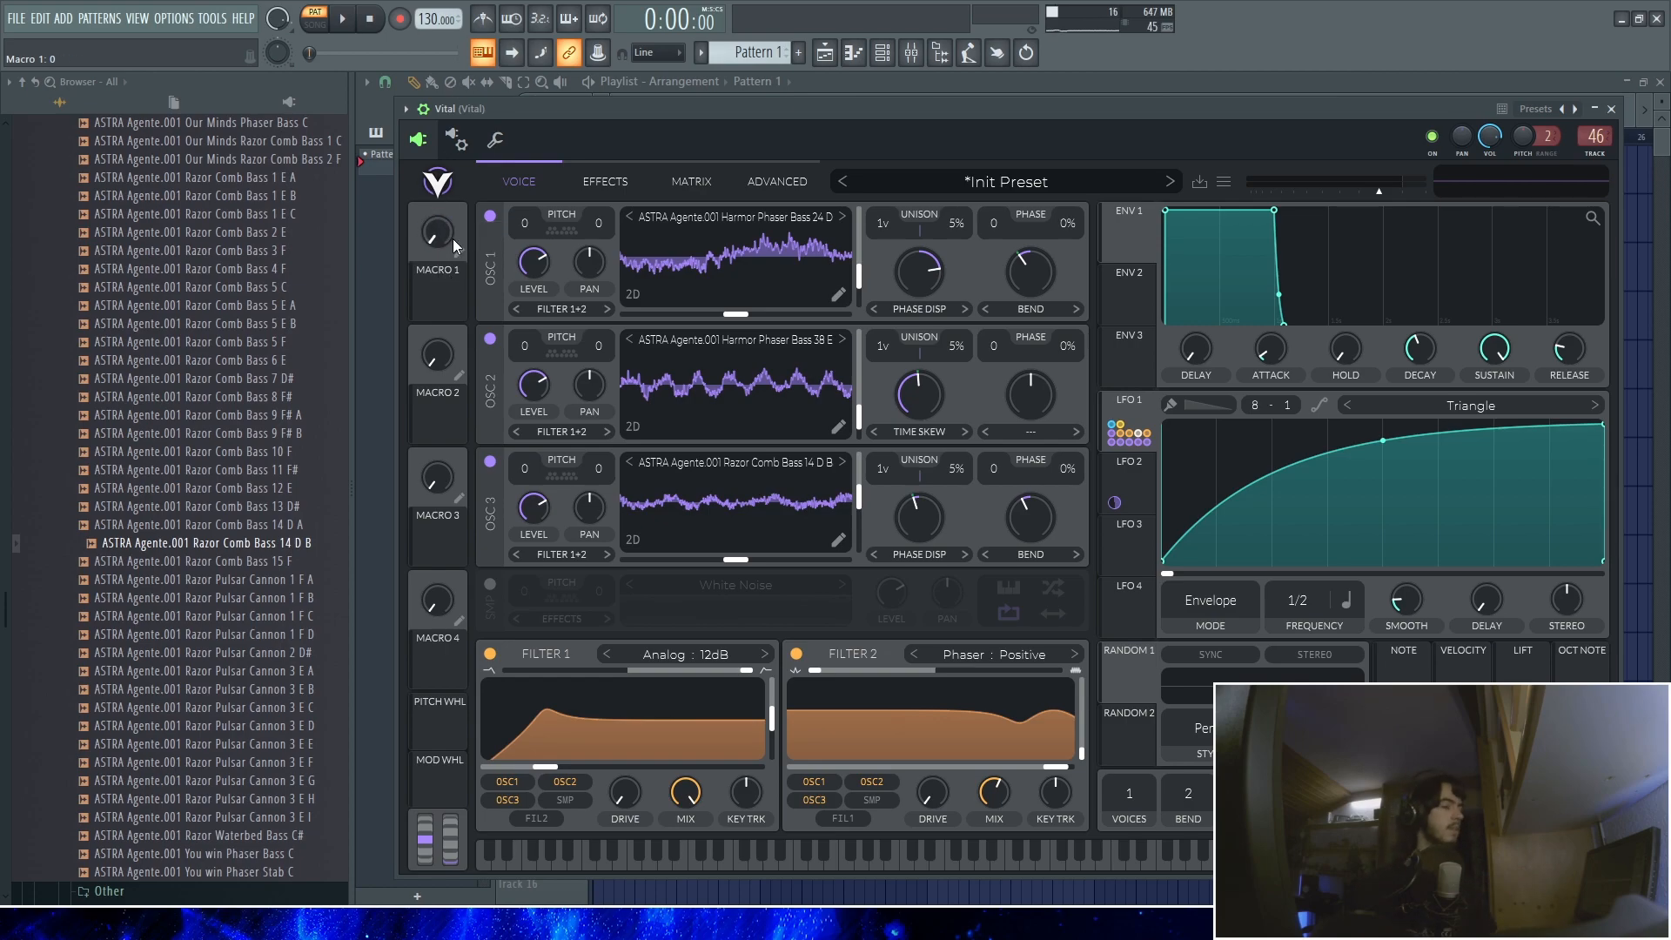
drag(449, 292, 860, 285)
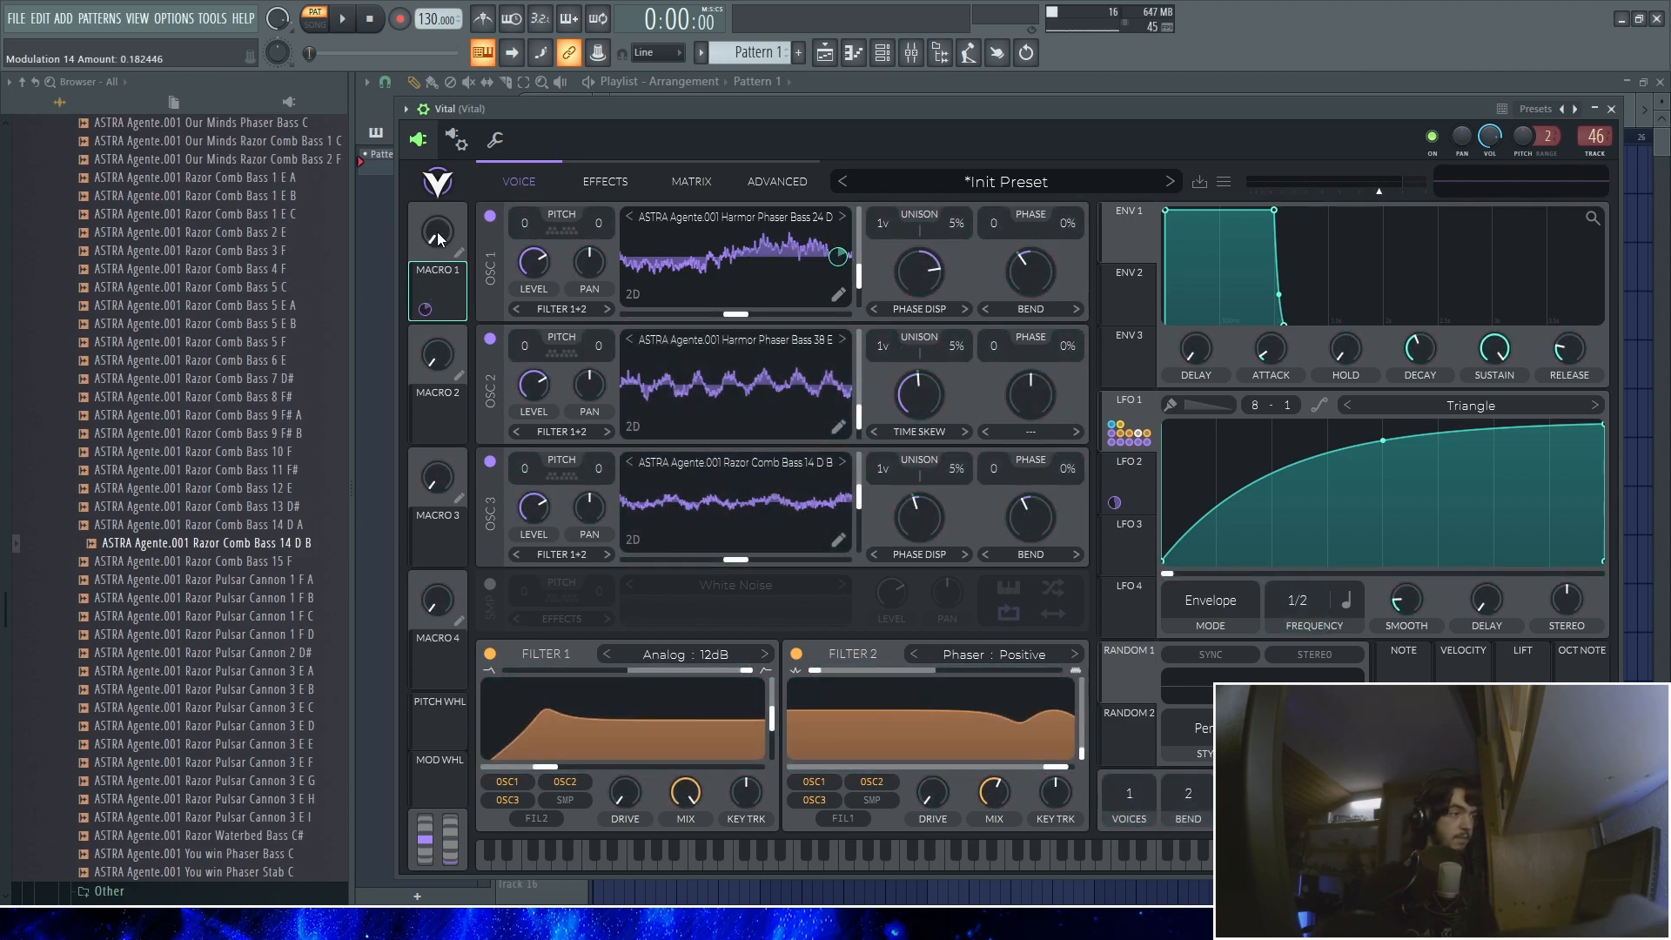
Turn up Macro 1 while playing notes to hear the shifted oscillator 1 wavetable position
key(d)
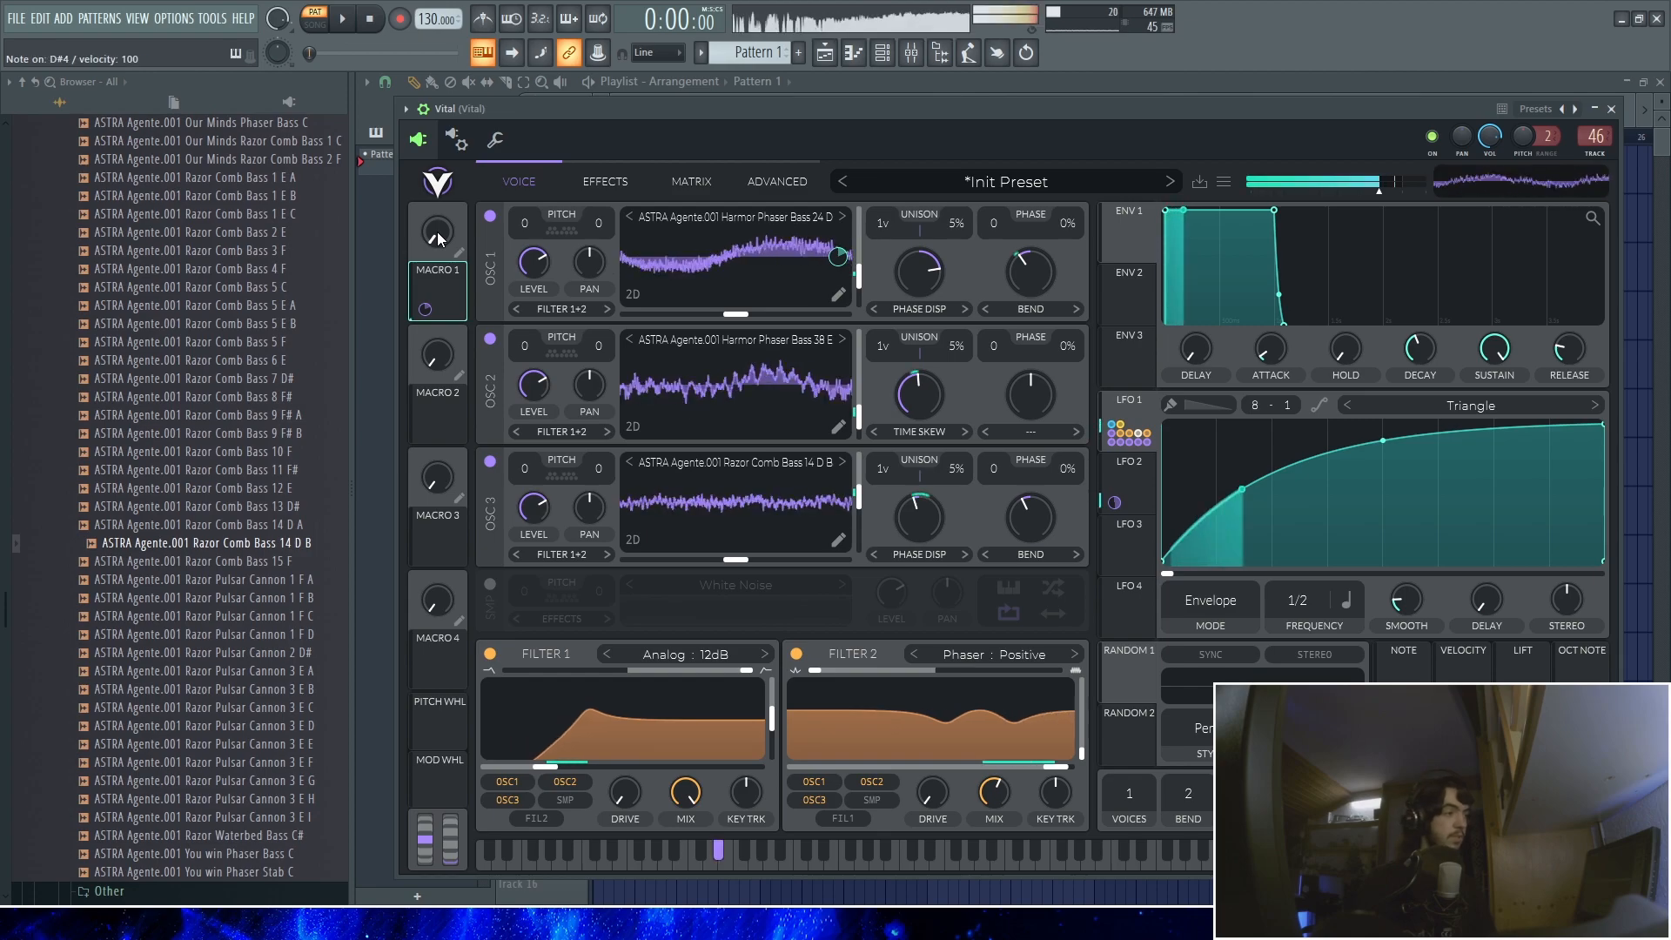
drag(437, 232, 438, 227)
key(d)
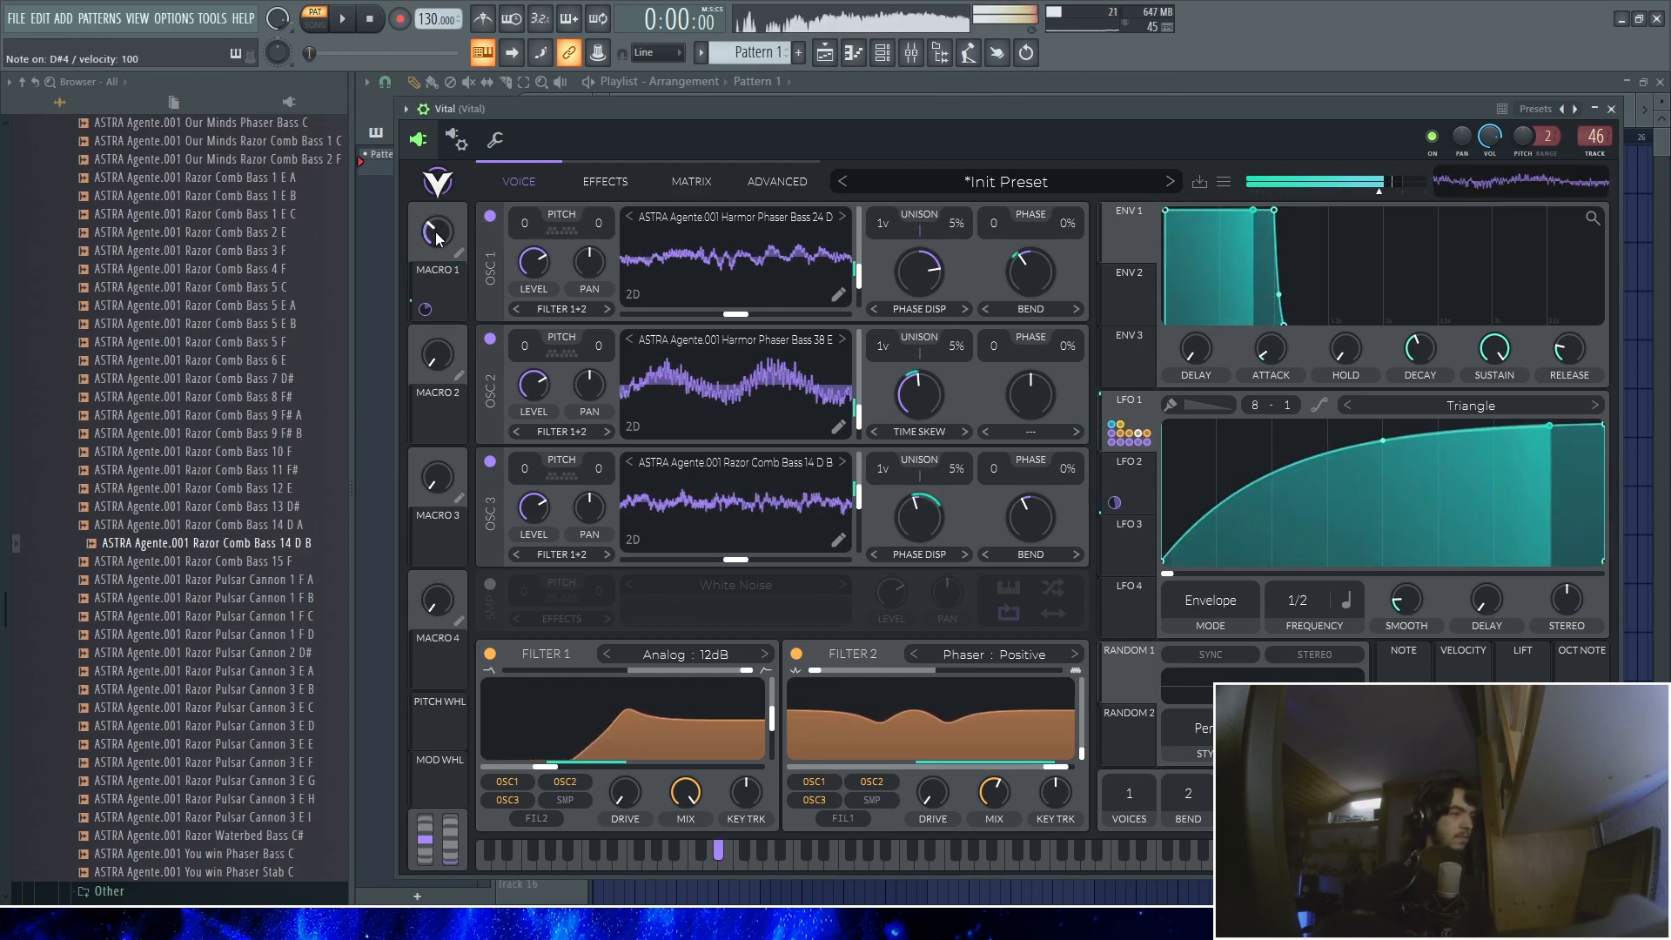
Assign Macro 1 to the wavetable positions of oscillators 2 and 3 as well
key(d)
drag(440, 239, 860, 412)
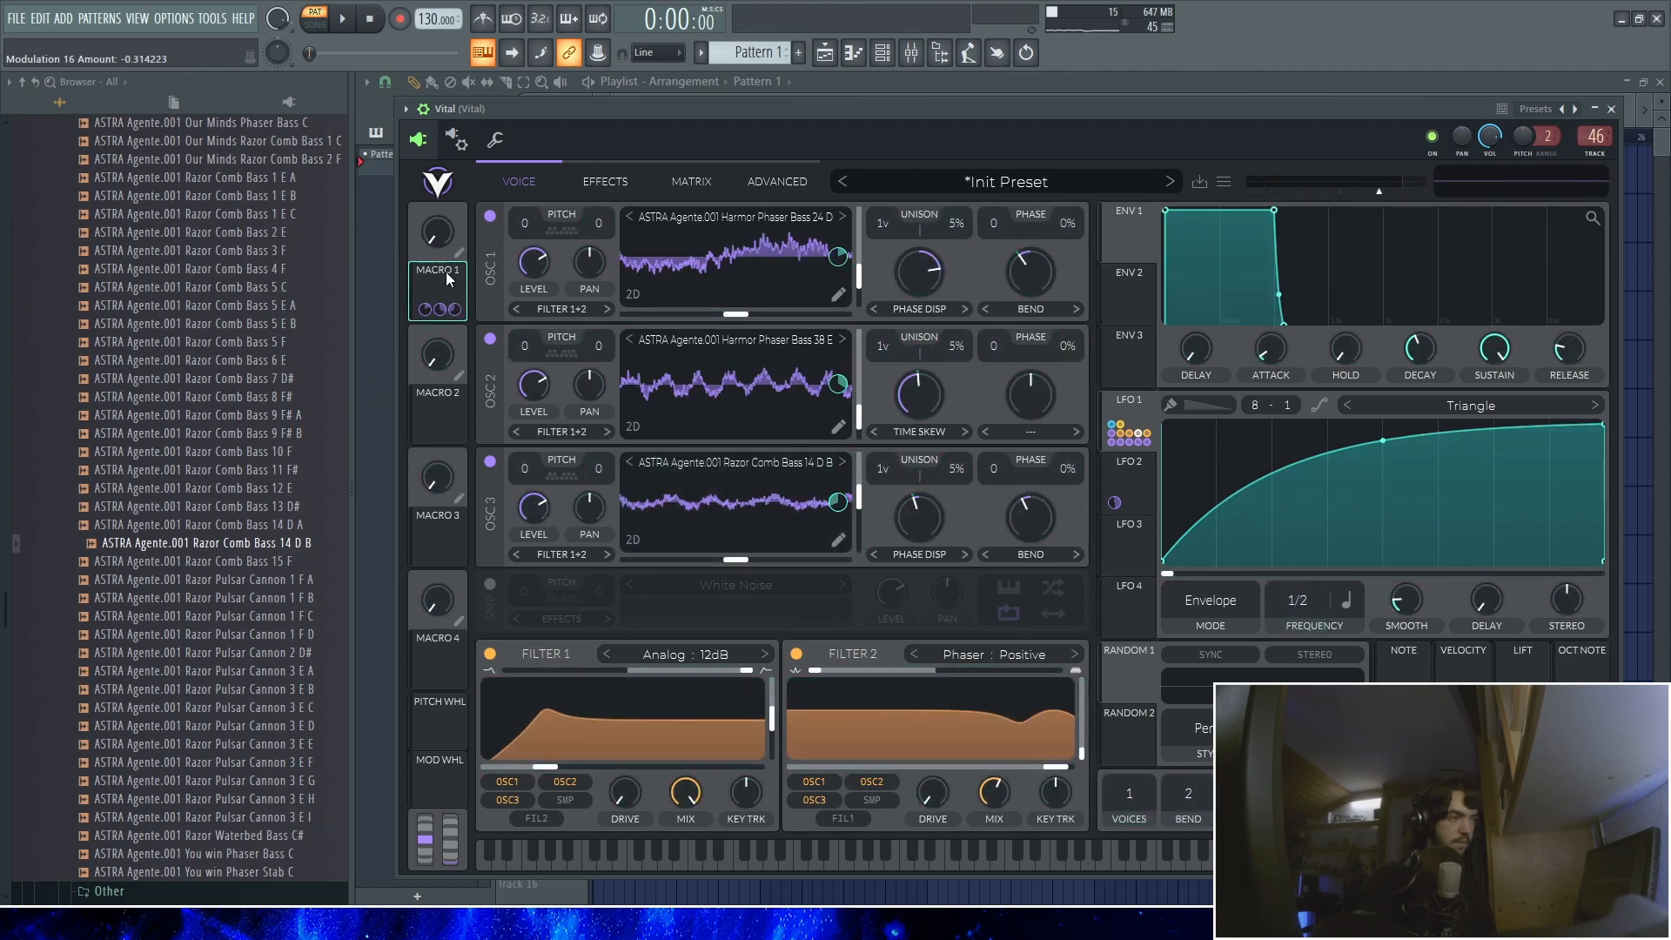
Sweep Macro 1 through different amounts while playing notes to audition the shifted wavetables, and return the macro to zero
key(d)
drag(440, 241, 440, 234)
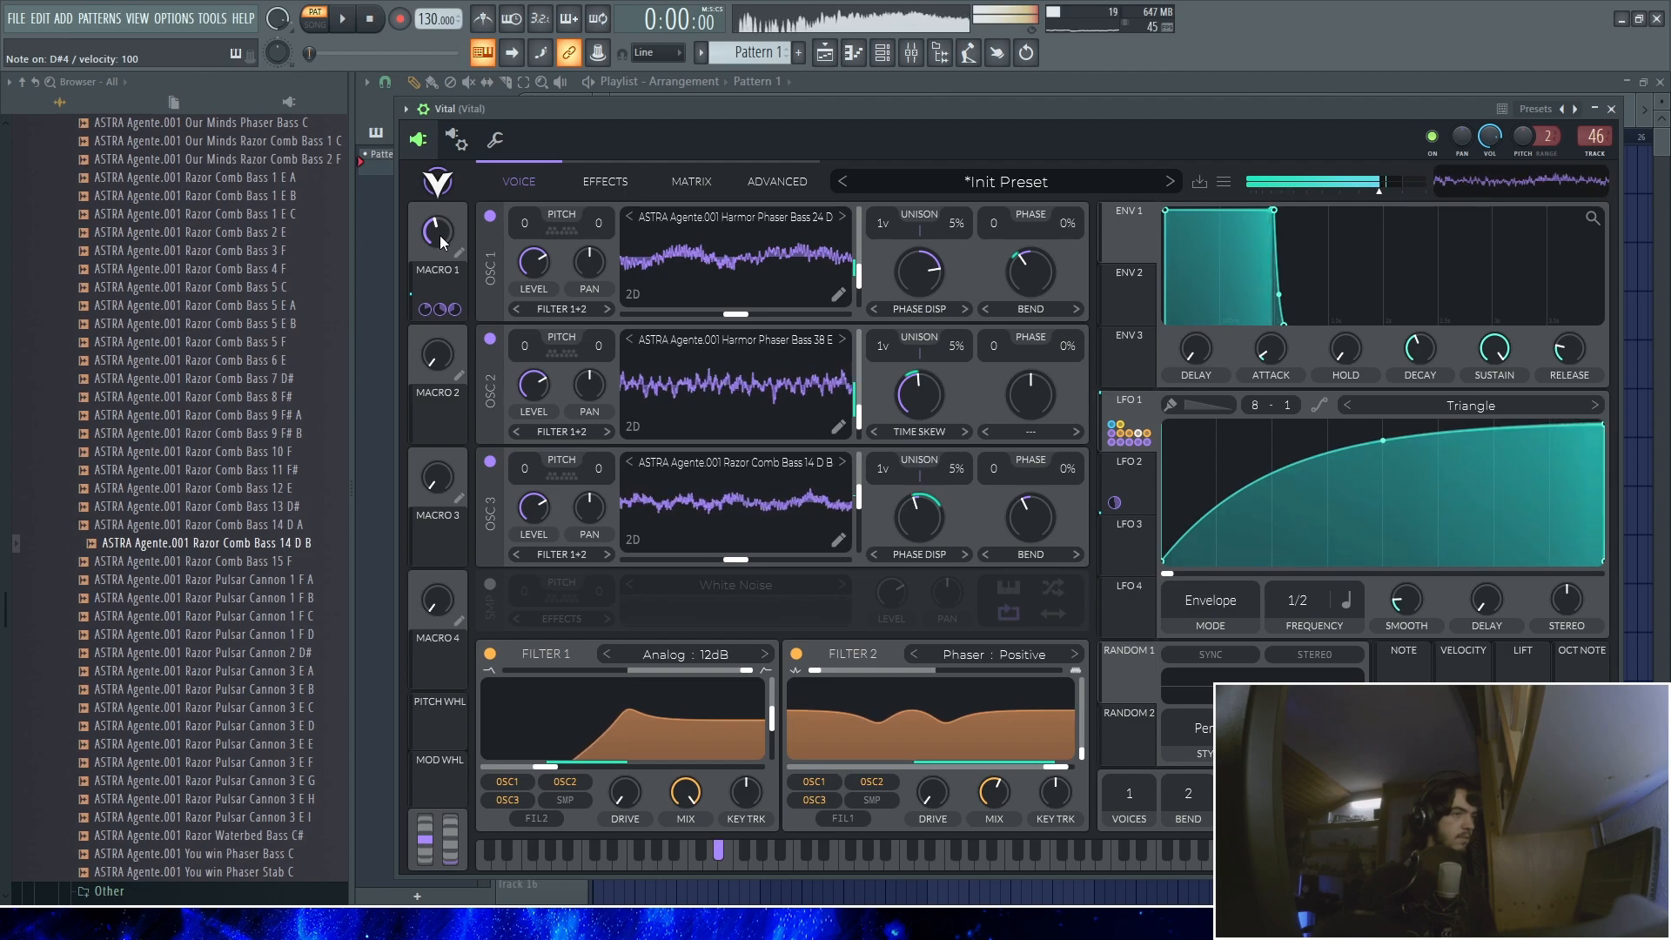
key(d)
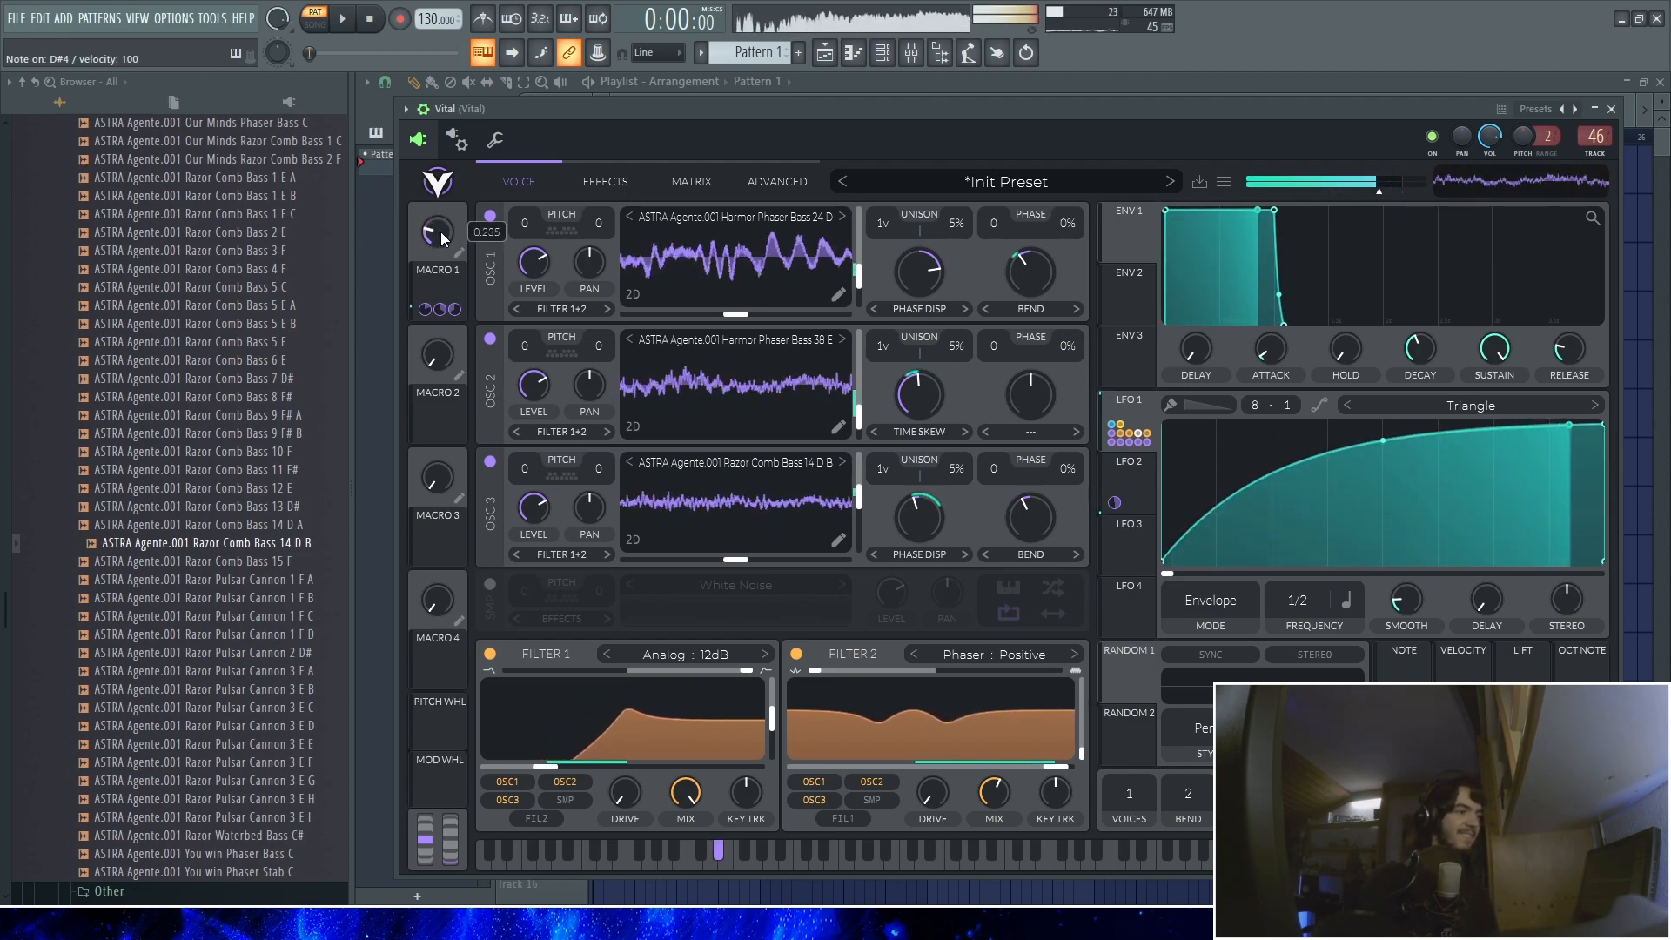
drag(440, 231, 454, 174)
drag(443, 241, 439, 168)
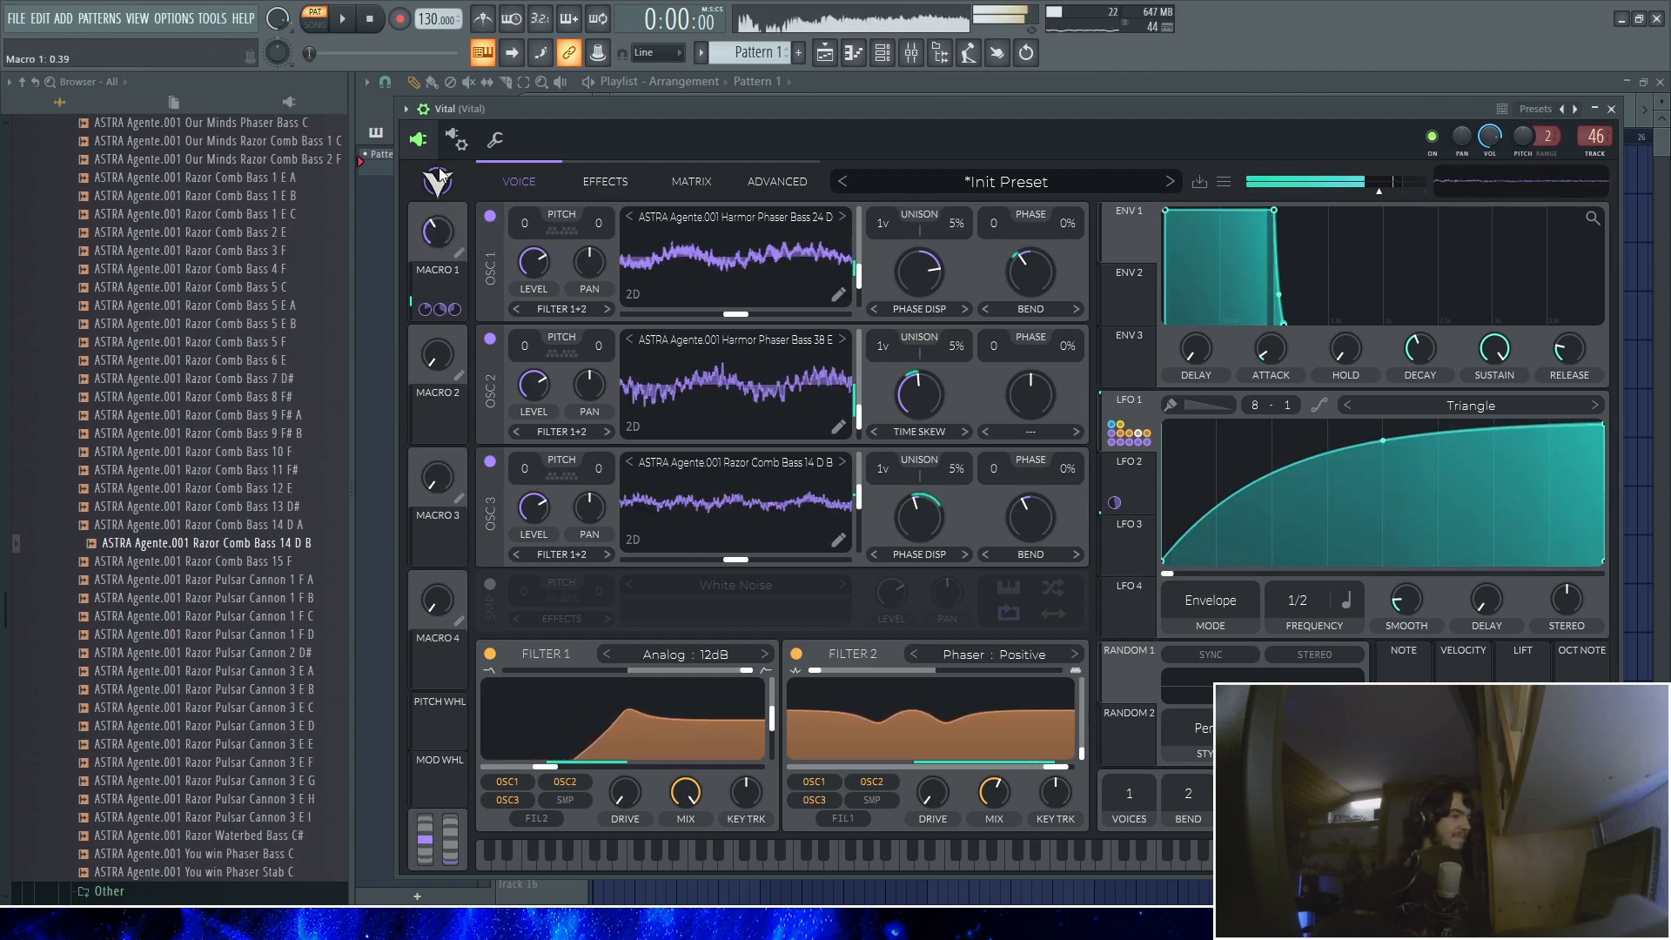
drag(431, 232, 422, 263)
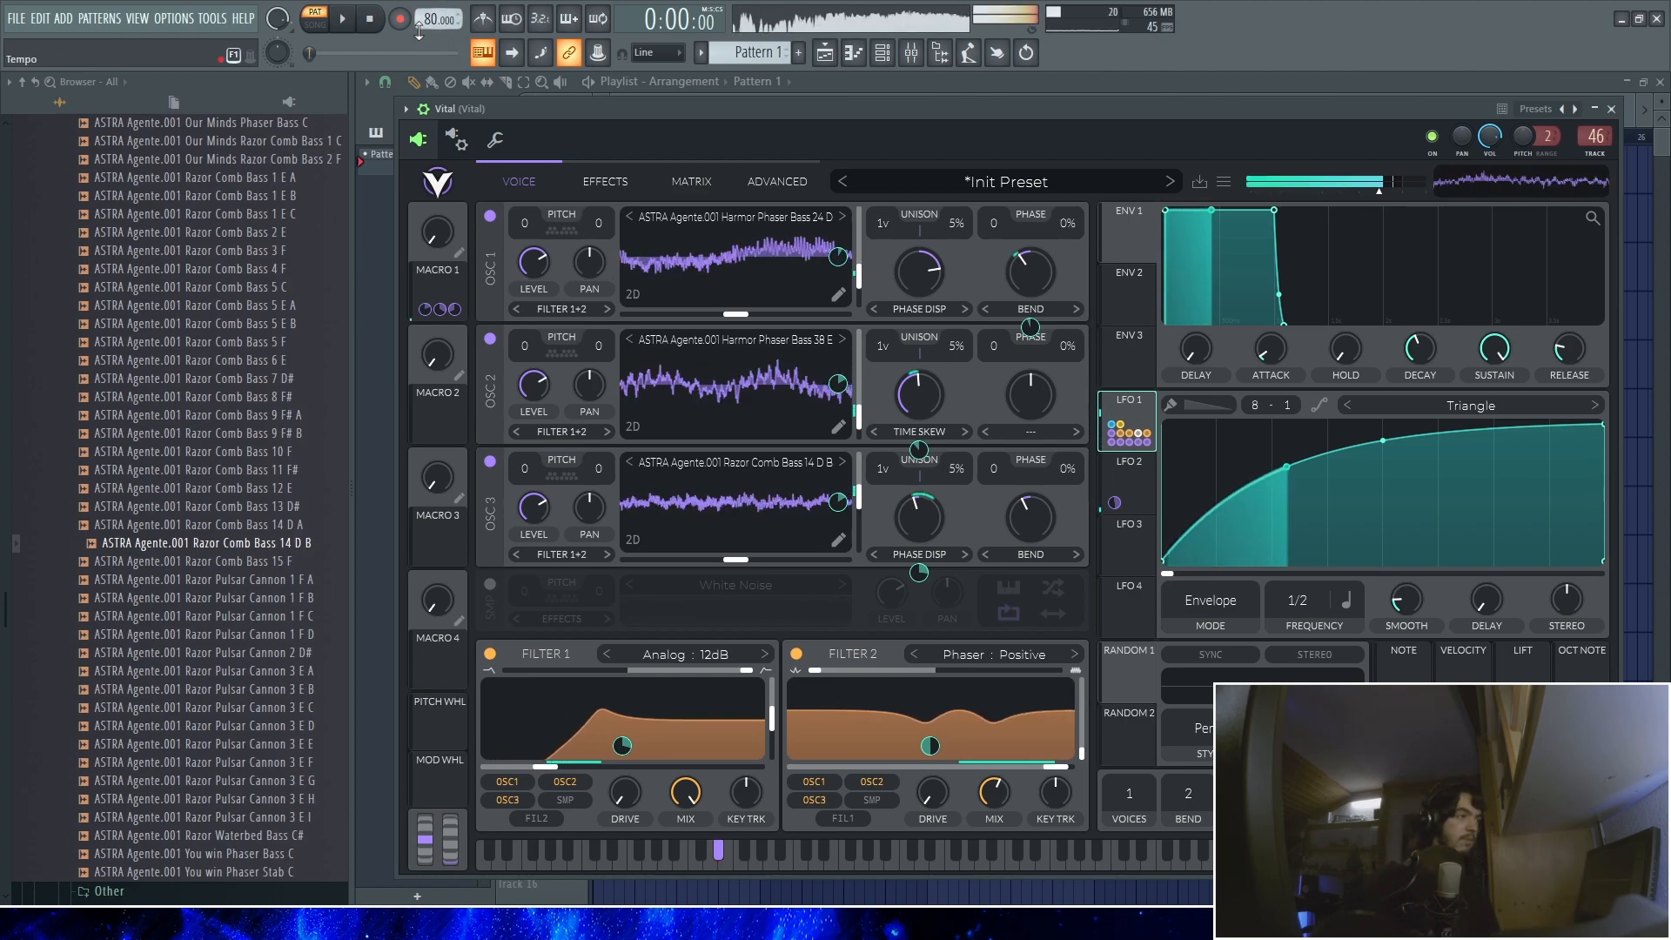
Try the bass at different project tempos, including 80, 179 and 105 BPM, and settle on 111.111 BPM
drag(431, 17, 430, 7)
scroll(433, 17, down, 20)
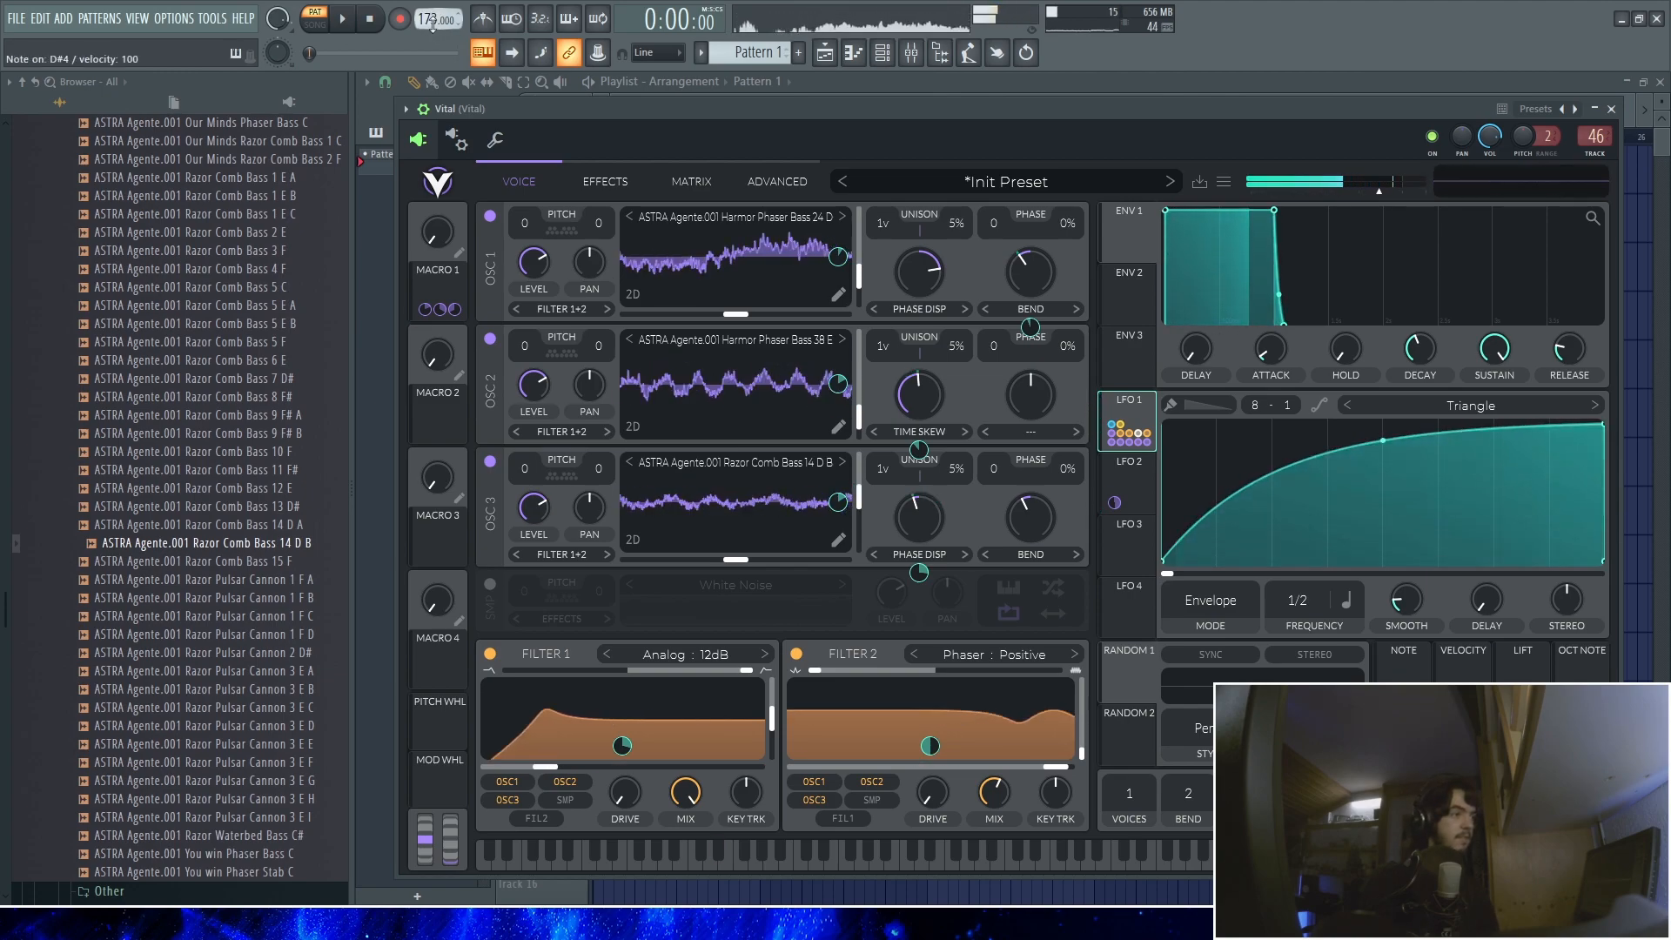
scroll(431, 17, down, 20)
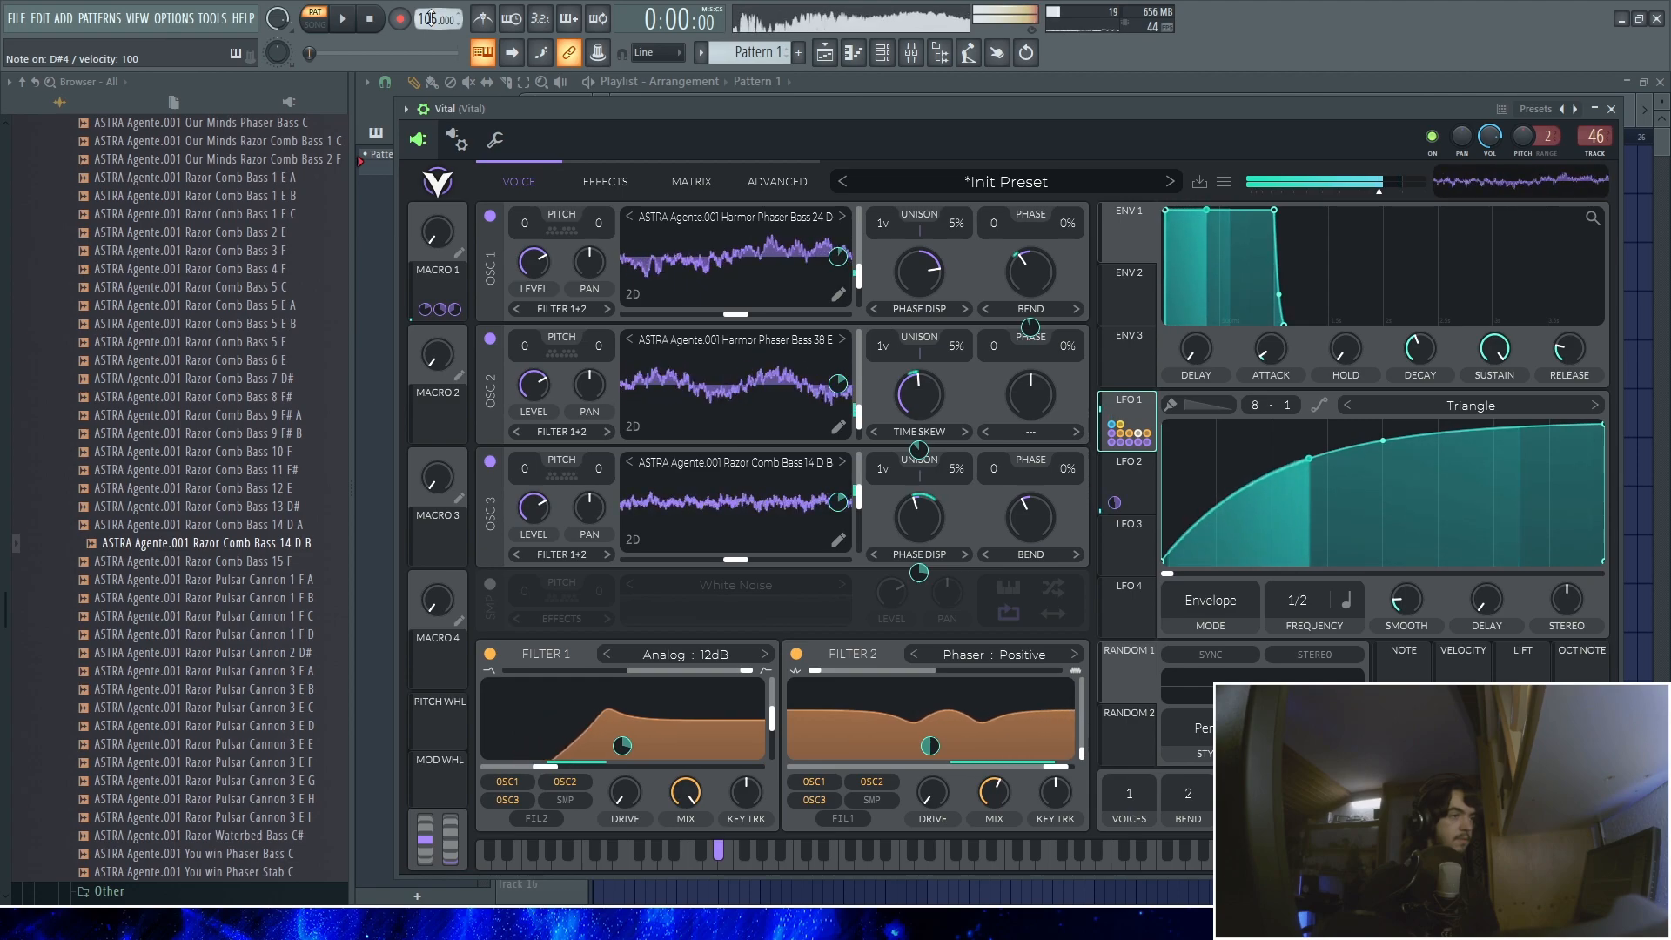
scroll(430, 18, down, 20)
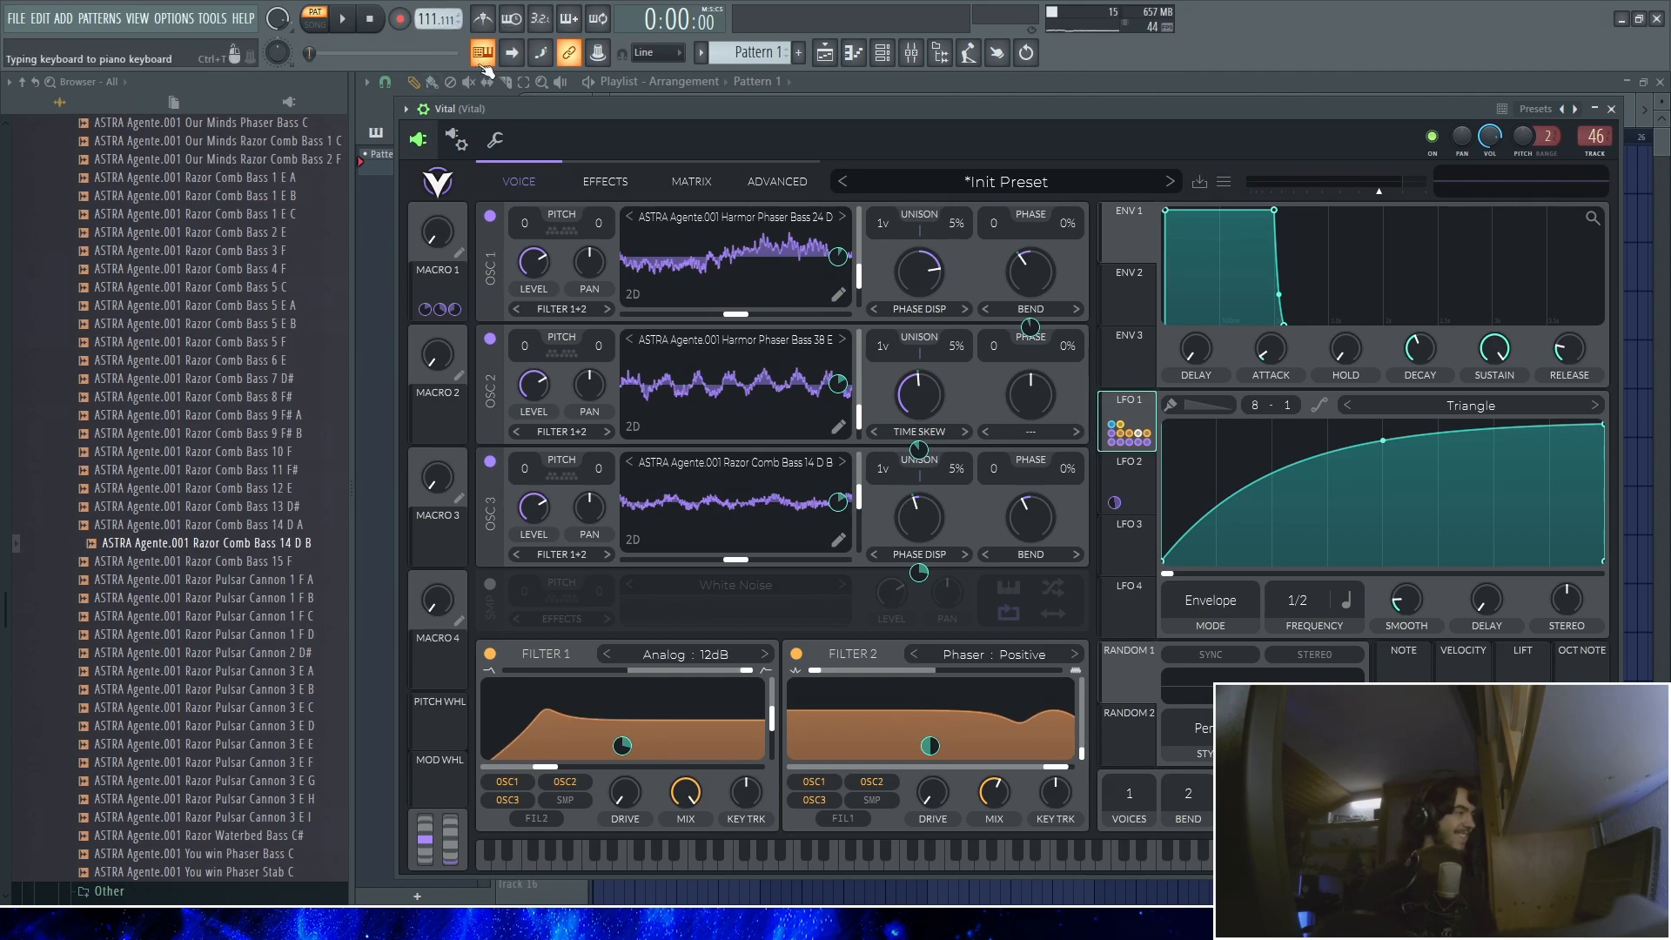
key(d)
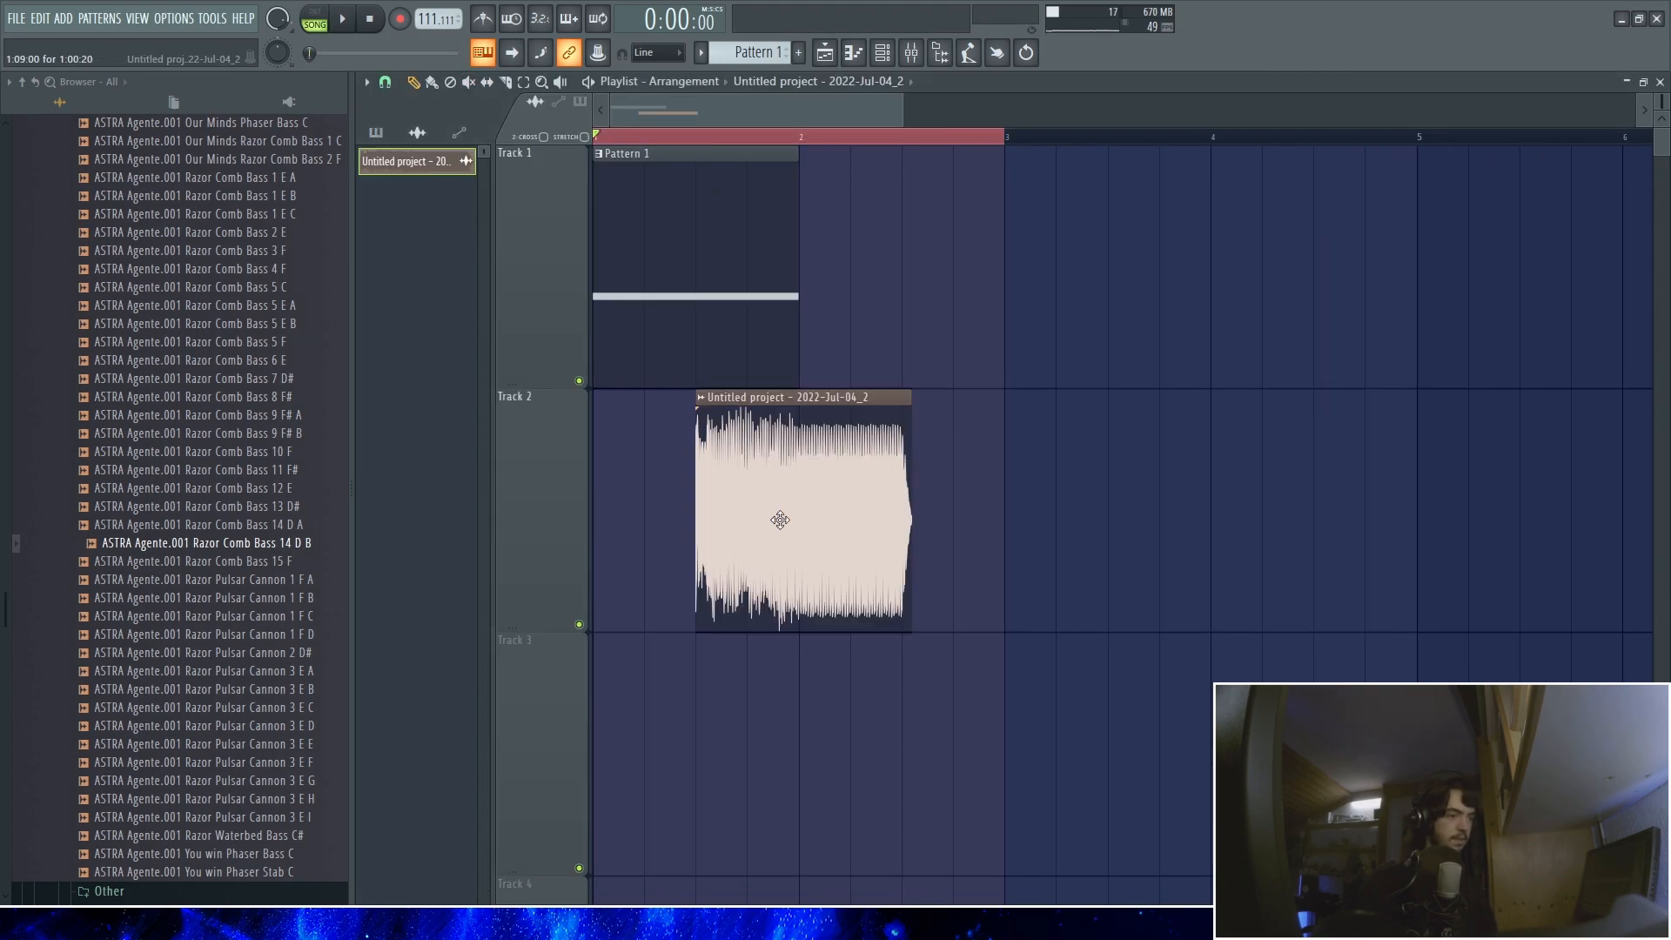
Move the rendered bass audio clip to the start of Track 2 in the playlist and open its sampler settings
drag(783, 513, 481, 581)
double_click(735, 485)
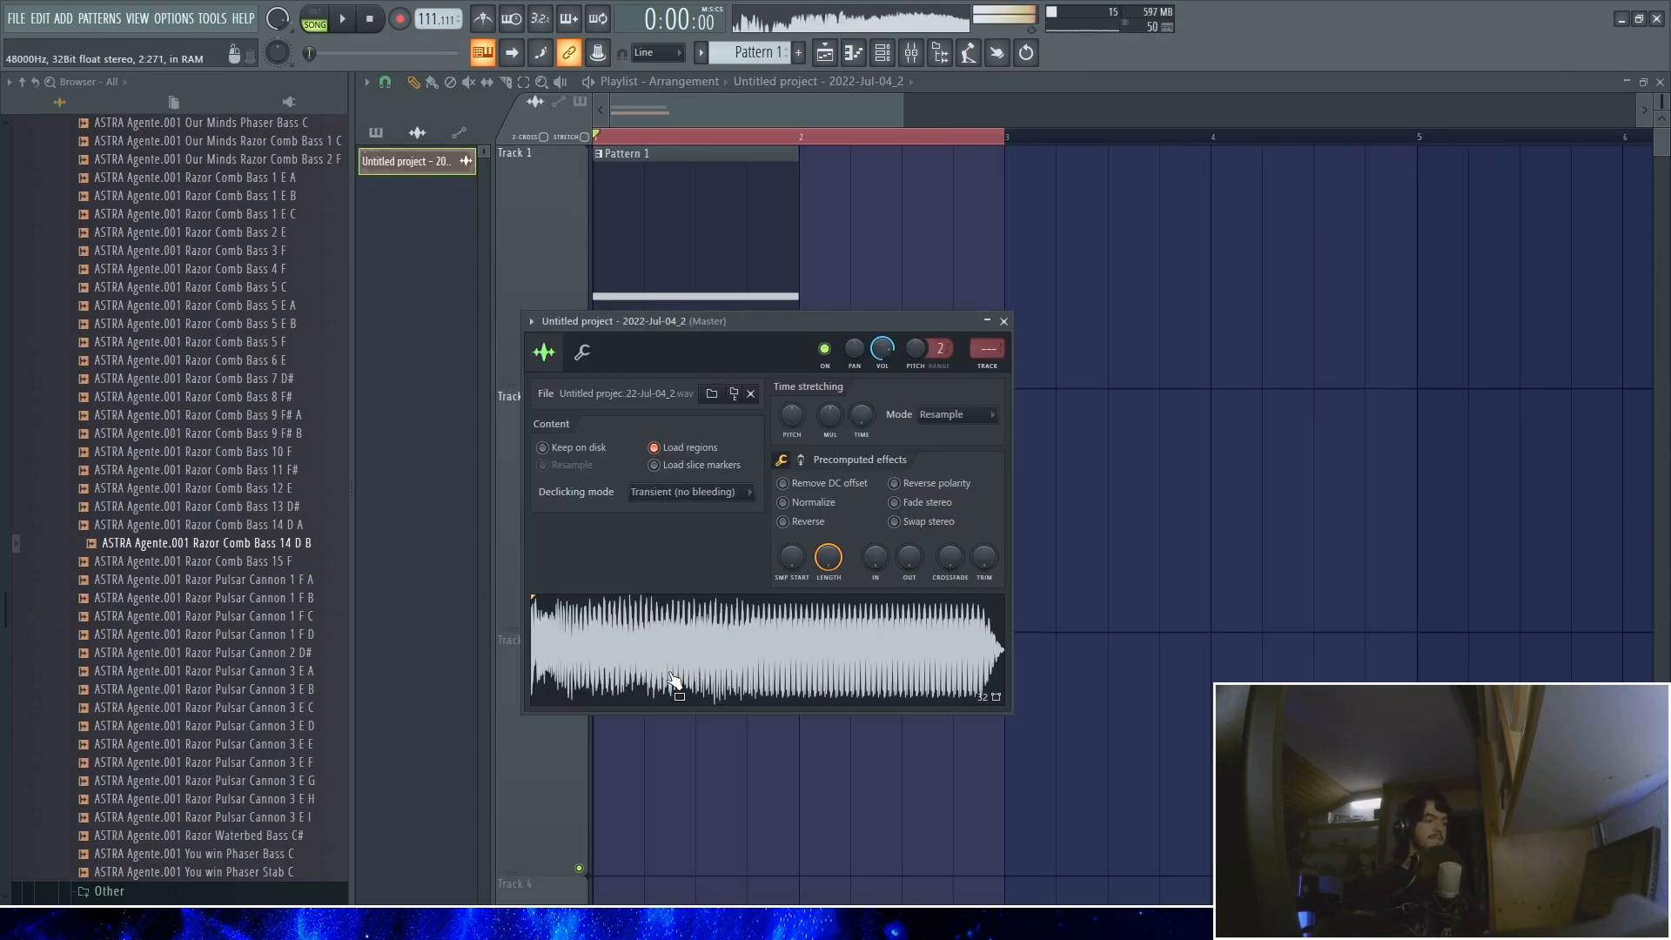